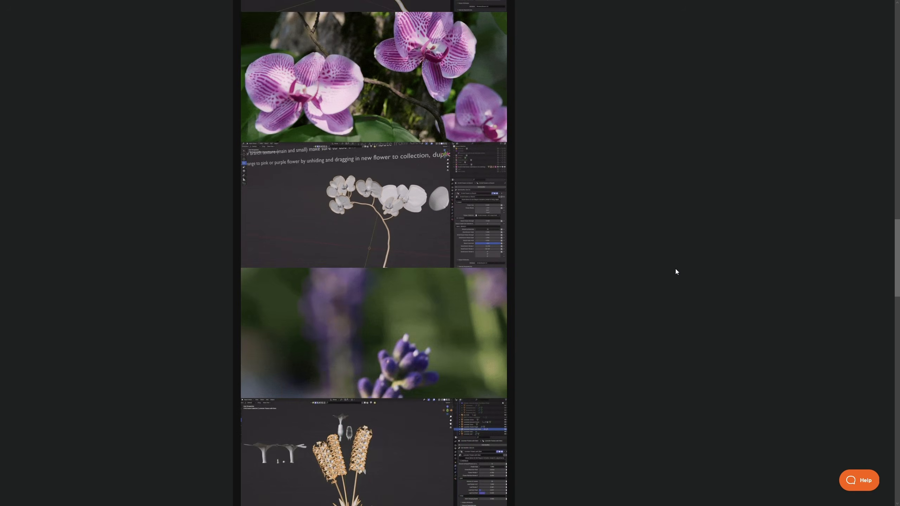
Step: Look through the preview images of the flower models on the product page
scroll(676, 271, down, 10)
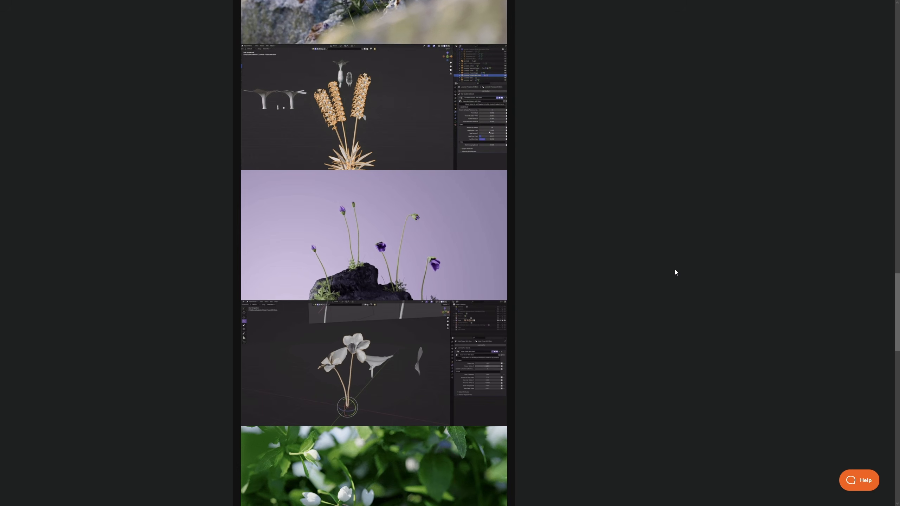
scroll(675, 272, down, 1)
scroll(675, 271, down, 6)
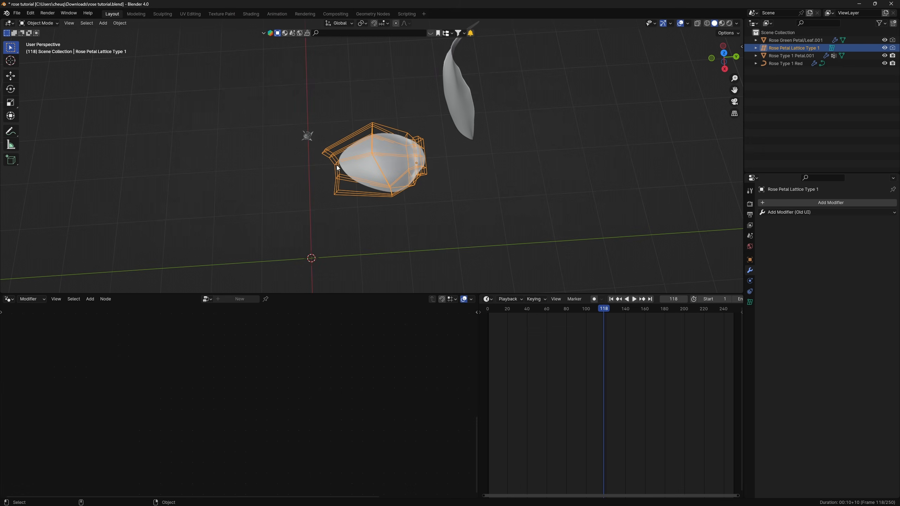
Step: Switch to Blender and examine the rose petal mesh, its lattice, and the leaf from several angles in Object and Edit Mode
click(394, 152)
key(Tab)
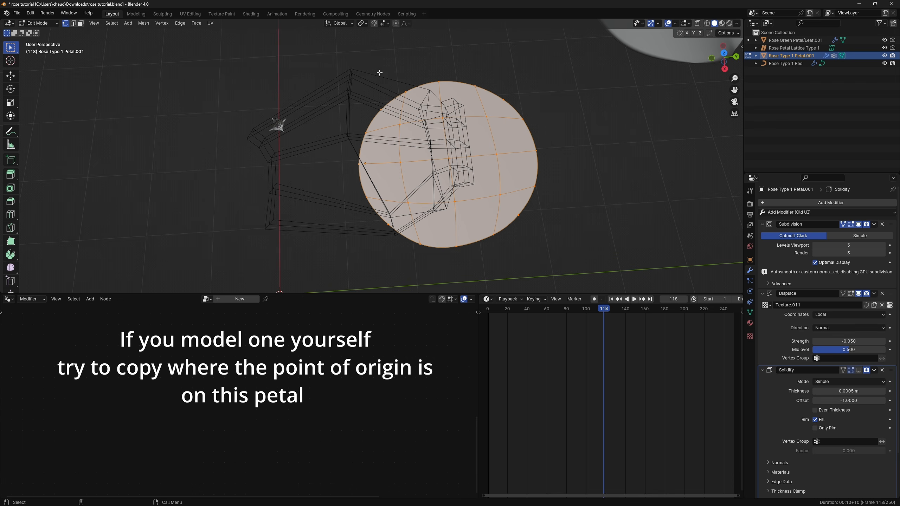
key(Tab)
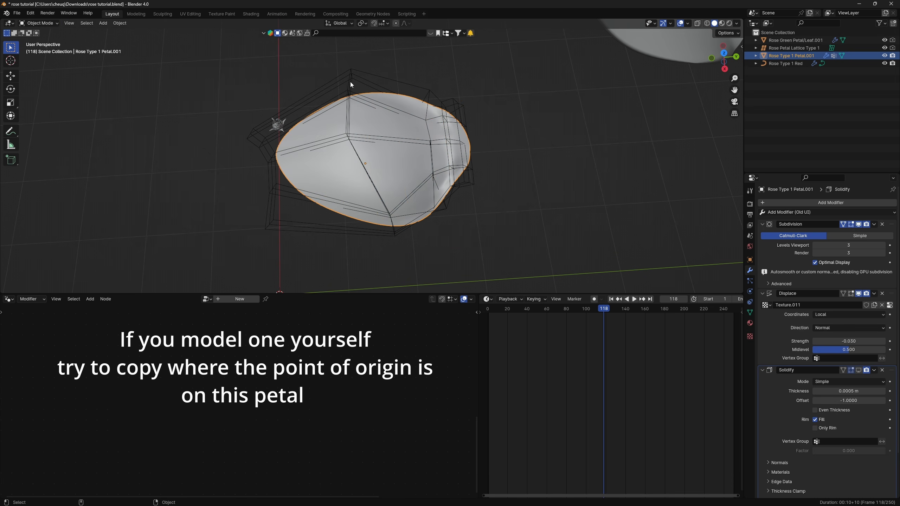
click(350, 81)
middle_drag(362, 122, 367, 91)
middle_drag(488, 184, 432, 201)
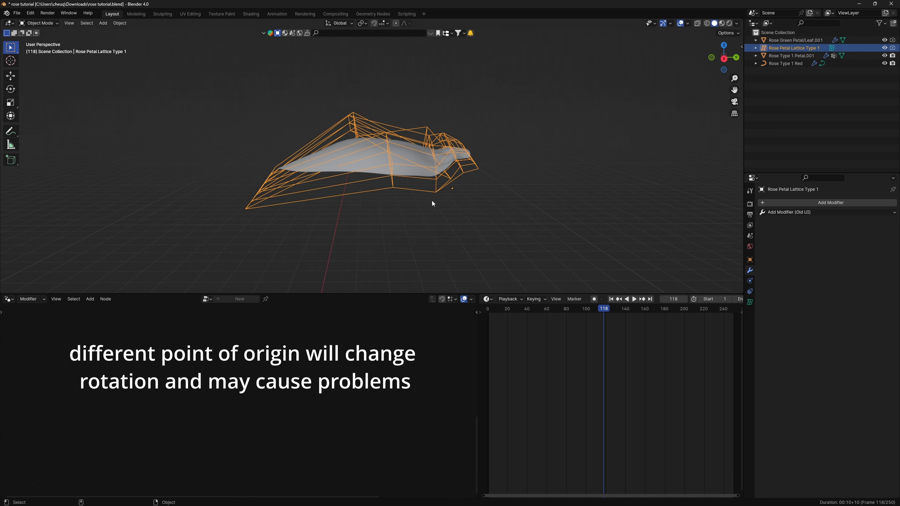
drag(271, 85, 579, 225)
middle_drag(579, 225, 308, 128)
drag(308, 128, 404, 197)
middle_drag(404, 197, 377, 210)
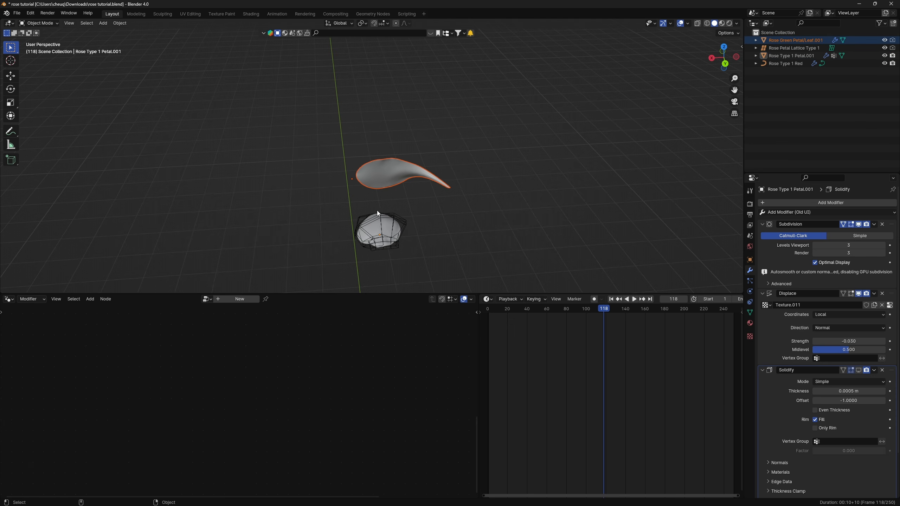
middle_drag(432, 230, 408, 202)
alt+drag(493, 225, 525, 222)
scroll(352, 213, up, 4)
click(352, 214)
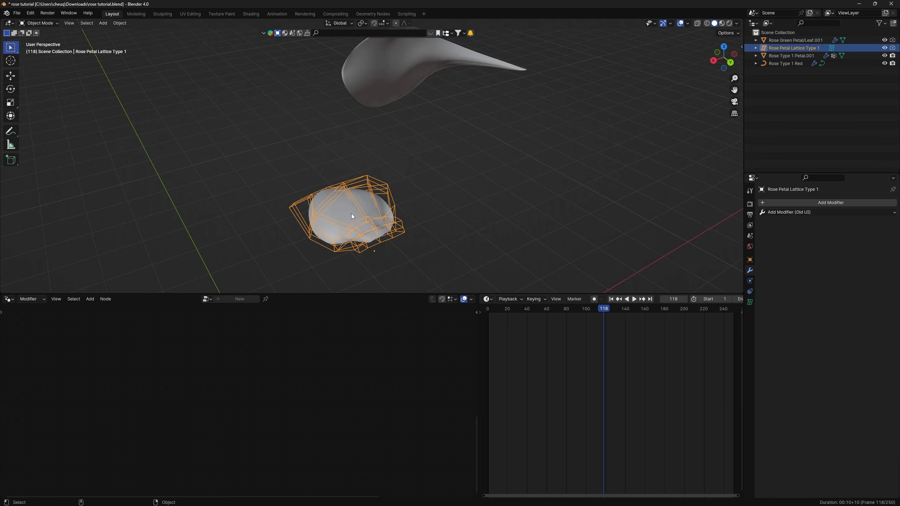
click(352, 214)
drag(375, 72, 429, 156)
click(355, 209)
scroll(397, 119, down, 4)
key(g)
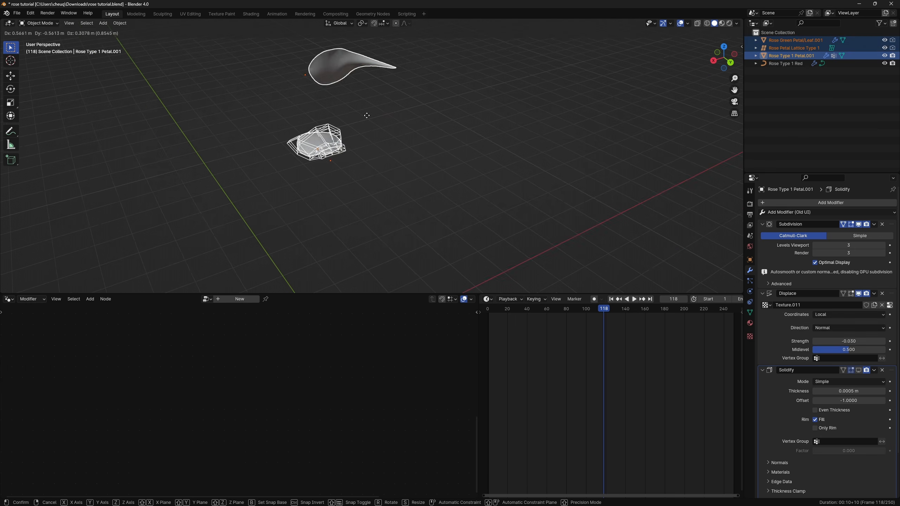
right_click(477, 166)
Step: Add a Path curve at the world origin and rotate it 90° about the Y axis so that it stands upright
key(shift+a)
mouse_move(371, 203)
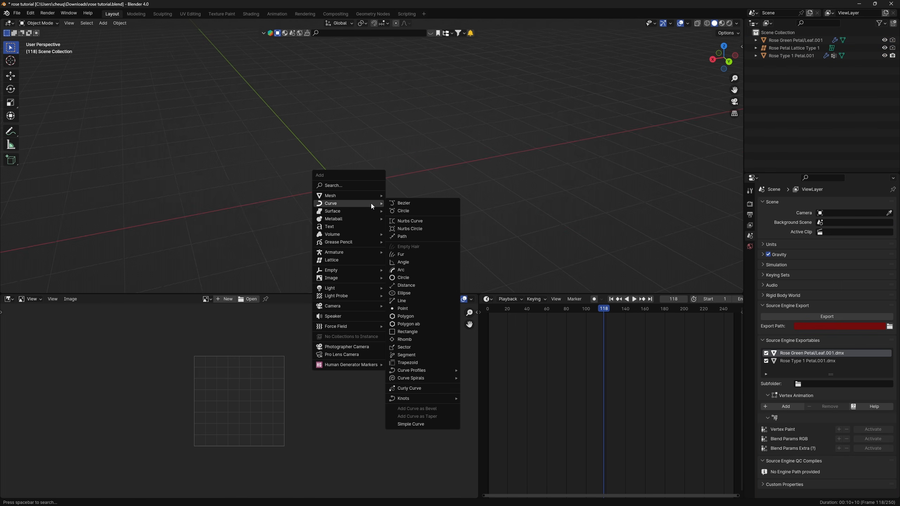
click(412, 238)
key(KP_Decimal)
key(r)
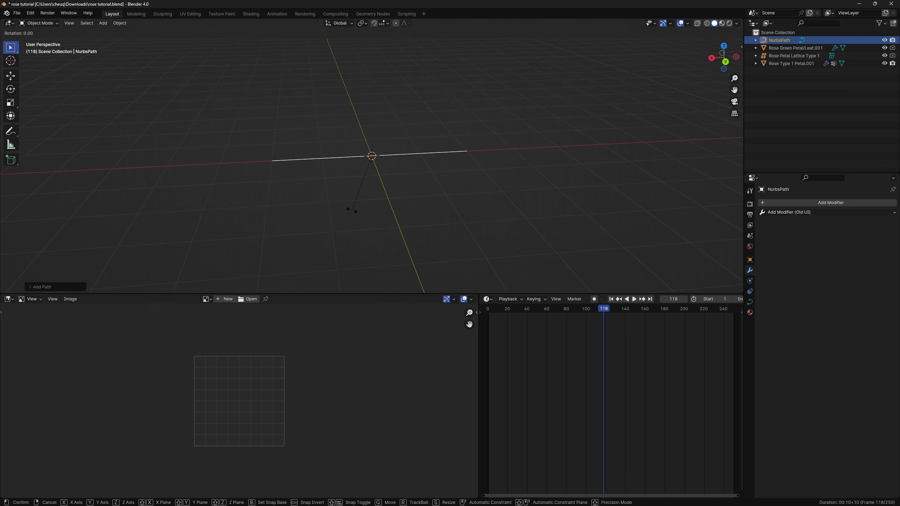
key(y)
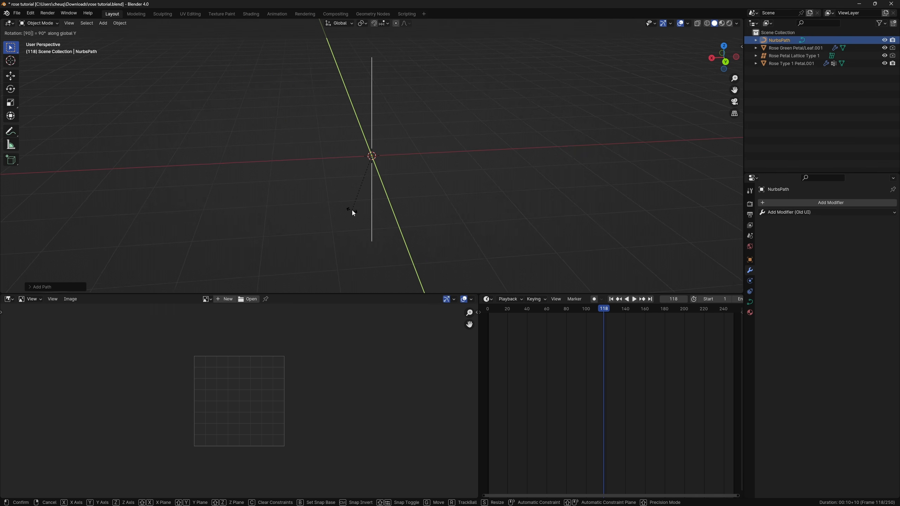
key(Return)
middle_drag(356, 204, 391, 171)
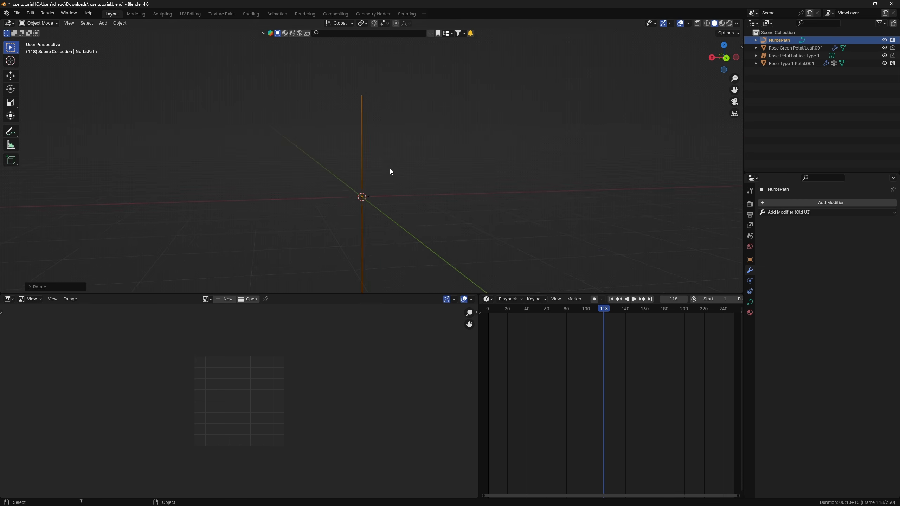
Step: From an orthographic view, move all the path's control points up along Z until its lower end sits at the origin
scroll(390, 169, down, 2)
click(726, 63)
key(Tab)
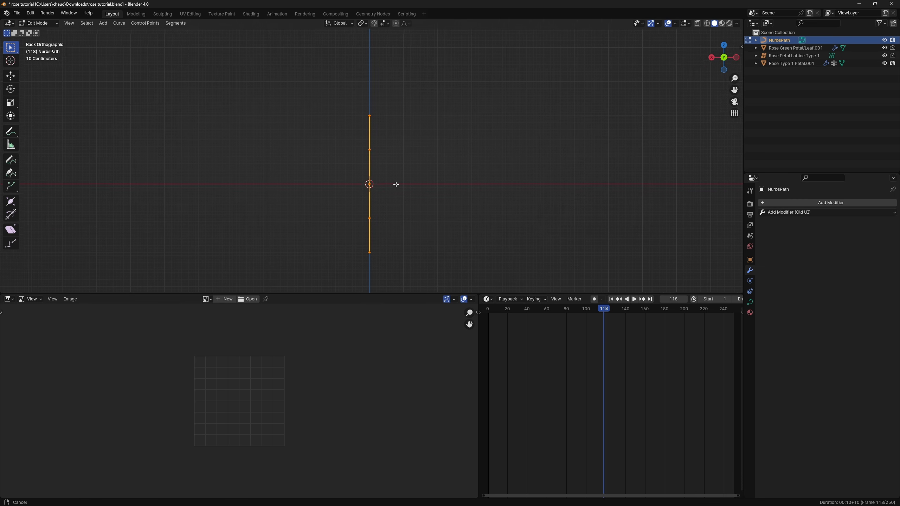
key(g)
key(z)
click(409, 124)
middle_drag(365, 188, 413, 187)
key(Tab)
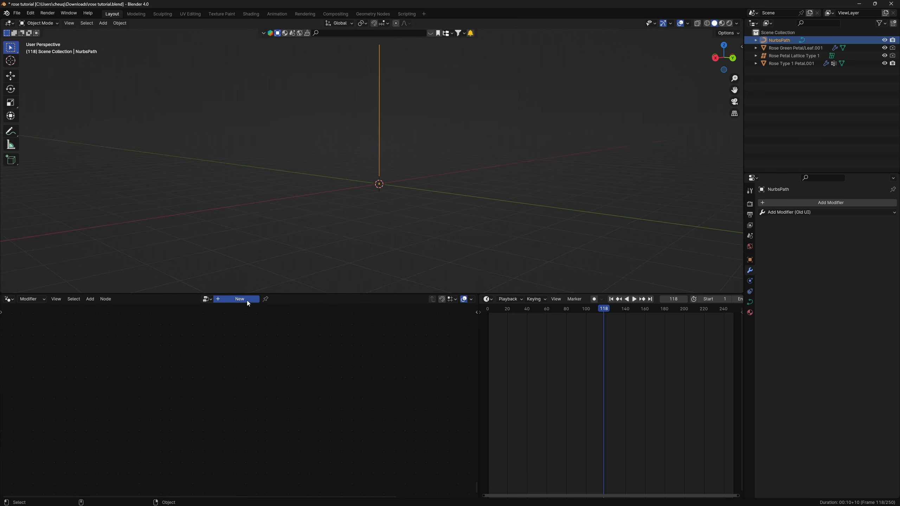
Step: Create a new Geometry Nodes setup on the path and insert a Curve to Points node between Group Input and Group Output
click(247, 300)
middle_drag(421, 199, 438, 164)
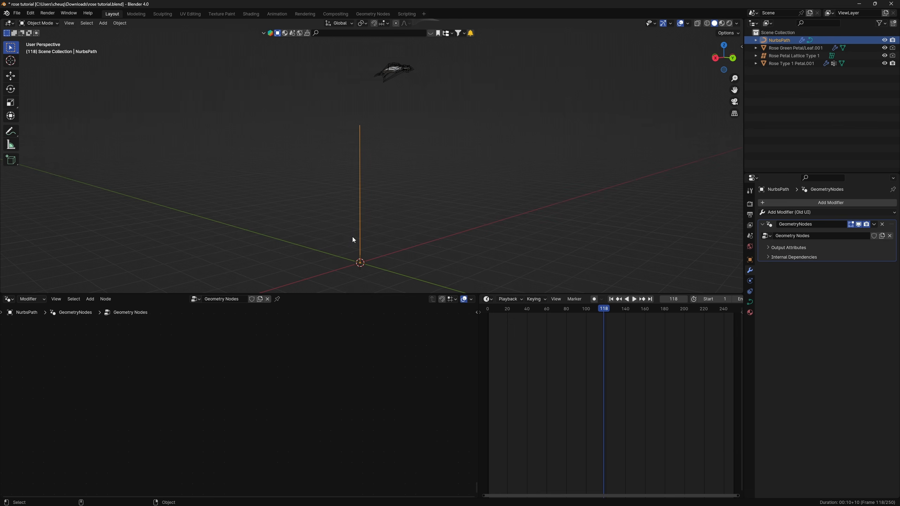
middle_drag(344, 204, 399, 239)
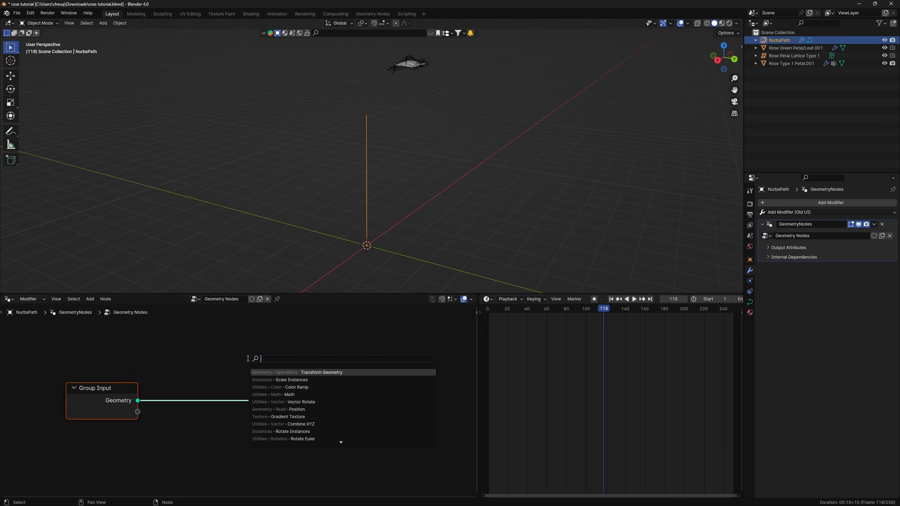
text(c)
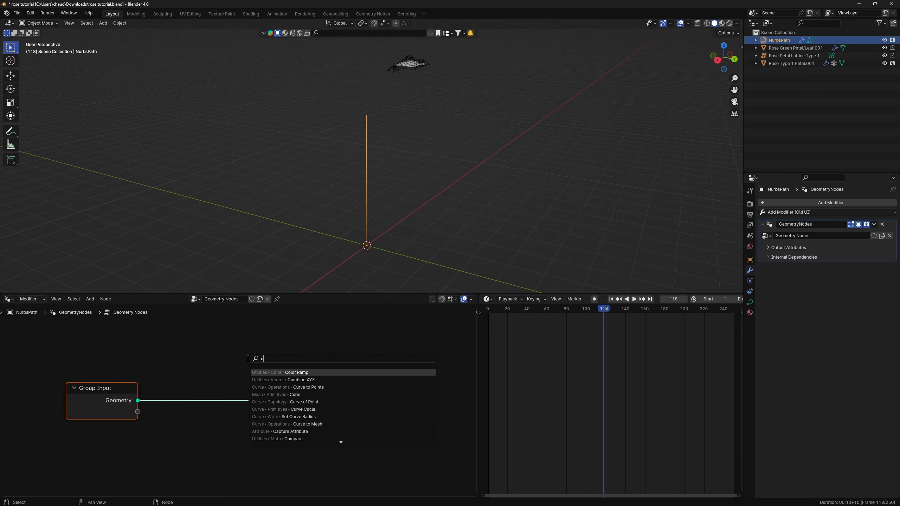
text(urve to)
key(Return)
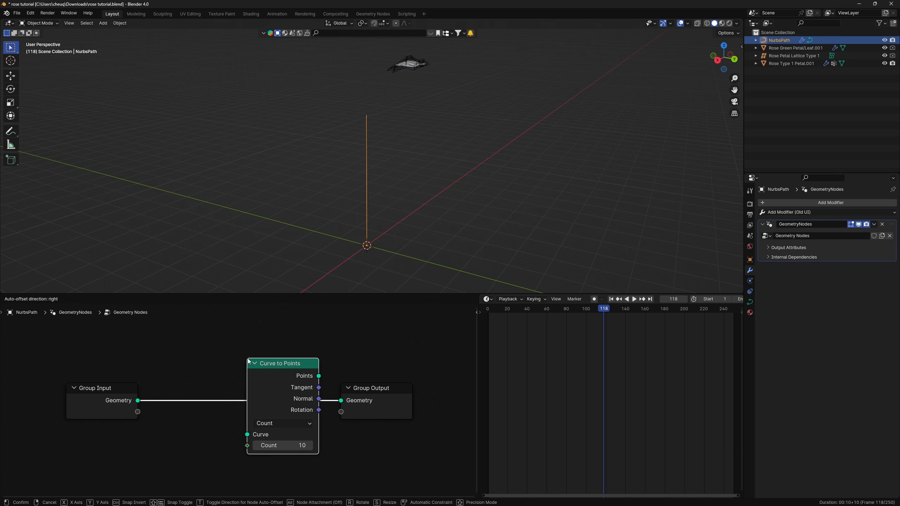
click(249, 362)
Step: Insert an Instance on Points node between Curve to Points and Group Output
scroll(352, 404, down, 3)
key(shift+a)
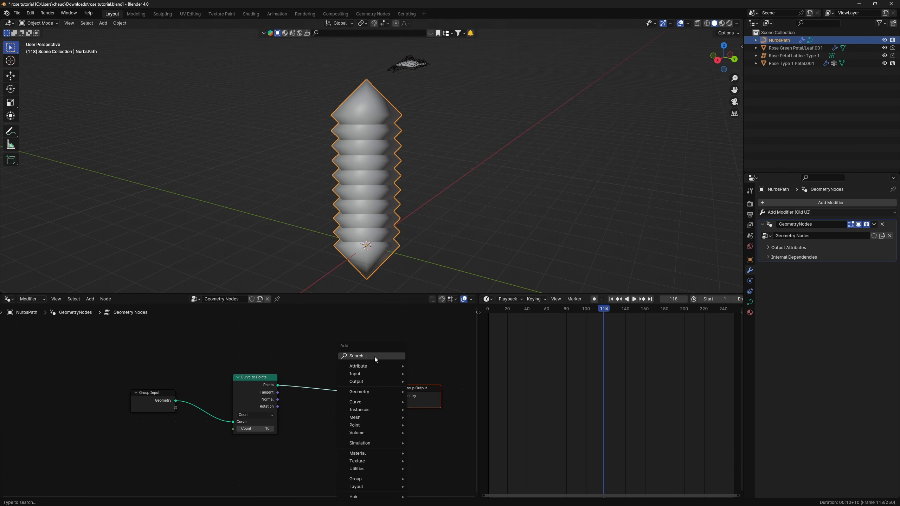
text(instance om)
key(Return)
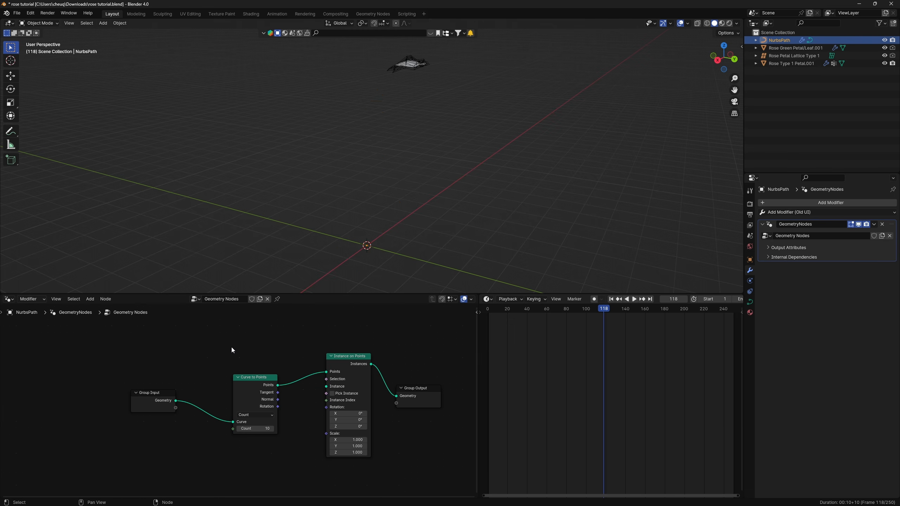
Step: Insert a Transform Geometry node between Group Input and Curve to Points, rearranging the nodes to fit it in
drag(253, 386, 284, 371)
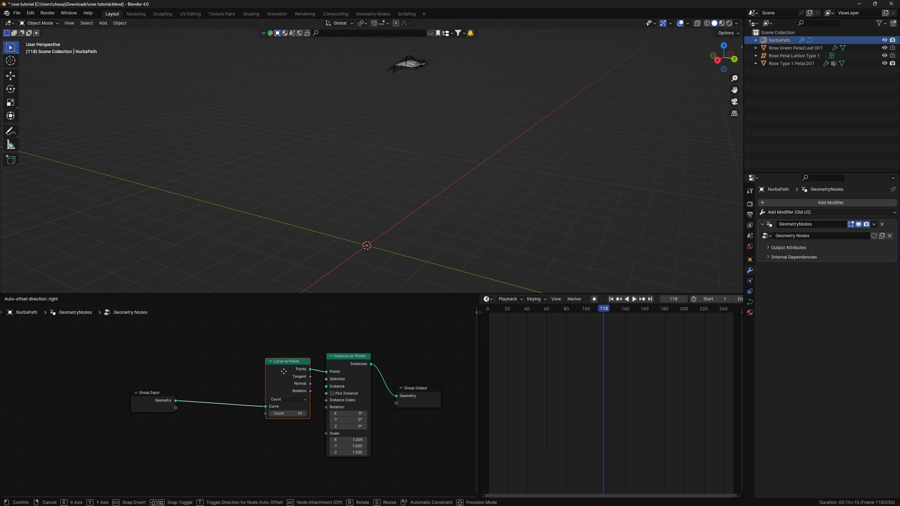
click(283, 371)
key(shift+a)
text(tran)
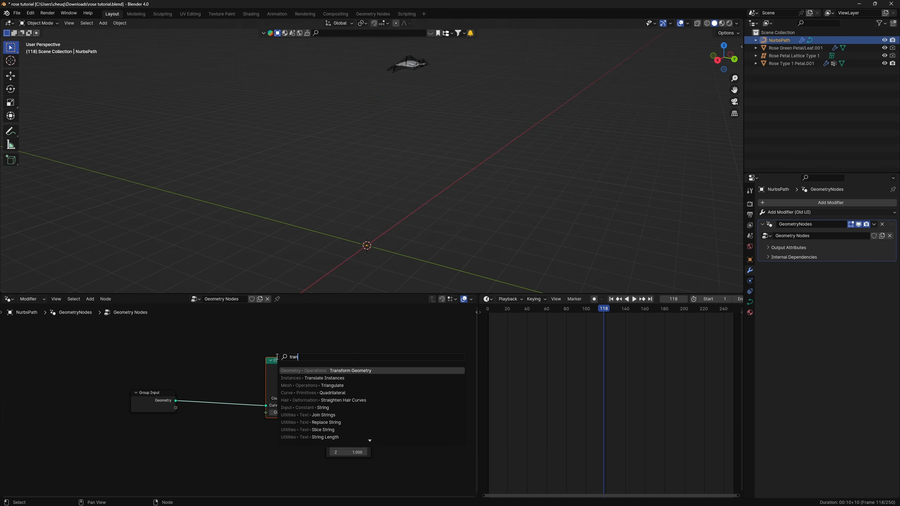
key(Return)
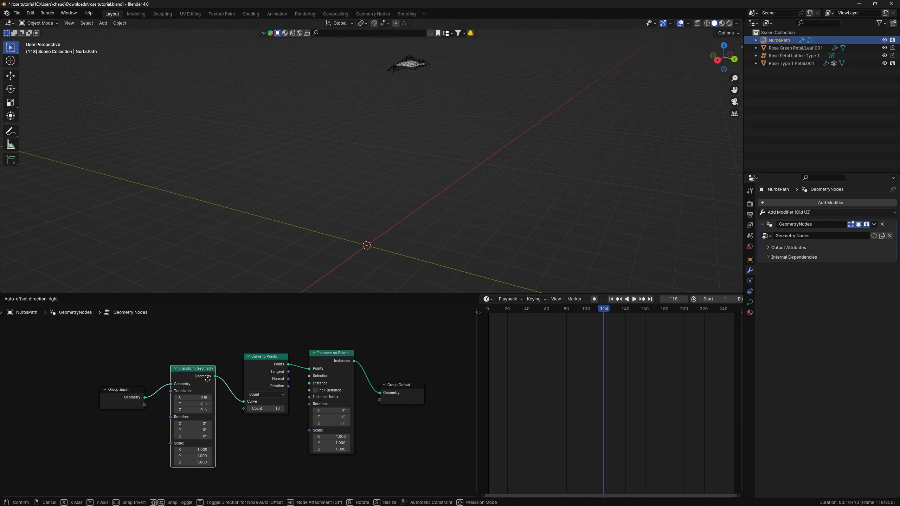
click(221, 366)
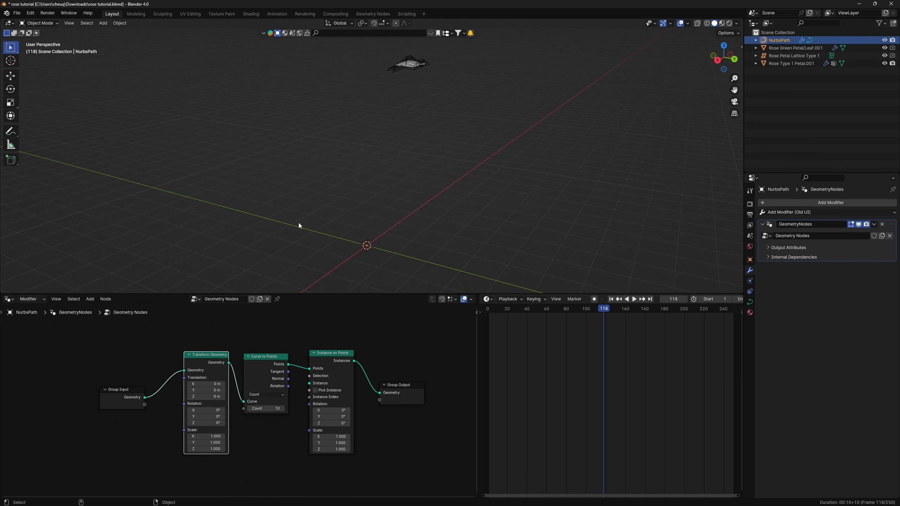
drag(215, 357, 207, 351)
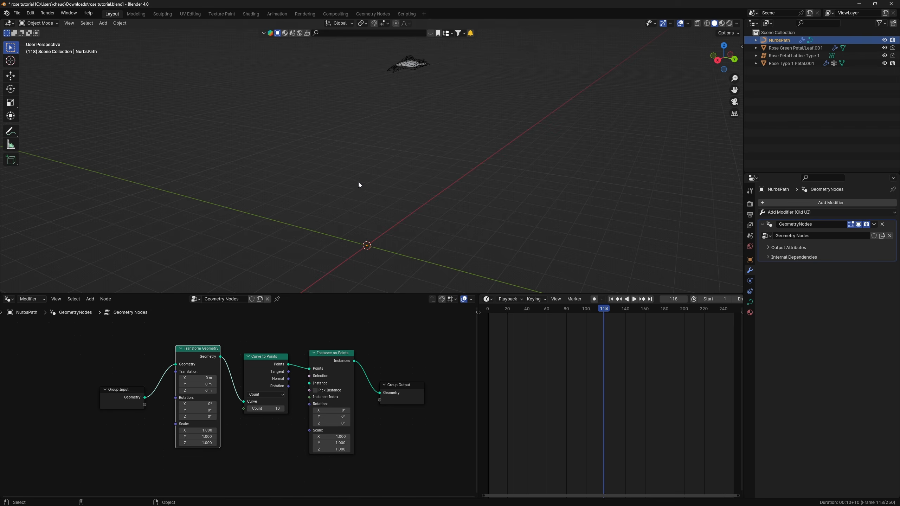
key(Tab)
key(g)
right_click(365, 100)
key(Tab)
Step: Set the Curve to Points count to 30 and shift Instance on Points away to make room before it
middle_drag(285, 411, 271, 403)
mouse_move(248, 371)
mouse_down()
mouse_move(248, 351)
mouse_move(246, 364)
mouse_up()
drag(373, 387, 449, 386)
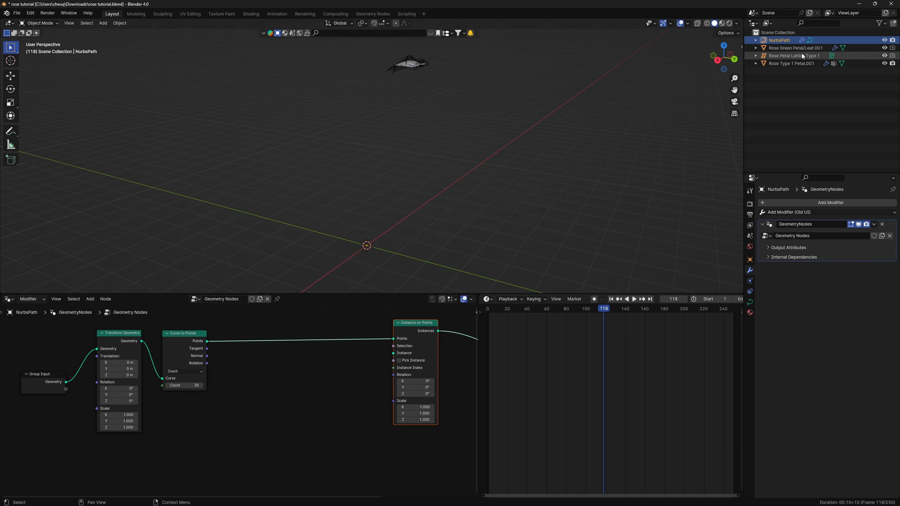
Step: Bring Rose Type 1 Petal.001 into the node tree as an Object Info node and link its Geometry to the Instance input
mouse_move(801, 55)
mouse_down()
mouse_move(778, 35)
mouse_move(789, 59)
mouse_up()
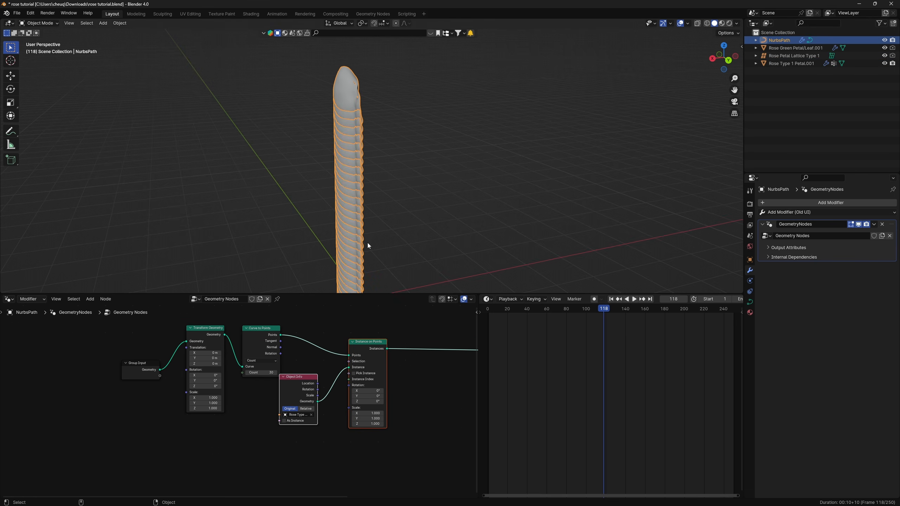
middle_drag(367, 243, 359, 233)
scroll(340, 206, up, 4)
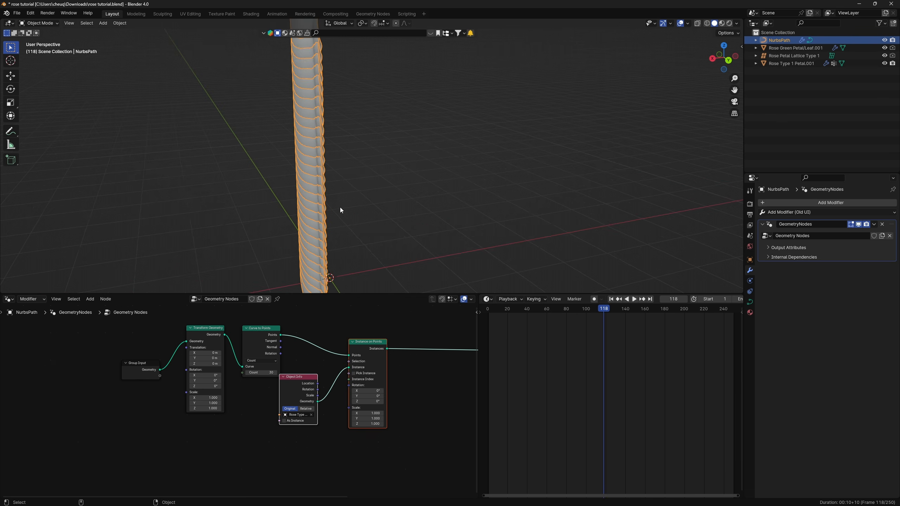
Step: Link the Curve to Points rotation to the Instance on Points rotation through a Rotate Euler node set to Local
drag(268, 352, 333, 354)
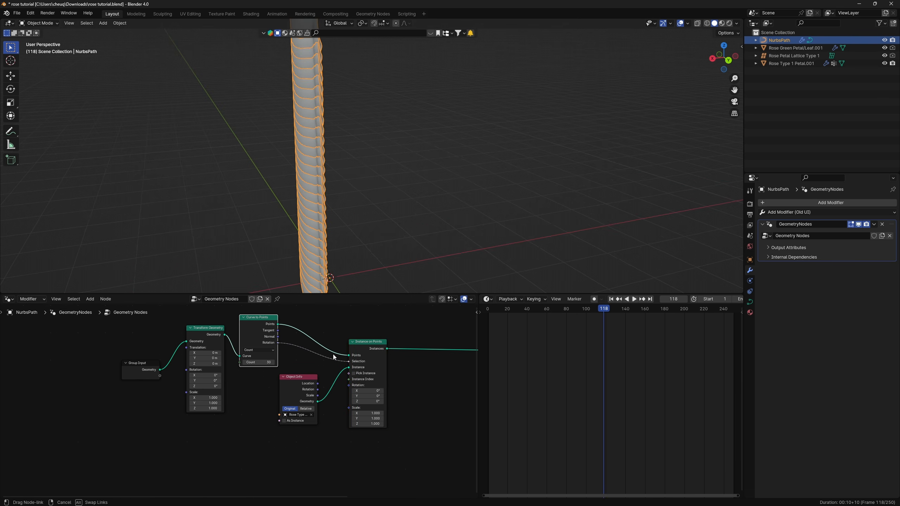
drag(349, 385, 349, 386)
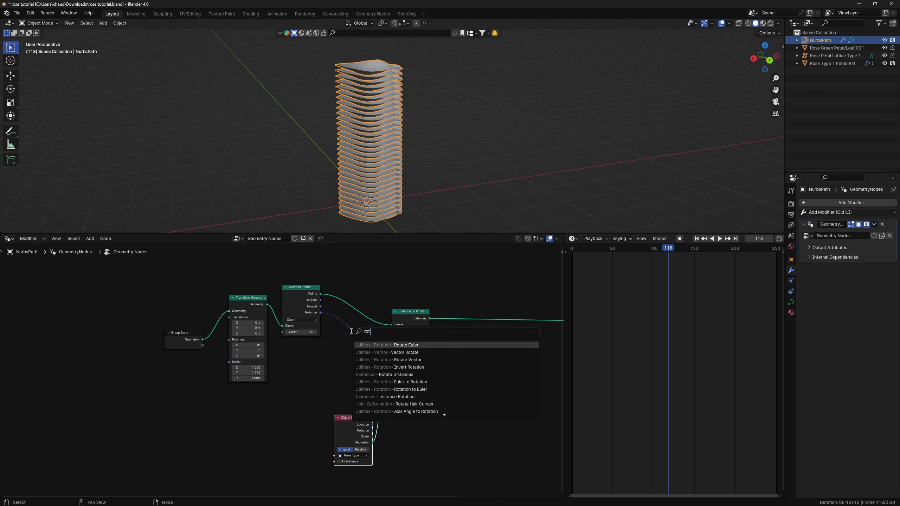
key(Return)
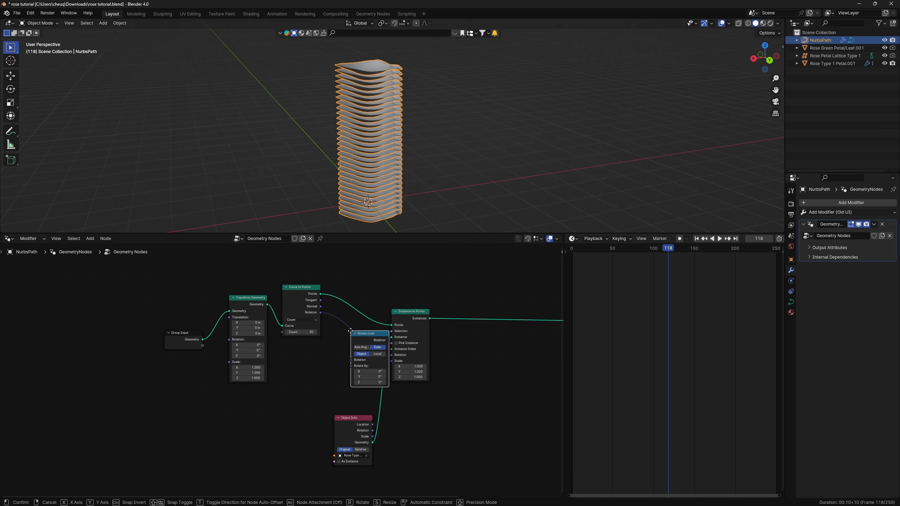
click(369, 352)
click(370, 352)
scroll(355, 365, up, 2)
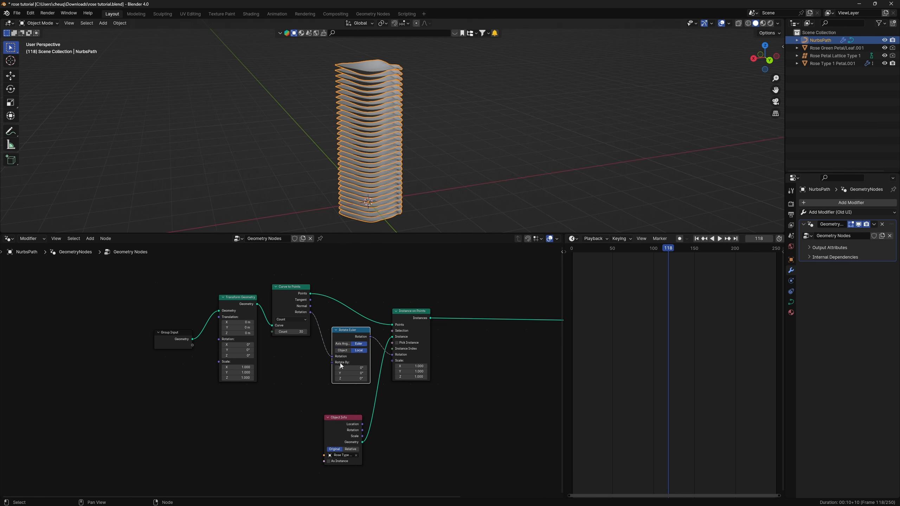
drag(357, 355, 379, 355)
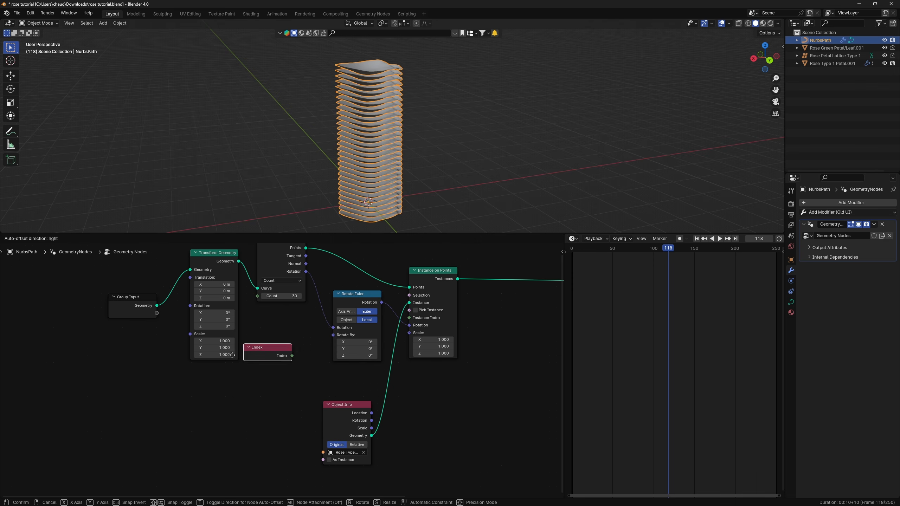
Step: Place the Index node beneath Transform Geometry and feed it into a new Math node set to Multiply
click(180, 382)
key(shift+a)
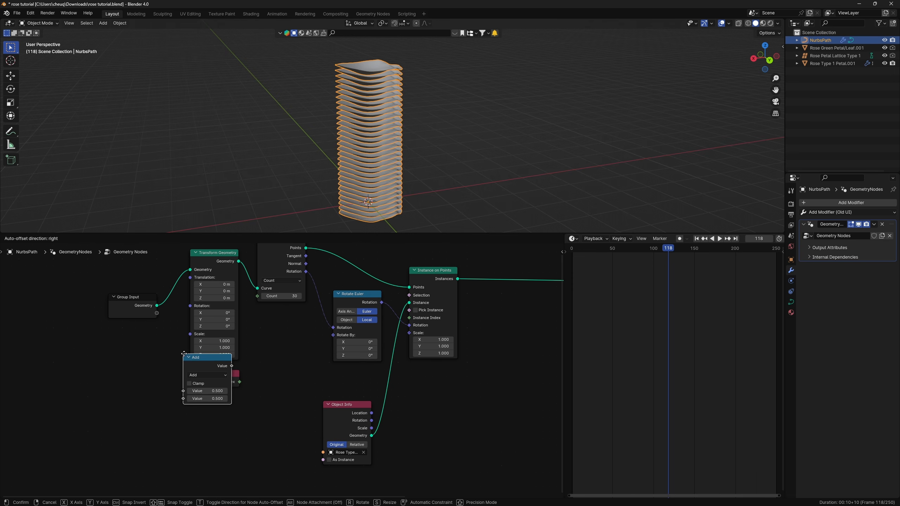
click(269, 350)
click(281, 371)
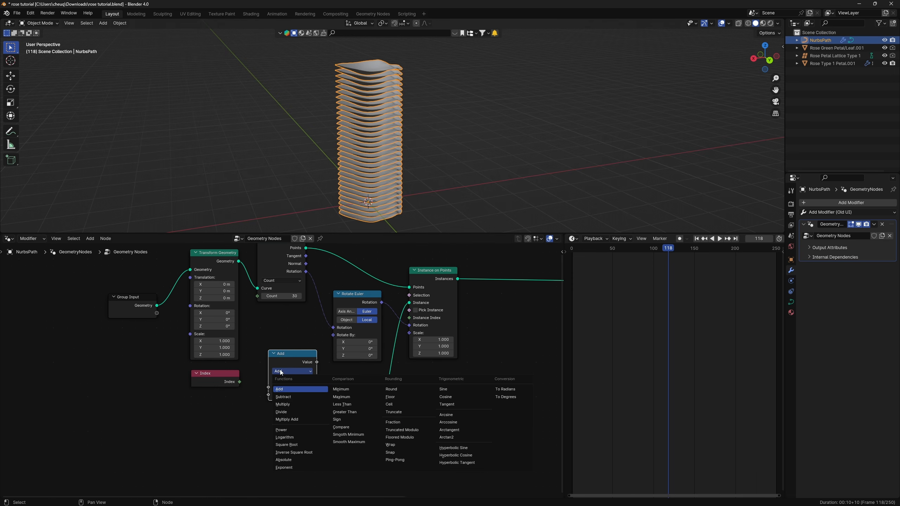
click(290, 405)
drag(289, 362, 273, 350)
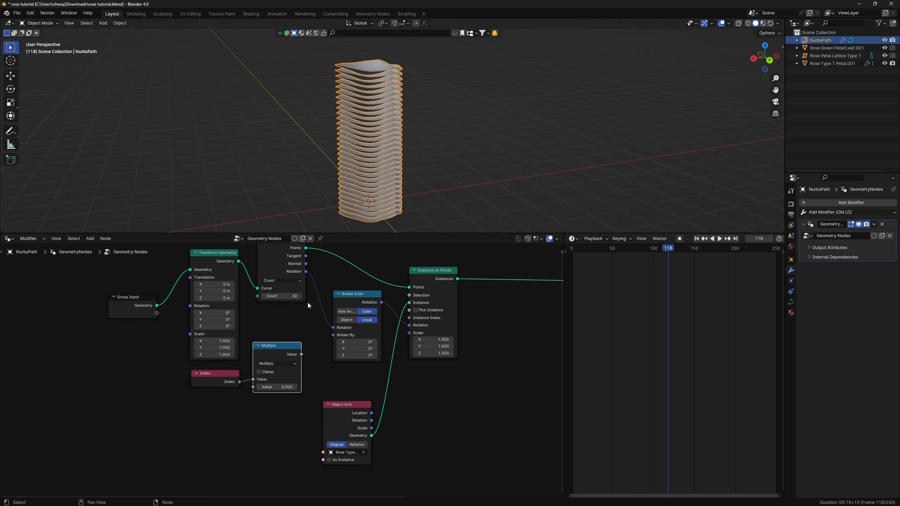
Step: Add a Combine XYZ node, with the Multiply value feeding its Z and its Vector linked to Rotate Euler's Rotate By input
key(shift+a)
text(c)
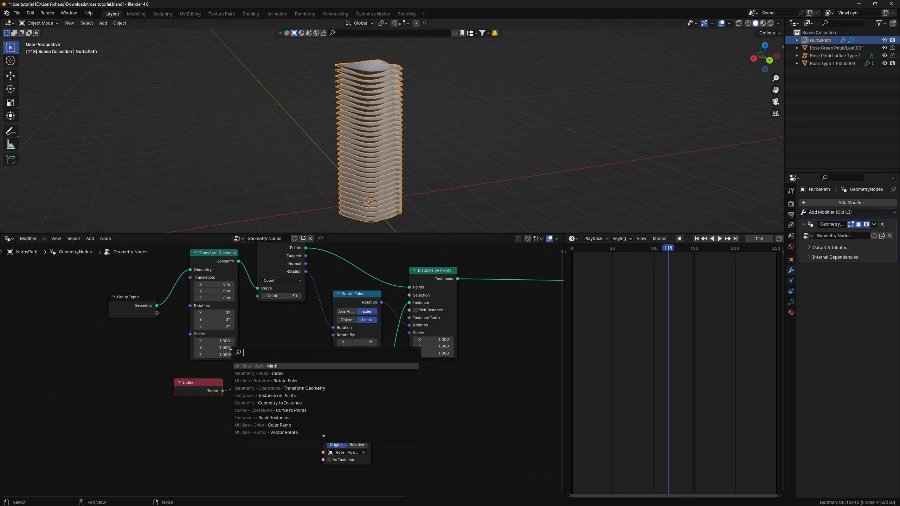
text(om)
key(Return)
click(286, 351)
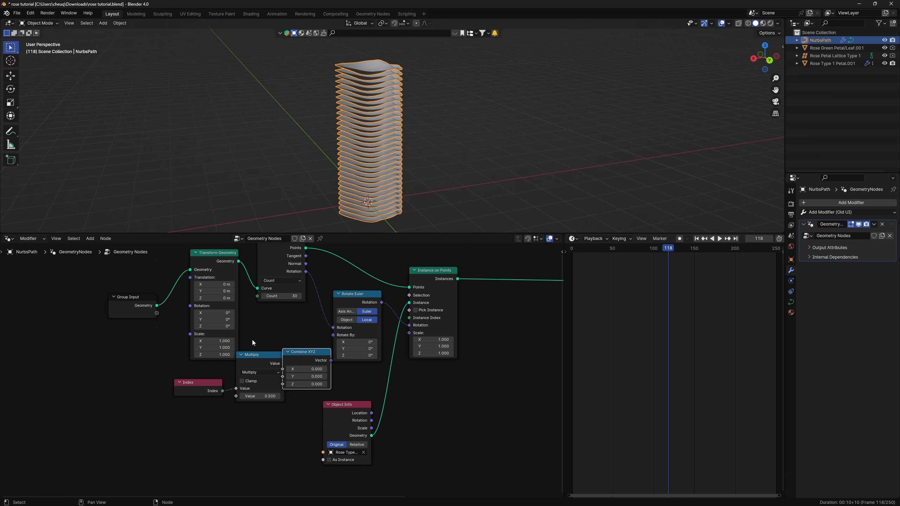
drag(308, 359, 287, 360)
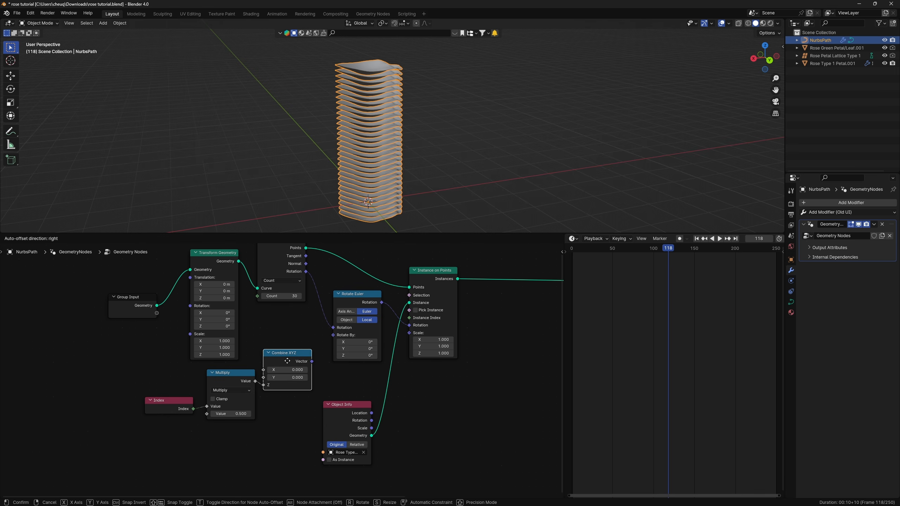
drag(313, 361, 333, 337)
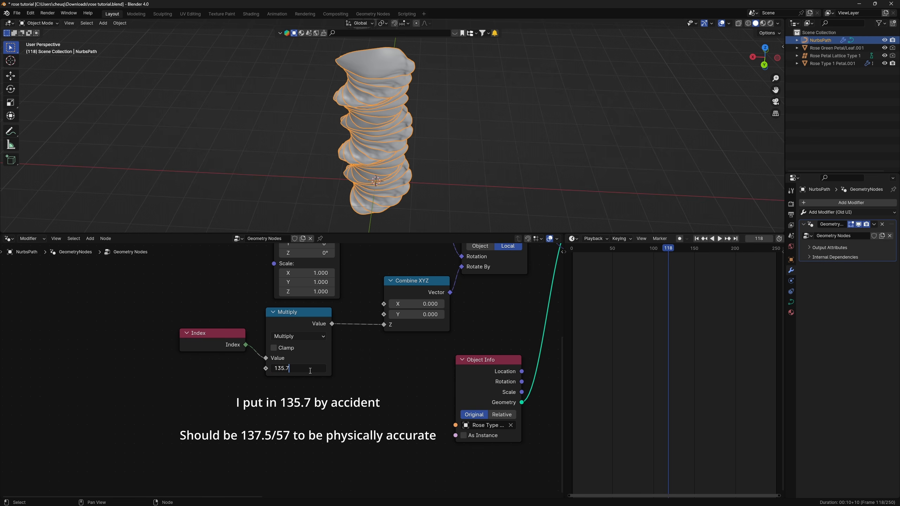
Step: Set the Multiply node's second value to 135.7/57 and tidy the placement of the index rotation nodes
key(Return)
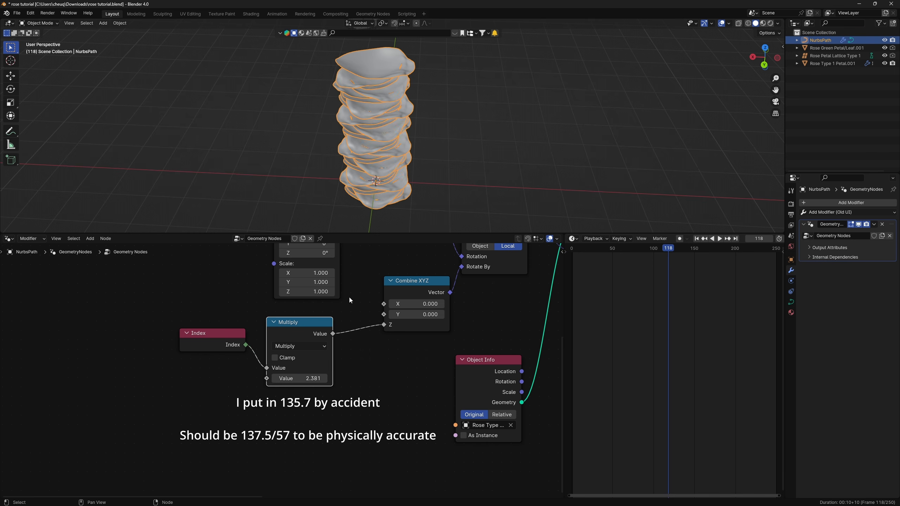
middle_drag(408, 199, 454, 160)
middle_drag(364, 171, 358, 144)
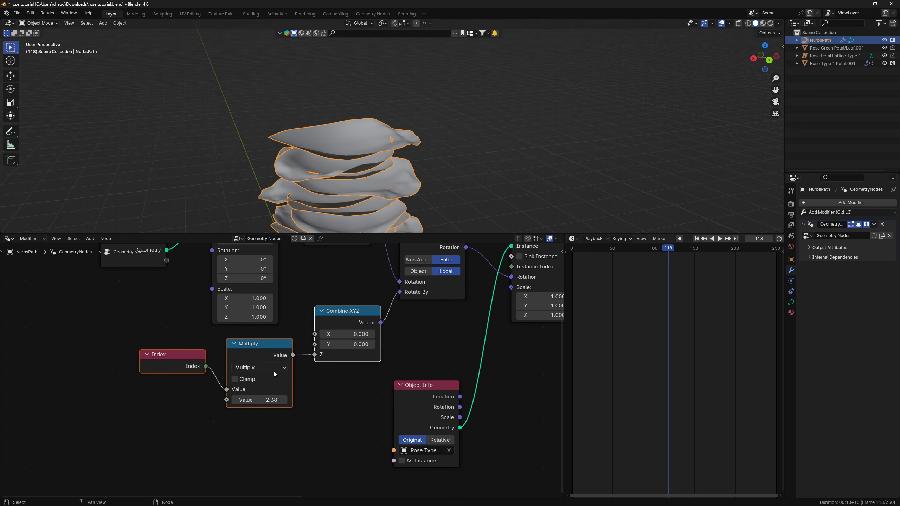
drag(273, 372, 262, 353)
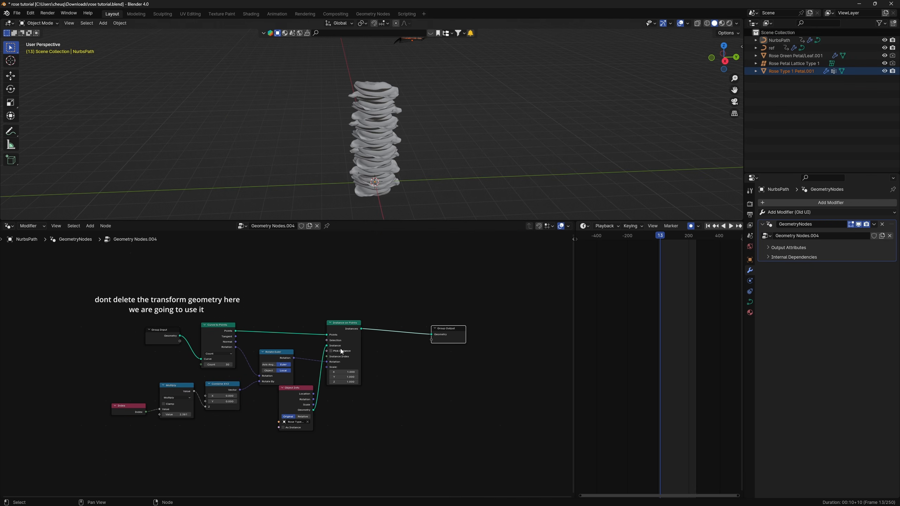
Step: Move all nodes except Group Output together, leaving a wide gap before the output
drag(132, 304, 361, 415)
key(g)
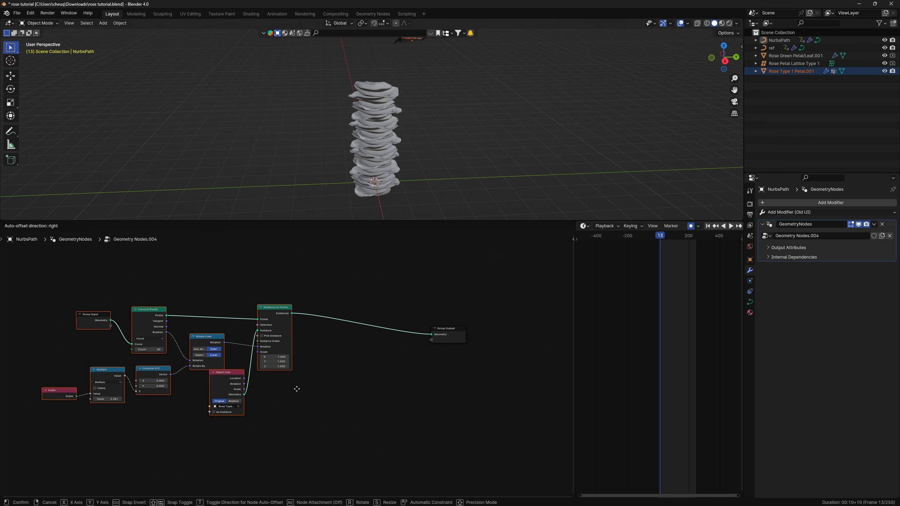
right_click(263, 389)
key(g)
click(355, 334)
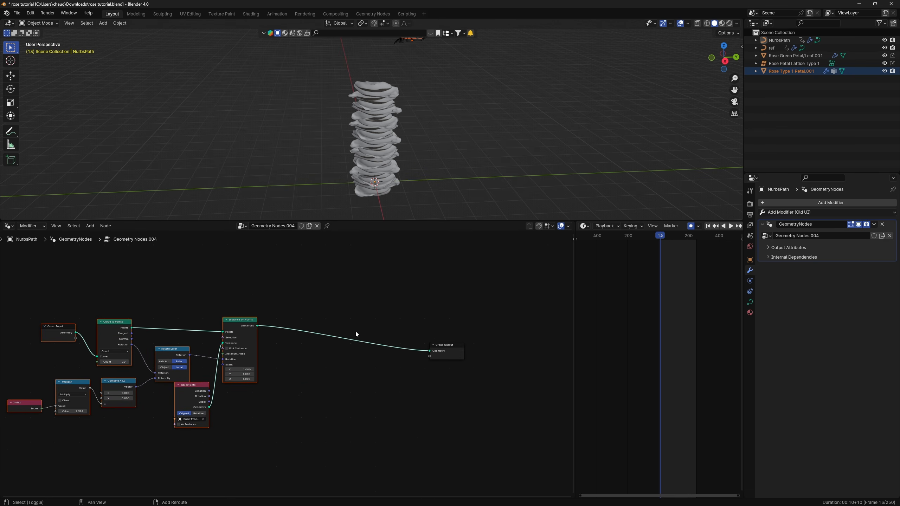
Step: Join the moved nodes in a frame and label it "spawn"
key(shift+a)
key(ctrl+j)
key(g)
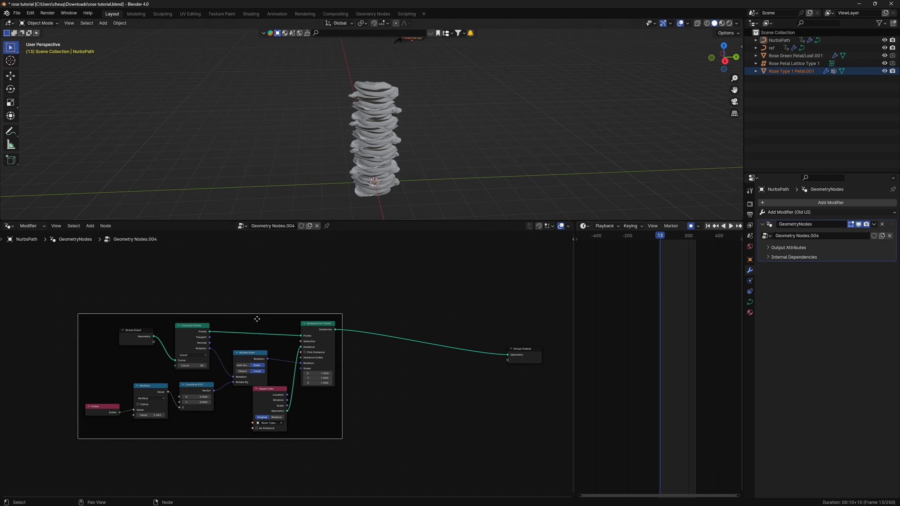
text(spaw)
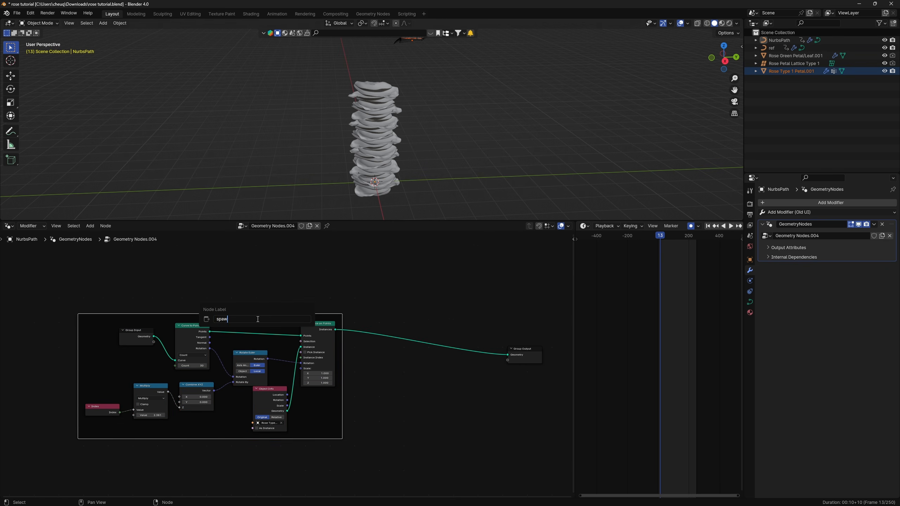
text(n)
key(Return)
Step: Insert a Rotate Instances node on the link between Instance on Points and Group Output
middle_drag(436, 323, 375, 317)
key(shift+a)
click(374, 317)
text(ro)
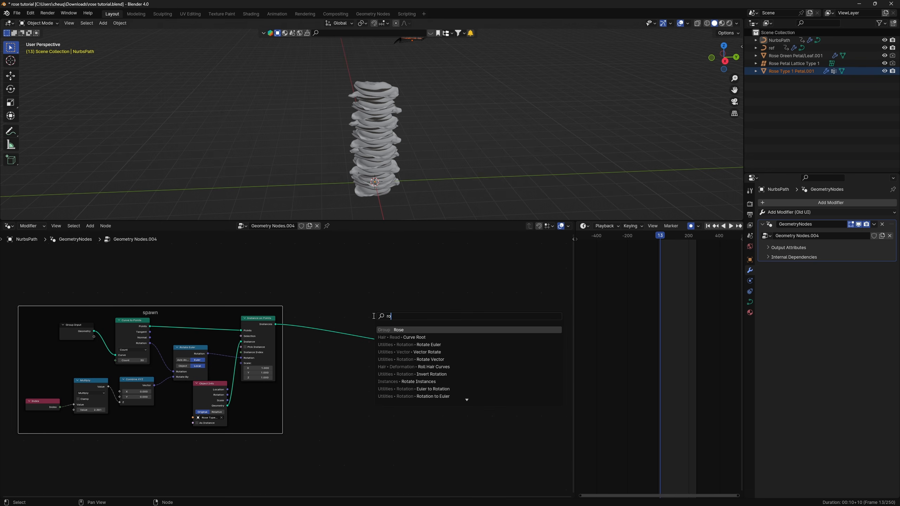
text(tate i)
key(Return)
click(419, 335)
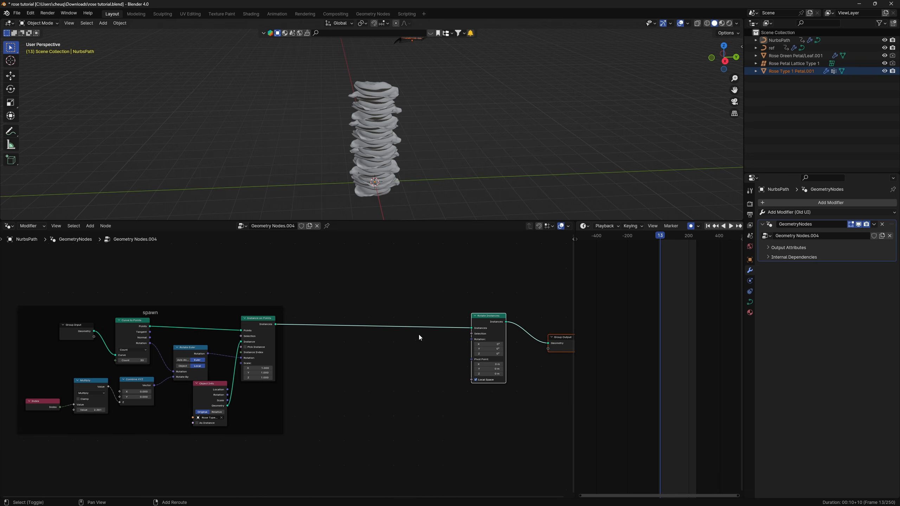
Step: Add a Gradient Texture node before Rotate Instances and set its type to Spherical
key(shift+a)
click(413, 336)
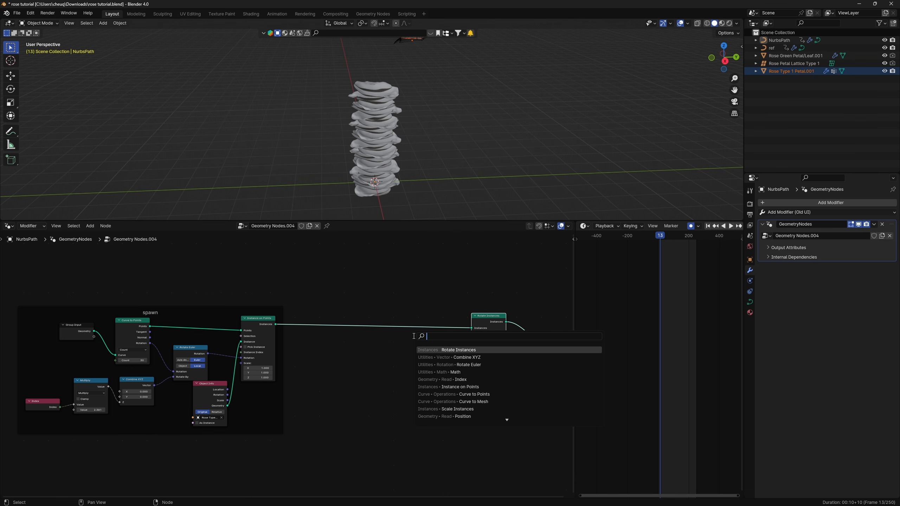
text(grad)
key(Return)
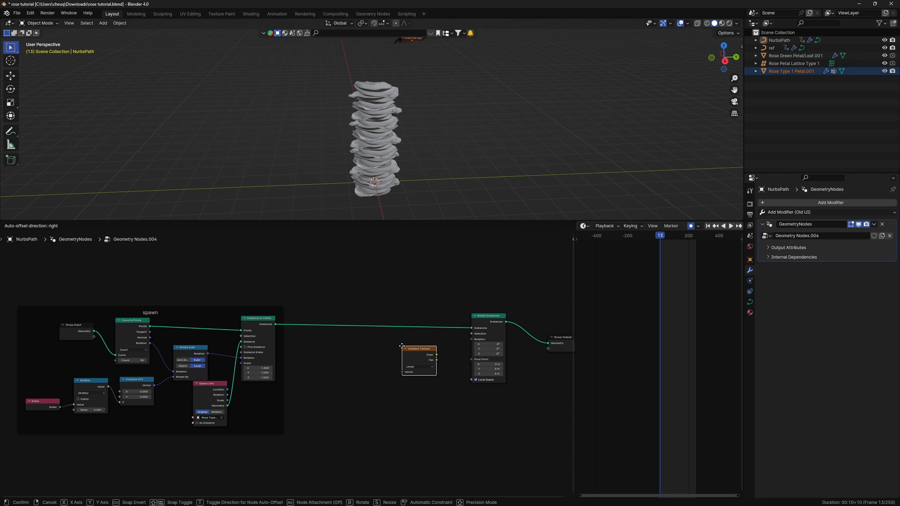
click(402, 346)
scroll(402, 346, up, 3)
click(323, 371)
click(337, 434)
Step: Add a Position node and a Vector Rotate node before the Gradient Texture, with Position feeding the rotated vector
key(shift+a)
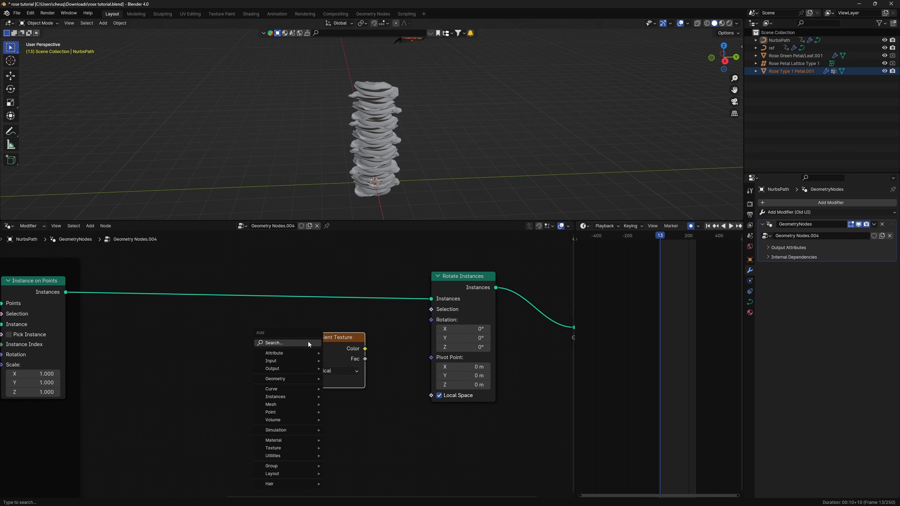
text(pos)
key(Return)
click(203, 349)
key(shift+a)
text(ve)
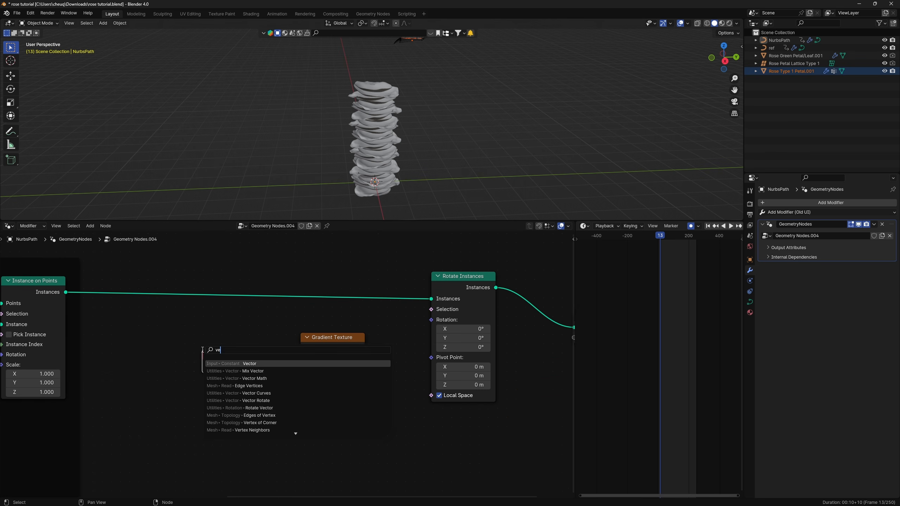
text(c)
click(251, 393)
middle_drag(311, 423, 298, 406)
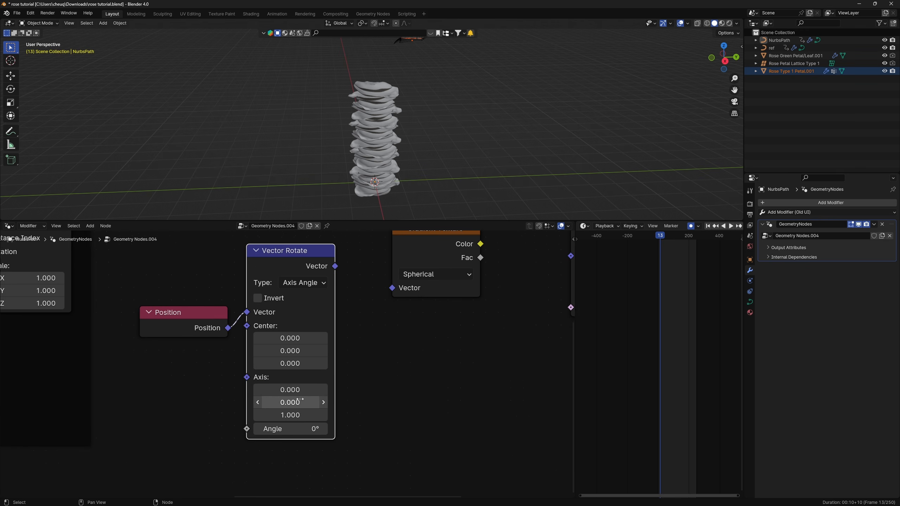
Step: Set the Vector Rotate axis to 0, 1, 0 and angle to 90°, and link its output to the Gradient Texture's Vector
click(300, 410)
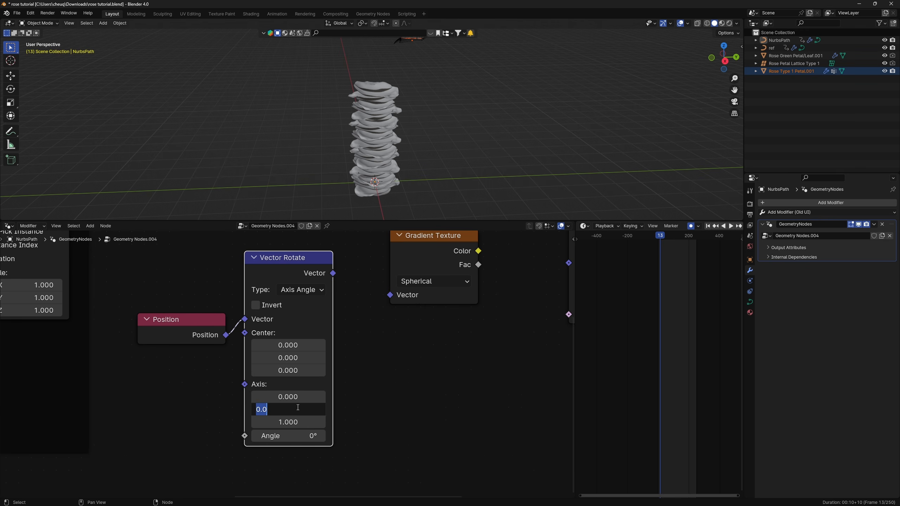
text(1)
key(Return)
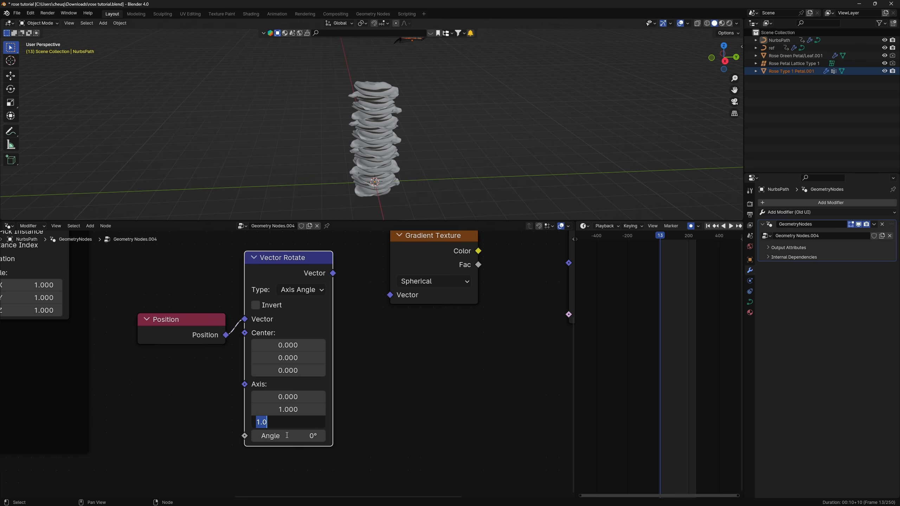
text(0)
key(Return)
click(286, 435)
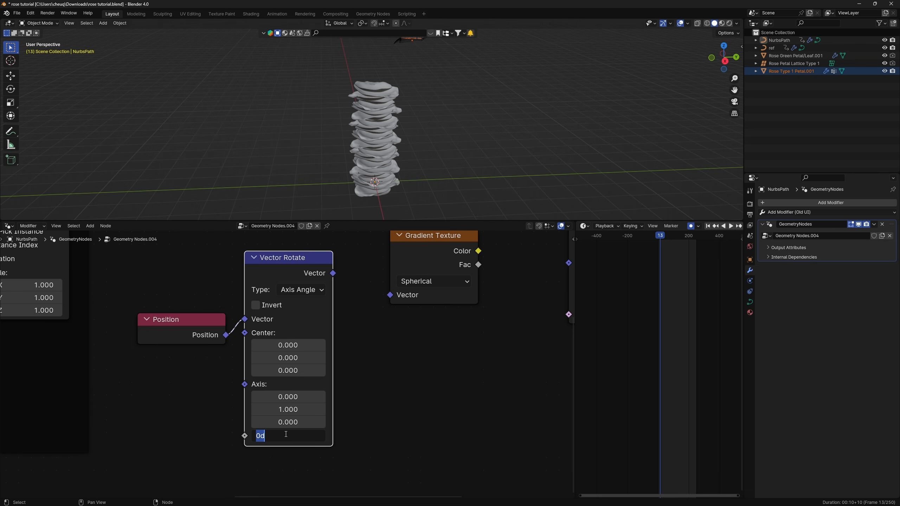
text(90)
key(Return)
drag(223, 339, 303, 347)
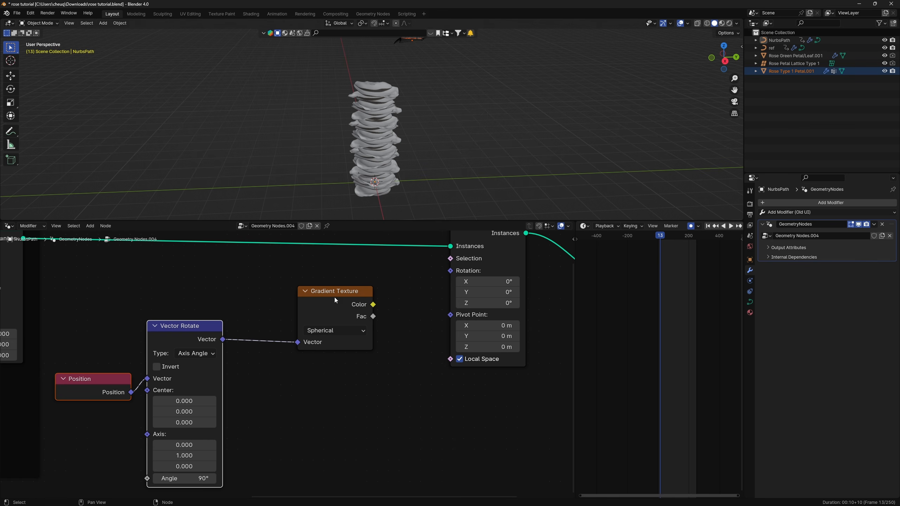
Step: Move the Gradient Texture closer to Vector Rotate, add a Color Ramp after it and link the gradient to the ramp's Fac
drag(335, 300, 276, 296)
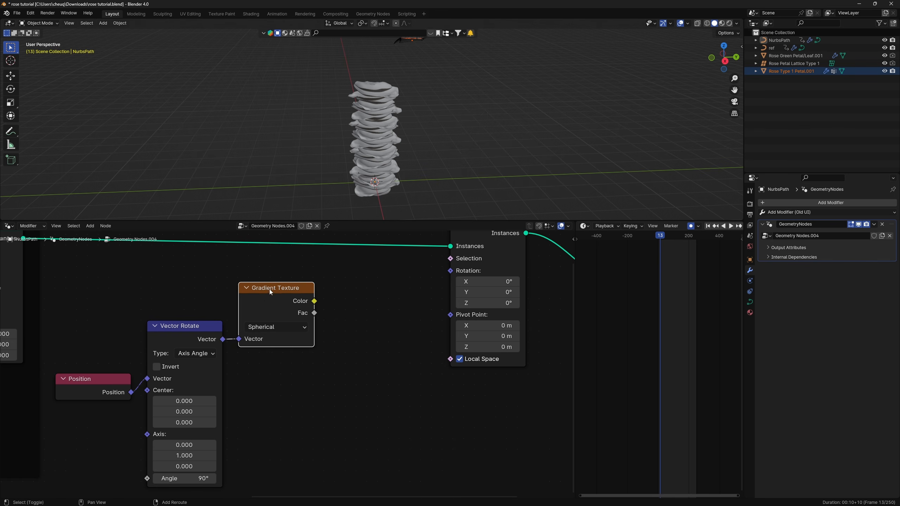
key(shift+a)
text(col)
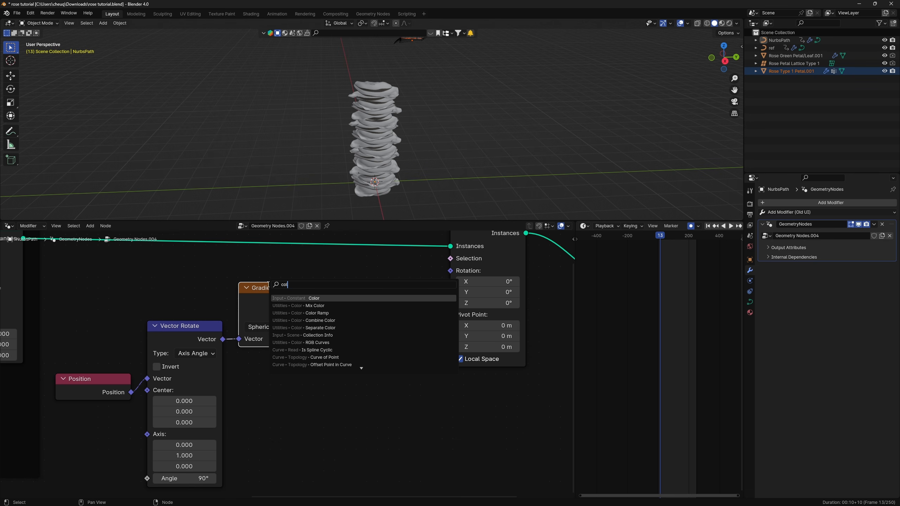
key(Down)
key(Down)
key(Return)
click(332, 283)
scroll(305, 316, down, 5)
drag(305, 321, 323, 382)
Step: Add a Math node set to Subtract between the Color Ramp and Rotate Instances
key(shift+a)
text(add)
key(Return)
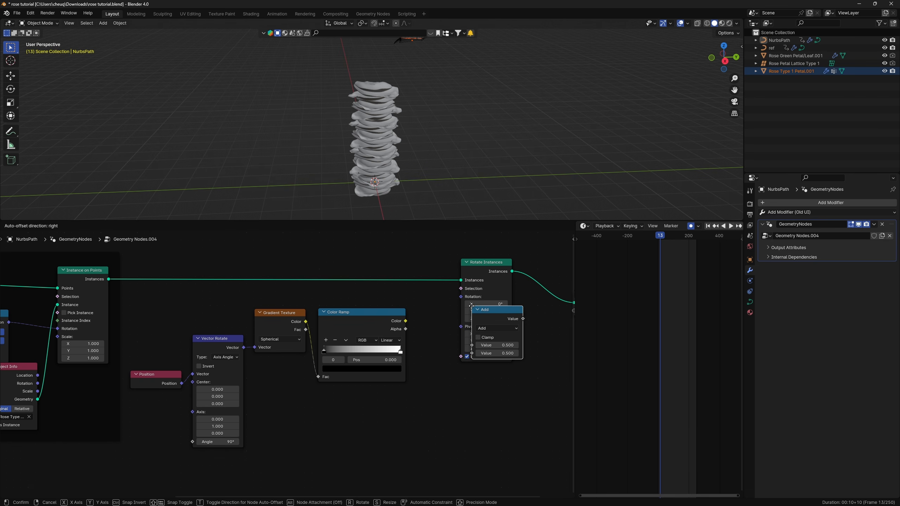
click(413, 305)
click(436, 328)
click(434, 353)
Step: Shift Rotate Instances and Group Output away, and link the Color Ramp's Color to the Subtract node's first value
middle_drag(438, 326, 347, 333)
drag(507, 382, 396, 279)
key(g)
click(460, 280)
drag(349, 316, 357, 312)
drag(314, 328, 329, 348)
Step: Add a Combine XYZ node after Subtract and link the Subtract value to its X input
key(shift+a)
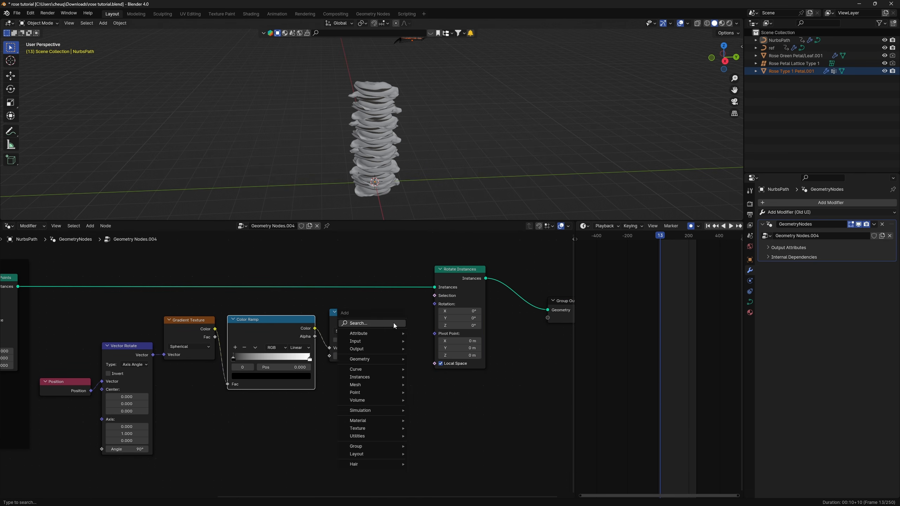
drag(461, 311, 392, 302)
key(shift+a)
text(combine)
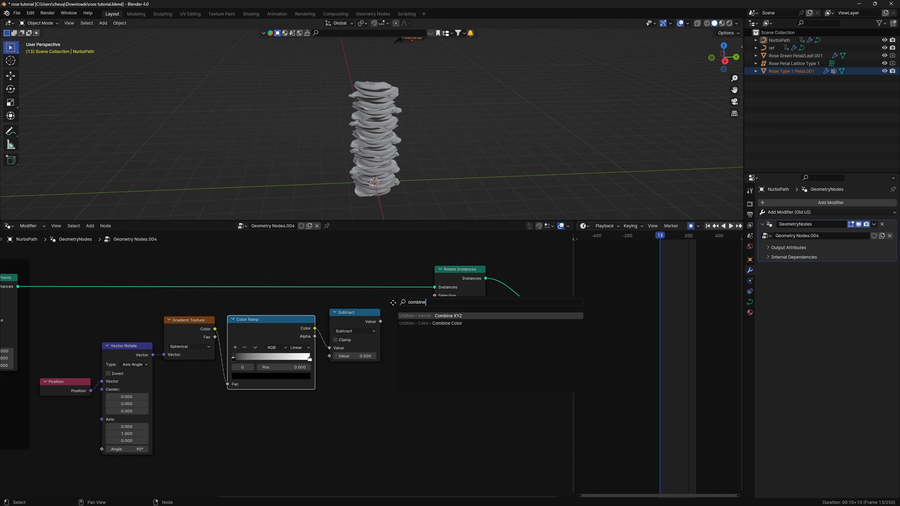
key(Return)
click(393, 303)
drag(380, 322, 400, 324)
Step: Make room by shifting Rotate Instances and Group Output, and link the new Combine XYZ Vector to the Rotate Instances Rotation
middle_drag(483, 322, 408, 325)
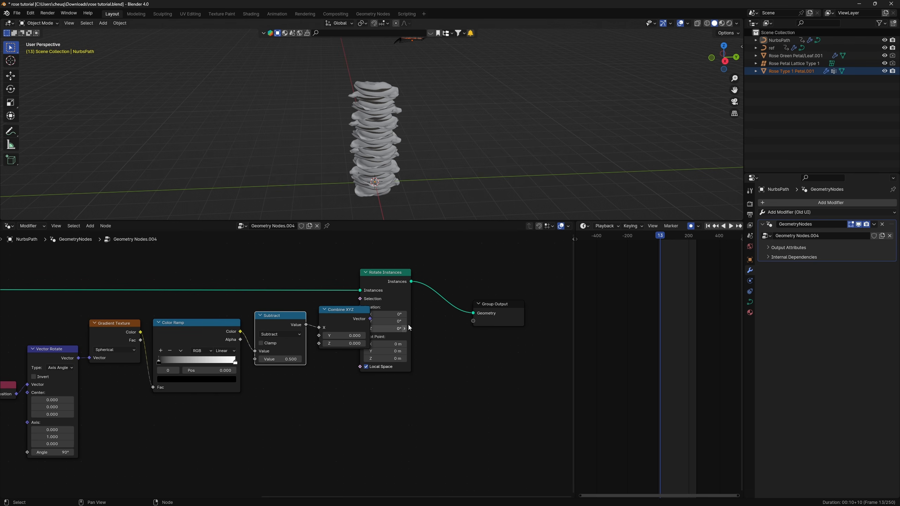
drag(512, 360, 391, 285)
key(g)
click(450, 289)
drag(371, 319, 419, 315)
Step: Place a Transform Geometry node between Group Input and Curve to Points in the spawn frame and set its X scale to 0.06
middle_drag(354, 334, 564, 328)
scroll(284, 330, down, 5)
scroll(275, 329, up, 6)
middle_drag(275, 330, 359, 336)
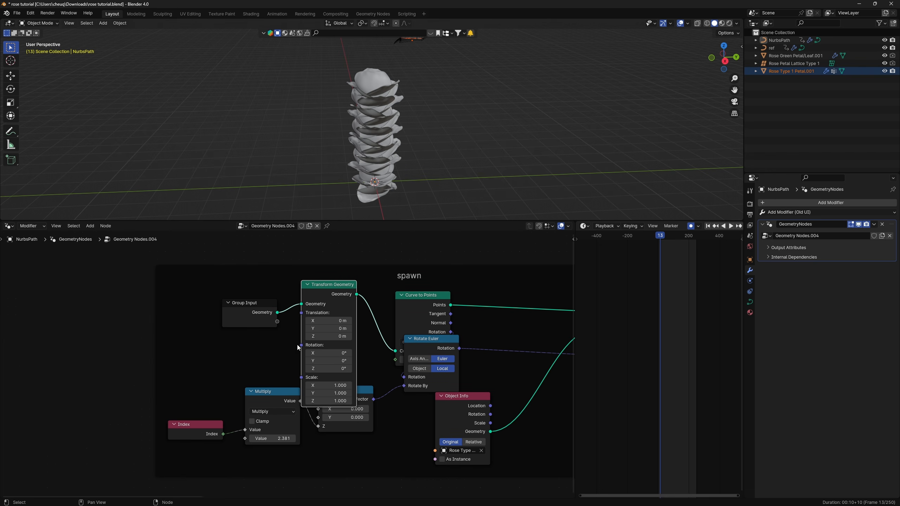
drag(328, 301, 337, 273)
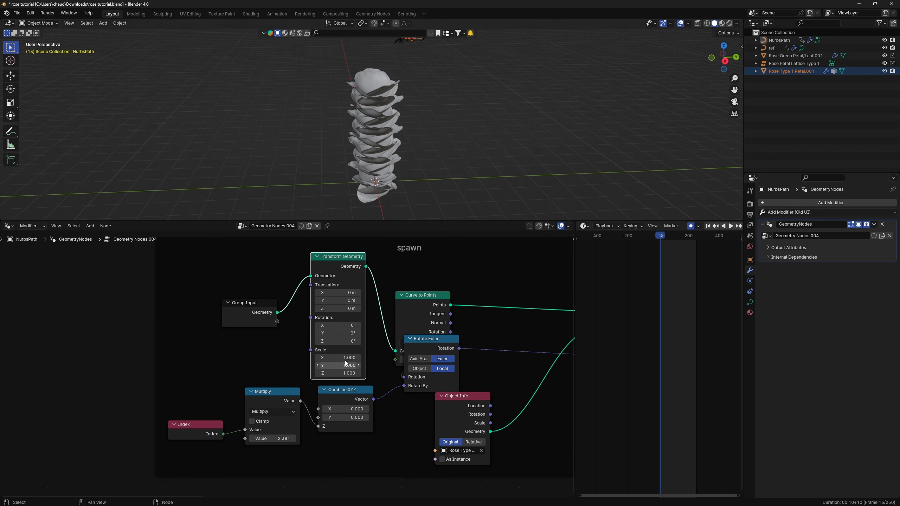
drag(340, 358, 335, 359)
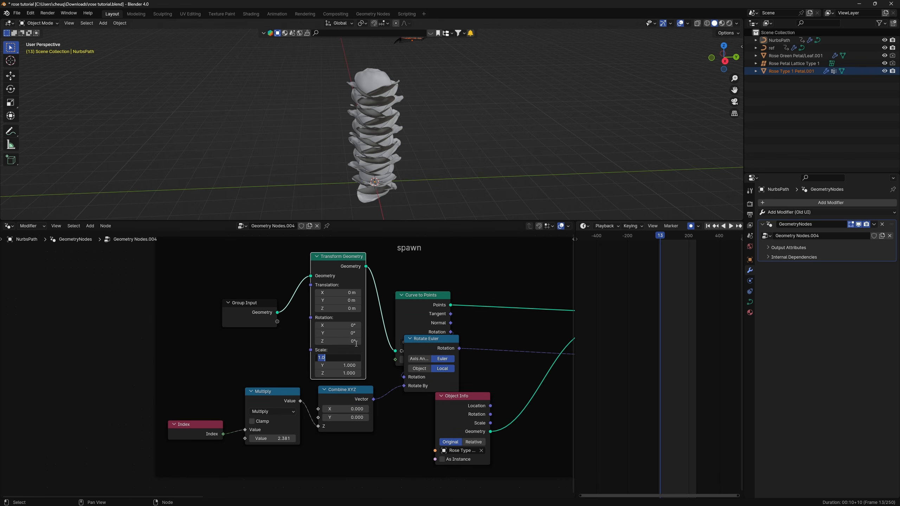
text(0.06)
key(Return)
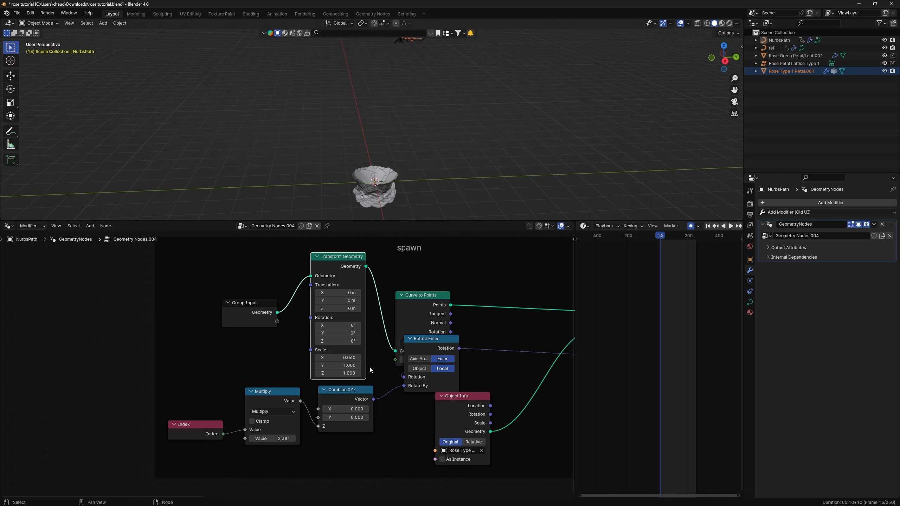
Step: Select the petal arrangement, frame it in view, and move the Color Ramp's black stop to about two-thirds of the gradient
click(383, 190)
key(KP_Decimal)
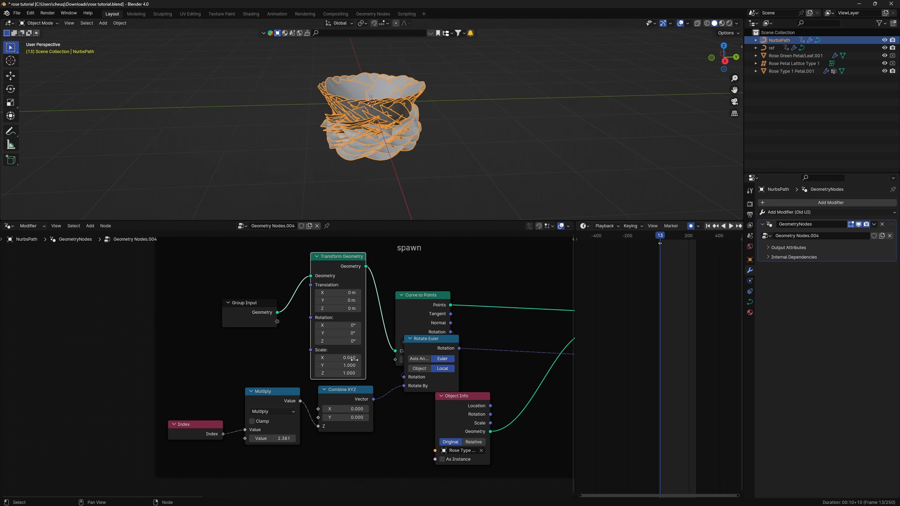
drag(340, 358, 375, 357)
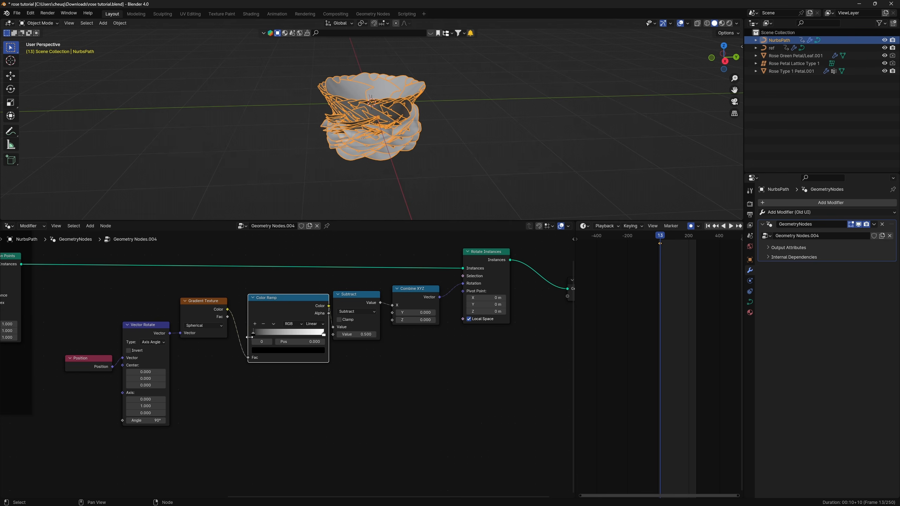
drag(250, 335, 280, 310)
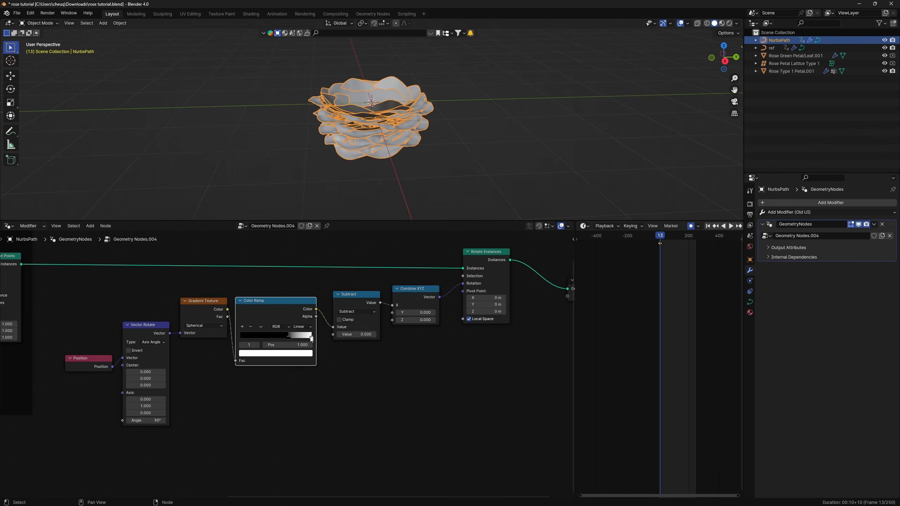
Step: Set the Color Ramp's white stop to a colour value of 1.5 and a position of 0.975
drag(311, 340, 342, 347)
click(302, 353)
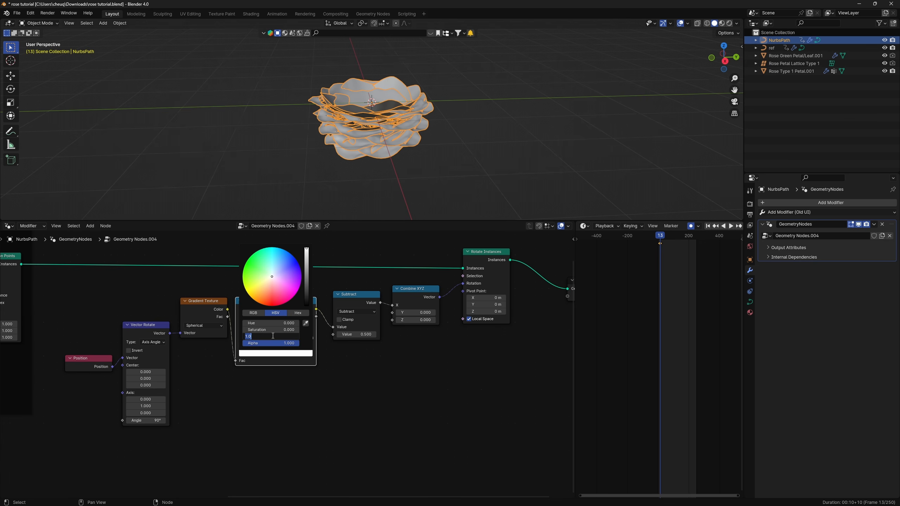
key(Return)
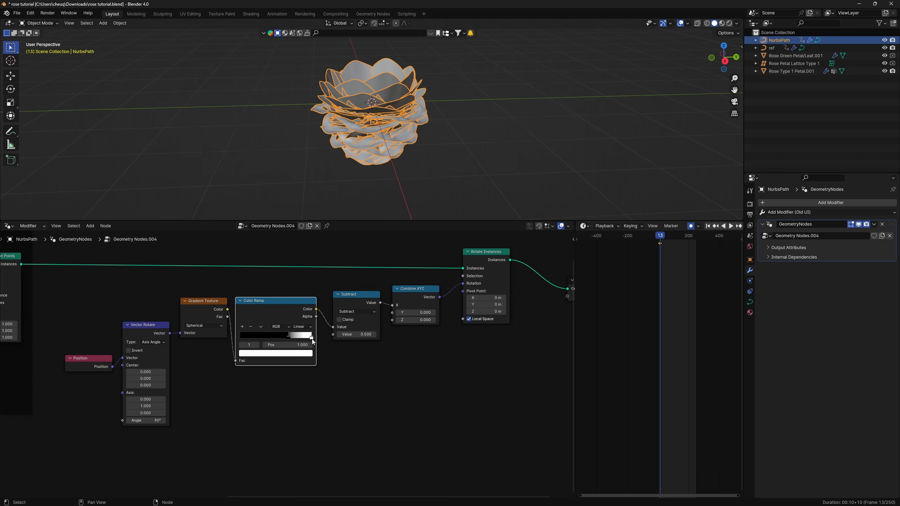
scroll(348, 352, up, 3)
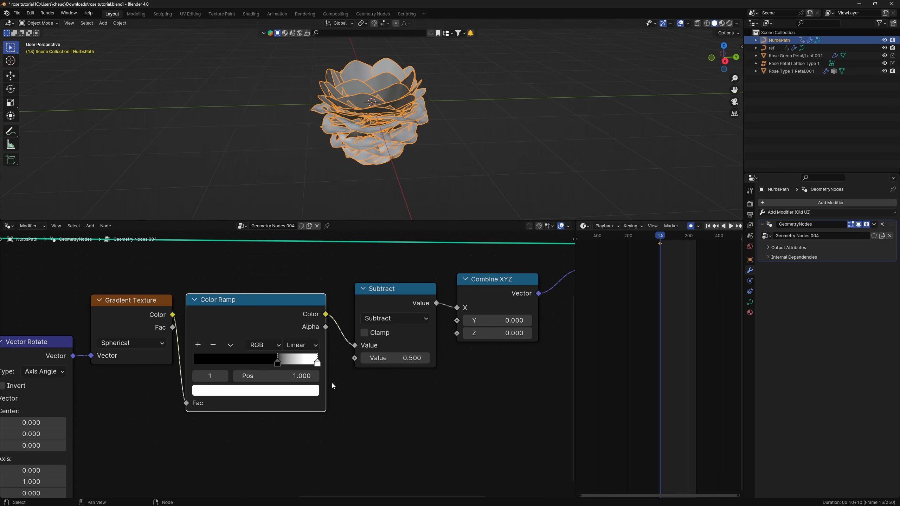
scroll(316, 366, up, 1)
drag(320, 363, 316, 363)
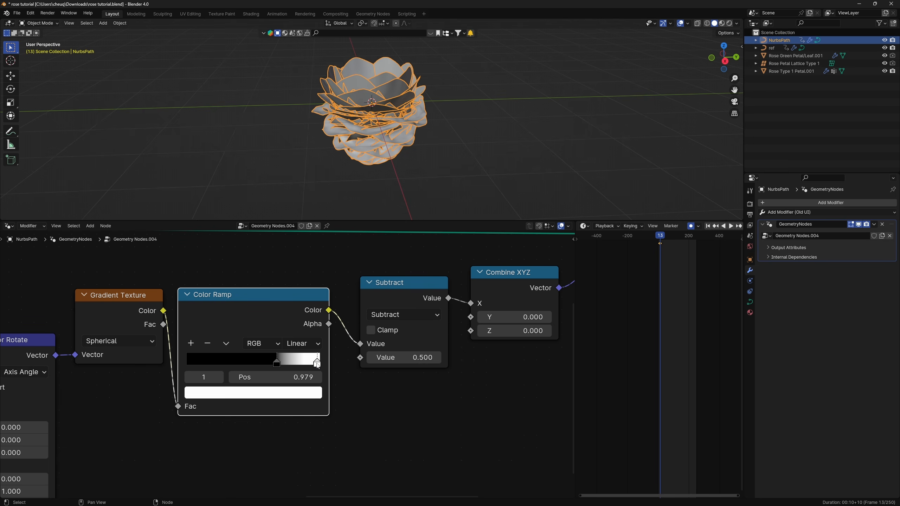
Step: Set the Subtract node's second value to 2.310 so the petals tilt more
drag(422, 357, 450, 357)
middle_drag(405, 112, 371, 101)
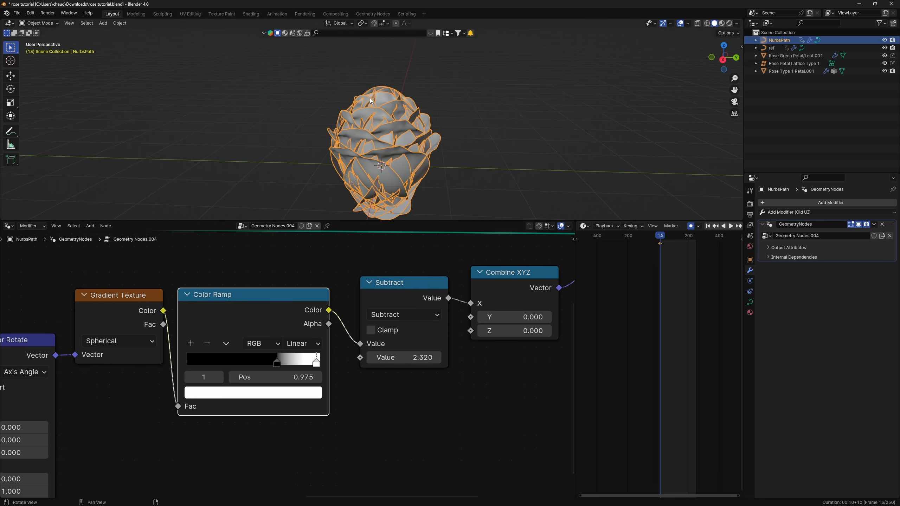
mouse_move(408, 357)
mouse_down()
mouse_move(378, 357)
mouse_move(416, 357)
mouse_up()
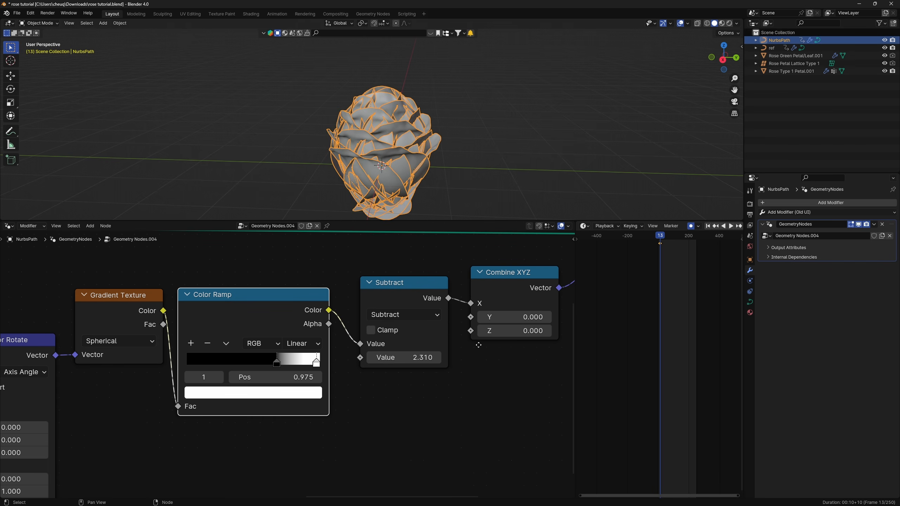
Step: Set the Y value of the Combine XYZ node feeding Rotate Instances to -0.1
middle_drag(478, 345, 290, 349)
scroll(290, 348, down, 1)
click(332, 322)
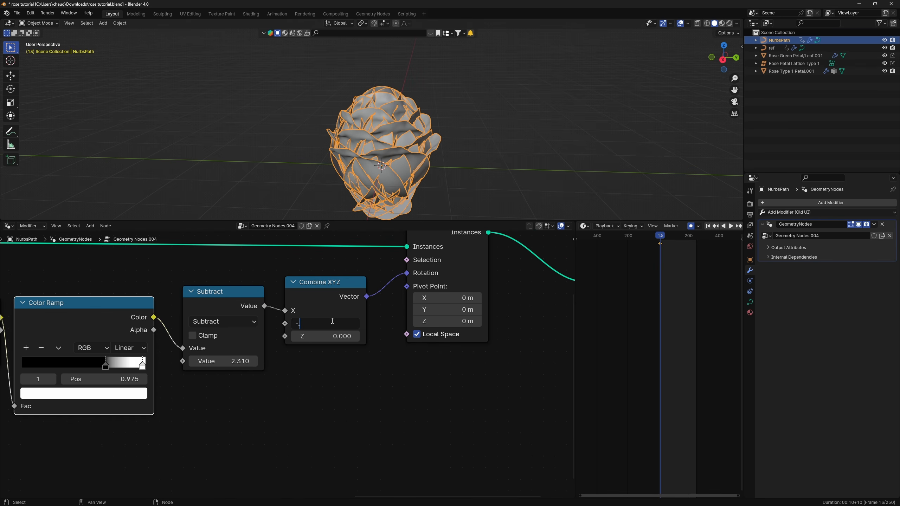
key(Return)
scroll(383, 102, up, 3)
middle_drag(420, 93, 412, 143)
shift+drag(333, 323, 333, 323)
scroll(444, 347, down, 2)
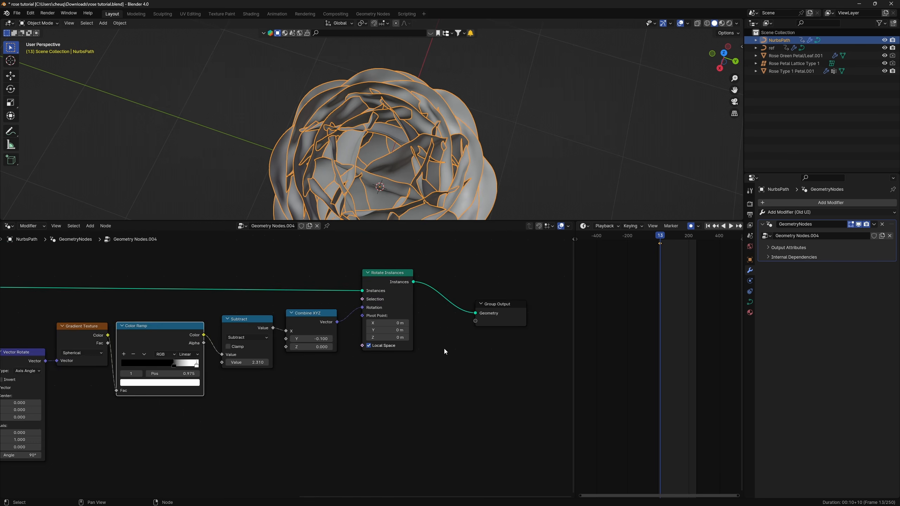
Step: Move Group Output farther away and insert a Scale Instances node between Rotate Instances and Group Output
middle_drag(425, 126, 426, 110)
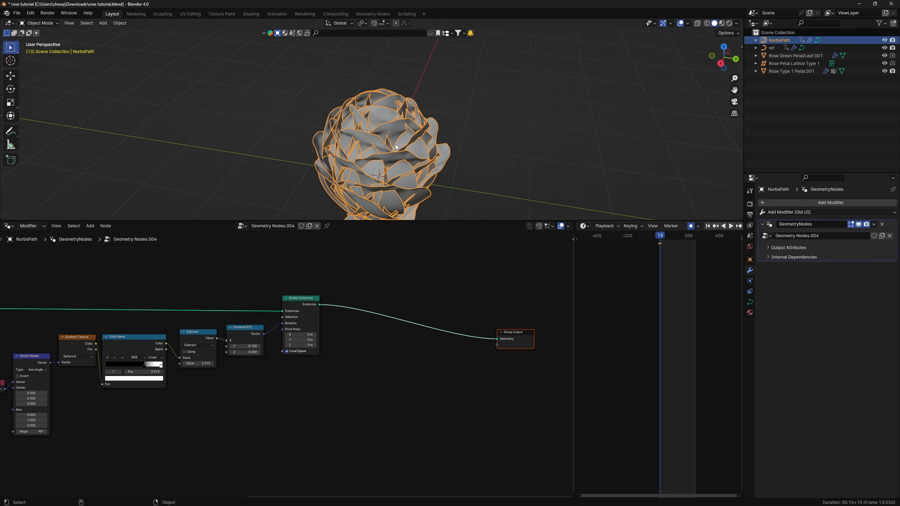
middle_drag(397, 147, 372, 112)
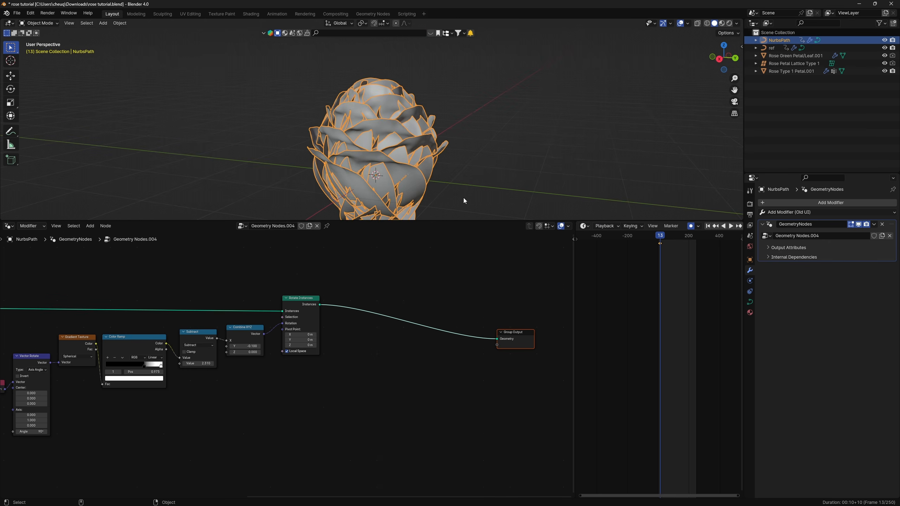
key(shift+a)
text(scale)
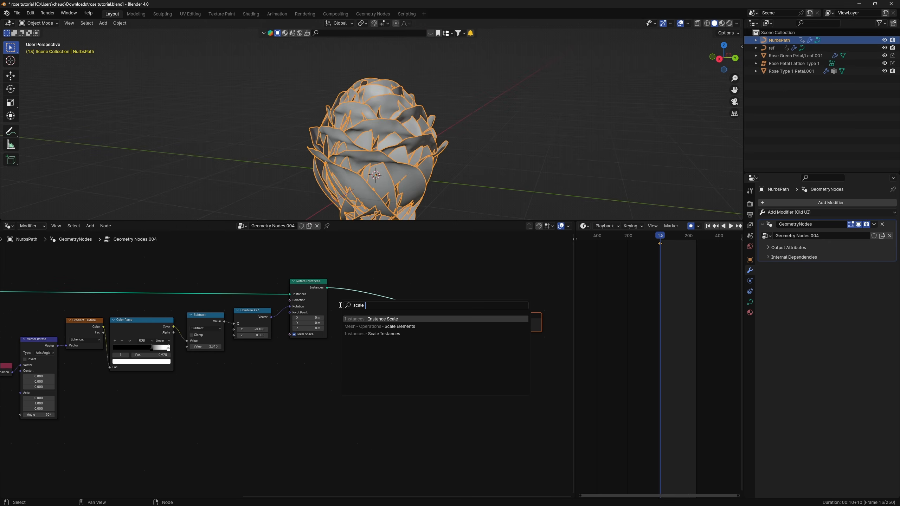
key(Return)
key(Escape)
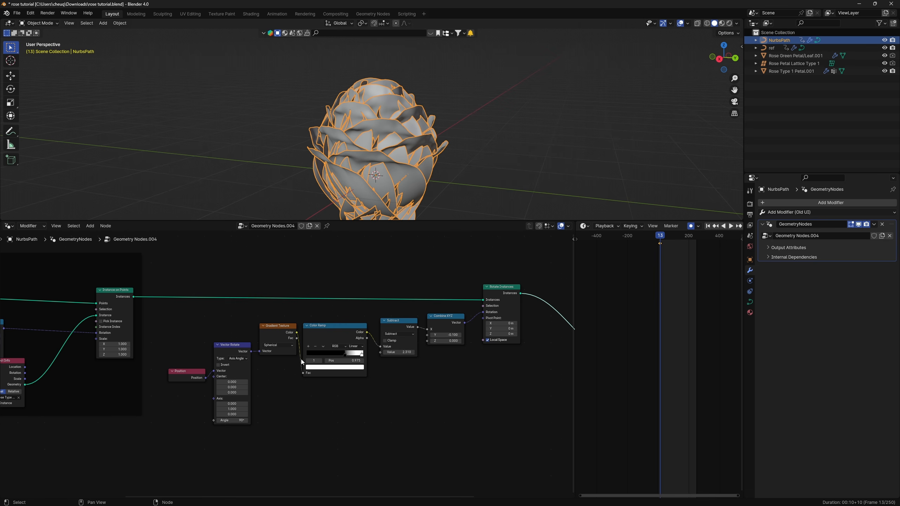
Step: Duplicate the Position, Vector Rotate, Gradient Texture, Color Ramp and Subtract nodes and place the copy below the original chain
drag(189, 320, 412, 445)
key(shift+d)
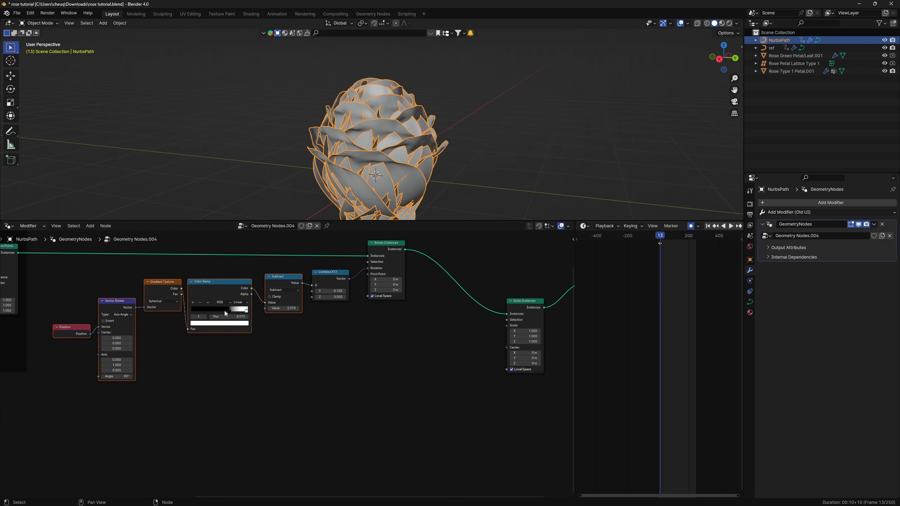
click(376, 393)
middle_drag(426, 391, 263, 411)
scroll(264, 410, up, 4)
middle_drag(216, 283, 254, 315)
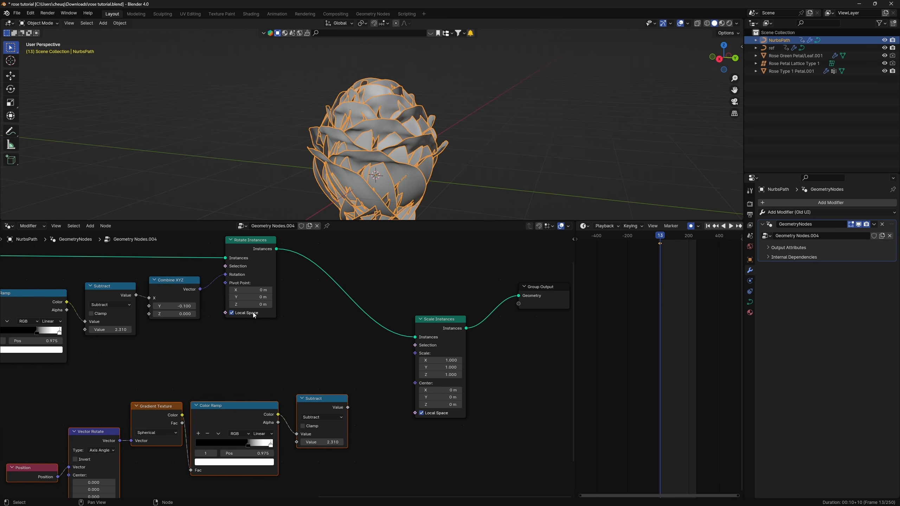
middle_drag(345, 374, 294, 357)
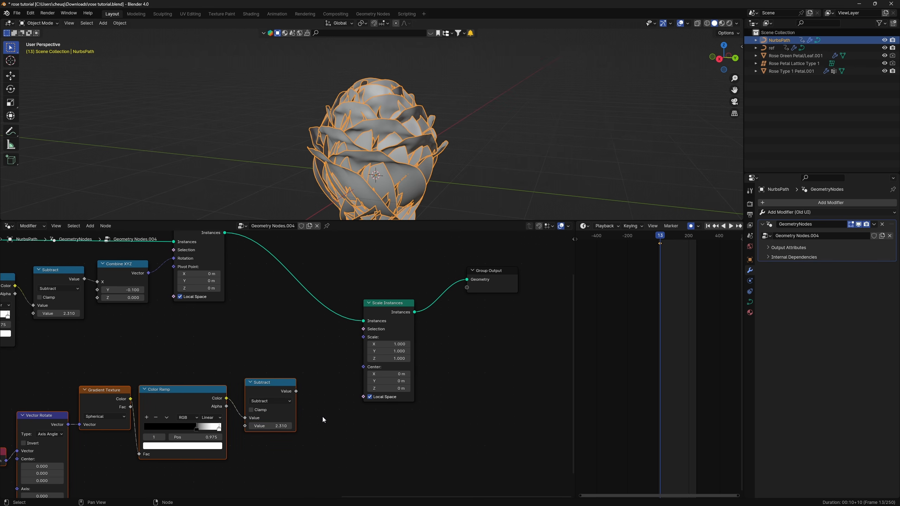
Step: Link the duplicated Subtract node's Value to the Scale input of Scale Instances
scroll(303, 393, up, 4)
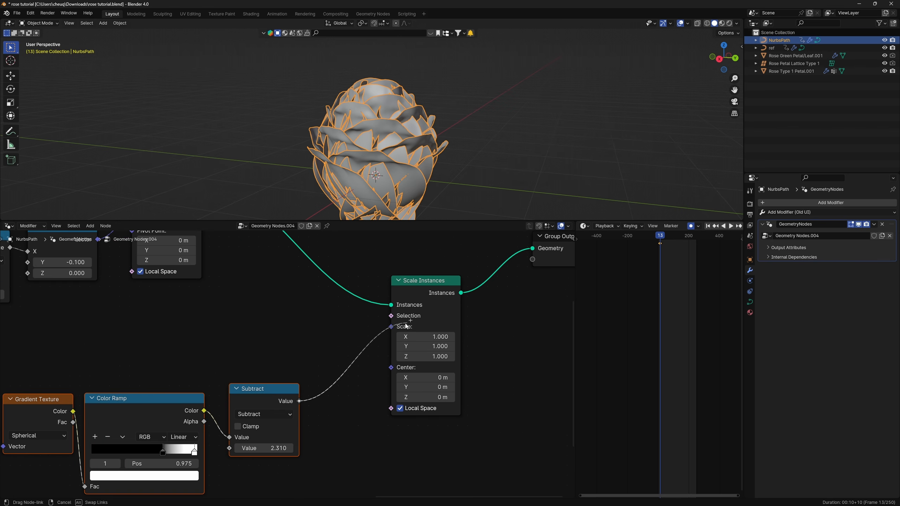
drag(393, 330, 392, 330)
scroll(432, 144, down, 3)
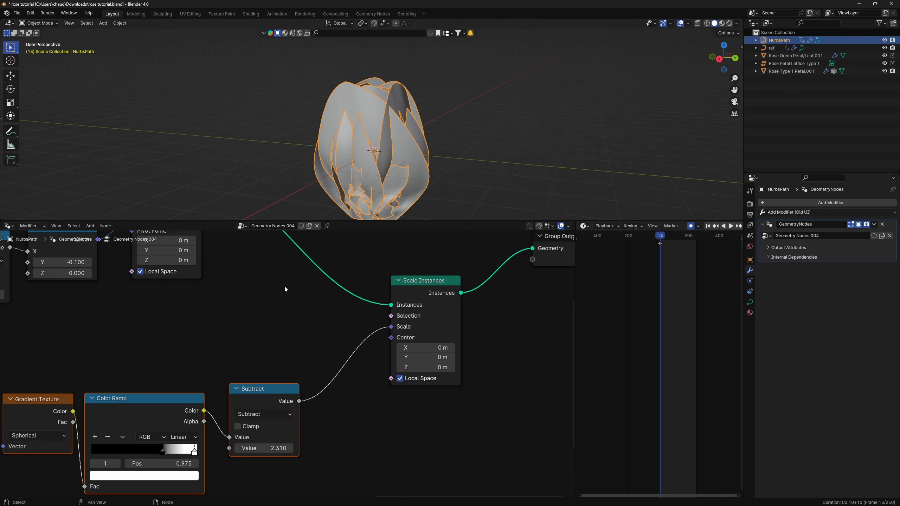
Step: Set the colour value of the duplicated Color Ramp's white stop to 4
middle_drag(224, 374, 362, 293)
click(318, 394)
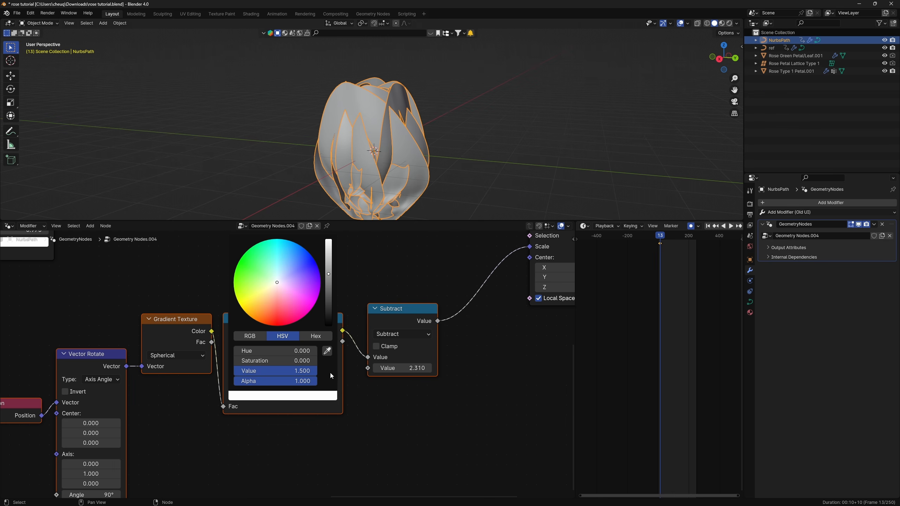
click(303, 372)
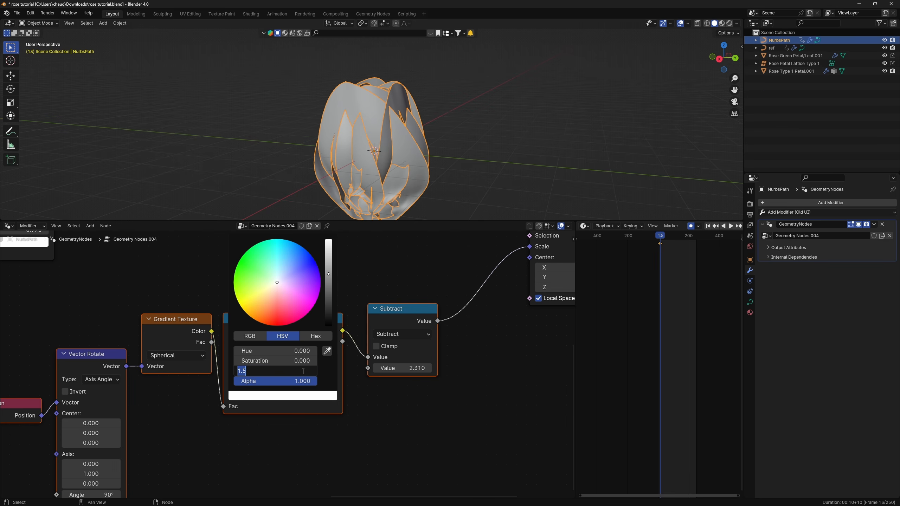
text(4)
key(Return)
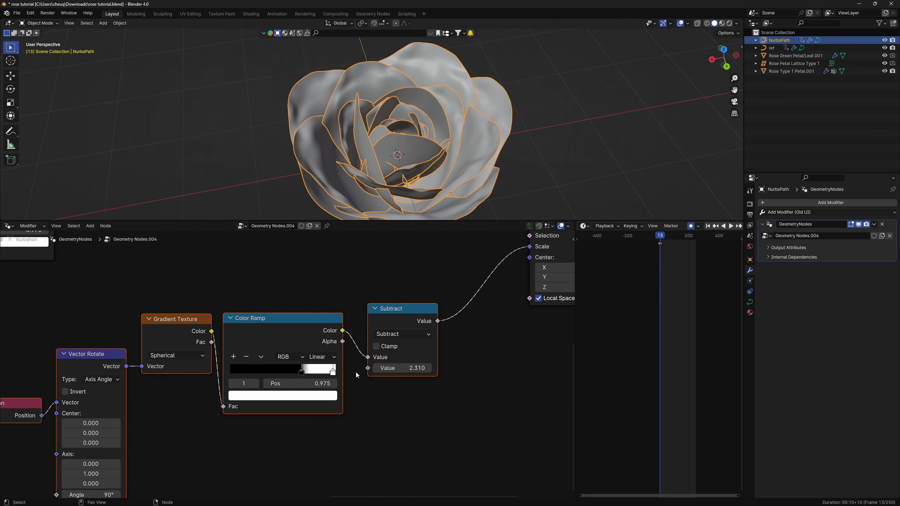
Step: Move the duplicated Color Ramp's black stop to 0.477 and lower the value of its Subtract node
drag(299, 373, 279, 374)
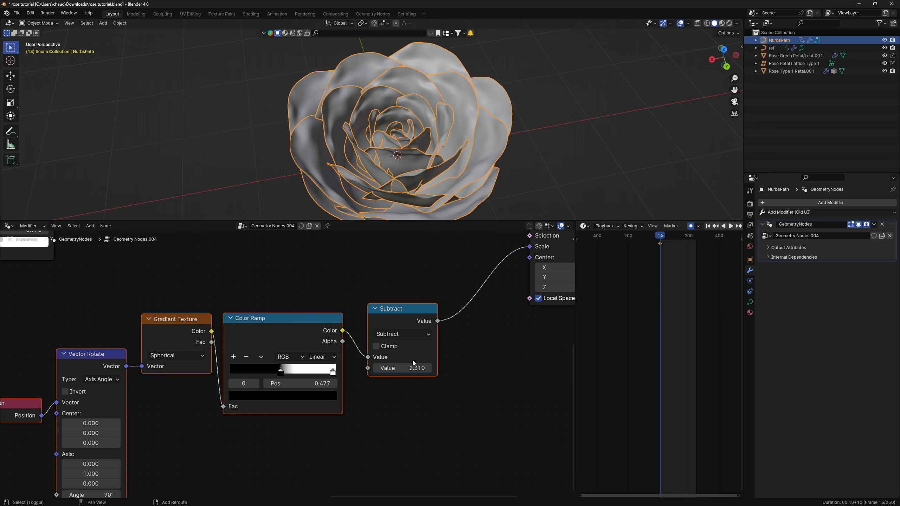
drag(380, 369, 362, 368)
right_click(361, 368)
alt+drag(495, 90, 489, 117)
Step: Join the nodes controlling instance rotation in a frame, shift it upward, and label it "rotate"
drag(165, 275, 440, 396)
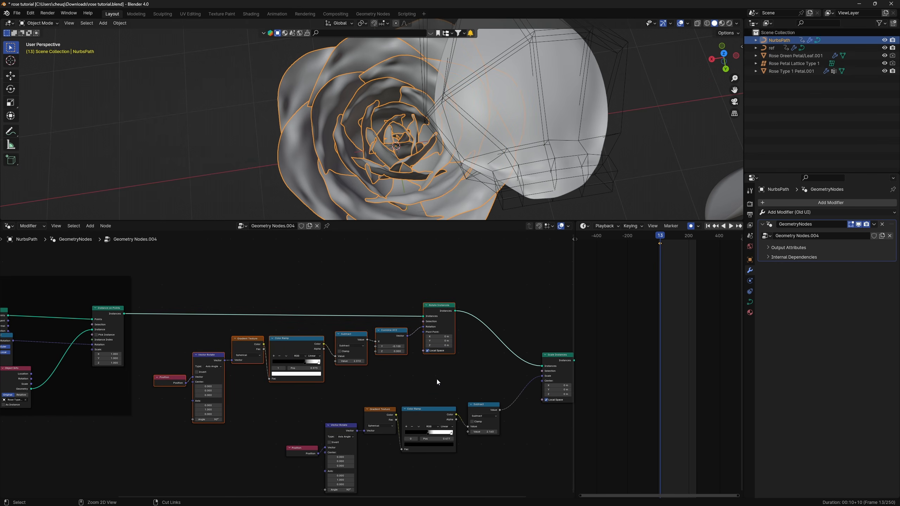
key(ctrl+j)
drag(351, 296, 352, 270)
key(F2)
text(rota)
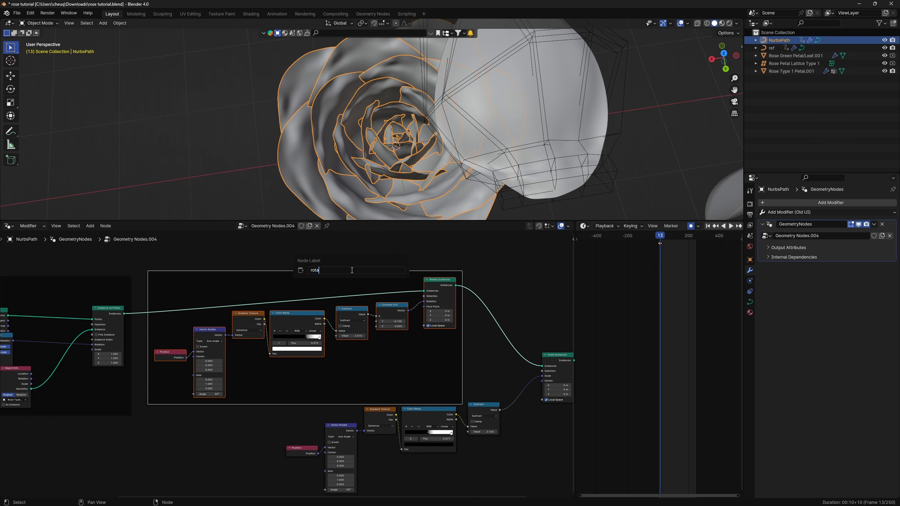
text(te)
key(Return)
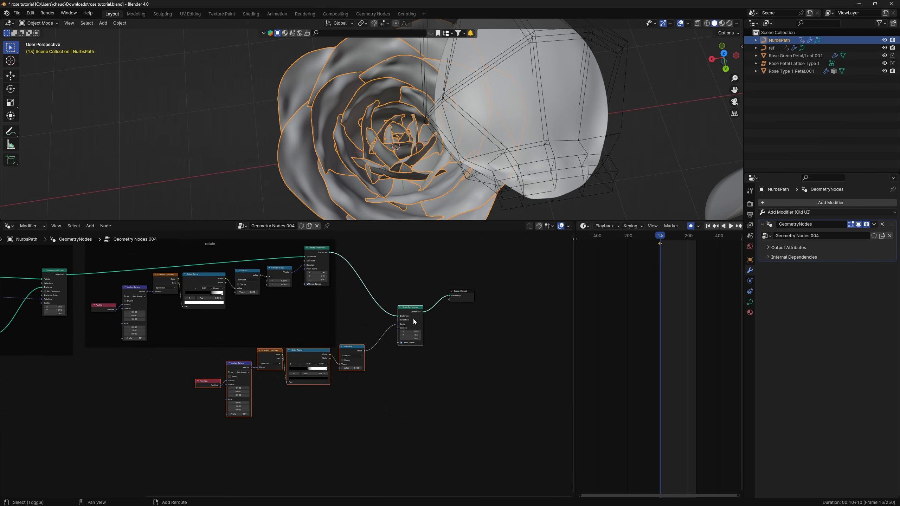
Step: Group the scaling nodes with Scale Instances in a frame labelled "scale" below the rotate frame
drag(414, 319, 396, 368)
key(ctrl+j)
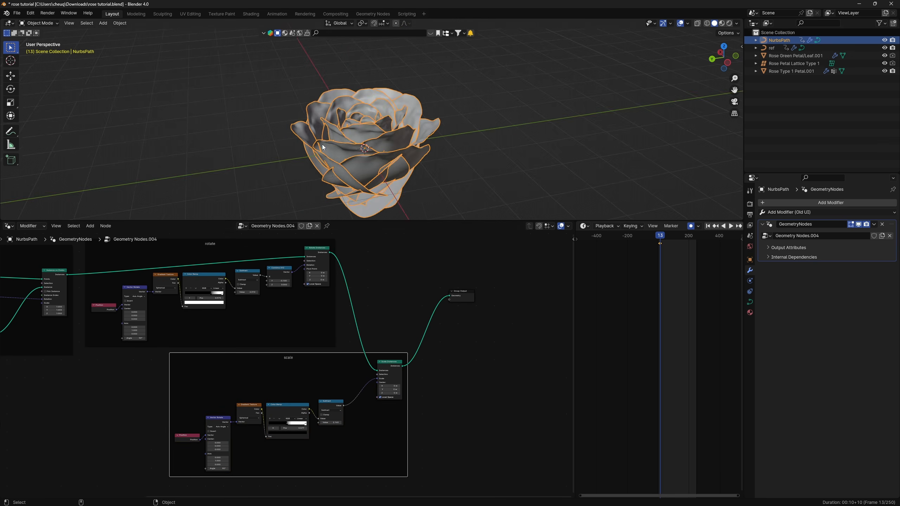
middle_drag(322, 144, 458, 146)
scroll(459, 147, up, 5)
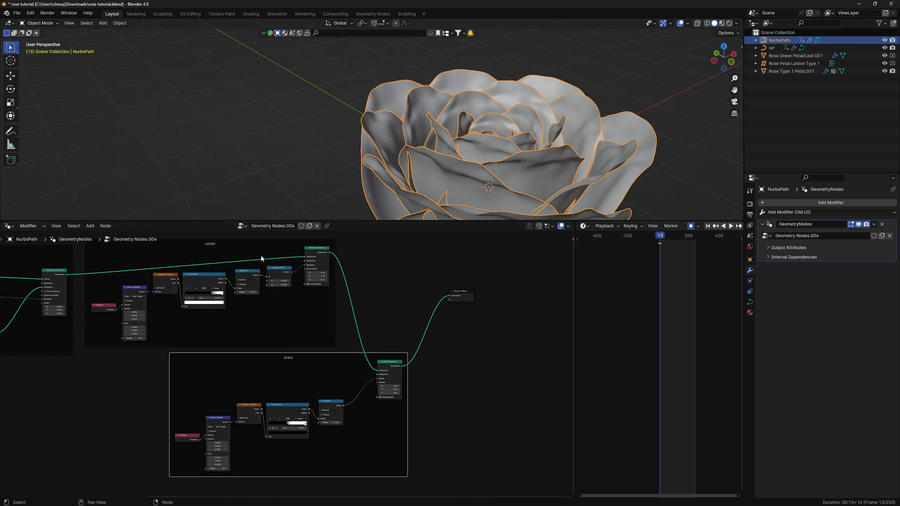
Step: Set the rotate frame's Subtract value to 3.560 and keyframe it at frame 13 to close the petals
scroll(262, 259, up, 3)
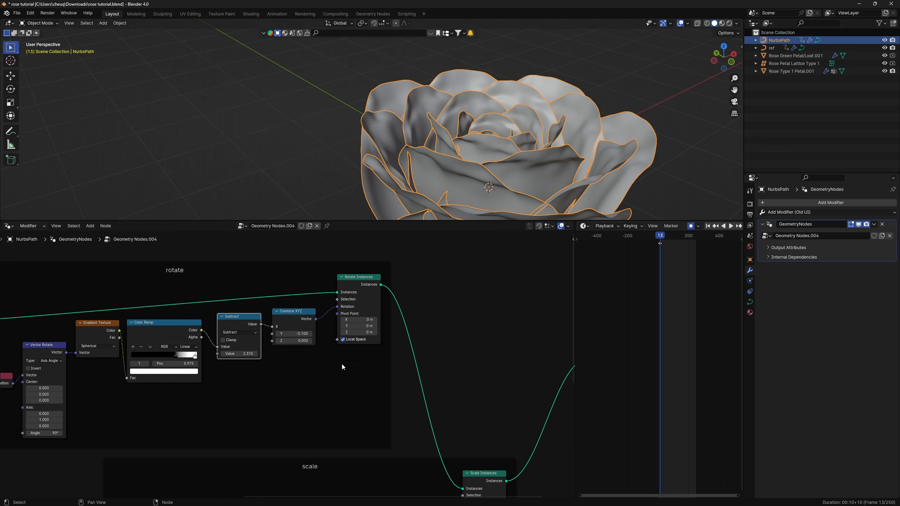
scroll(585, 187, down, 2)
shift+middle_drag(510, 164, 403, 157)
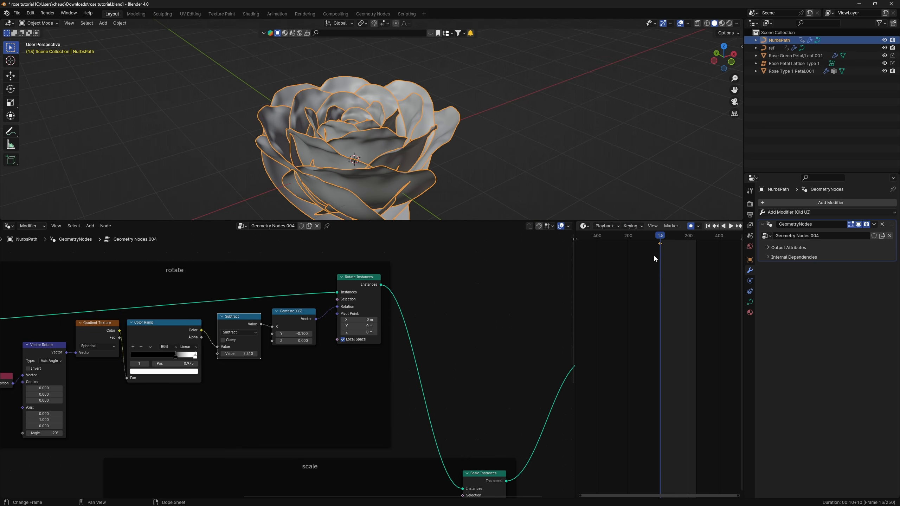
scroll(670, 291, up, 4)
drag(238, 353, 228, 318)
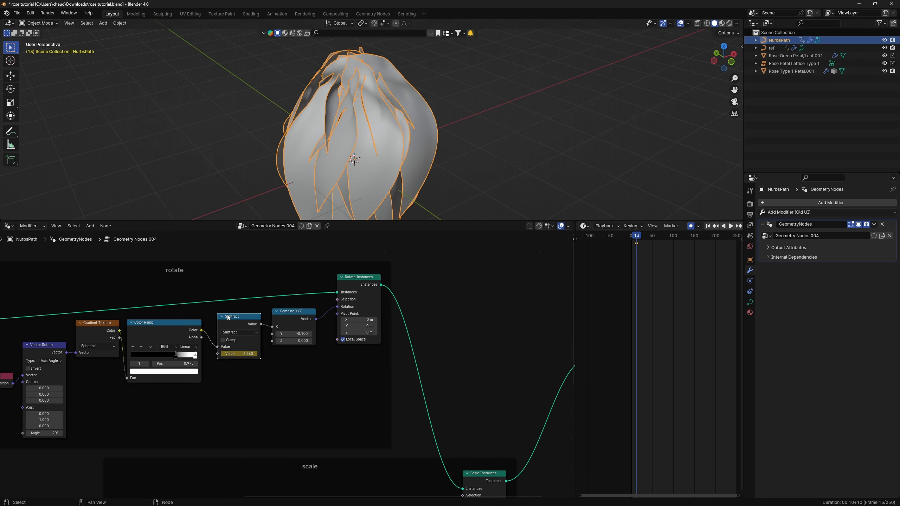
Step: Go to frame 45, lower the rotate frame's Subtract value to open the petals, and keyframe it
drag(640, 255, 652, 250)
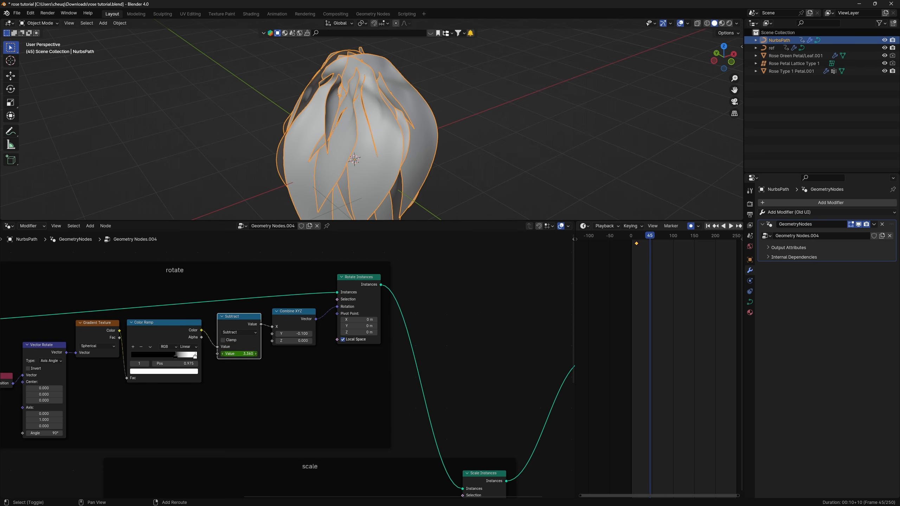
drag(242, 355, 204, 355)
click(242, 355)
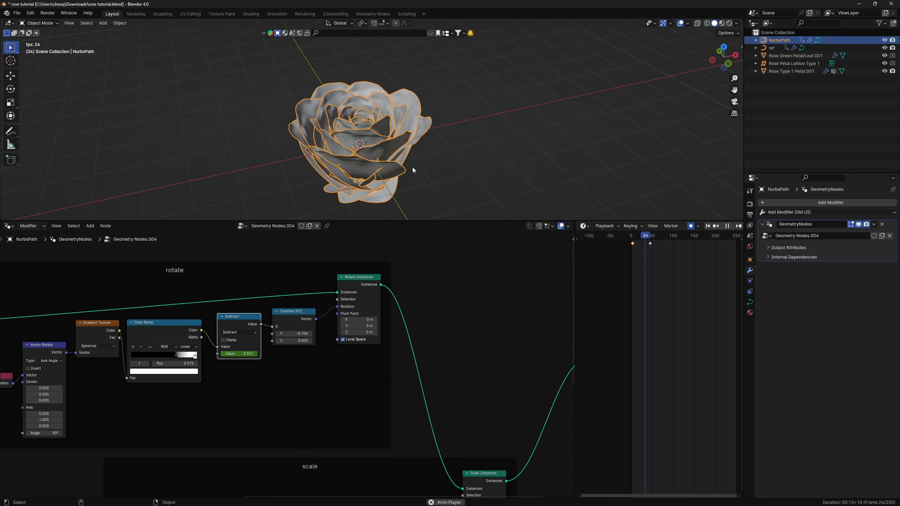
Step: Play back the blooming animation and inspect the rose from above
key(space)
middle_drag(391, 178, 333, 166)
scroll(385, 121, up, 5)
scroll(373, 317, down, 3)
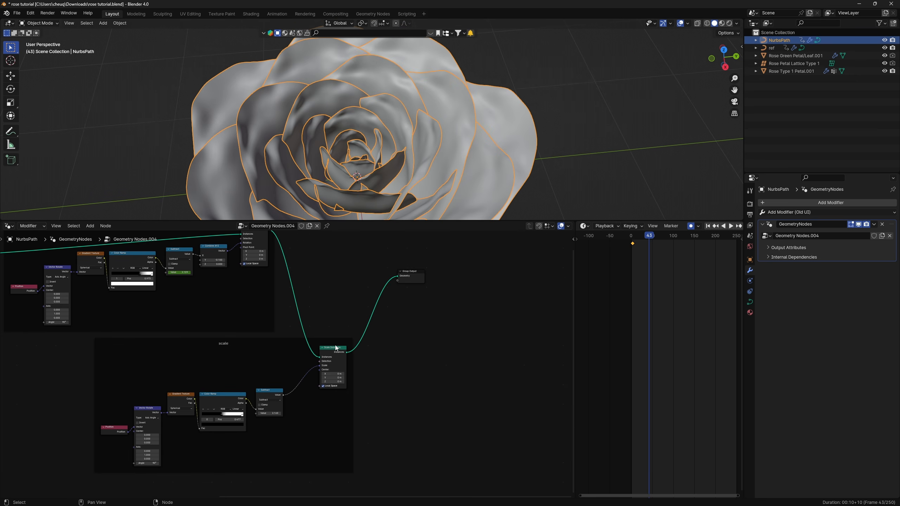
Step: Duplicate the scale frame with its nodes and wire the copied Scale Instances between the original Scale Instances and Group Output
drag(65, 346, 390, 472)
key(shift+d)
click(425, 390)
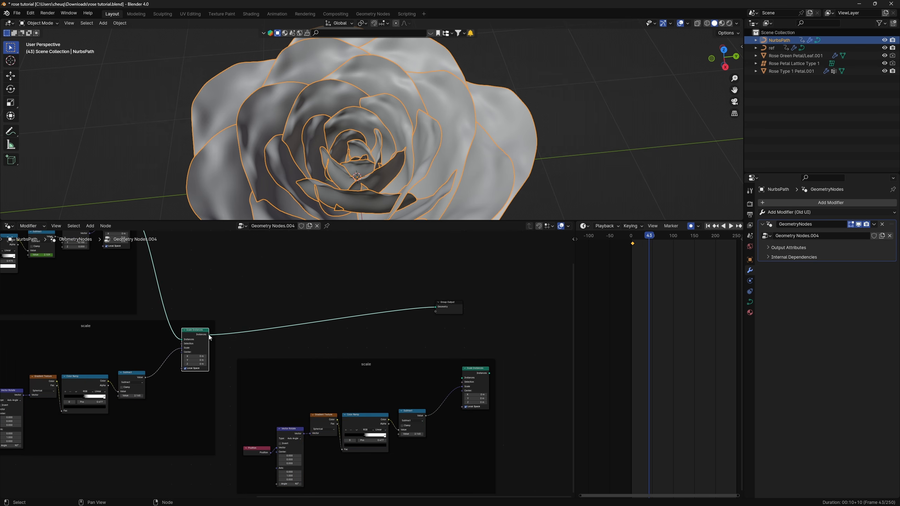
drag(209, 334, 526, 362)
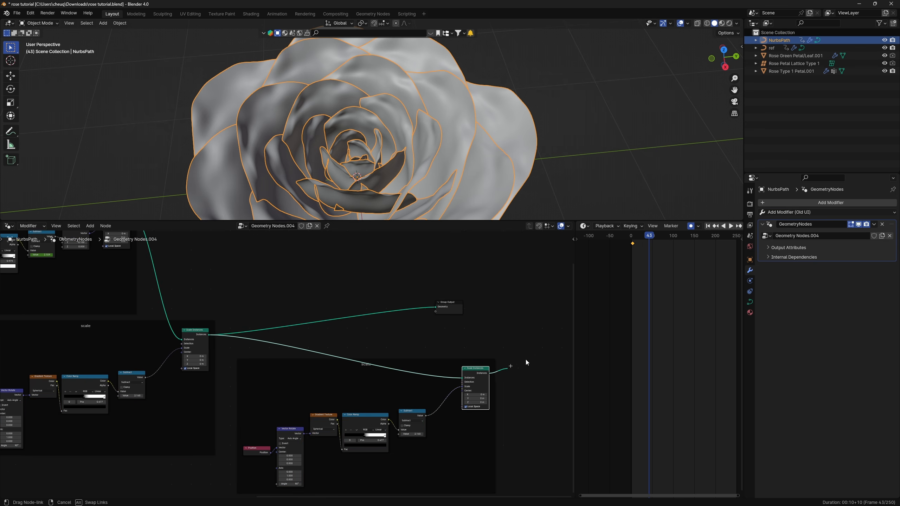
drag(443, 312, 439, 307)
Step: Insert a Combine XYZ node between the copied Subtract and Scale Instances, feeding X, and set its Y to 1.000
scroll(357, 348, up, 2)
key(shift+a)
text(com)
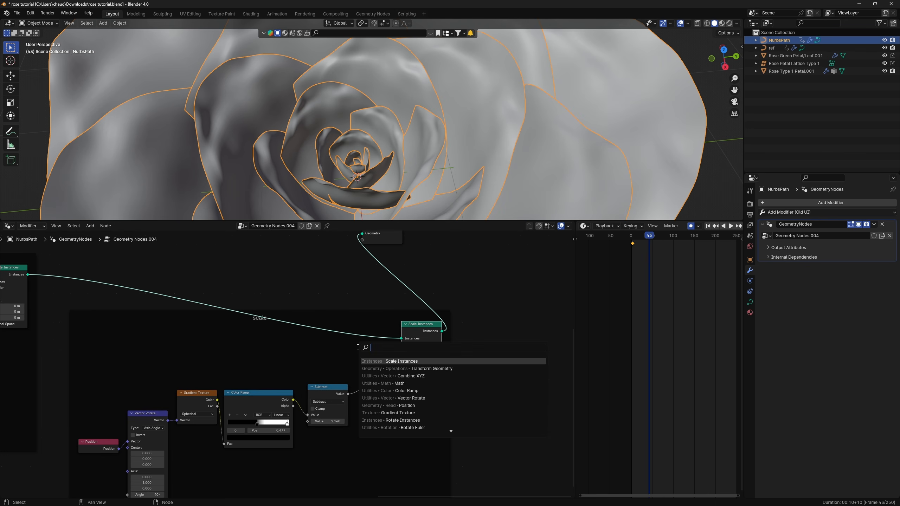
text(b)
key(Return)
click(359, 349)
middle_drag(375, 397, 373, 392)
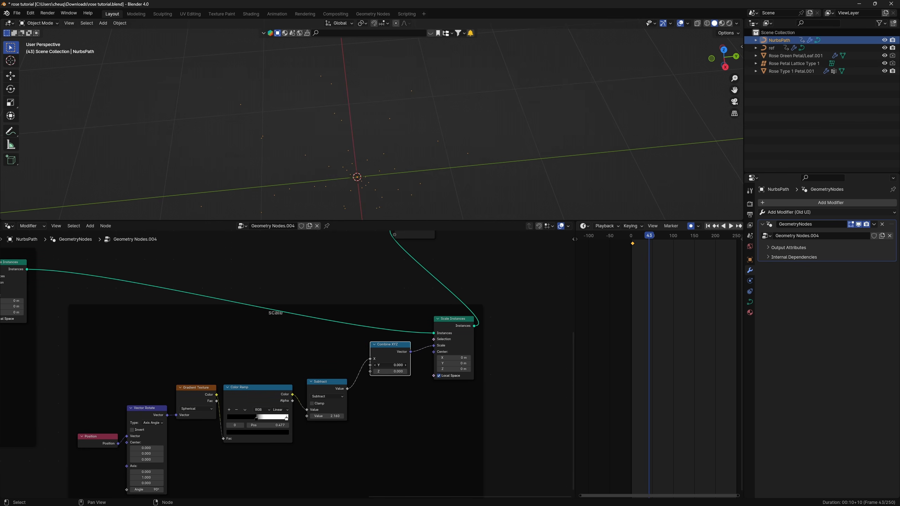
key(Return)
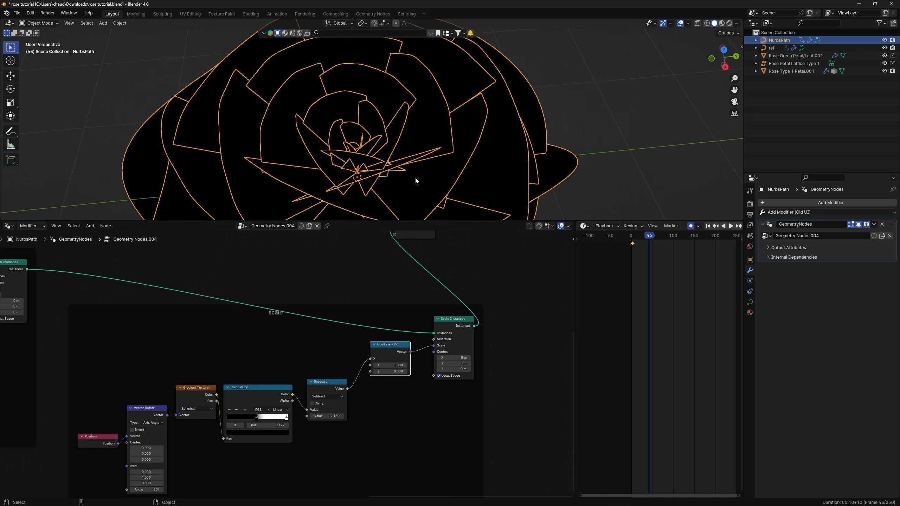
Step: Duplicate the copied frame's chain from Position to Subtract and connect the upper Subtract to the Combine XYZ node's Z input
middle_drag(302, 402, 356, 359)
scroll(356, 359, down, 1)
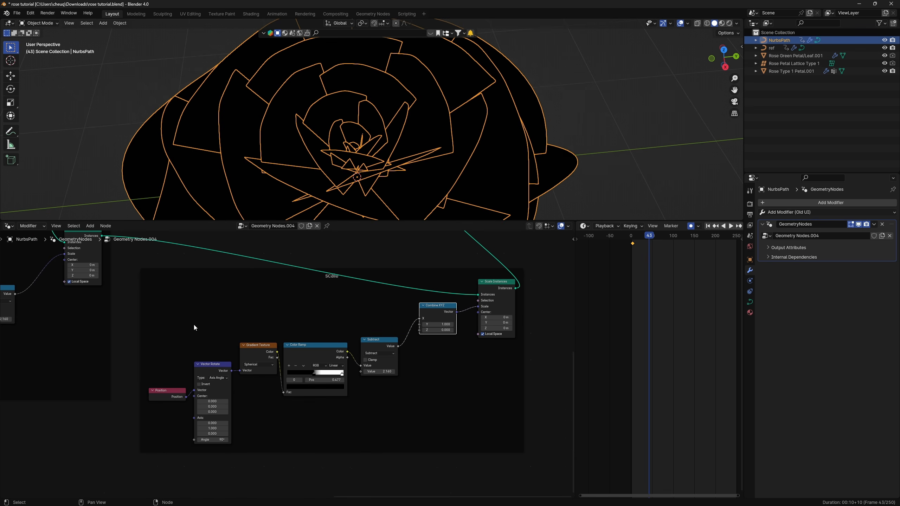
drag(167, 323, 405, 439)
key(g)
click(337, 419)
key(shift+d)
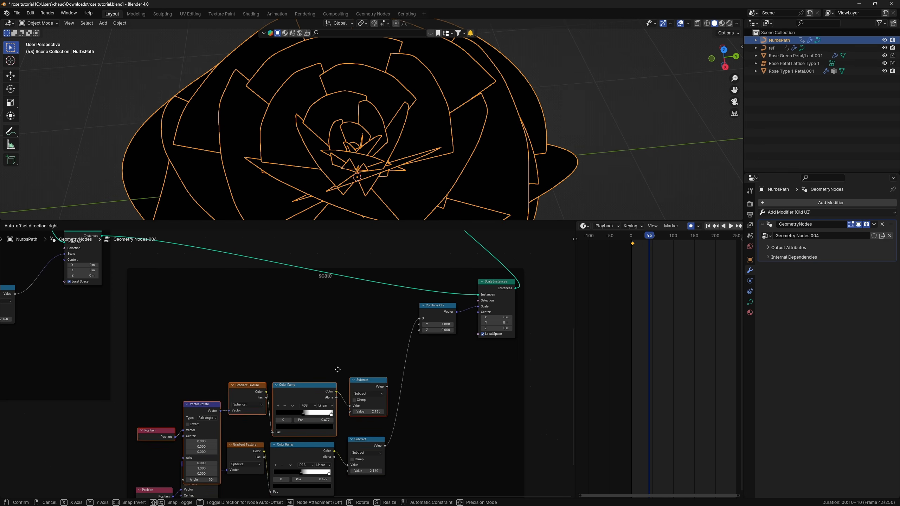
click(334, 311)
middle_drag(359, 359, 355, 360)
scroll(355, 361, up, 2)
drag(315, 329, 368, 337)
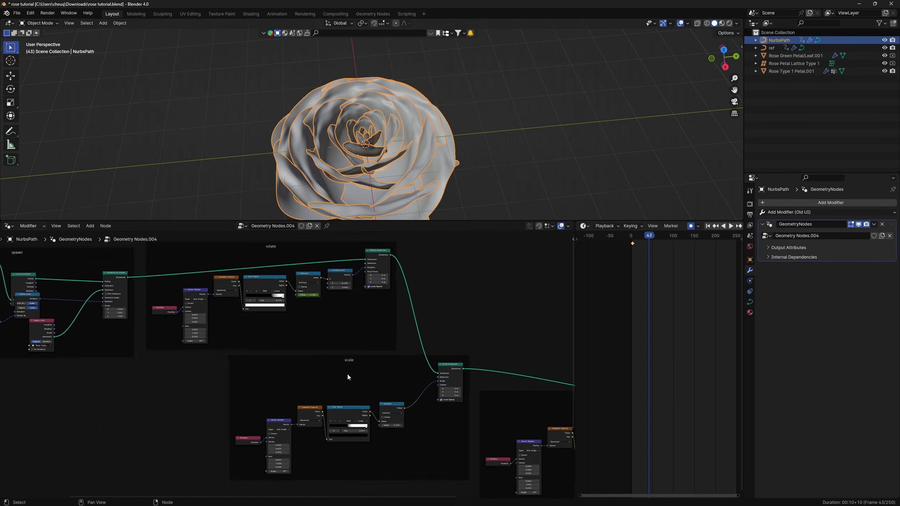
Step: Label the duplicated scaling frame "scale 2"
scroll(347, 373, up, 3)
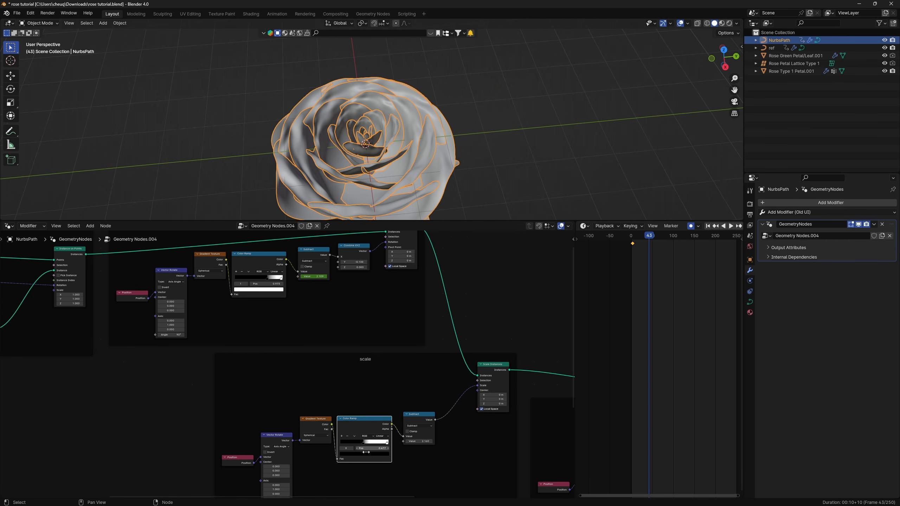
middle_drag(254, 268, 311, 360)
click(309, 359)
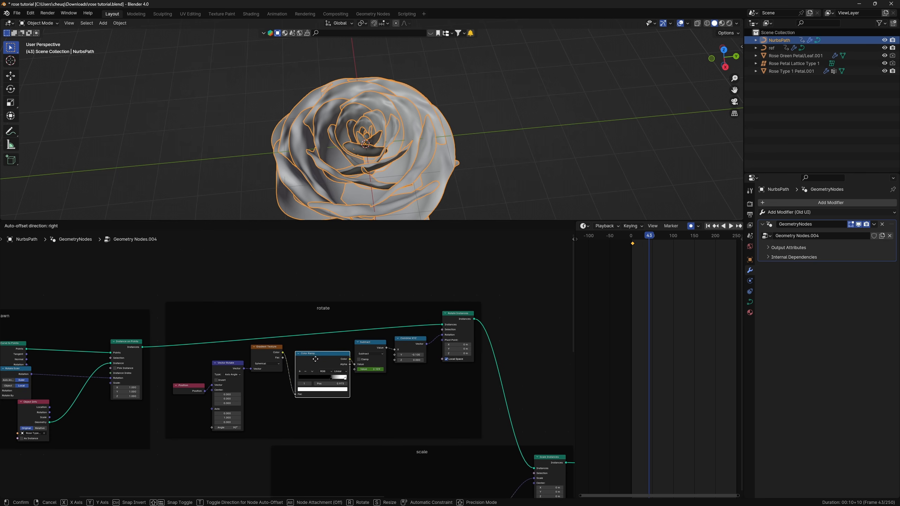
scroll(307, 356, down, 8)
middle_drag(461, 412, 288, 249)
drag(312, 269, 317, 295)
scroll(377, 333, up, 7)
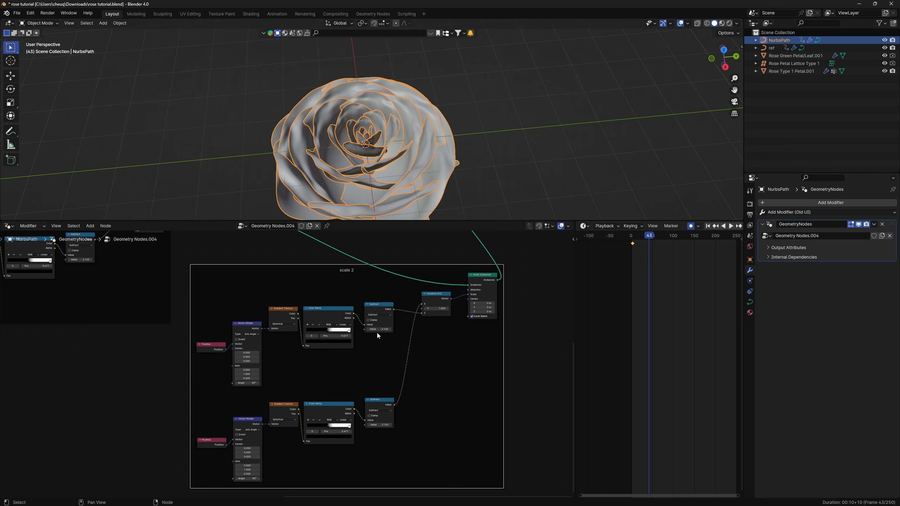
Step: Try a different colour Value for the white stop of the rotate frame's Color Ramp and check the rose's shape
scroll(326, 368, down, 6)
scroll(300, 381, up, 1)
middle_drag(289, 340, 316, 343)
click(316, 372)
middle_drag(110, 326, 345, 382)
scroll(345, 382, up, 5)
scroll(310, 351, up, 3)
middle_drag(395, 354, 288, 334)
scroll(289, 368, down, 3)
scroll(288, 333, up, 3)
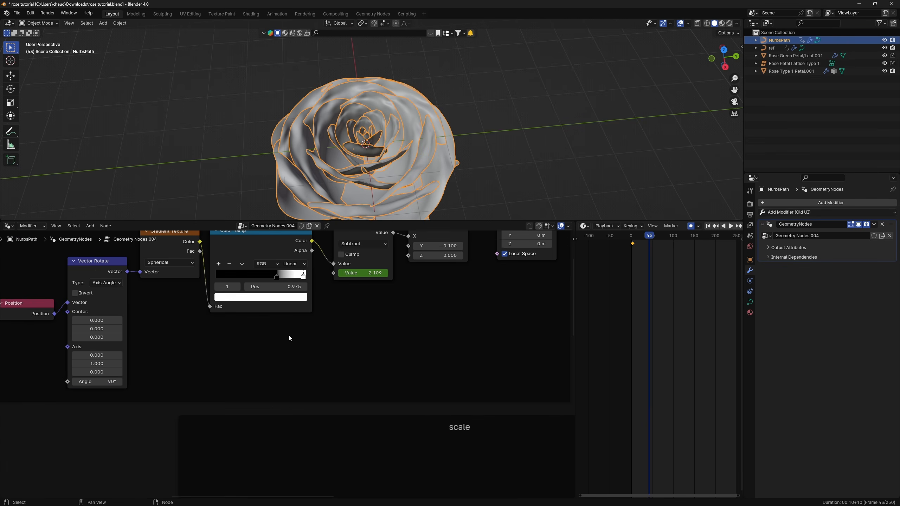
click(278, 297)
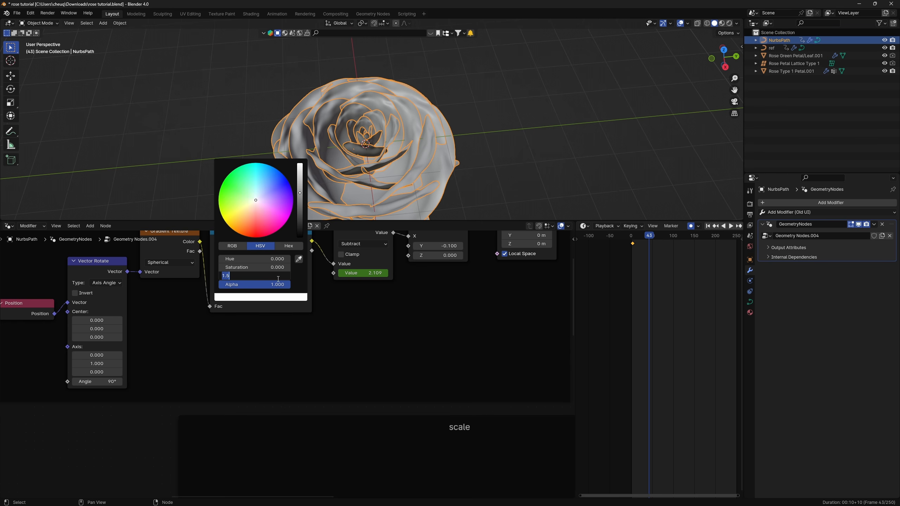
key(Return)
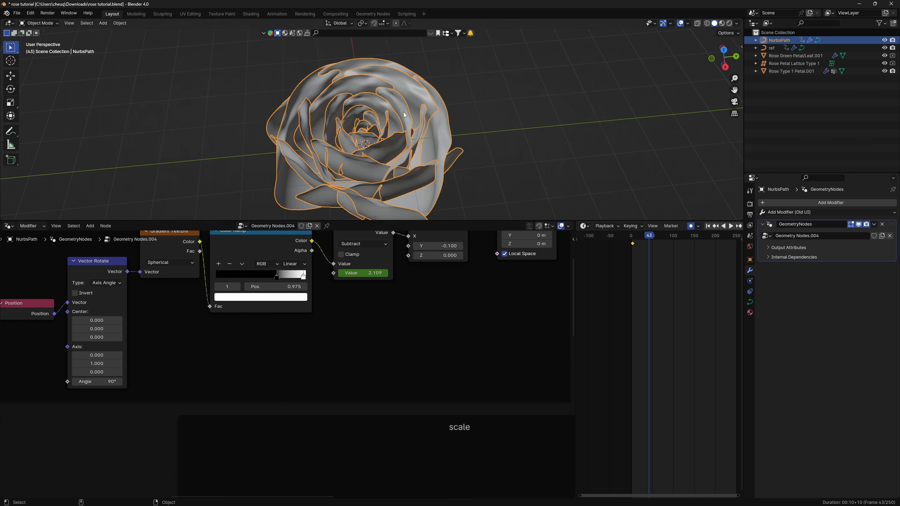
middle_drag(377, 153, 410, 82)
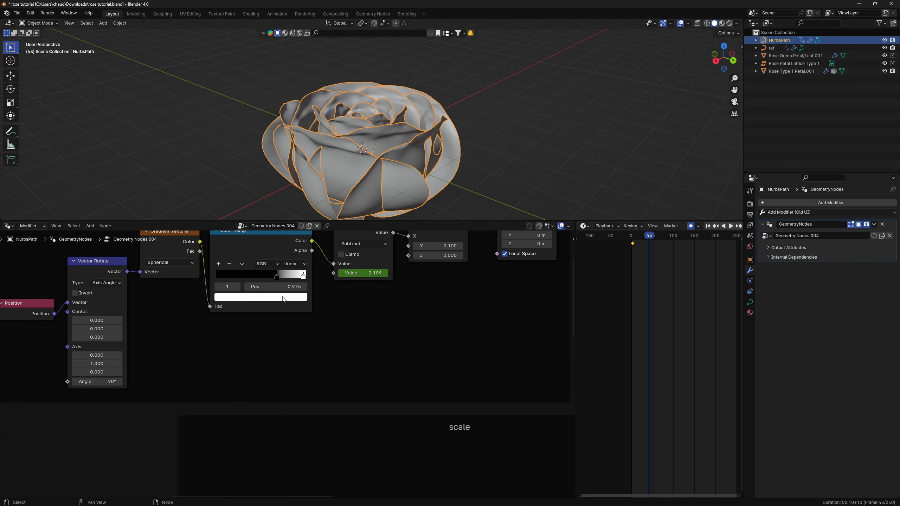
Step: Restore the white stop's colour Value in the rotate frame's Color Ramp to 1.500
click(284, 298)
click(261, 278)
text(1.2)
key(Return)
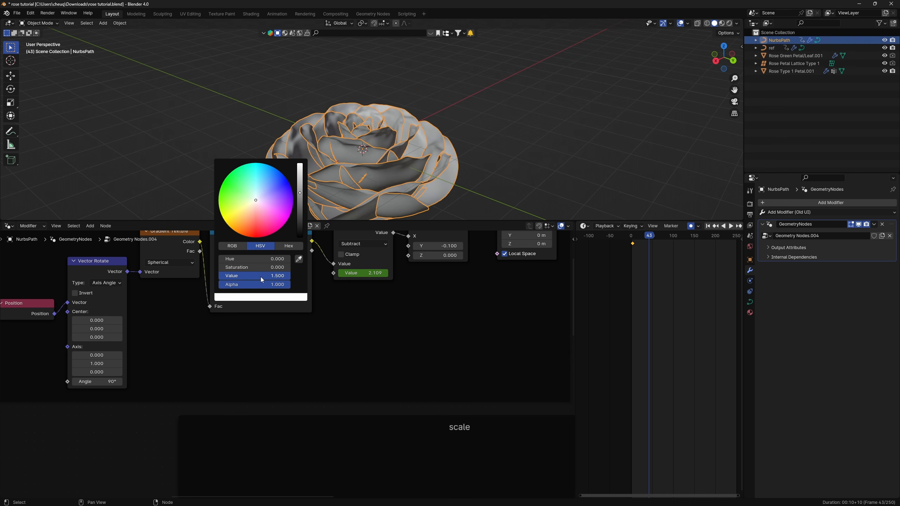
middle_drag(365, 107, 394, 177)
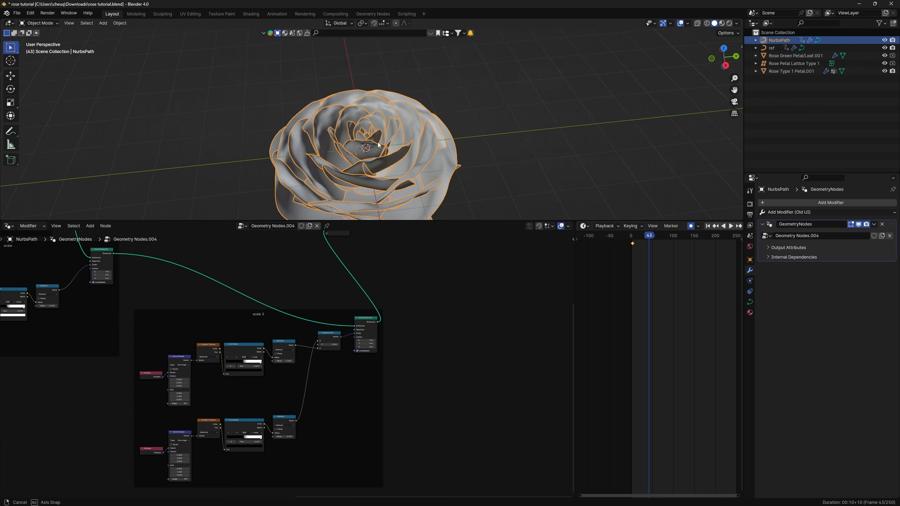
Step: Set the white stop's colour Value to 2 in both Color Ramps of the scale 2 frame
scroll(275, 391, up, 4)
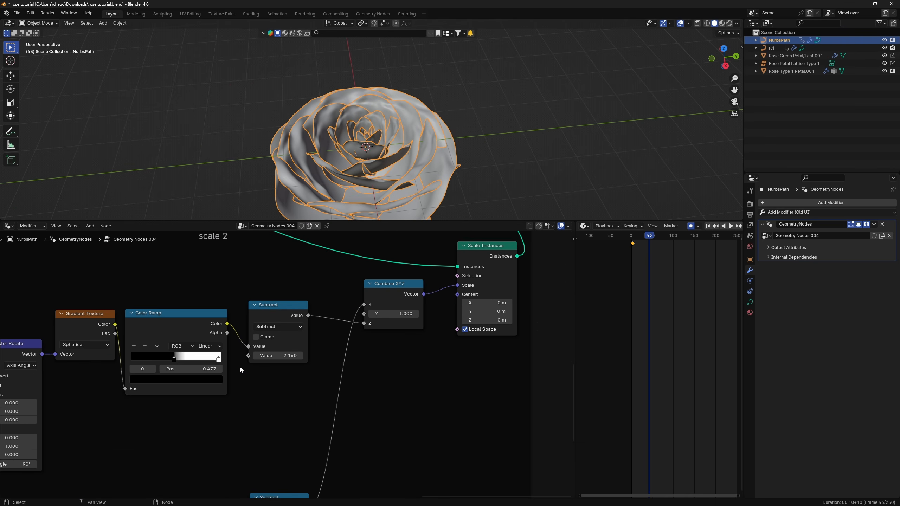
click(209, 380)
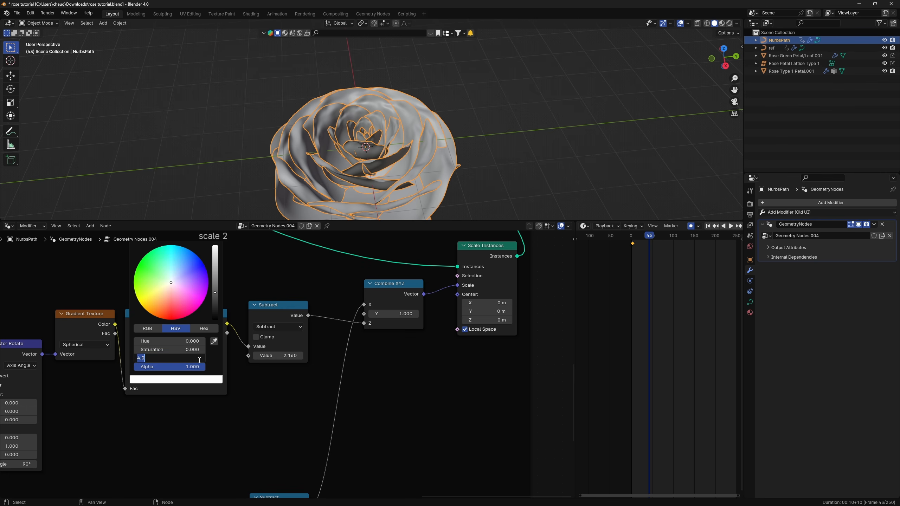
text(2)
key(Return)
scroll(273, 419, down, 7)
middle_drag(280, 428, 356, 275)
click(207, 369)
click(192, 349)
text(2)
key(Return)
click(277, 408)
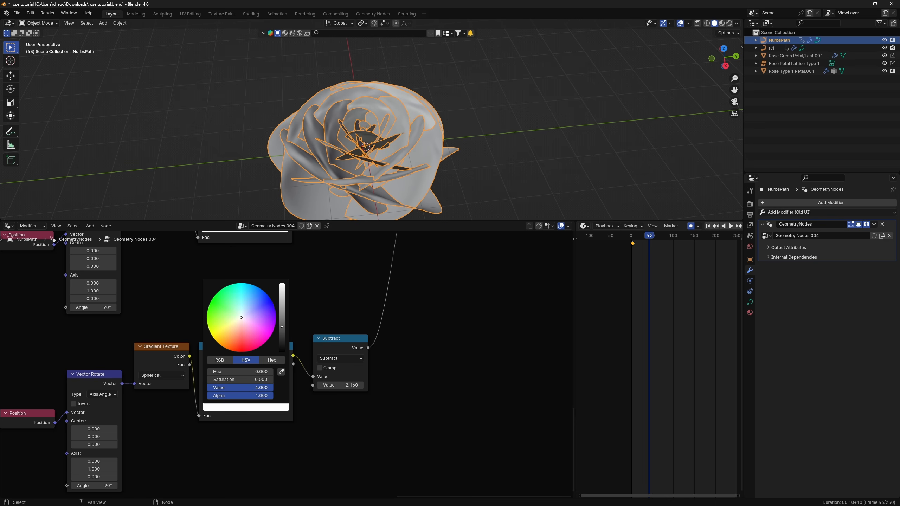
key(Return)
Step: Reverse the lower scale 2 Color Ramp by moving its white stop to position 0.000, and set the following Subtract value to 1.250
scroll(468, 359, down, 6)
middle_drag(433, 166, 365, 103)
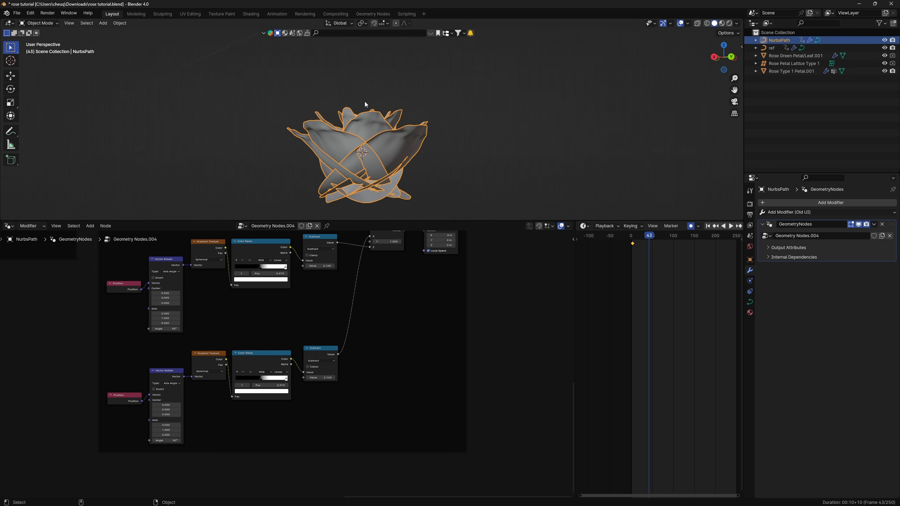
scroll(300, 410, up, 2)
shift+scroll(329, 414, up, 4)
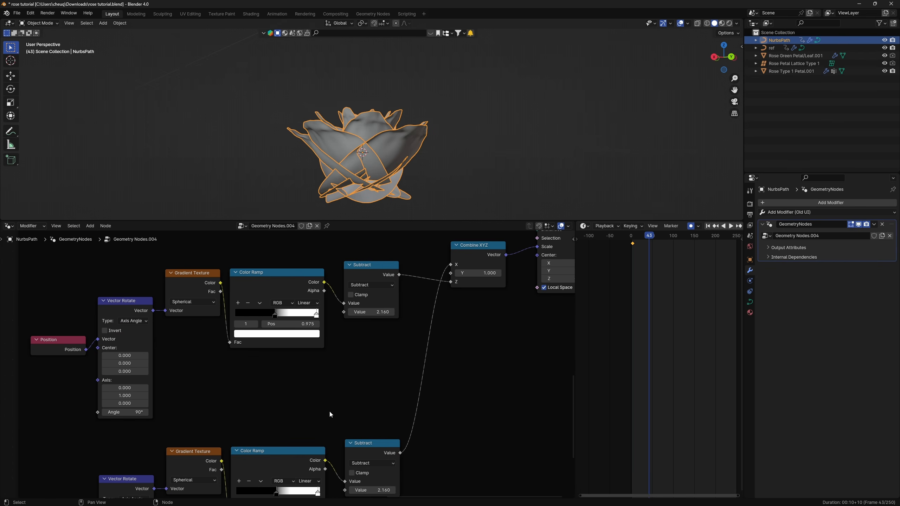
middle_drag(204, 457, 267, 348)
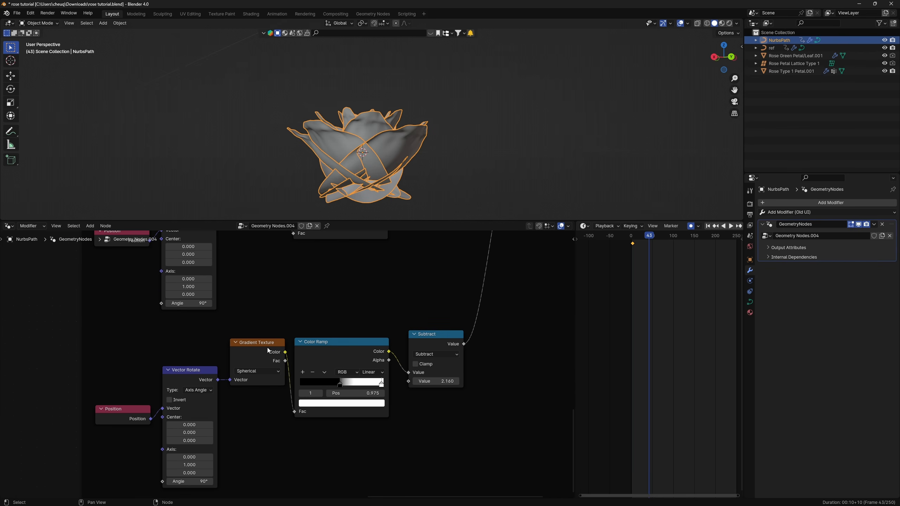
drag(383, 386, 326, 385)
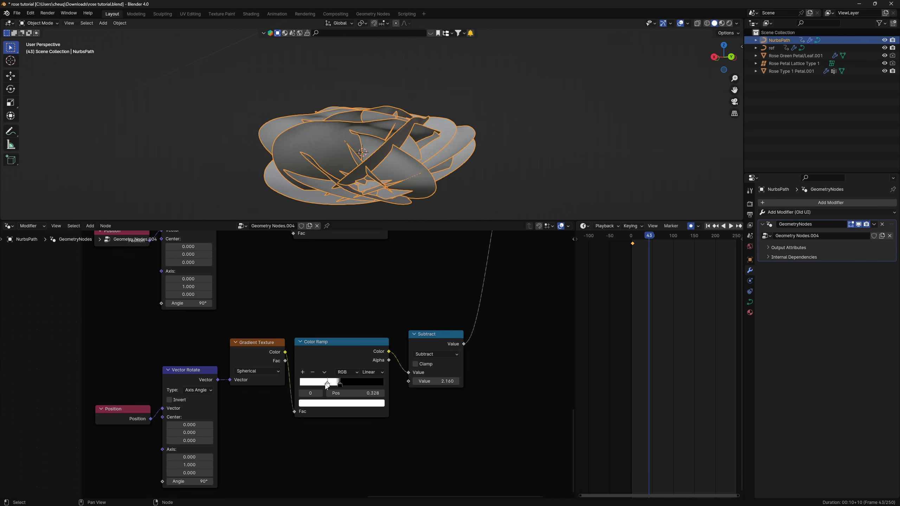
drag(440, 382, 414, 381)
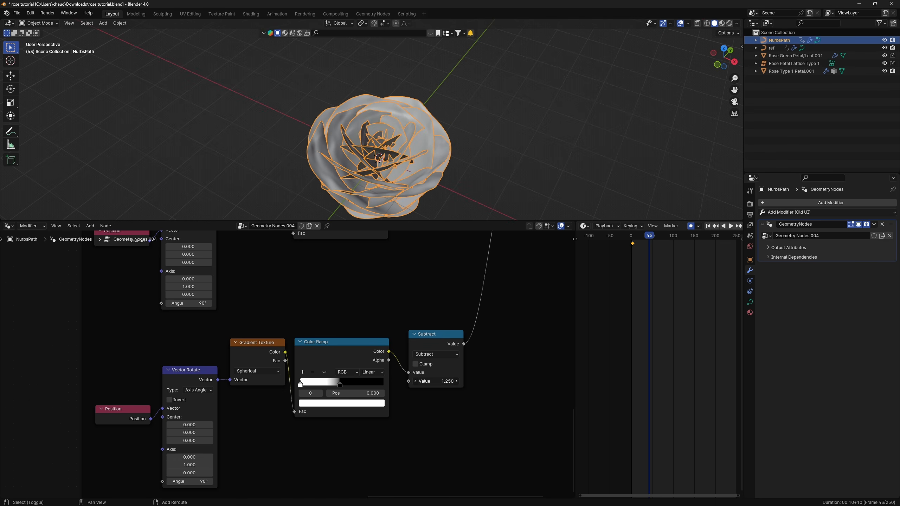
drag(339, 384, 343, 386)
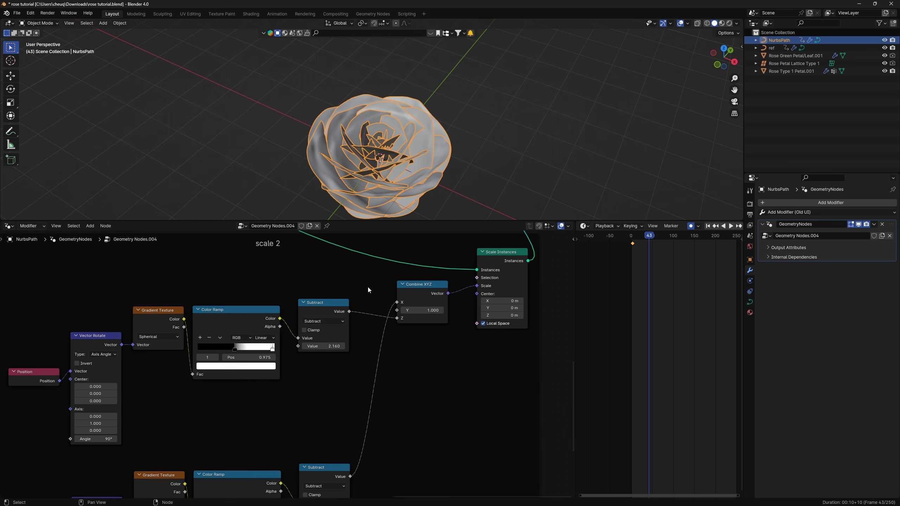
Step: Set the Subtract value in the upper scale 2 chain to 0.800
middle_drag(433, 165, 387, 148)
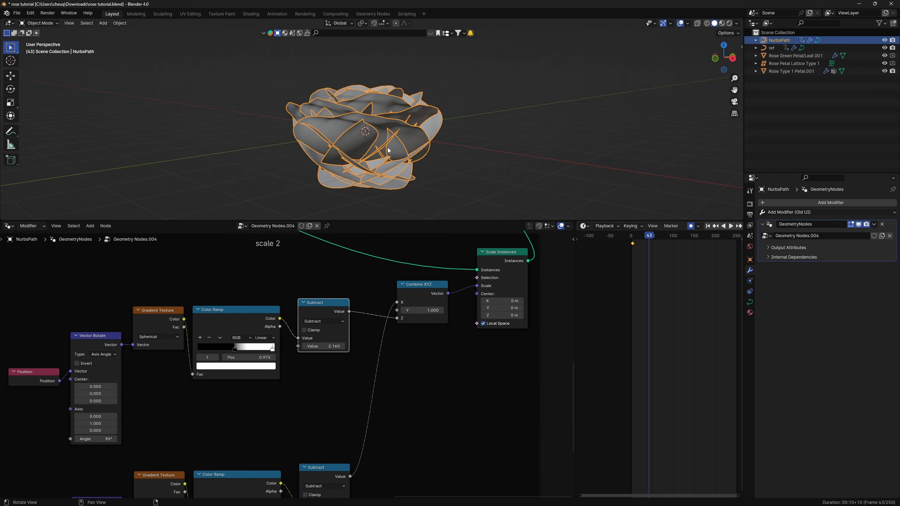
click(326, 348)
text(0.8)
key(Return)
middle_drag(443, 153, 532, 128)
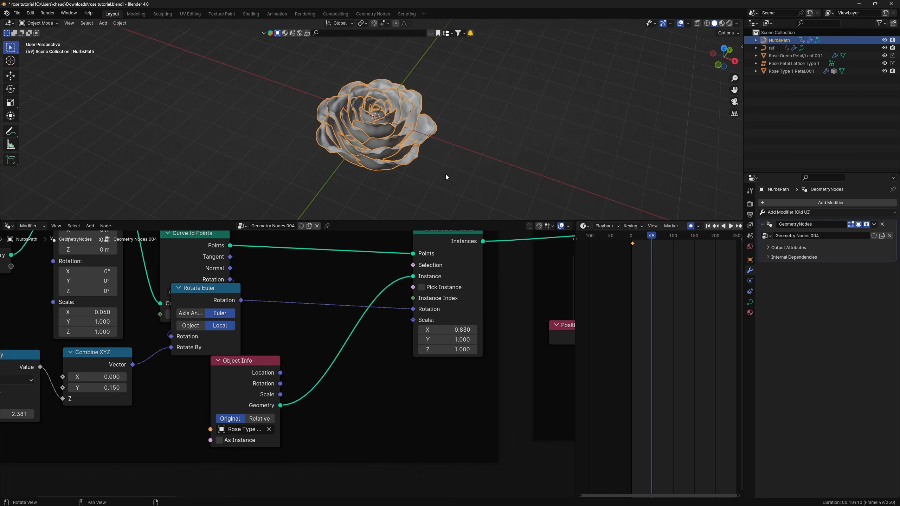
Step: Set the Instance on Points scale in the spawn frame to 0.800 in X and 1.100 in Y
mouse_move(446, 175)
middle_down()
mouse_move(442, 154)
mouse_move(445, 167)
middle_up()
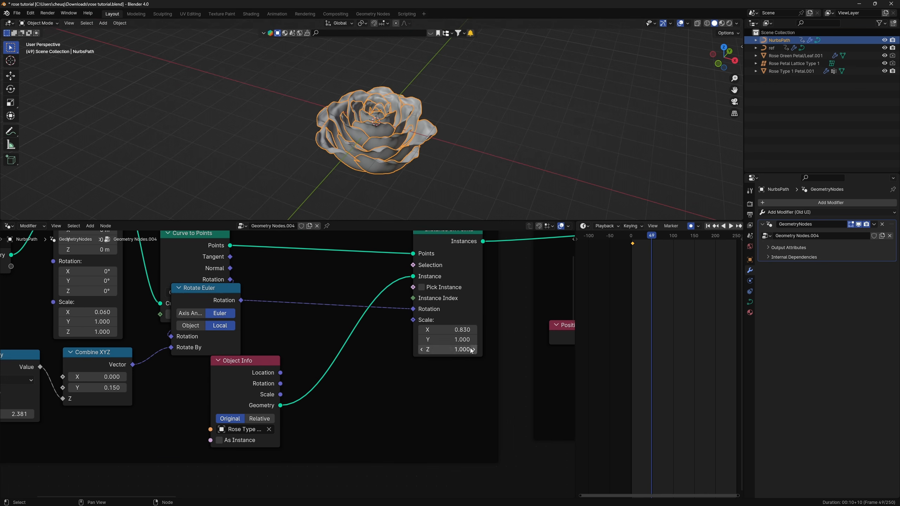
drag(466, 330, 482, 340)
right_click(483, 330)
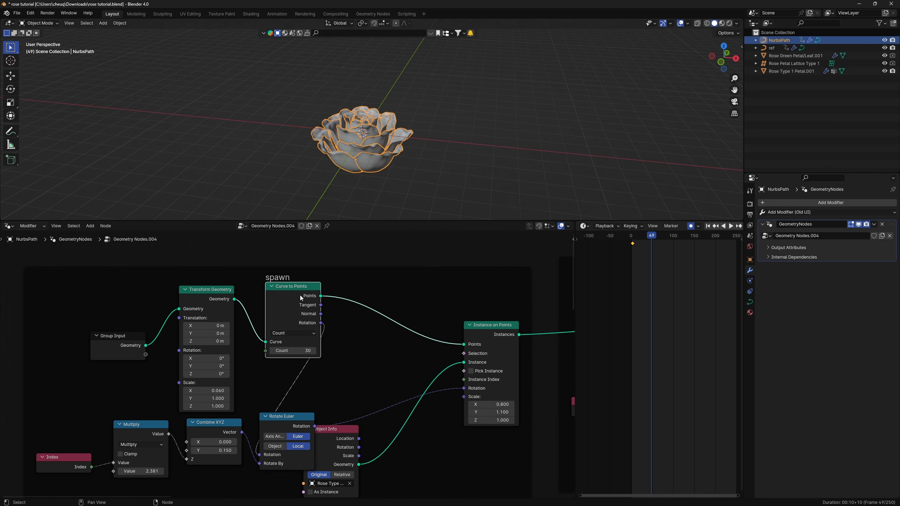
Step: Change the Count of the Curve to Points node in the spawn frame
middle_drag(325, 308, 287, 340)
scroll(287, 340, up, 1)
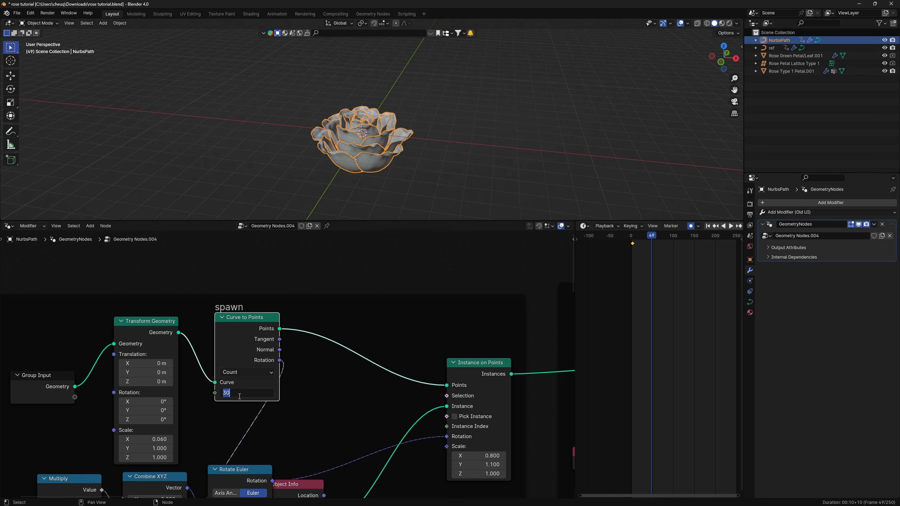
key(Return)
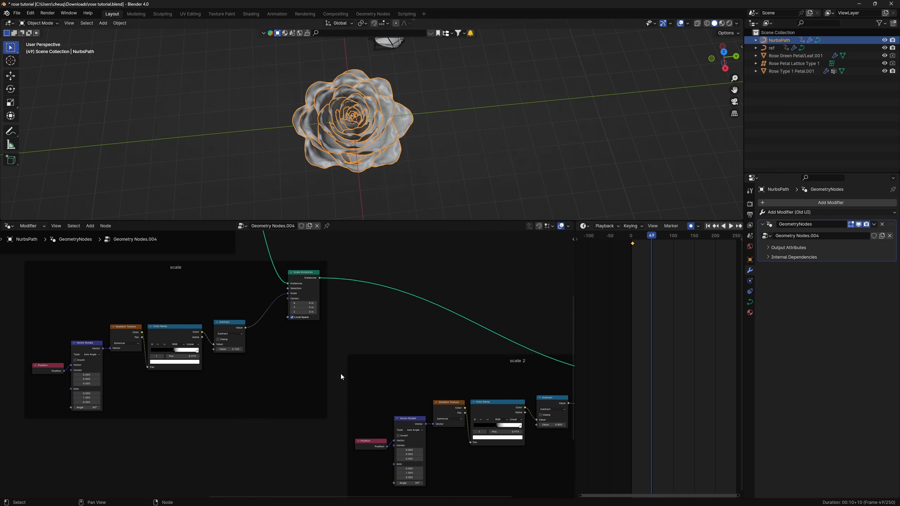
Step: Set the Subtract value in the lower scale 2 chain to 1.390
middle_drag(407, 400, 340, 340)
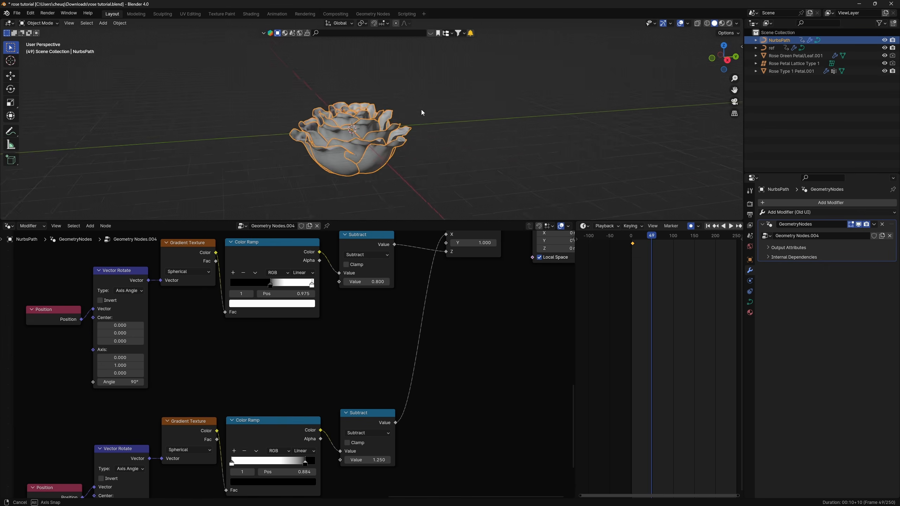
scroll(411, 188, up, 3)
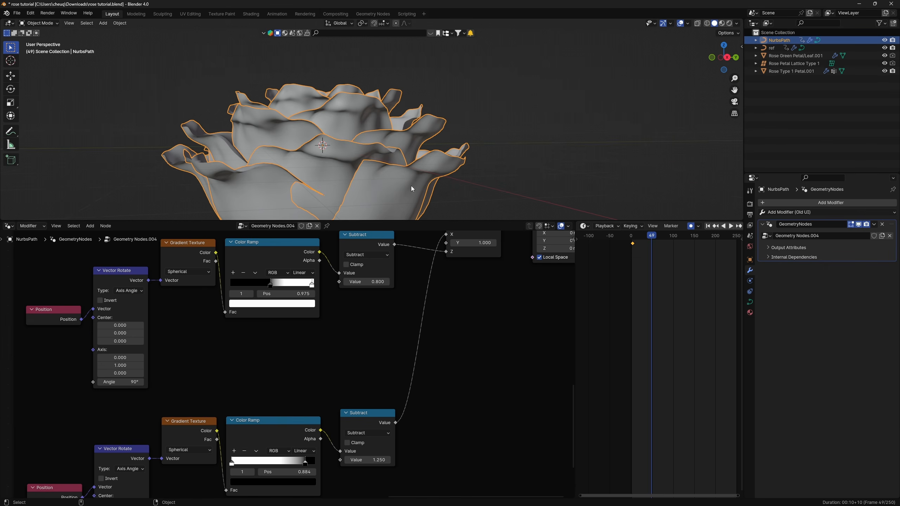
click(271, 286)
scroll(330, 171, down, 4)
middle_drag(329, 170, 366, 178)
scroll(395, 129, up, 2)
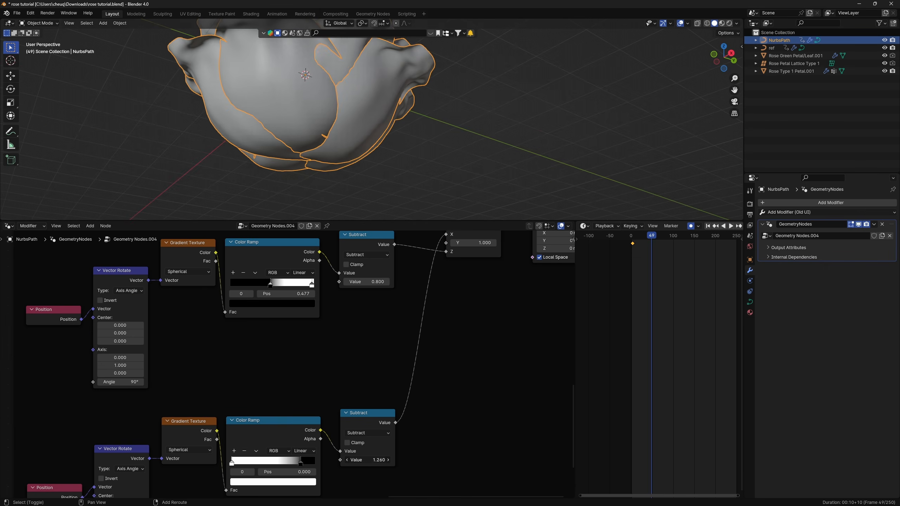
shift+drag(368, 460, 374, 460)
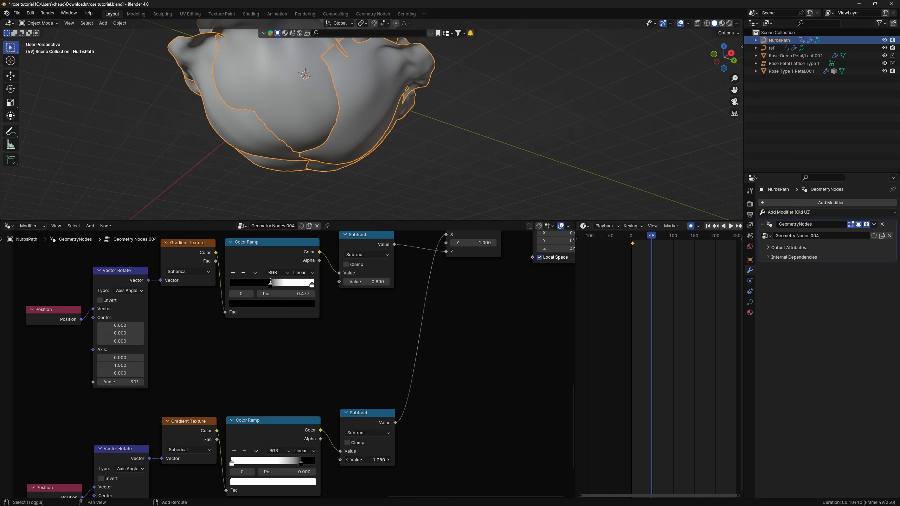
drag(367, 460, 369, 460)
Step: Deselect the rose and play the bloom from near the first frame to check its opening from several angles
middle_drag(486, 138, 517, 163)
click(518, 163)
middle_drag(516, 124, 515, 94)
middle_drag(358, 124, 411, 159)
drag(648, 237, 633, 236)
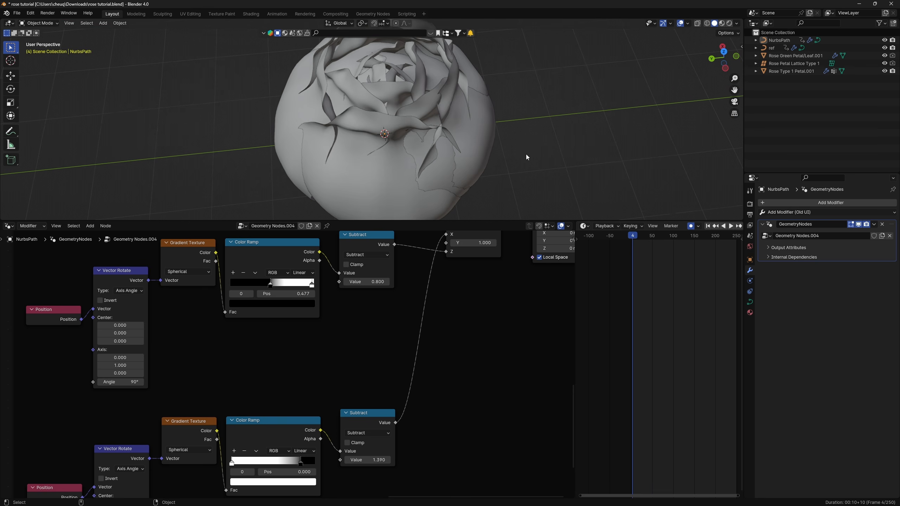
key(space)
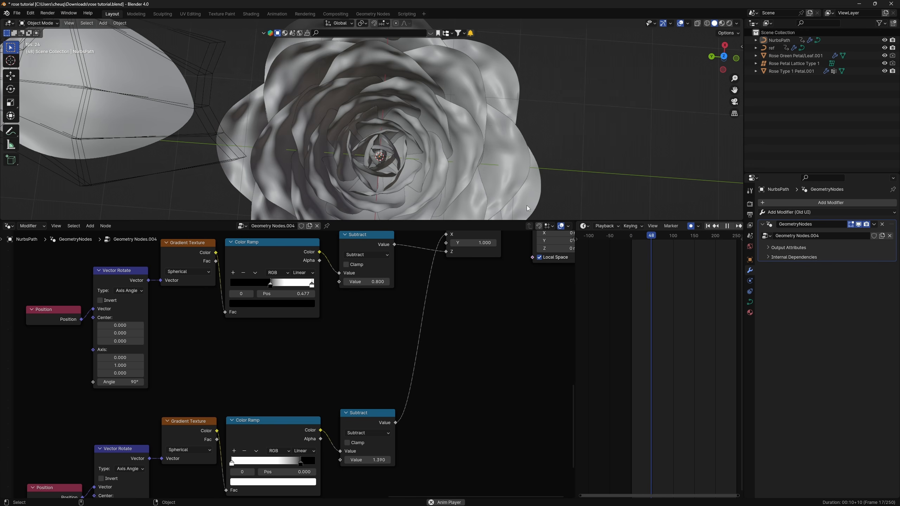
Step: Add a Transform Geometry node between the last Scale Instances node and the Group Output
key(shift+a)
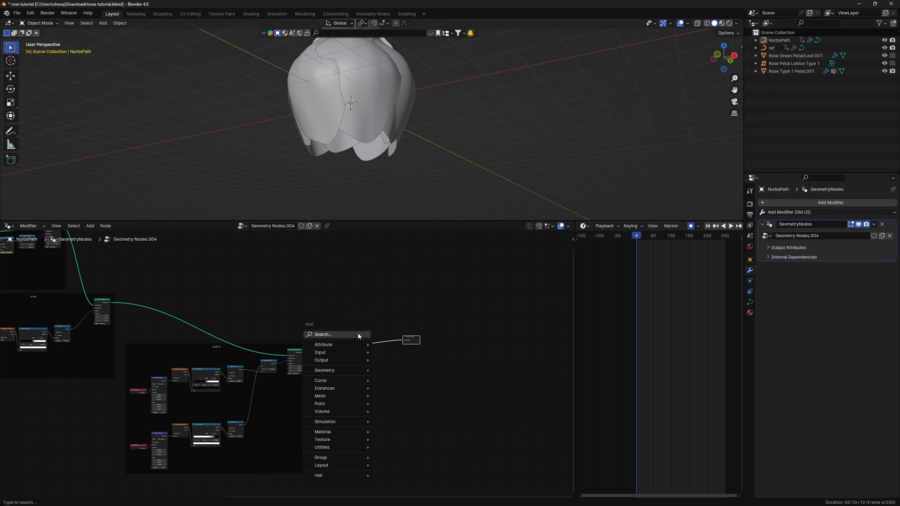
text(tra)
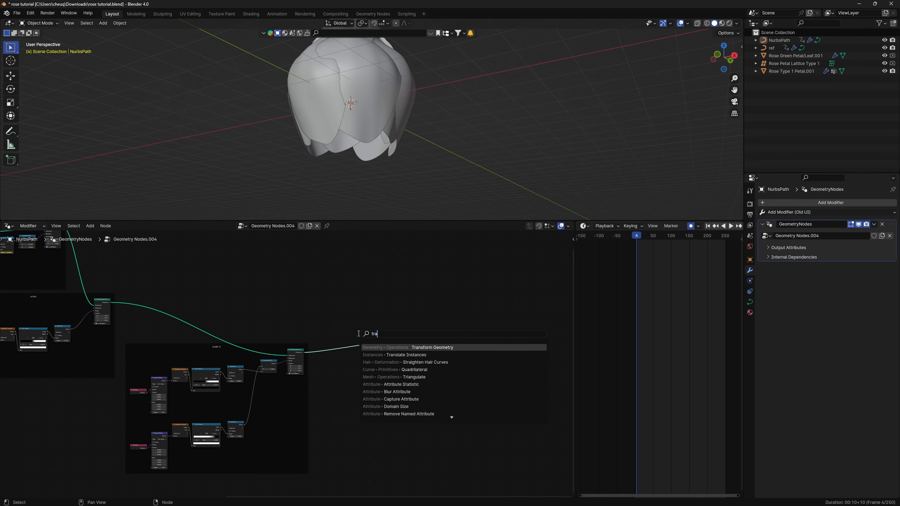
key(Return)
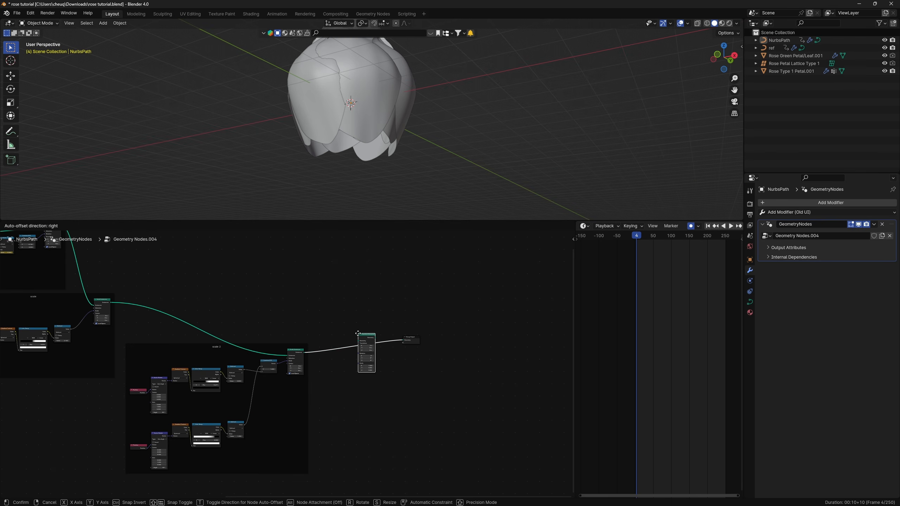
click(358, 334)
scroll(384, 143, up, 2)
scroll(382, 381, up, 4)
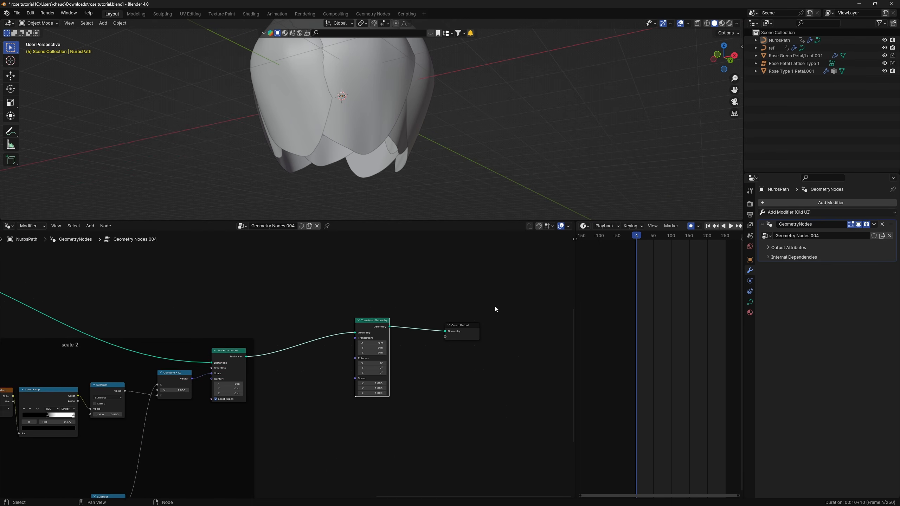
Step: Keyframe the Transform Geometry Scale at 1.000 on all axes on frame 72
key(space)
middle_drag(531, 153, 452, 172)
scroll(500, 160, down, 3)
key(space)
scroll(364, 430, up, 3)
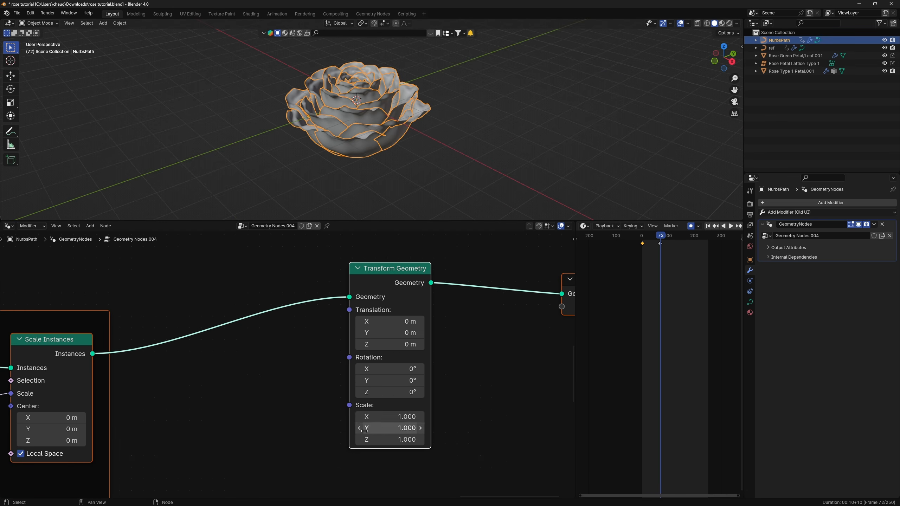
click(387, 416)
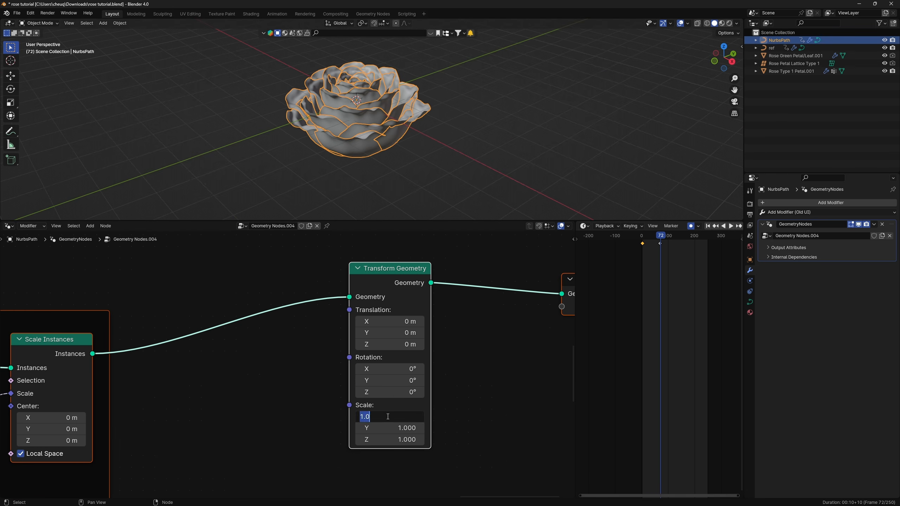
key(i)
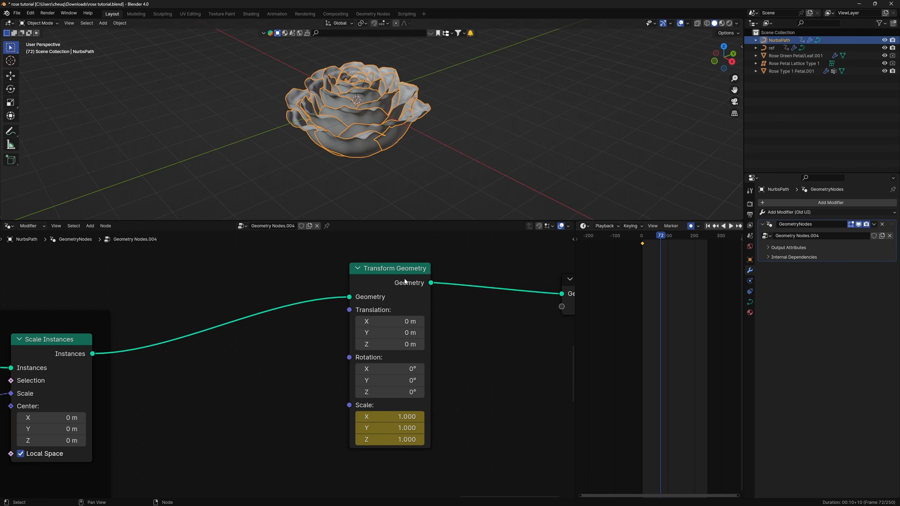
Step: On frame 0, set the keyframed Transform Geometry Scale to 0.400 in X, Y and Z
key(shift+Left)
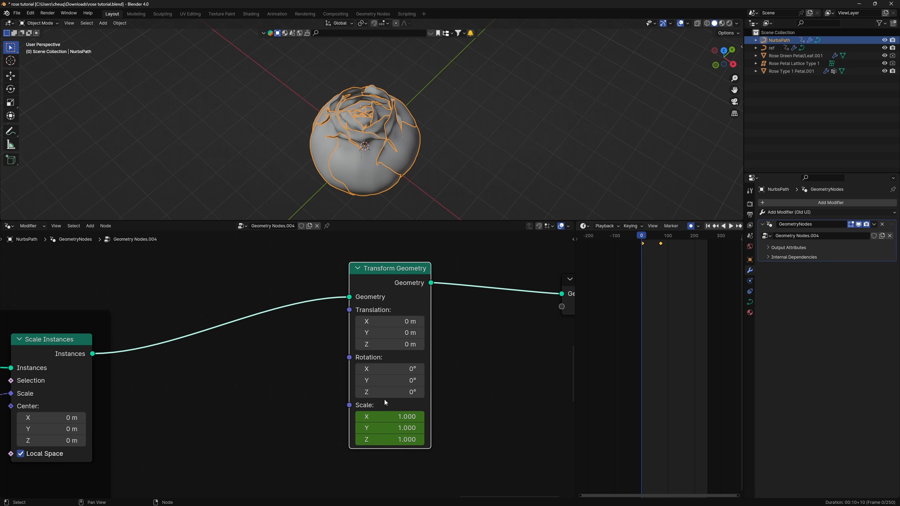
drag(390, 417, 355, 416)
drag(390, 428, 372, 428)
drag(390, 439, 368, 439)
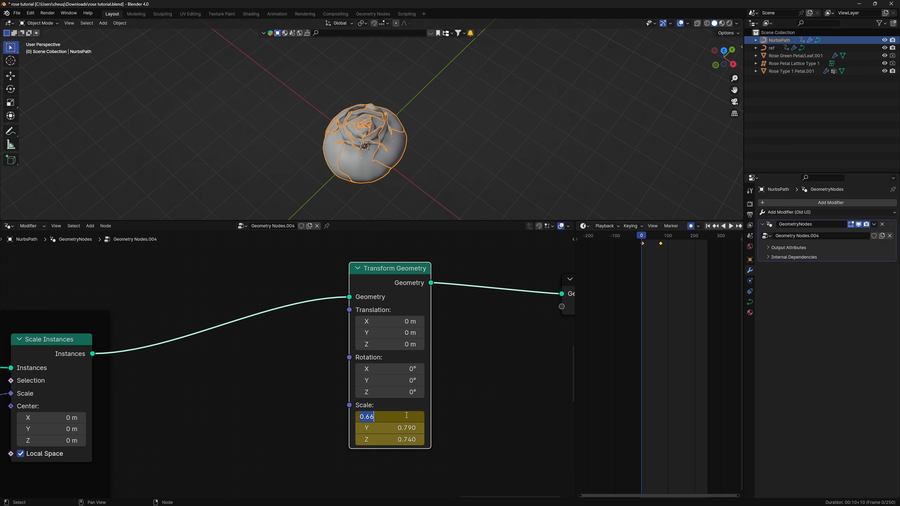
key(Return)
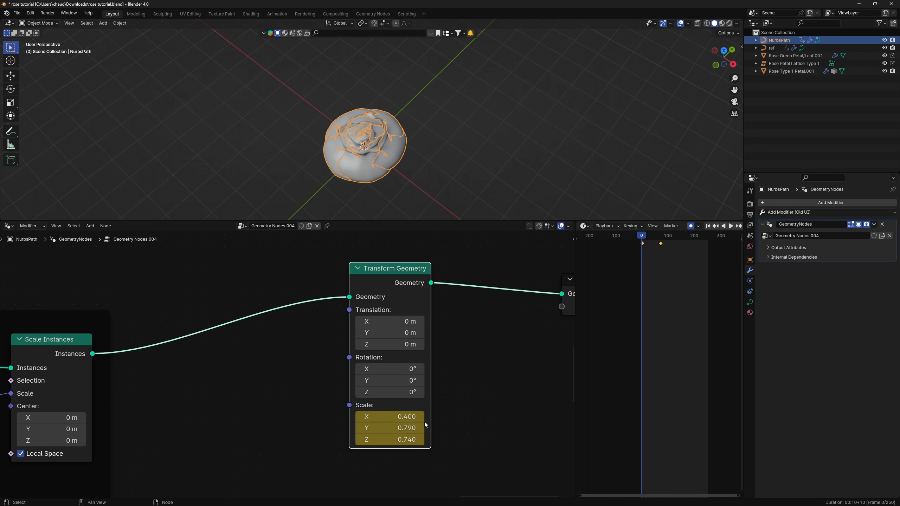
drag(390, 416, 390, 439)
key(Return)
Step: Set the Transform Geometry X scale on frame 0 to 0.280 to flatten the closed bud
scroll(456, 142, up, 4)
middle_drag(456, 141, 448, 101)
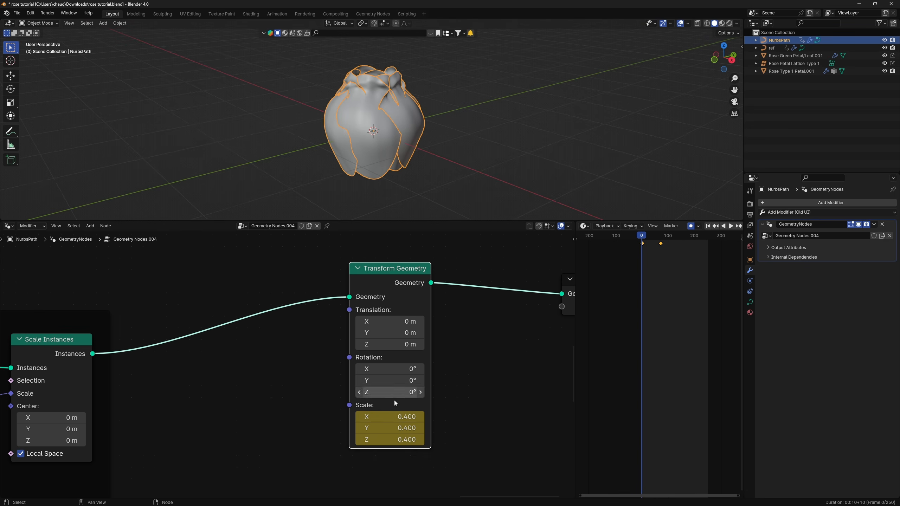
drag(394, 417, 390, 416)
middle_drag(467, 163, 448, 180)
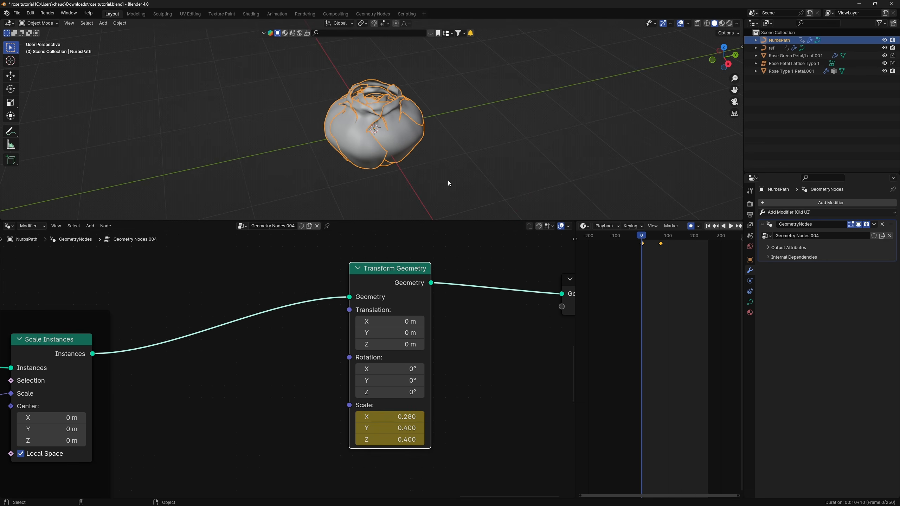
Step: Play the bloom animation and inspect how the rose grows as it opens
key(space)
scroll(447, 180, down, 3)
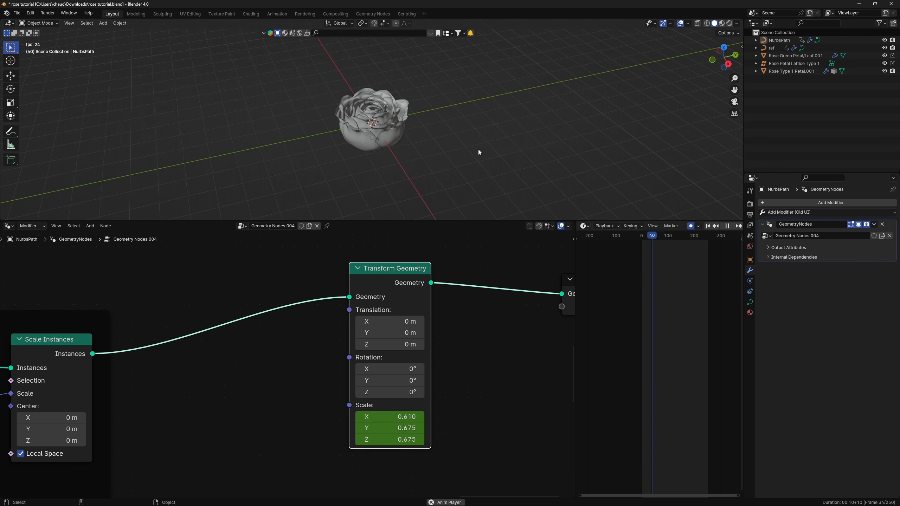
middle_drag(432, 168, 399, 142)
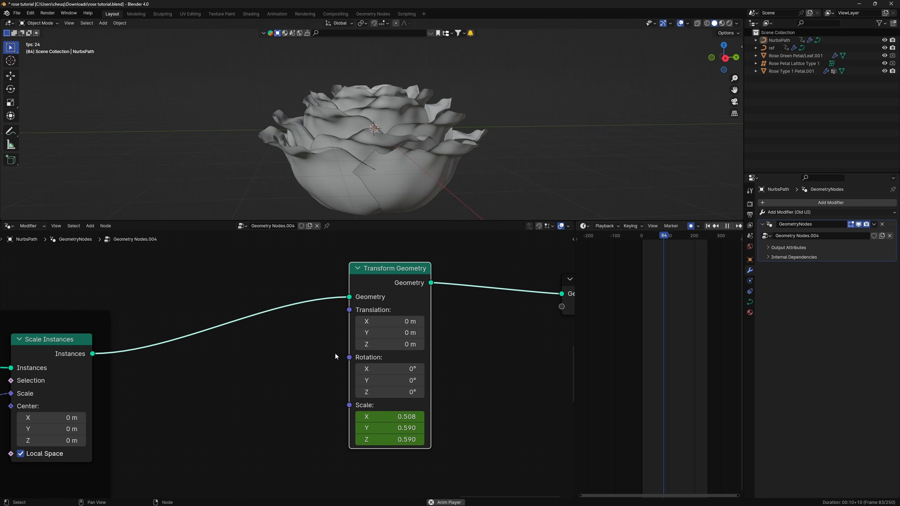
key(space)
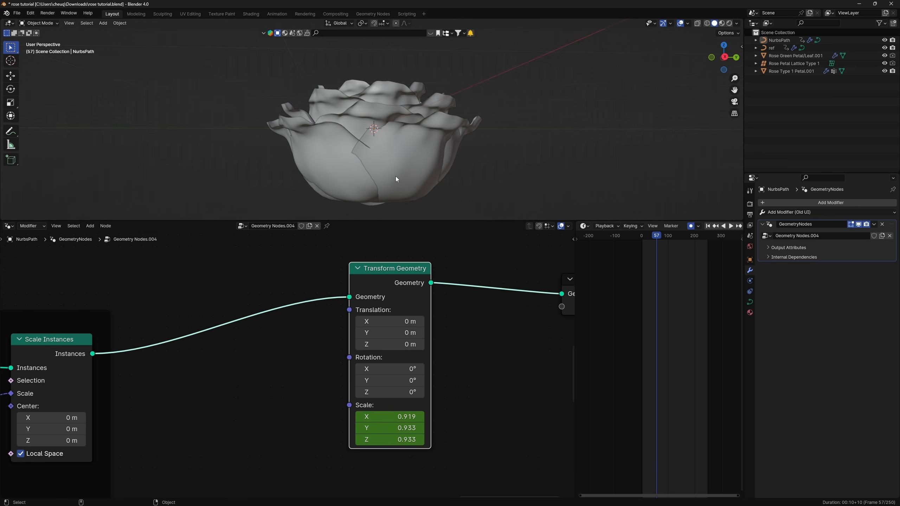
Step: Keyframe the Transform Geometry Translation at 0 m on frame 0 and at -1.24 m in X on frame 69
drag(660, 235, 642, 238)
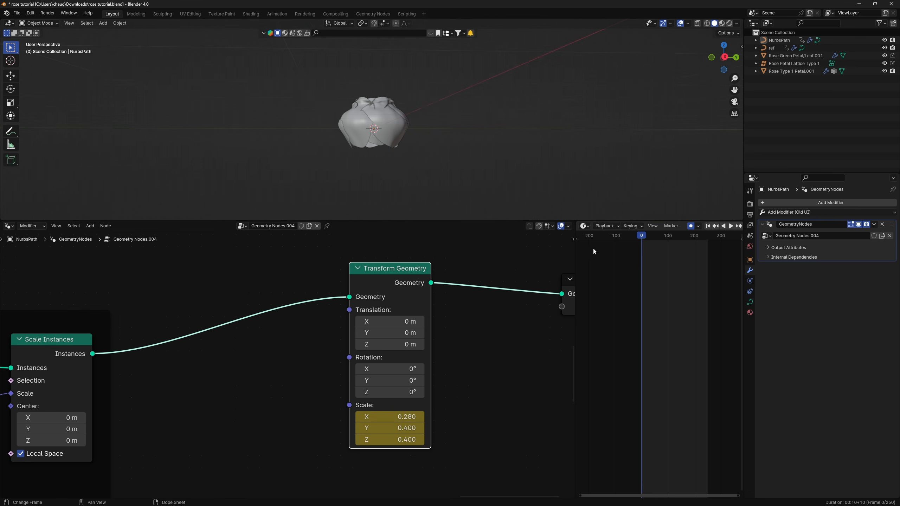
drag(386, 344, 384, 324)
right_click(393, 344)
right_click(395, 322)
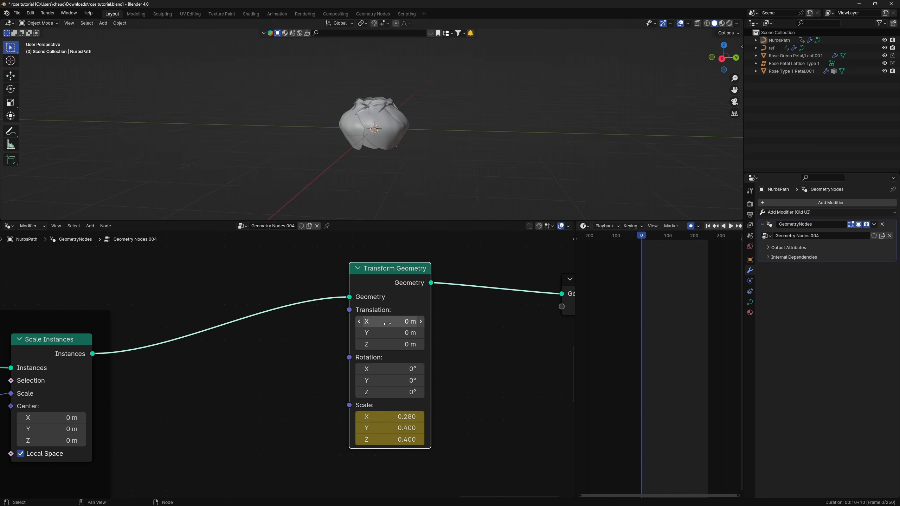
key(i)
drag(650, 239, 660, 237)
drag(390, 322, 352, 321)
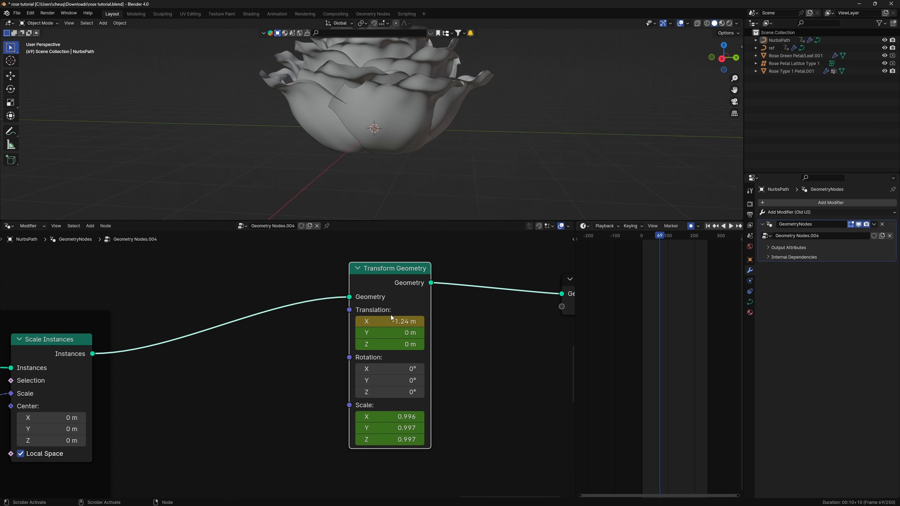
Step: Replay the bloom from frame 0 and examine the sides and base of the opened rose
drag(650, 240, 642, 238)
key(space)
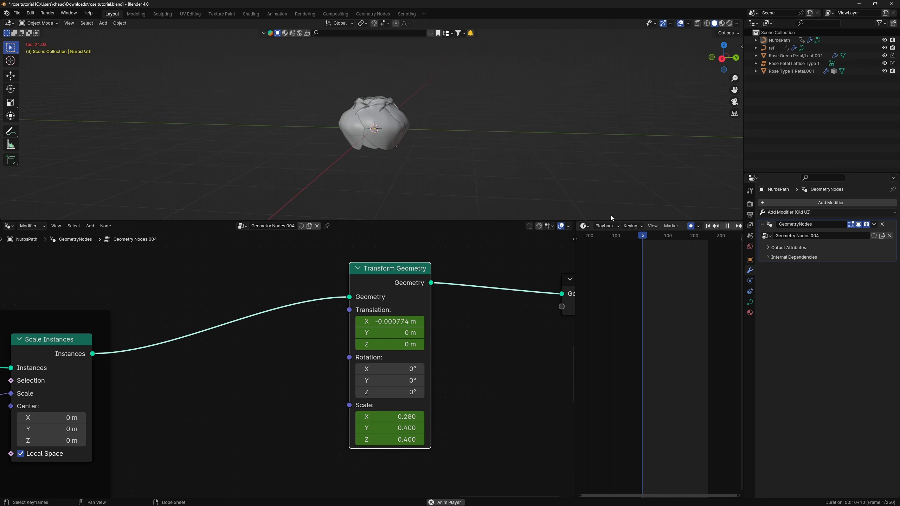
middle_drag(435, 135, 443, 151)
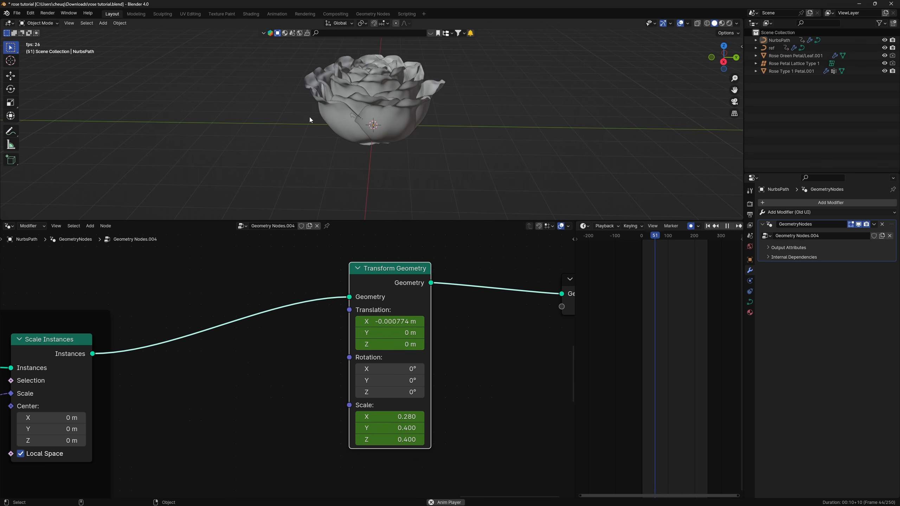
middle_drag(391, 112, 429, 149)
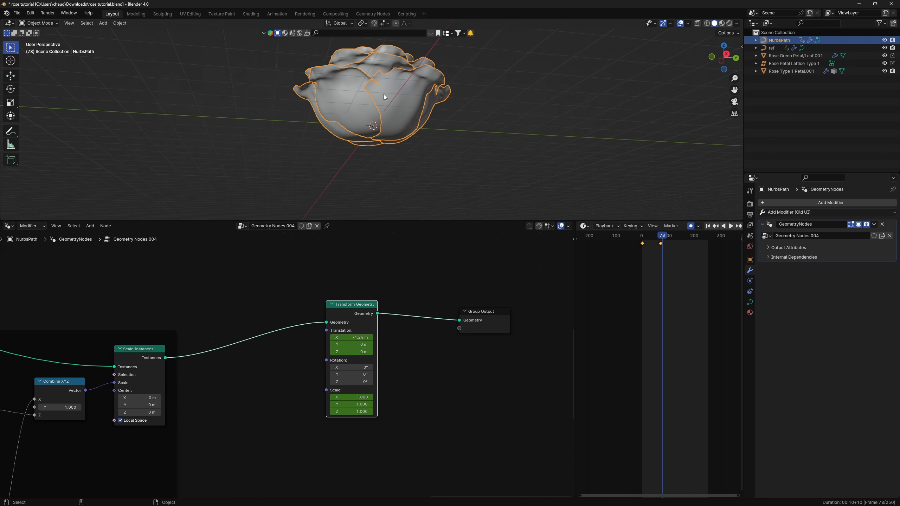
scroll(384, 95, up, 3)
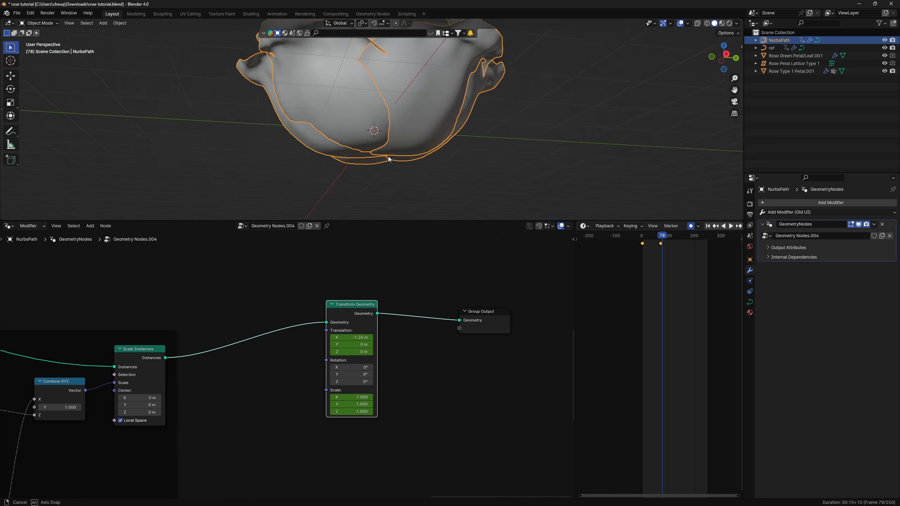
middle_drag(388, 156, 394, 130)
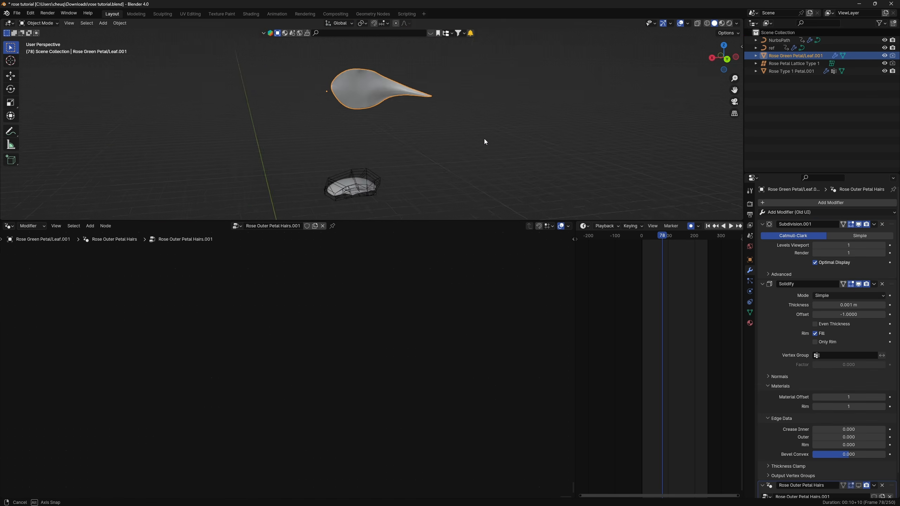
Step: Examine the shape of the Rose Green Petal/Leaf.001 object from different sides
middle_drag(426, 125, 359, 131)
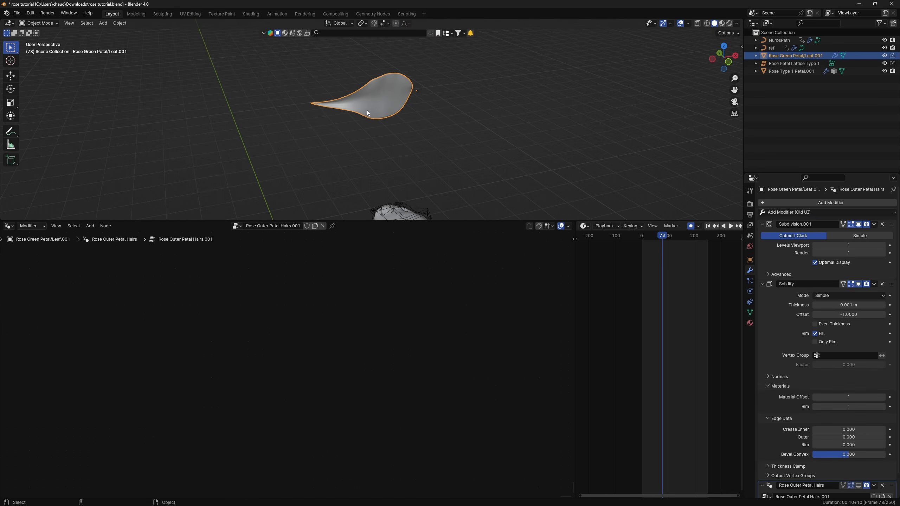
scroll(367, 110, down, 5)
shift+middle_drag(433, 179, 441, 96)
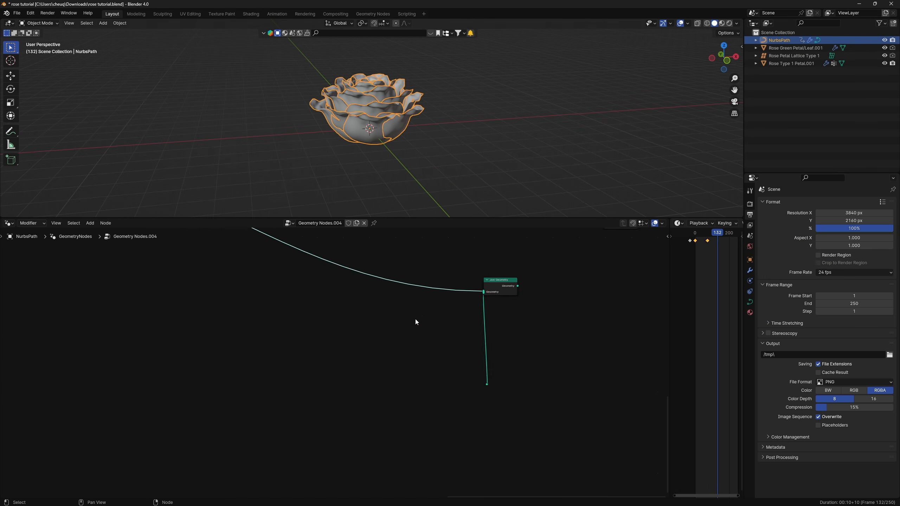
Step: Delete the leftover input branch of Join Geometry and connect the node between Transform Geometry and the Group Output
mouse_move(415, 319)
mouse_down()
mouse_move(396, 327)
mouse_move(420, 317)
mouse_up()
click(424, 349)
drag(349, 446, 411, 479)
key(x)
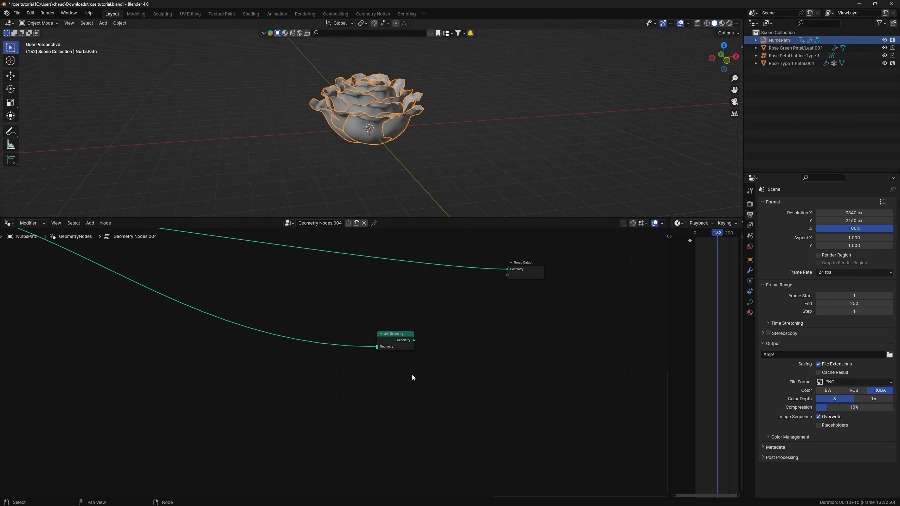
scroll(407, 358, down, 7)
drag(372, 349, 354, 327)
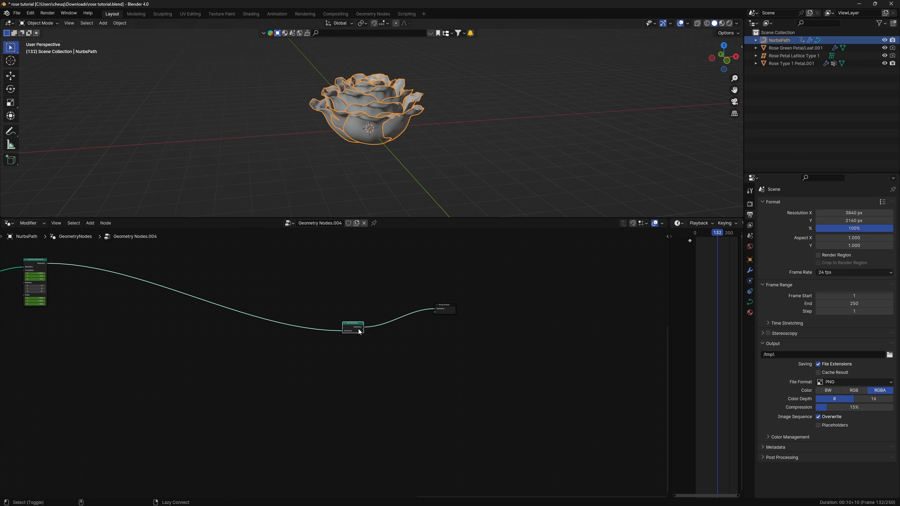
Step: Add a Curve Circle node below the Join Geometry node in the node tree
middle_drag(313, 349, 396, 305)
scroll(395, 305, up, 7)
key(shift+a)
click(389, 297)
text(c)
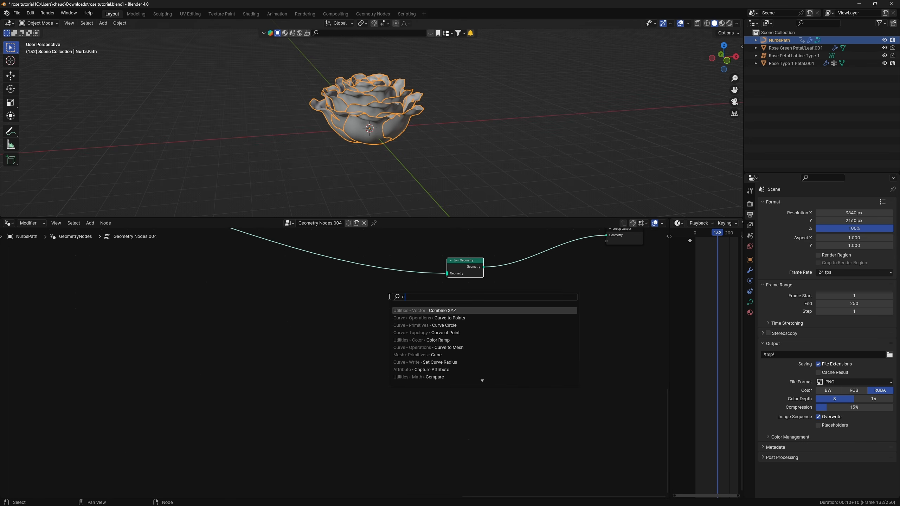
text(uve)
key(BackSpace)
key(BackSpace)
key(BackSpace)
text(i)
key(Return)
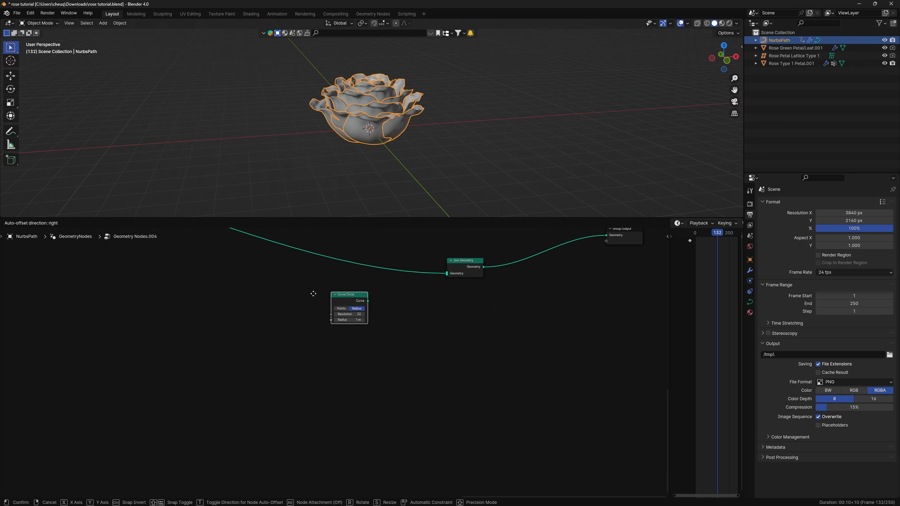
click(300, 302)
drag(324, 306, 322, 306)
click(313, 316)
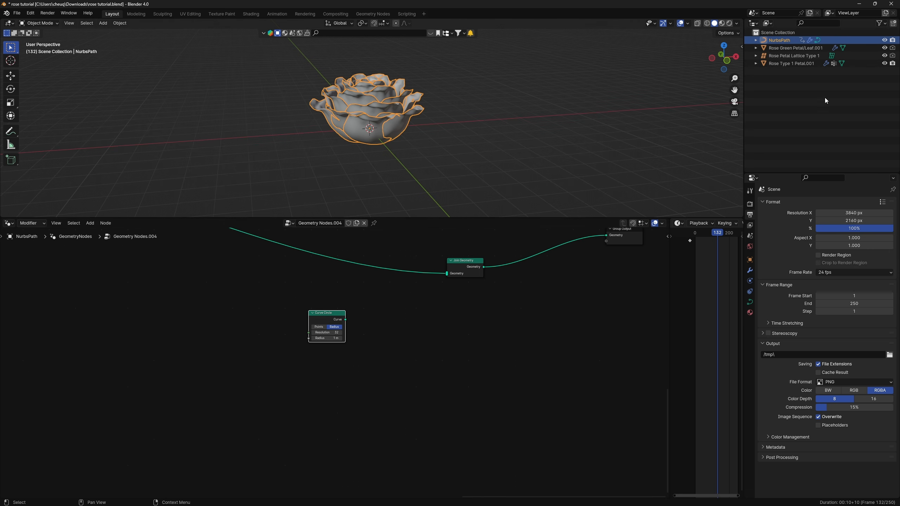
Step: Add a Curve to Points node and connect the Curve Circle's output to its Curve input
scroll(401, 367, up, 6)
middle_drag(401, 367, 362, 390)
key(shift+a)
text(curve to po)
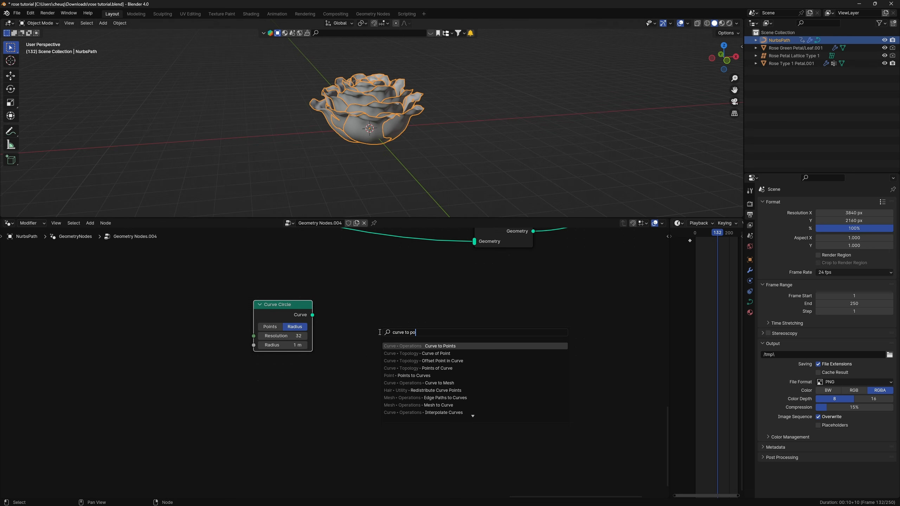
key(Return)
click(381, 290)
drag(312, 314, 412, 309)
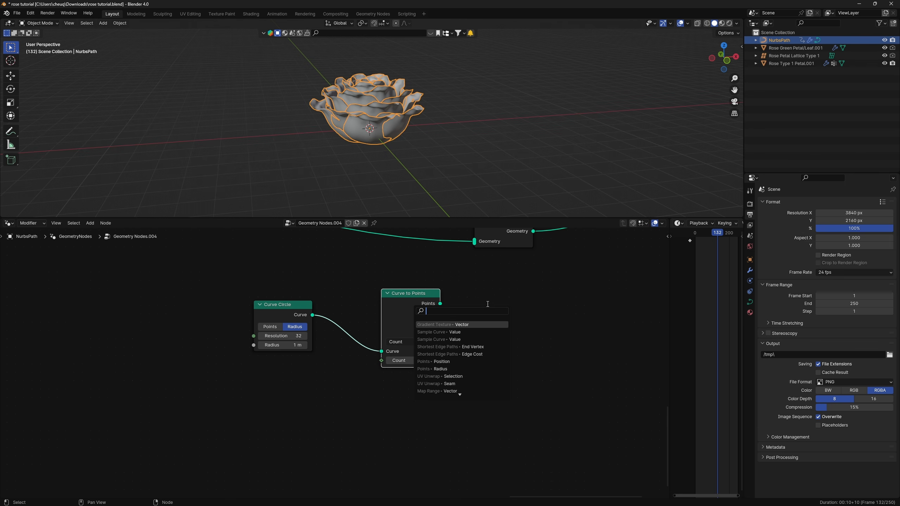
click(487, 305)
Step: Add an Instance on Points node fed by the Points output of Curve to Points, and place Curve to Points closer to the circle
key(shift+a)
click(494, 295)
text(instanc )
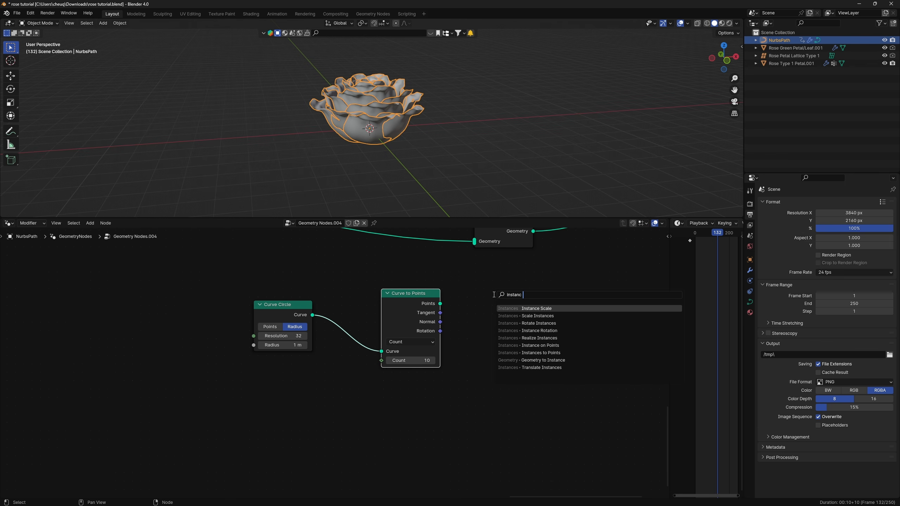
text(on poi)
key(Return)
click(494, 295)
drag(440, 304, 495, 330)
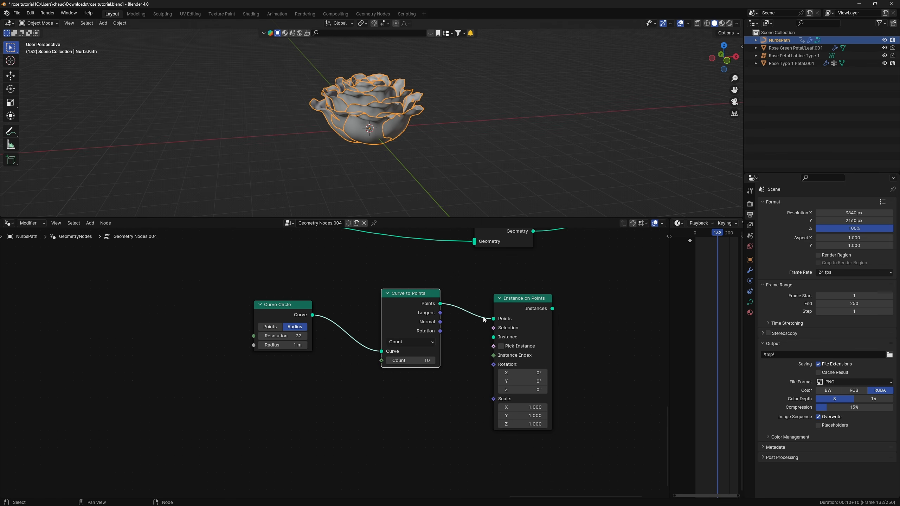
drag(412, 310, 373, 312)
Step: Bring in Rose Green Petal/Leaf.001 as an Object Info node, connect its Geometry to Instance, and preview the Instance on Points result
drag(798, 49, 400, 390)
drag(447, 425, 494, 337)
middle_drag(494, 337, 394, 385)
drag(453, 356, 394, 295)
alt+shift+click(437, 366)
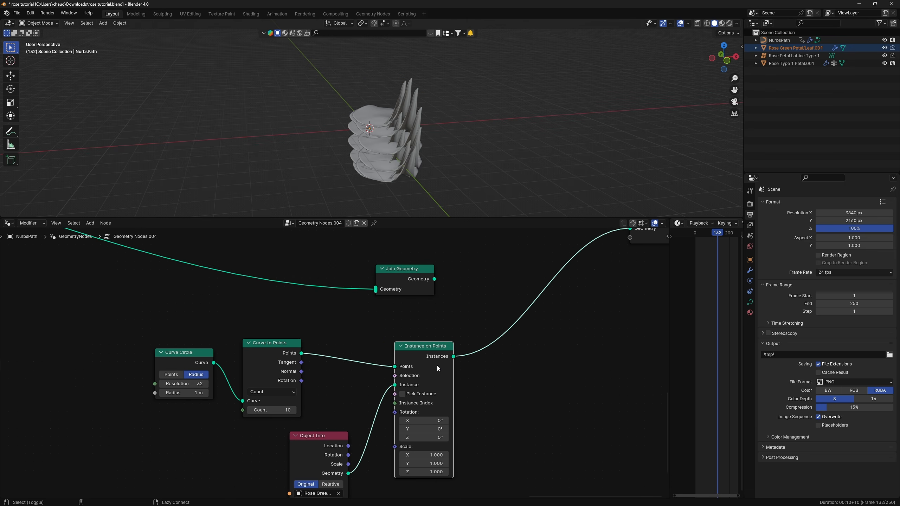
middle_drag(380, 143, 401, 116)
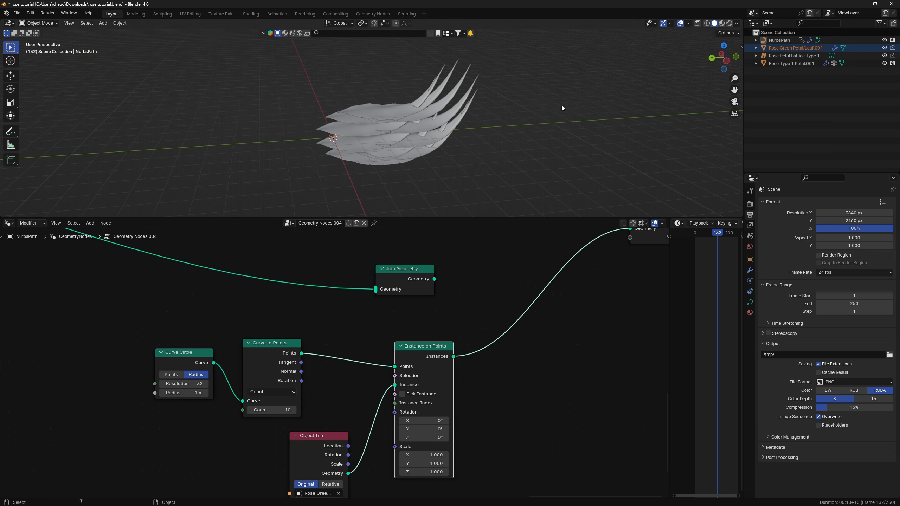
Step: Connect the Curve to Points Rotation to the Instance on Points Rotation and set the point Count to 4
drag(301, 380, 309, 395)
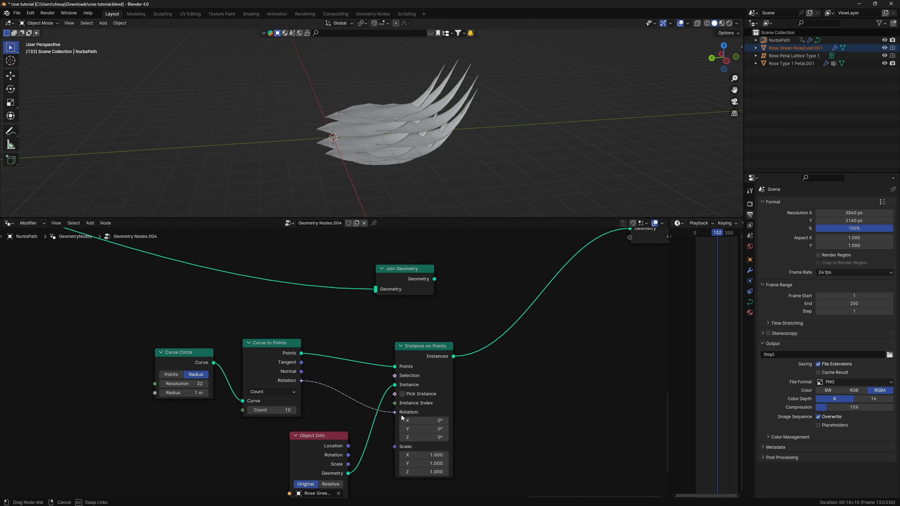
drag(401, 416, 401, 415)
drag(429, 351, 454, 339)
middle_drag(350, 167, 422, 170)
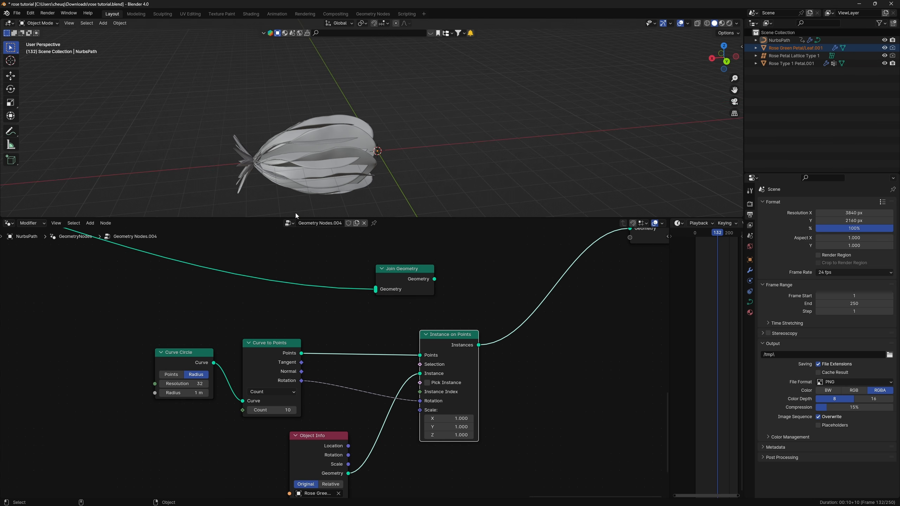
key(Return)
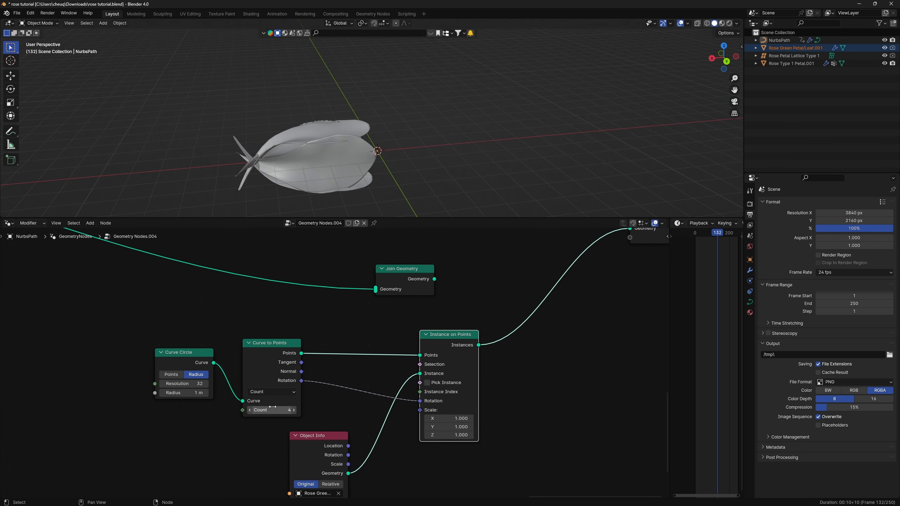
Step: Compare the rose from Join Geometry with the green petal instances by switching the previewed output between them
middle_drag(355, 199, 384, 182)
ctrl+shift+click(417, 281)
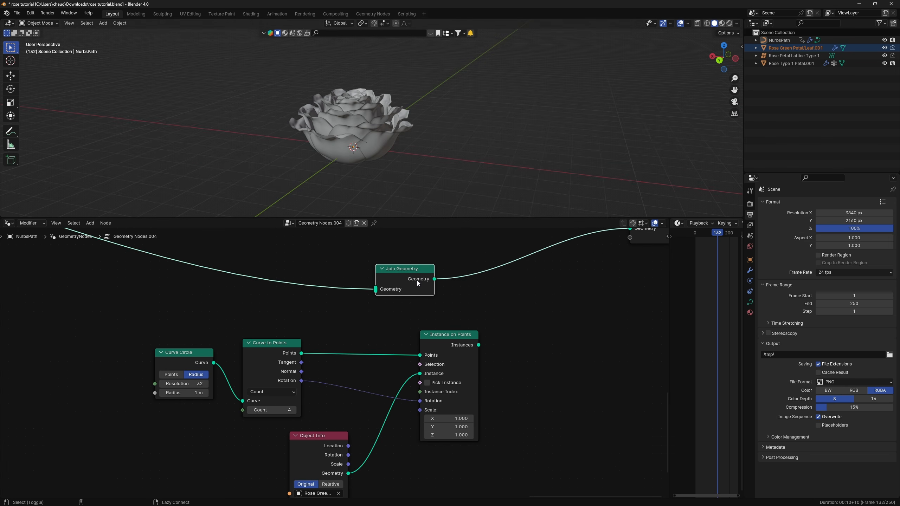
middle_drag(301, 100, 316, 89)
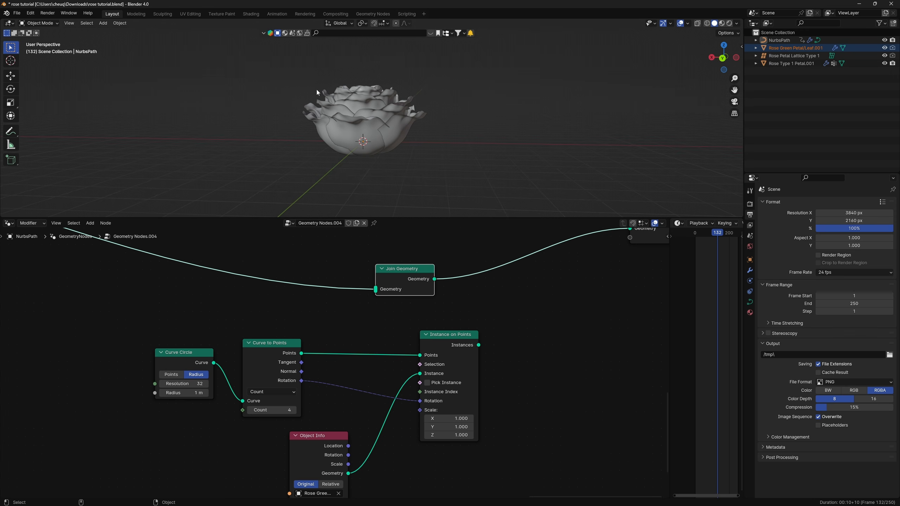
ctrl+shift+click(448, 346)
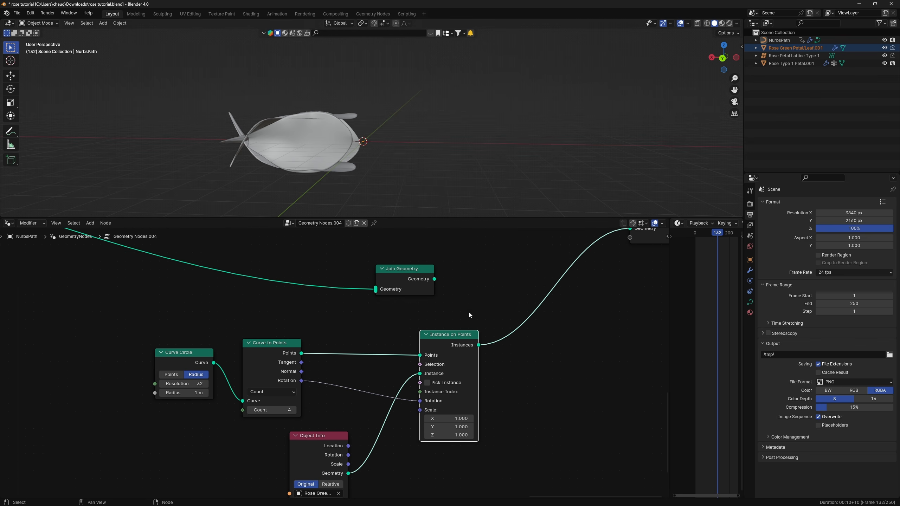
Step: Insert a Rotate Euler node in Local space between the two Rotation sockets and move Object Info clear of it
scroll(206, 392, down, 4)
middle_drag(311, 400, 309, 383)
key(shift+a)
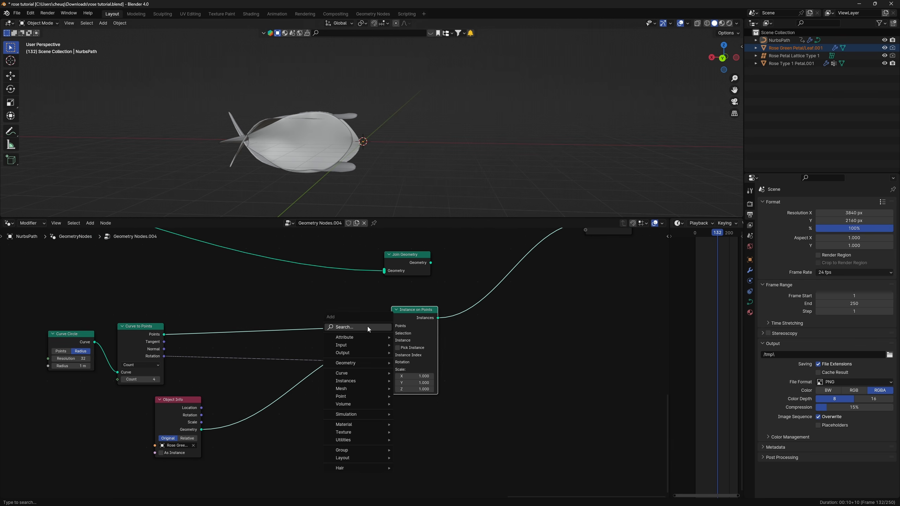
click(367, 326)
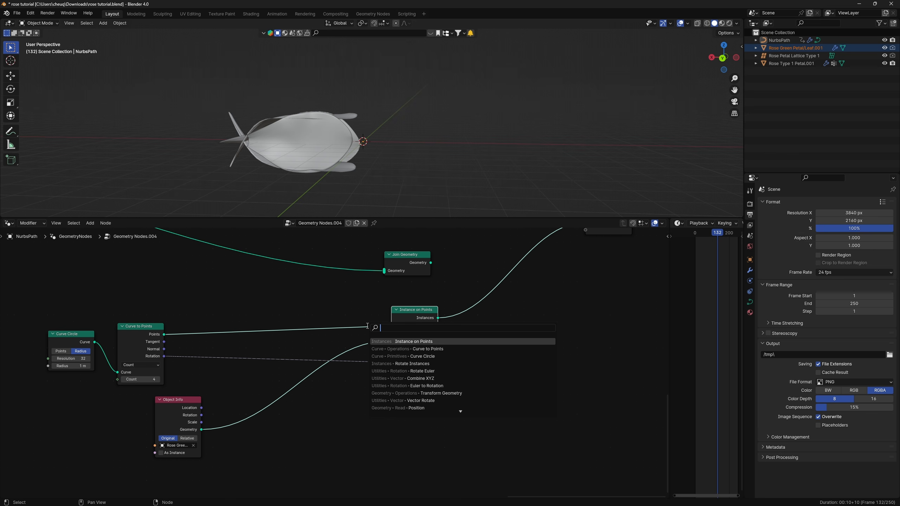
text(rotate)
key(Return)
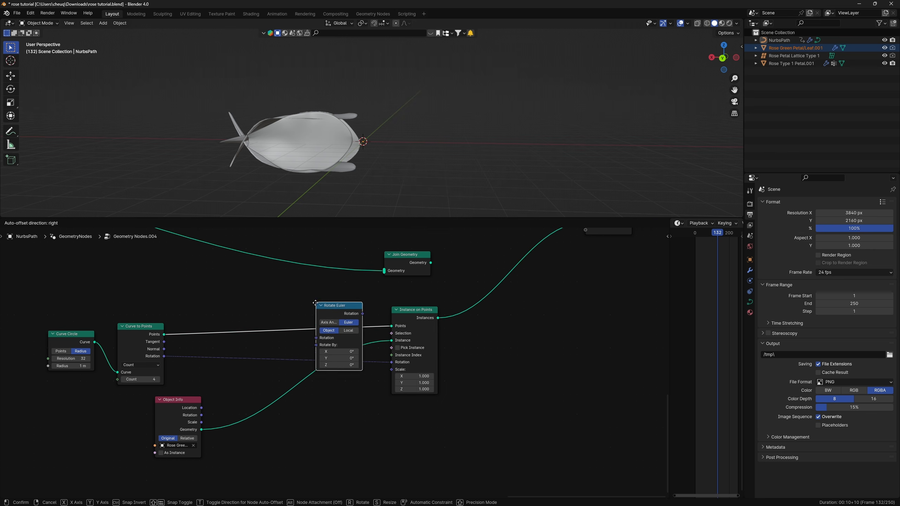
click(242, 342)
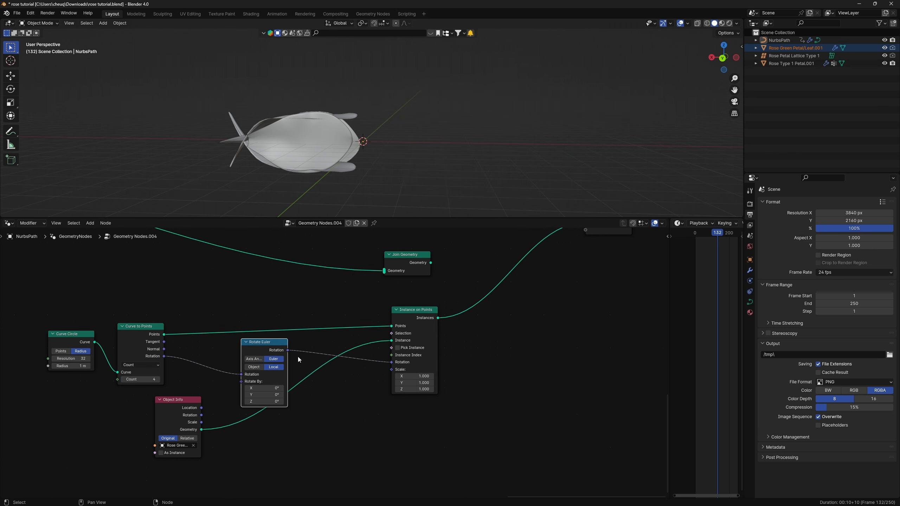
drag(187, 410, 277, 454)
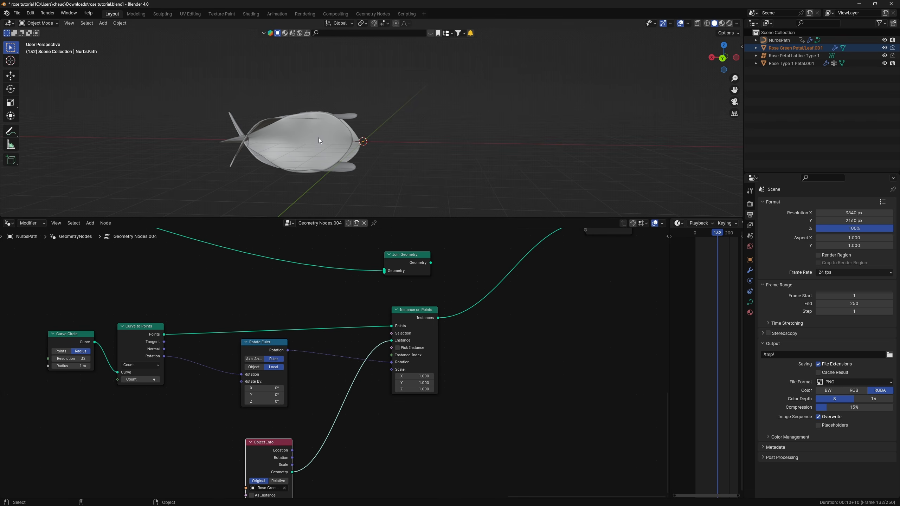
Step: Add a Separate XYZ node and a Combine XYZ node below Rotate Euler, leaving a gap between them
mouse_move(261, 388)
mouse_down()
mouse_move(283, 388)
mouse_move(273, 388)
mouse_up()
right_click(261, 388)
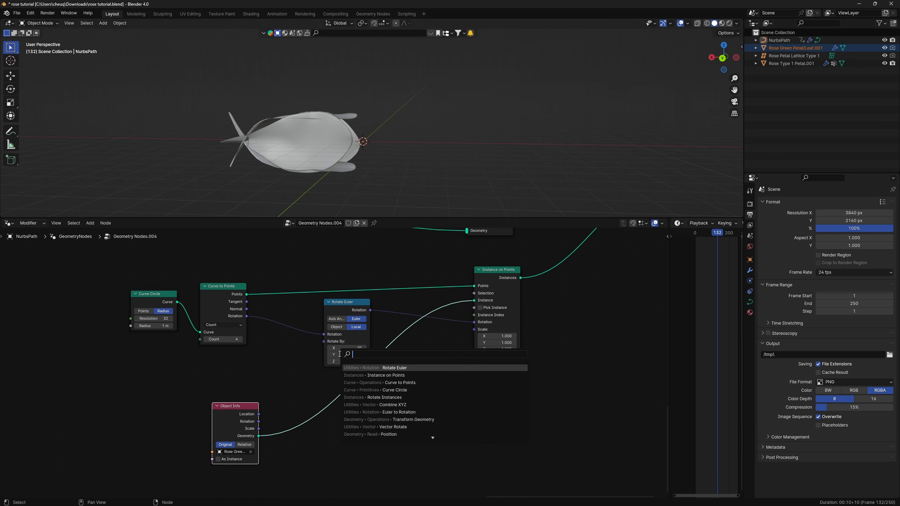
text(sep)
key(Return)
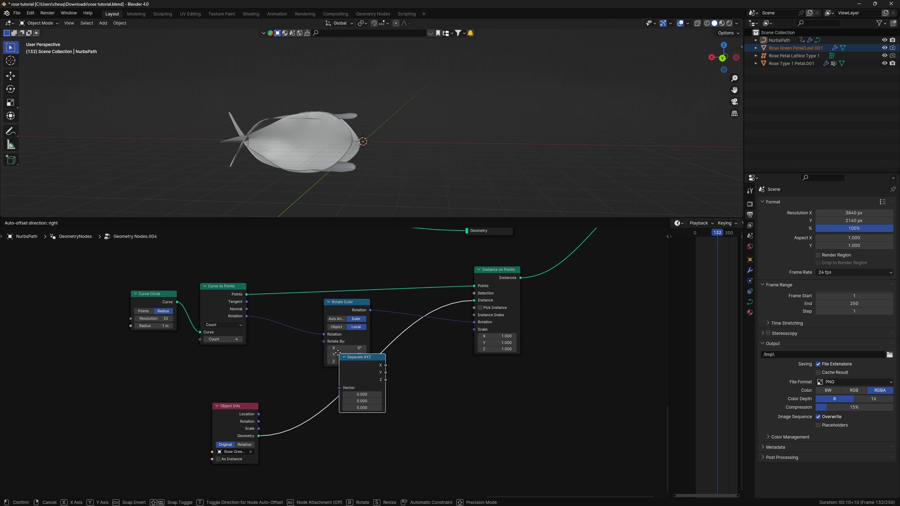
click(391, 404)
key(shift+a)
text(comb)
key(Return)
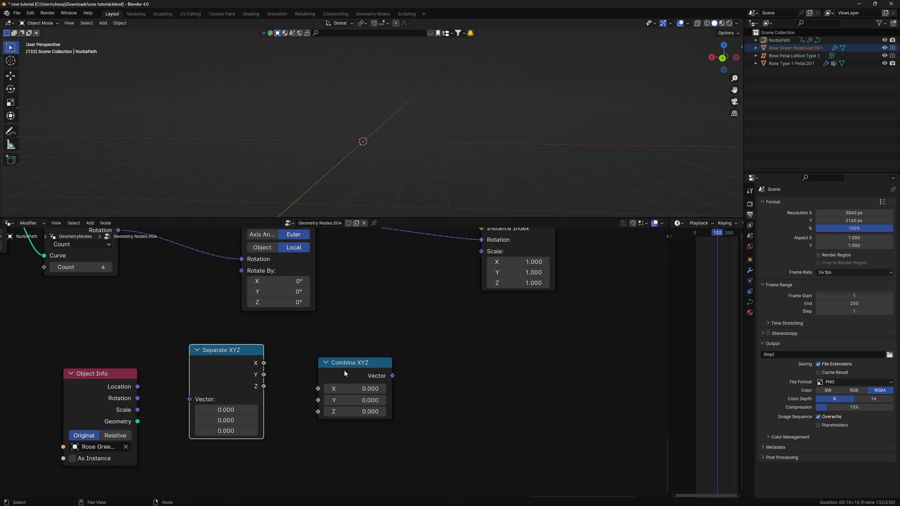
drag(345, 371, 488, 355)
Step: Add a Math node between Separate XYZ and Combine XYZ and set its operation to Multiply
key(shift+a)
click(448, 356)
text(ma)
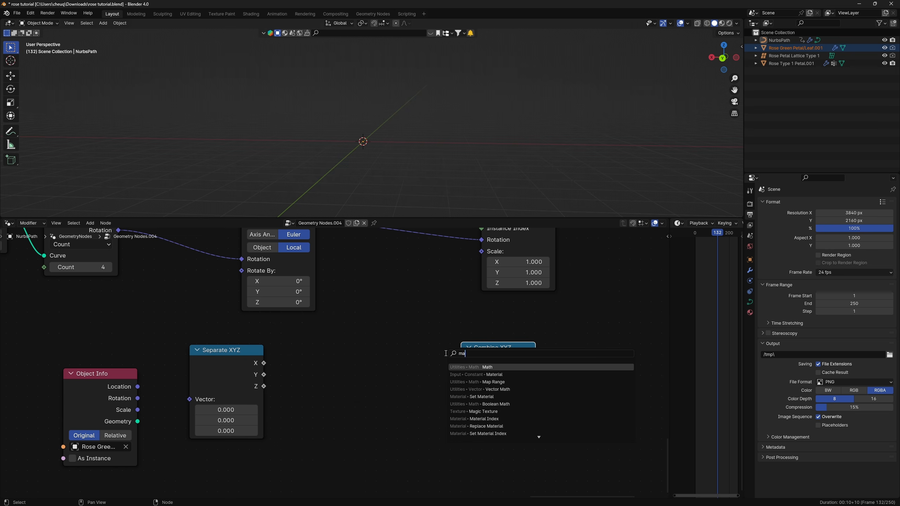
key(Return)
click(335, 368)
click(336, 378)
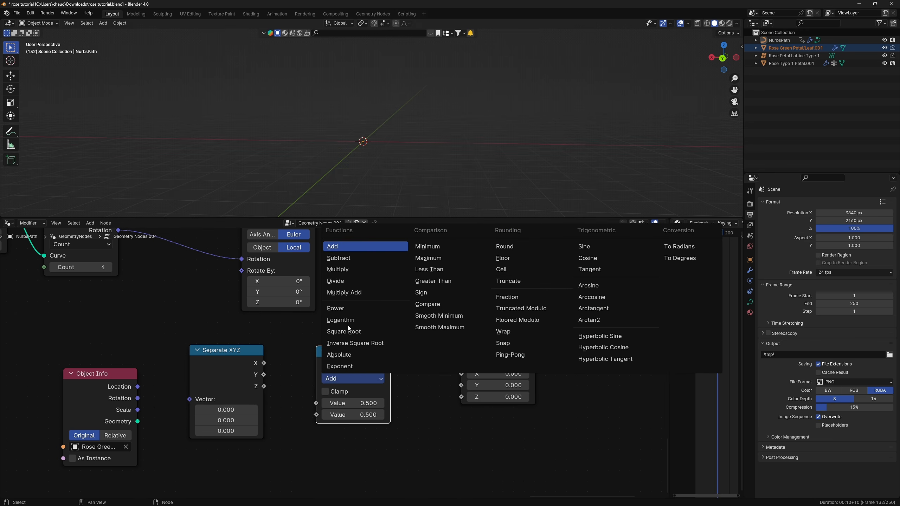
click(344, 270)
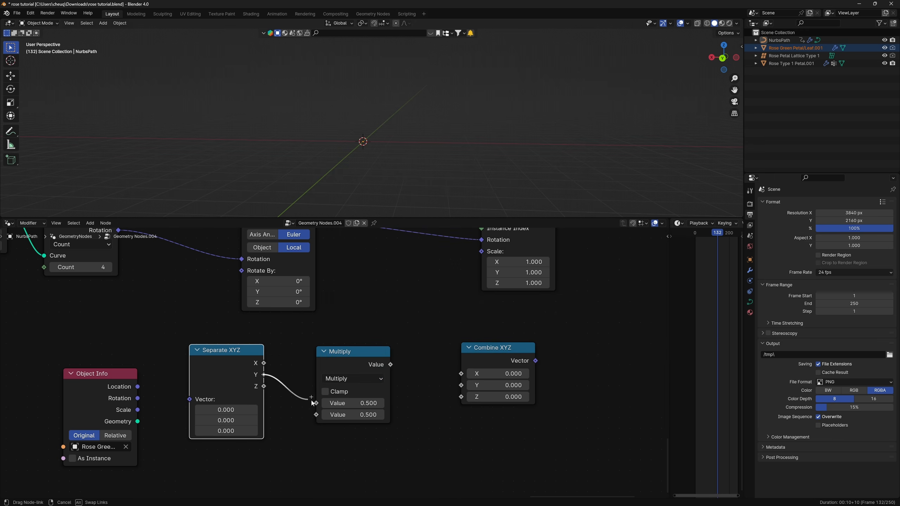
Step: Route the Y output of Separate XYZ through Multiply into the Y input of Combine XYZ and bring the nodes closer together
drag(316, 401, 315, 398)
drag(390, 360, 473, 347)
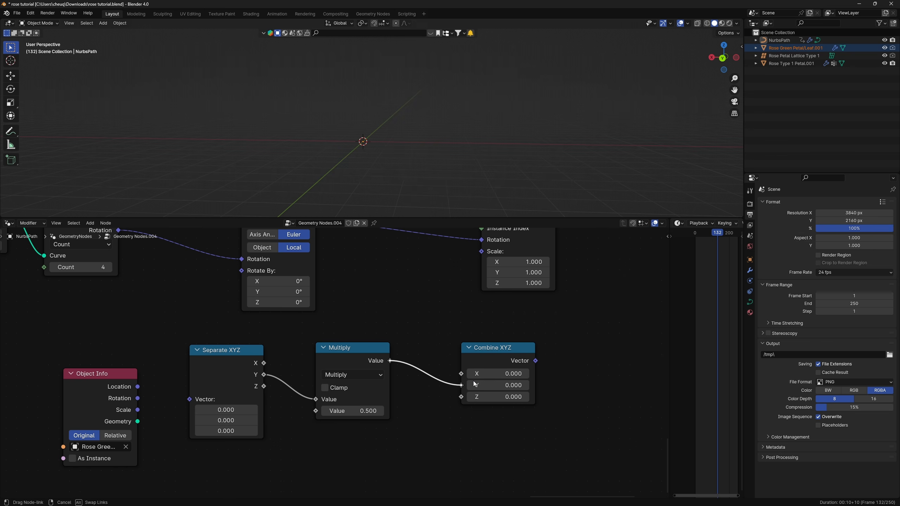
drag(474, 384, 474, 383)
drag(493, 354, 449, 356)
drag(220, 360, 247, 362)
Step: Add a Vector Rotate node after the Combine XYZ node
key(shift+a)
click(429, 314)
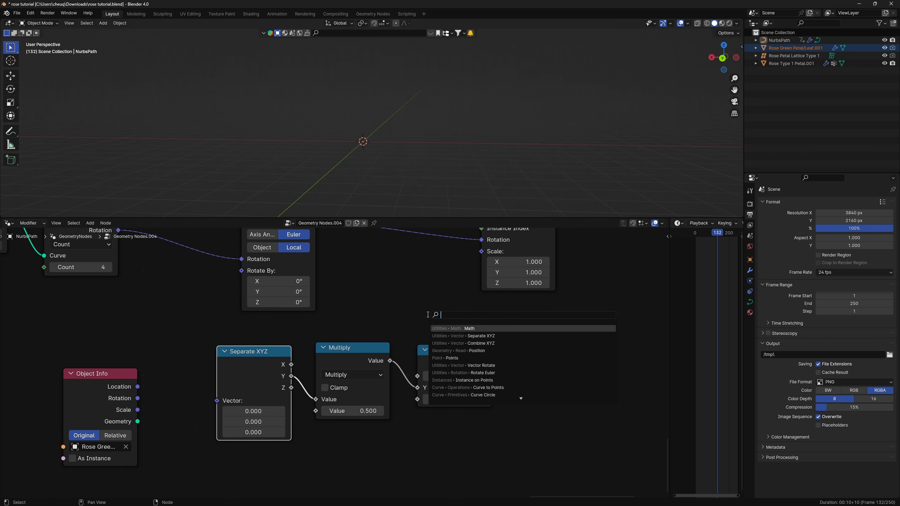
key(Down)
key(Down)
key(Down)
key(Down)
key(Down)
key(Return)
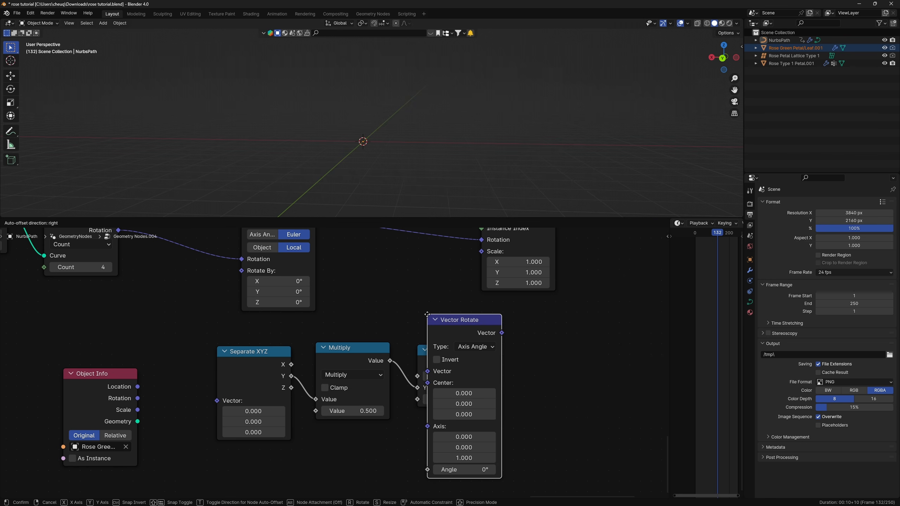
click(516, 319)
Step: Add a Position node and connect it to the Vector inputs of both Separate XYZ and Vector Rotate
key(shift+a)
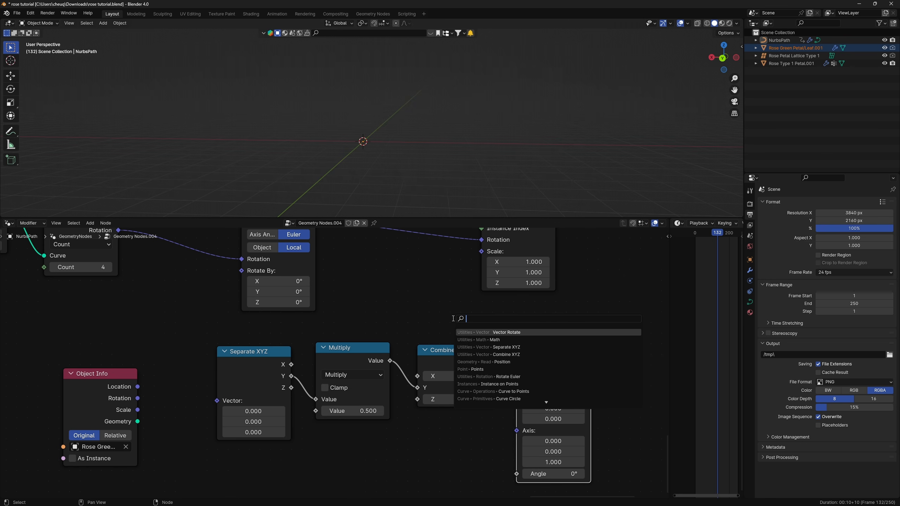
text(pos)
key(Return)
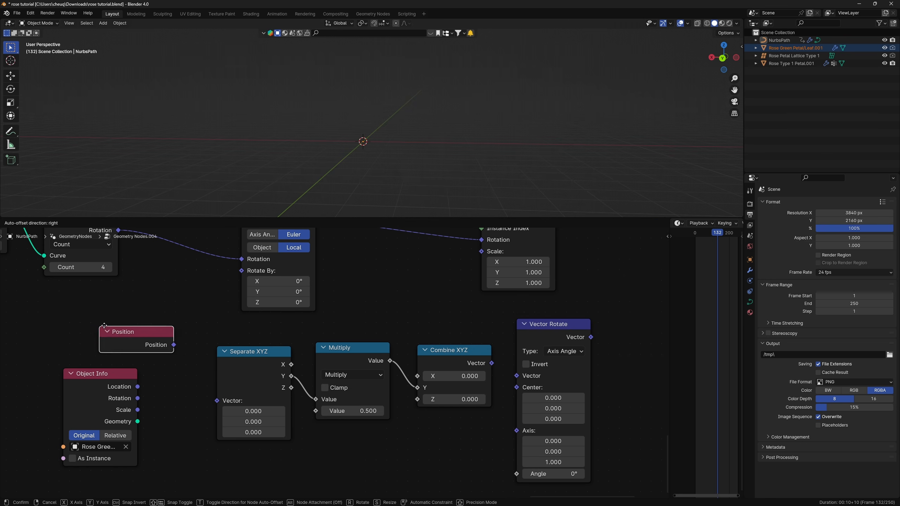
click(110, 325)
drag(227, 406, 227, 407)
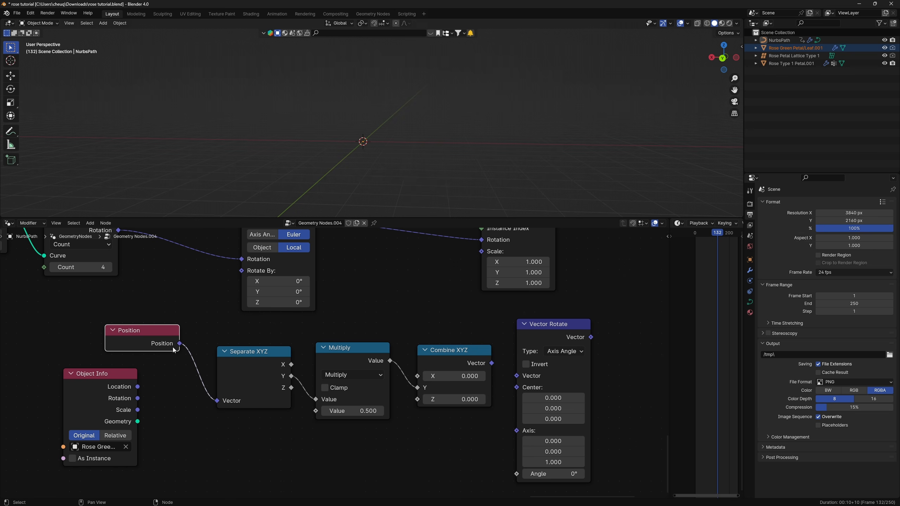
drag(523, 373, 522, 374)
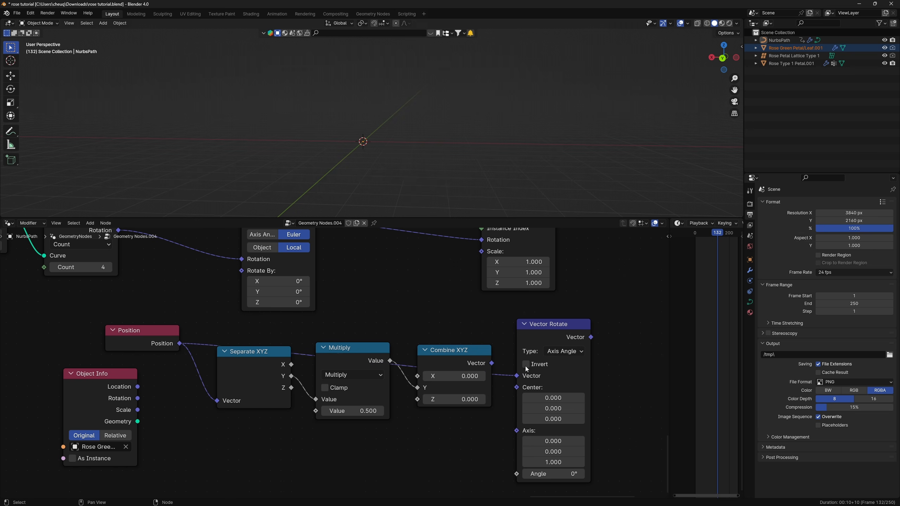
Step: Arrange the Separate XYZ, Multiply and Combine XYZ chain below the Position link and connect the combined Vector to the Vector Rotate Angle
drag(546, 324, 537, 302)
click(452, 351)
drag(439, 453, 254, 352)
drag(455, 352, 471, 422)
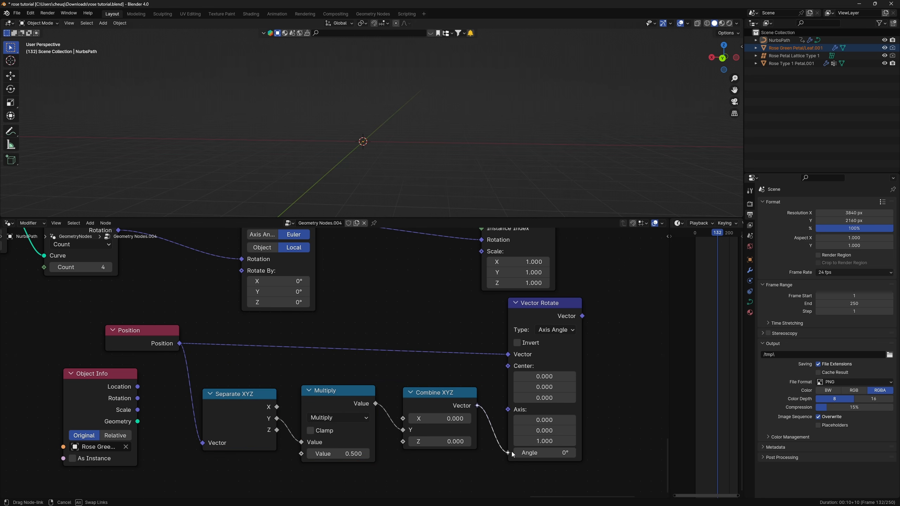
drag(512, 452, 512, 452)
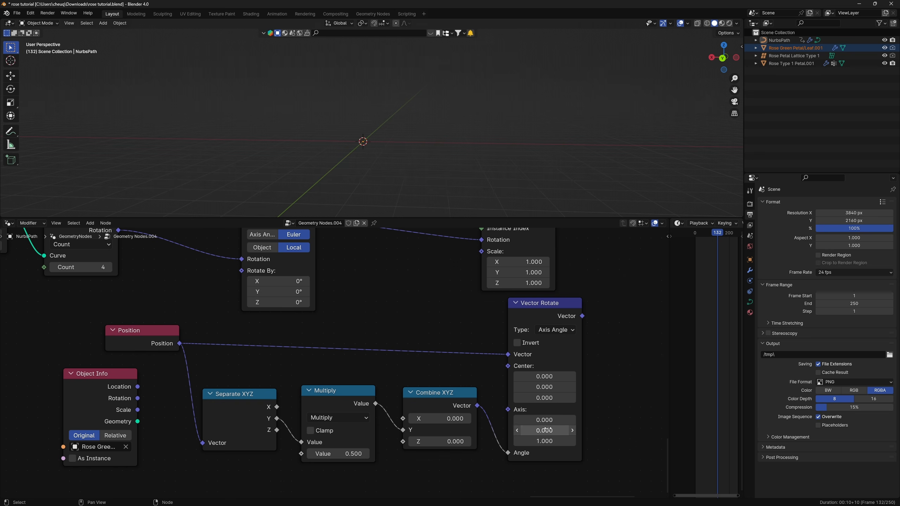
Step: Move the Object Info node up beside the Position node, level with it
scroll(365, 420, down, 3)
middle_drag(365, 420, 362, 405)
drag(149, 382, 96, 353)
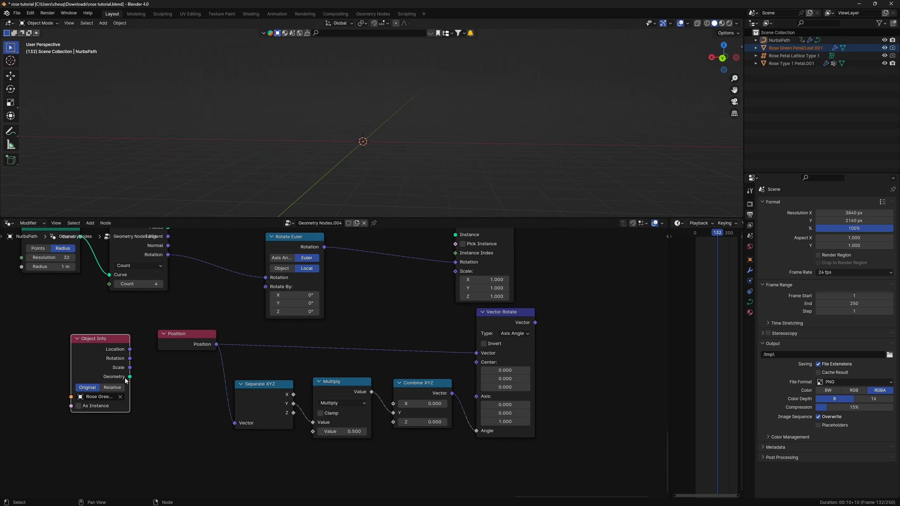
scroll(366, 338, up, 1)
middle_drag(365, 338, 362, 363)
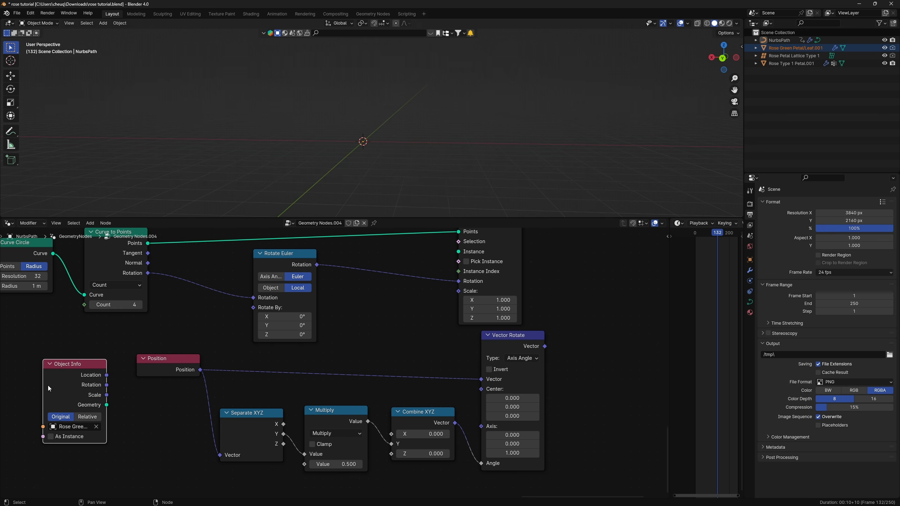
drag(46, 386, 64, 380)
Step: Add a Set Position node and route the Object Info Geometry through it into the Instance input of Instance on Points
key(shift+a)
text(s)
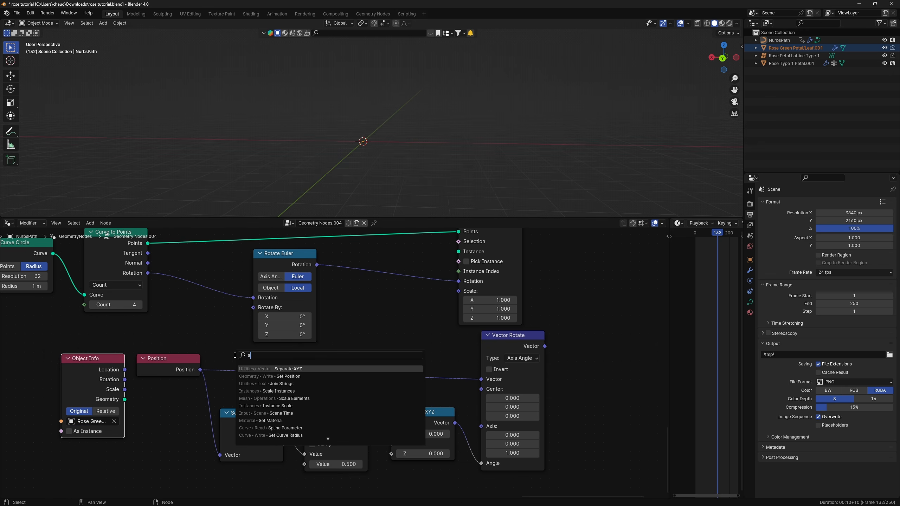
text(et po)
key(Return)
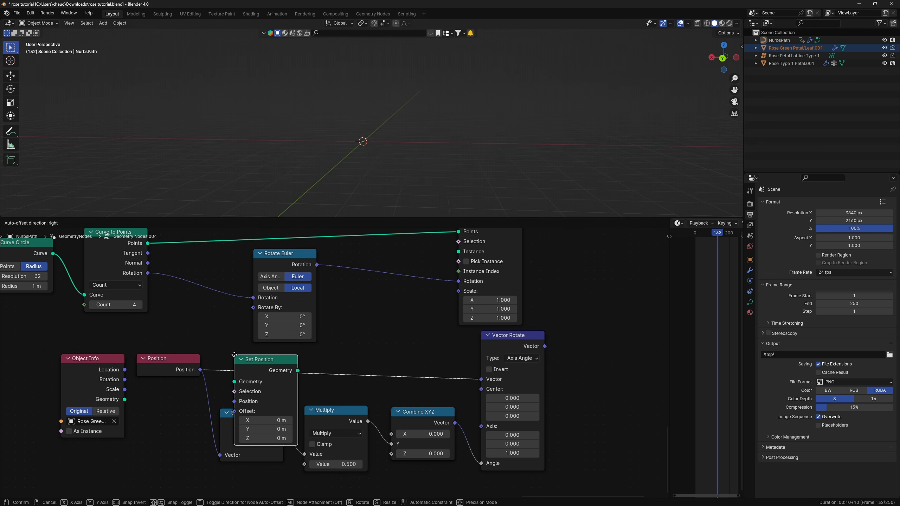
click(348, 281)
drag(124, 400, 465, 256)
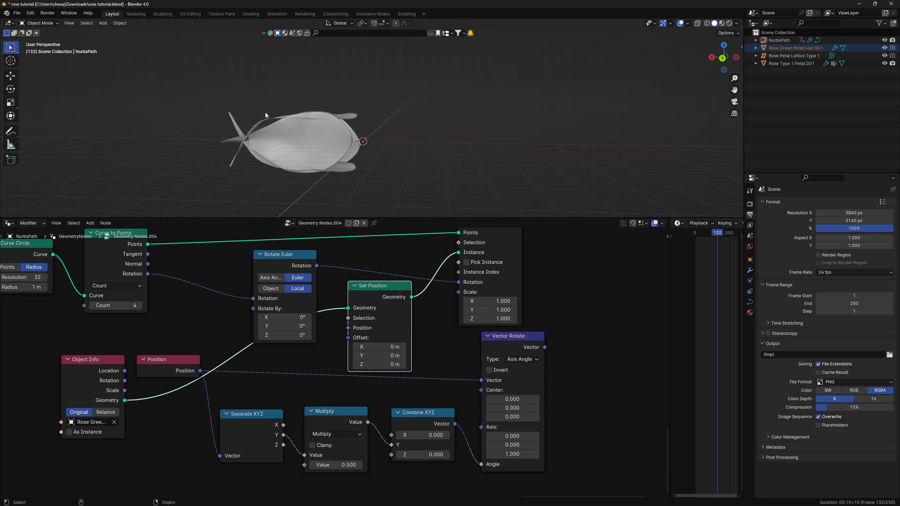
Step: Connect the Vector Rotate output to the Set Position node's Position input and set the Multiply value to -1.120
shift+scroll(466, 351, down, 1)
drag(544, 334, 350, 317)
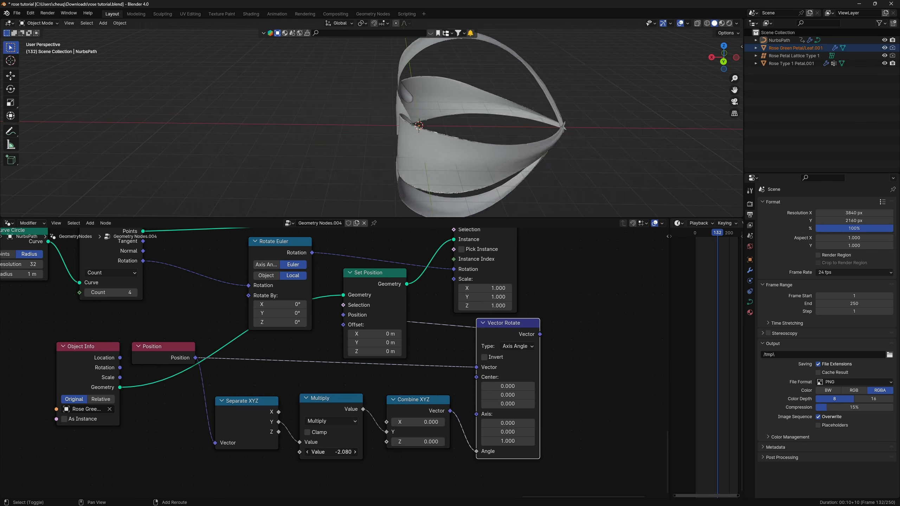
drag(331, 452, 292, 452)
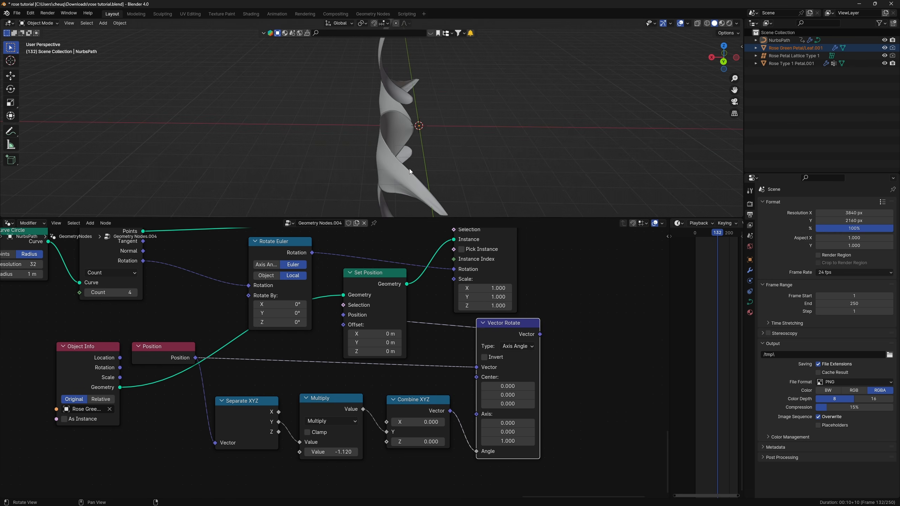
middle_drag(409, 169, 369, 186)
scroll(369, 186, up, 3)
middle_drag(447, 126, 368, 121)
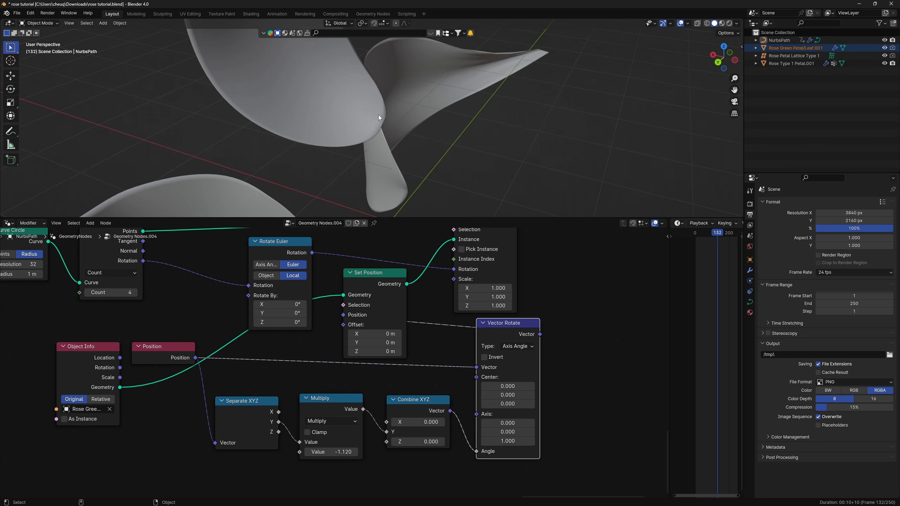
Step: Try an X rotation of 31.9° in the Rotate Euler node and undo it
drag(276, 305, 301, 305)
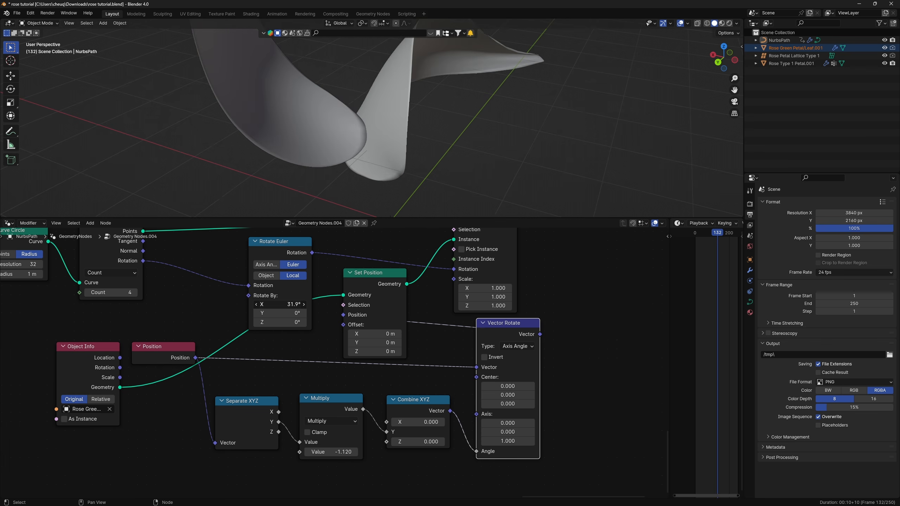
key(ctrl+z)
middle_drag(355, 148, 362, 168)
scroll(320, 147, down, 5)
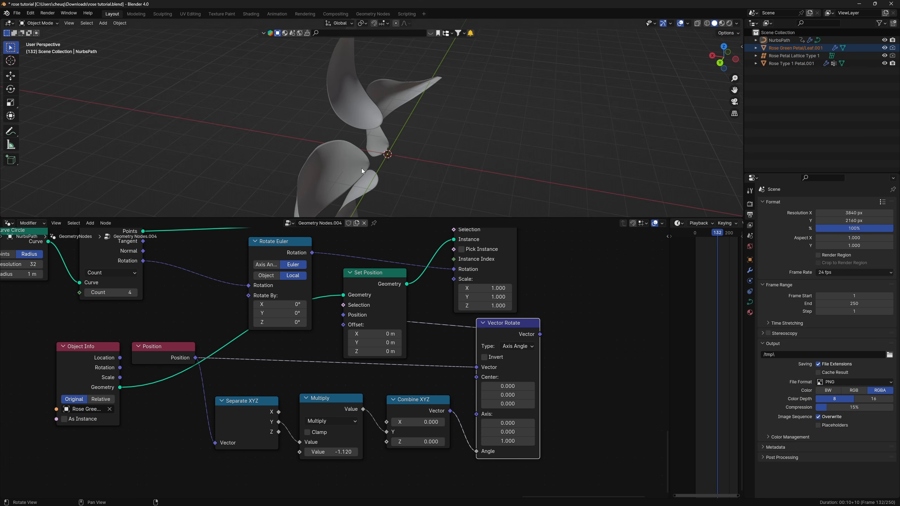
Step: Move the Object Info, Position, Separate XYZ, Multiply, Combine XYZ and Vector Rotate nodes together below the rest of the node tree
mouse_move(336, 456)
mouse_down()
mouse_move(290, 456)
mouse_move(350, 456)
mouse_move(328, 456)
mouse_up()
drag(454, 441, 222, 364)
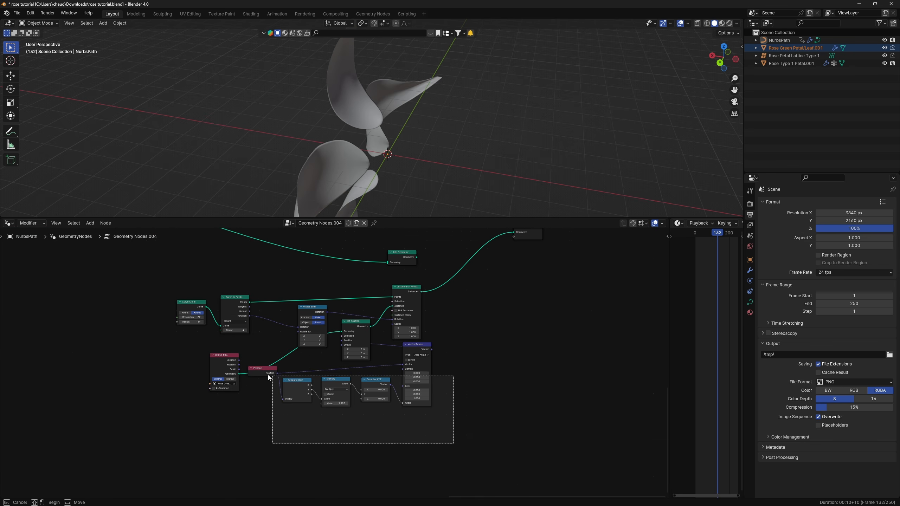
key(g)
click(352, 409)
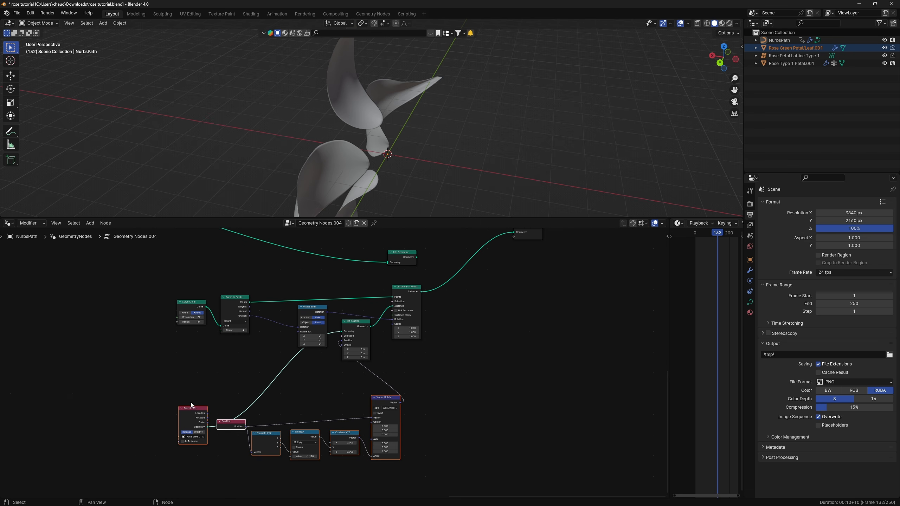
Step: Move the Object Info node up beneath Curve to Points and the Set Position node down beside Vector Rotate
click(191, 407)
key(g)
click(238, 349)
drag(369, 334, 450, 383)
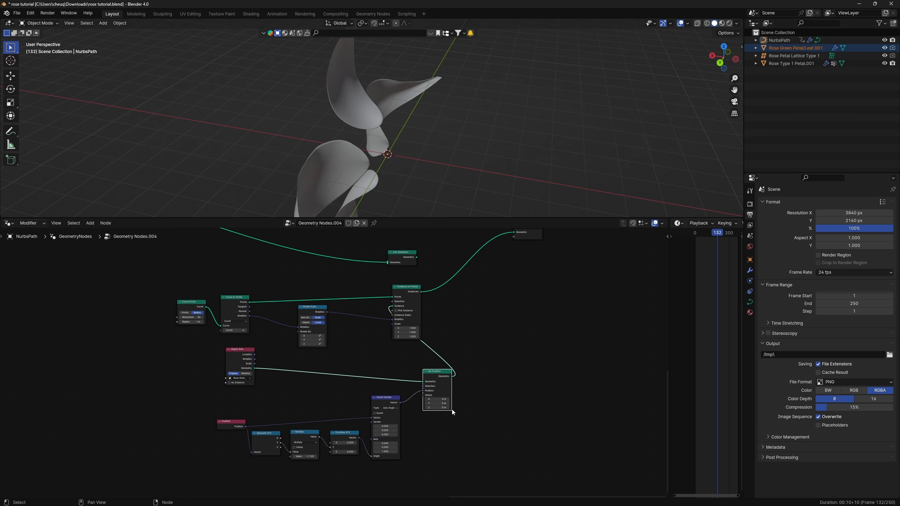
Step: Duplicate the bend chain from Position through Vector Rotate and Set Position, placing the copied Set Position between Object Info and the original Set Position
drag(517, 476, 200, 402)
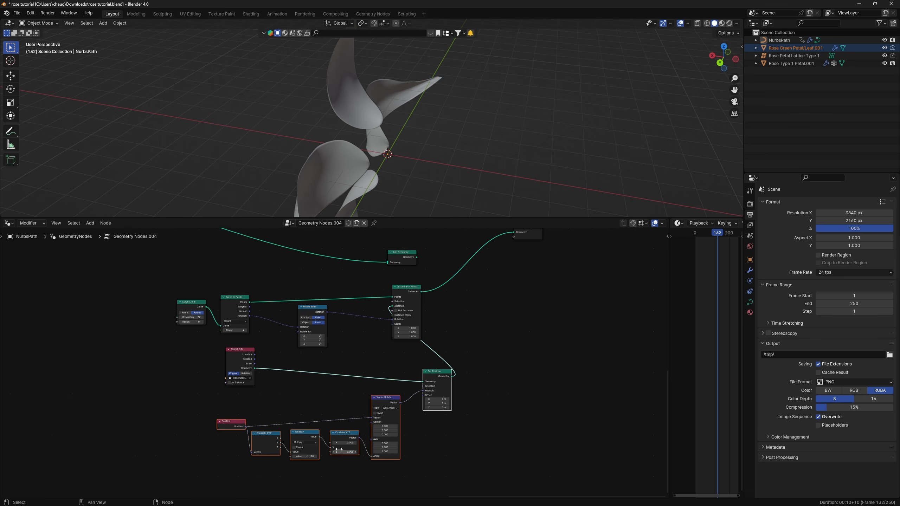
middle_drag(300, 456, 186, 396)
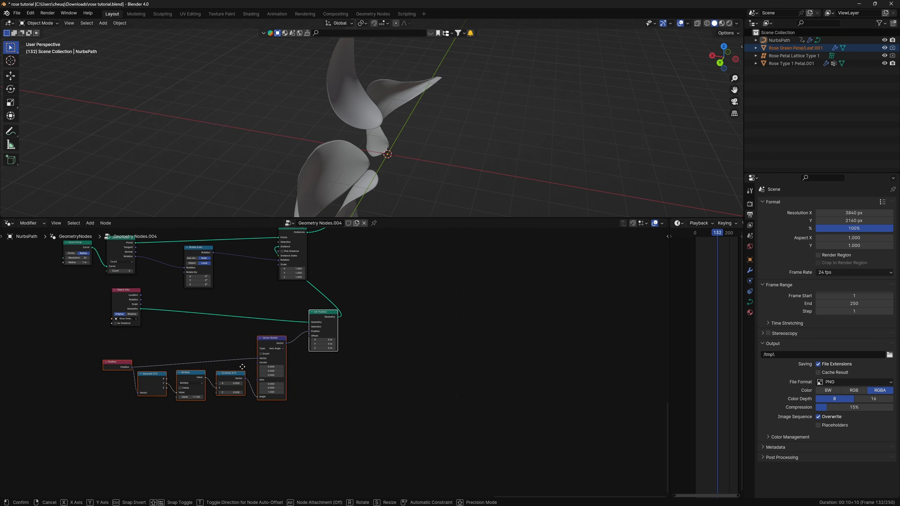
key(shift+d)
middle_drag(333, 327, 431, 376)
key(g)
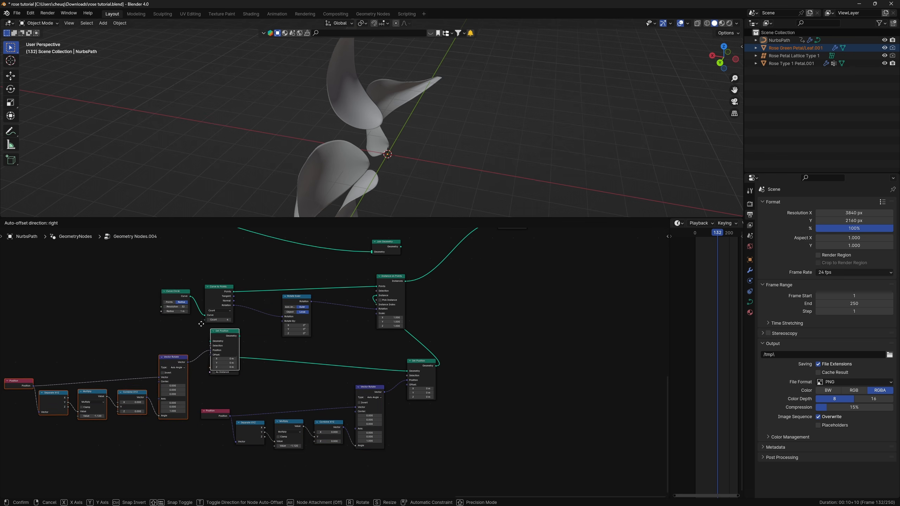
click(202, 326)
click(226, 342)
drag(224, 347, 287, 362)
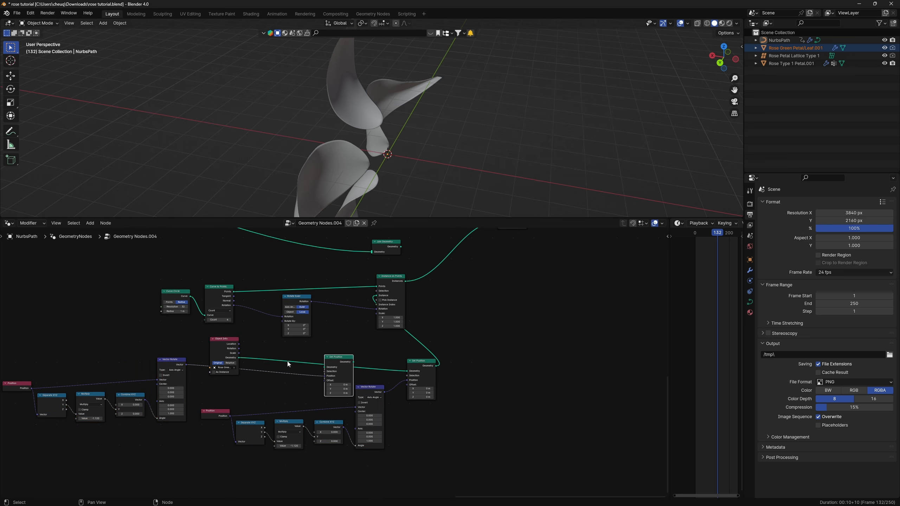
Step: Route the Object Info geometry through the duplicated Set Position and on into the original Set Position, tidying the node spacing
scroll(287, 362, up, 3)
click(120, 348)
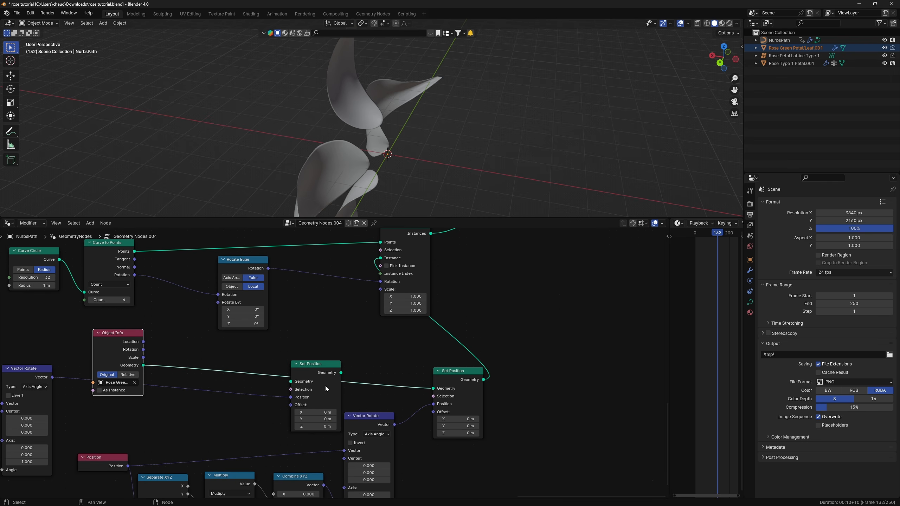
drag(143, 366, 158, 357)
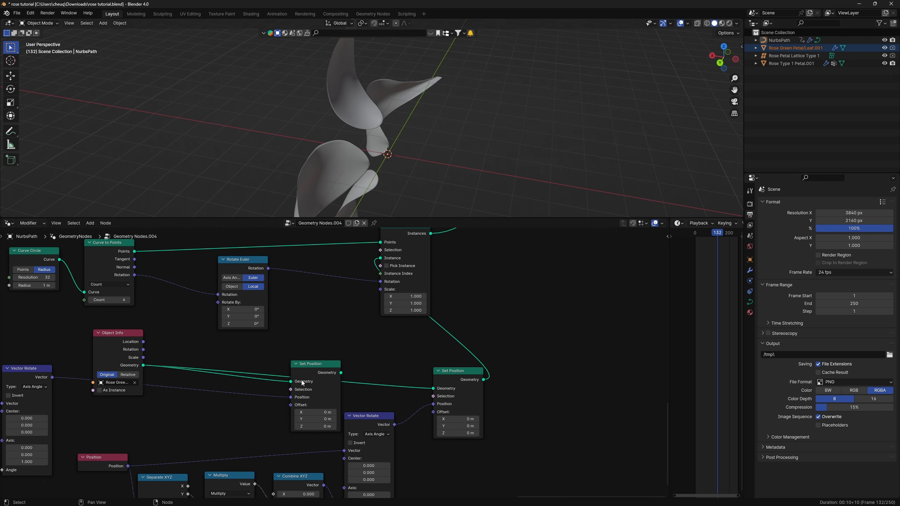
drag(341, 373, 353, 357)
drag(439, 391, 437, 390)
scroll(316, 387, down, 1)
middle_drag(316, 387, 443, 392)
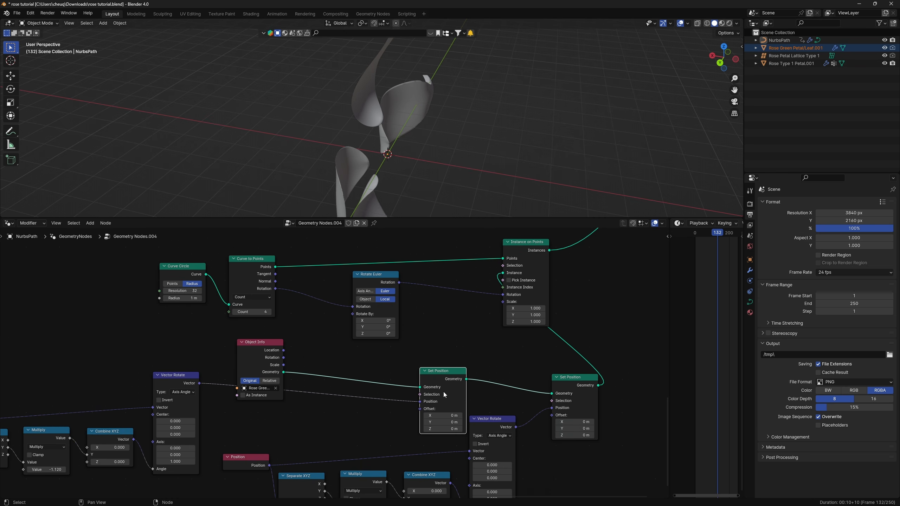
drag(443, 392, 374, 381)
middle_drag(190, 420, 381, 391)
mouse_move(554, 355)
mouse_down()
mouse_move(537, 358)
mouse_move(544, 355)
mouse_up()
middle_drag(405, 390, 401, 375)
Step: In the duplicated chain, feed Separate XYZ's Z into Multiply and Multiply's output into Combine XYZ's Z
scroll(387, 383, up, 6)
middle_drag(121, 452, 274, 414)
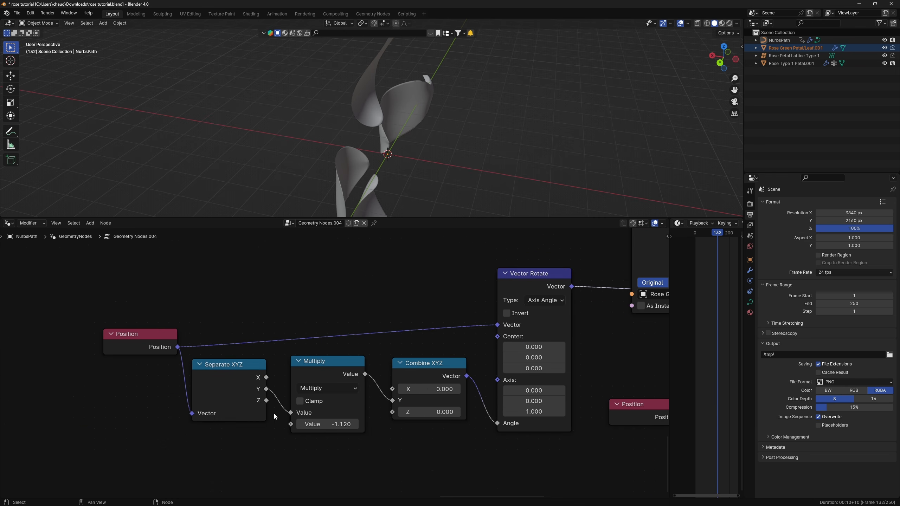
drag(290, 416, 291, 413)
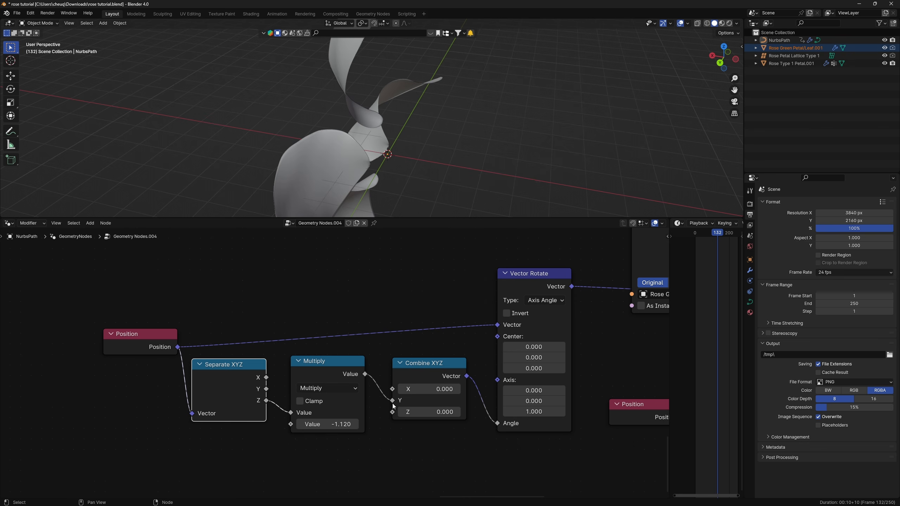
drag(393, 400, 393, 413)
scroll(427, 407, up, 2)
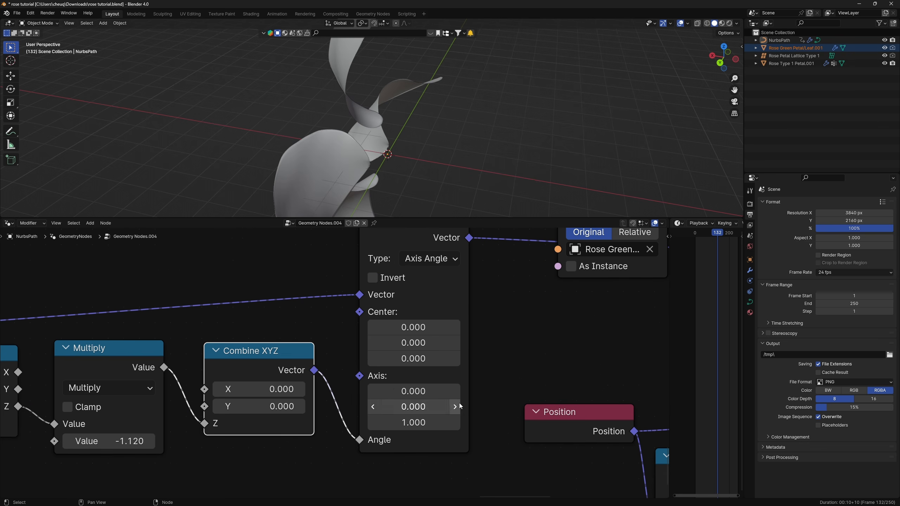
Step: Set the duplicated Vector Rotate's axis to 1 in Y and 0 in Z
click(427, 407)
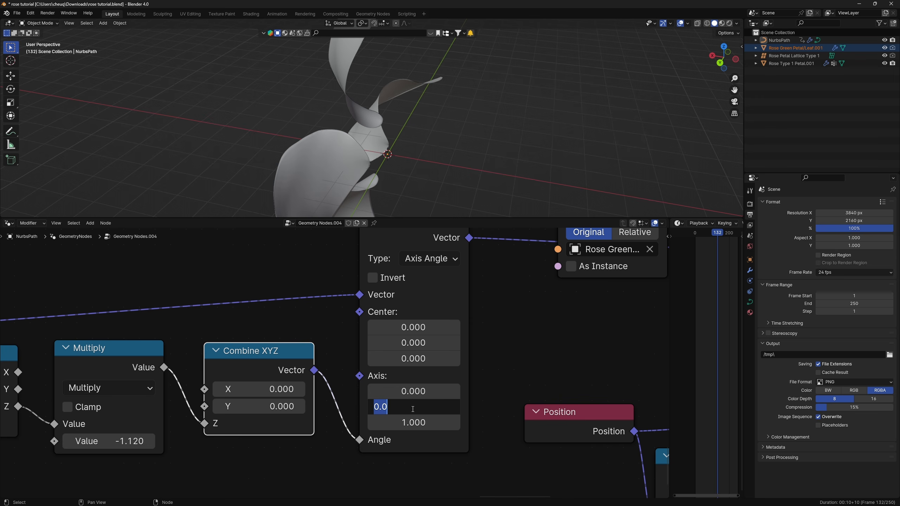
key(Return)
click(421, 422)
text(0)
key(Return)
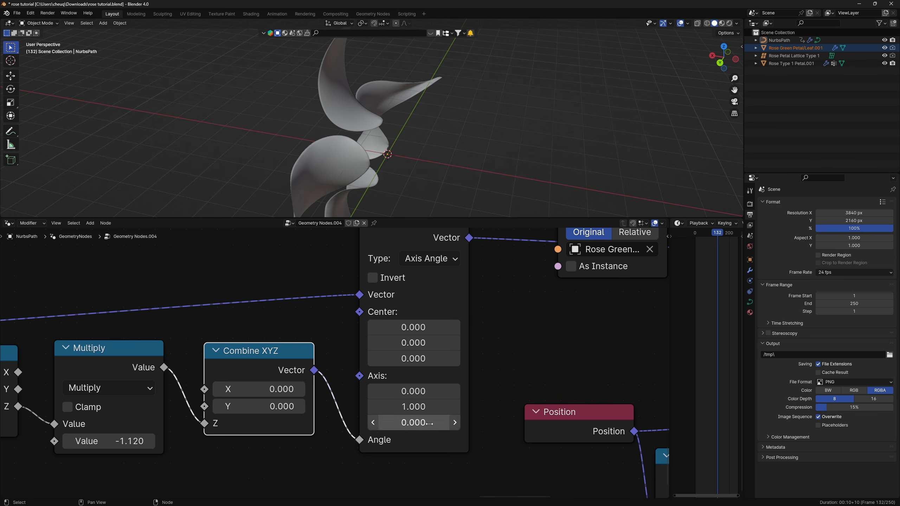
Step: Try a Multiply value of about -2.02 in the duplicated bend chain
scroll(449, 395, down, 2)
scroll(165, 399, down, 3)
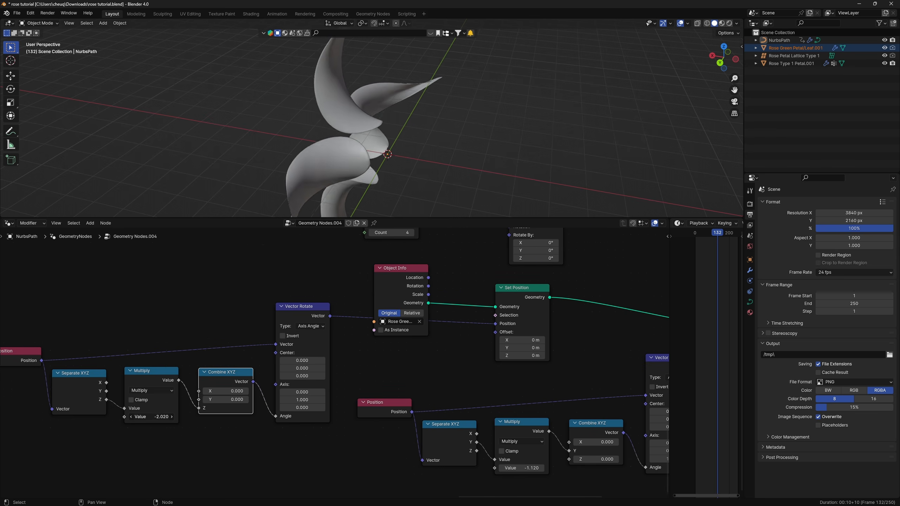
drag(151, 417, 145, 417)
Step: Move the original bend chain down so that it sits below the duplicated chain
scroll(312, 362, down, 6)
middle_drag(336, 369, 321, 366)
drag(497, 421, 301, 356)
key(g)
click(405, 467)
Step: Frame the two bend chains separately, labelling the duplicate "z bend" and the original "y bend"
drag(358, 391, 44, 321)
key(g)
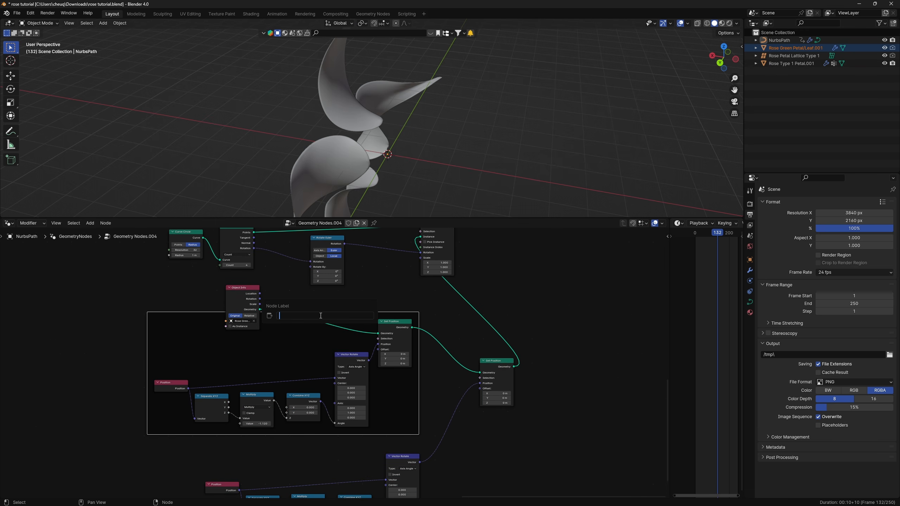
key(Return)
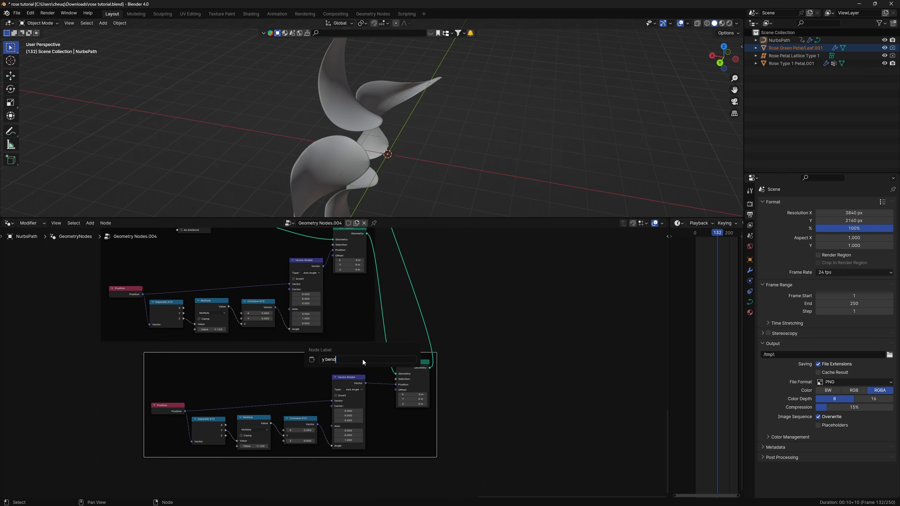
key(Return)
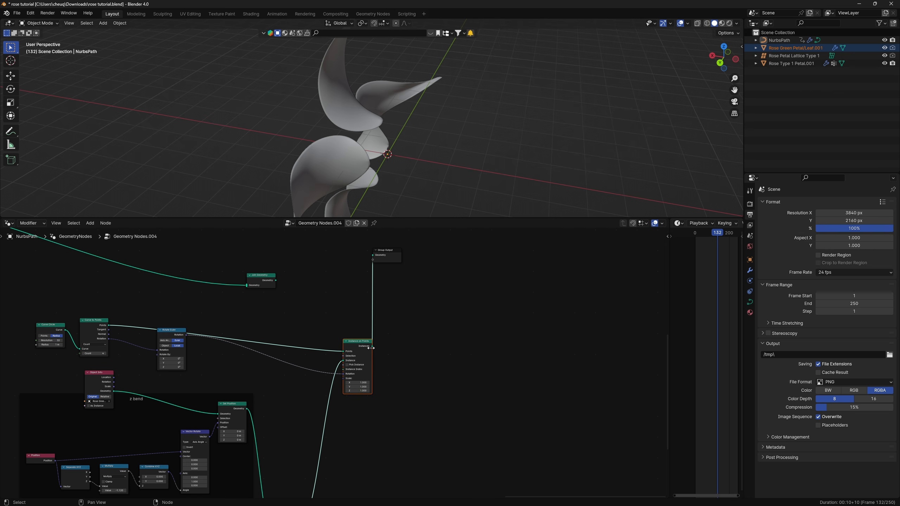
Step: Connect Instance on Points into the Join Geometry node and send the joined geometry to the Group Output
drag(370, 348, 244, 288)
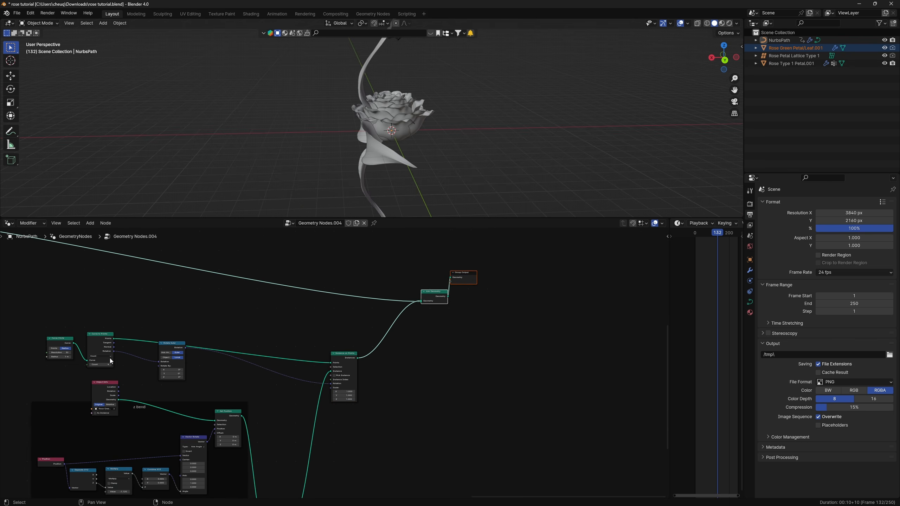
middle_drag(211, 385, 230, 333)
drag(77, 333, 319, 505)
middle_drag(424, 300, 349, 321)
Step: Insert a Transform Geometry node between Instance on Points and Join Geometry, with a Y rotation of -90°
key(shift+a)
text(tr)
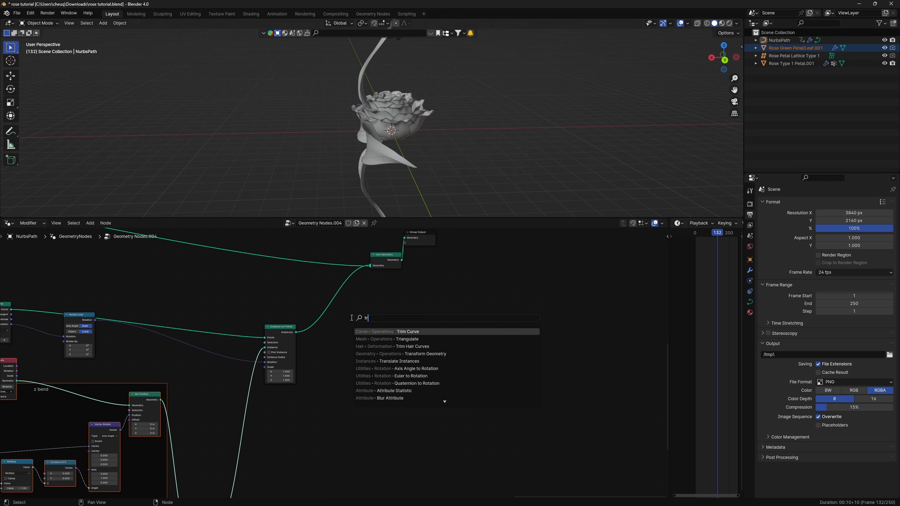
click(421, 354)
click(342, 338)
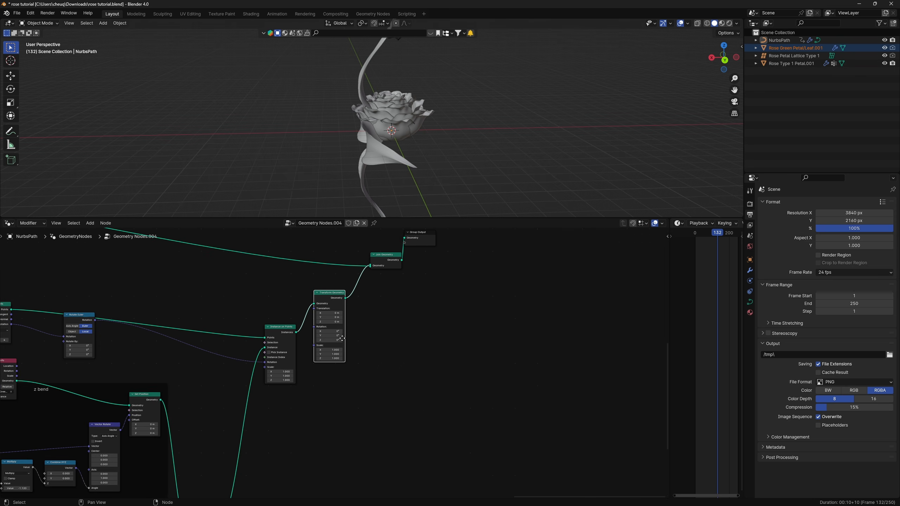
scroll(342, 339, up, 3)
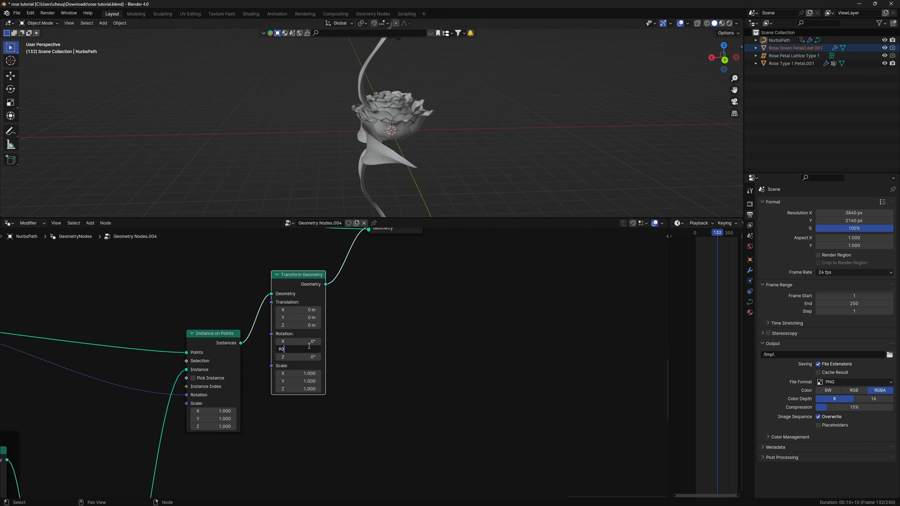
key(Return)
key(minus)
Step: Move the Rotate Euler node clear of the points link and set its X rotation to 180°
middle_drag(290, 343, 641, 324)
scroll(301, 428, down, 1)
middle_drag(249, 308, 260, 339)
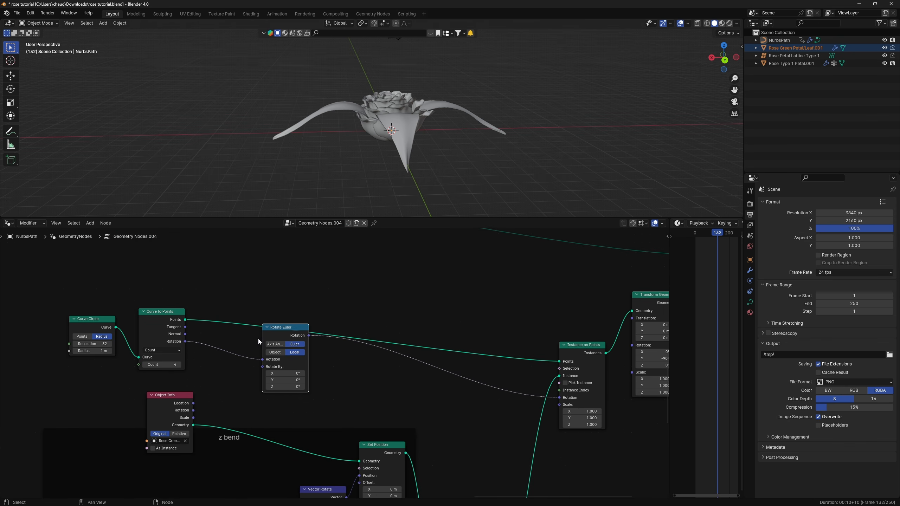
drag(279, 328, 309, 353)
scroll(307, 365, up, 2)
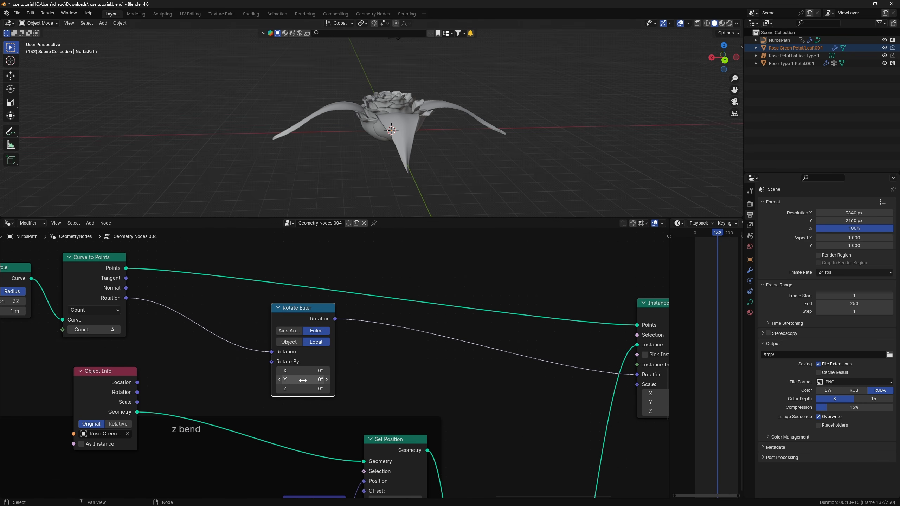
click(304, 371)
text(18)
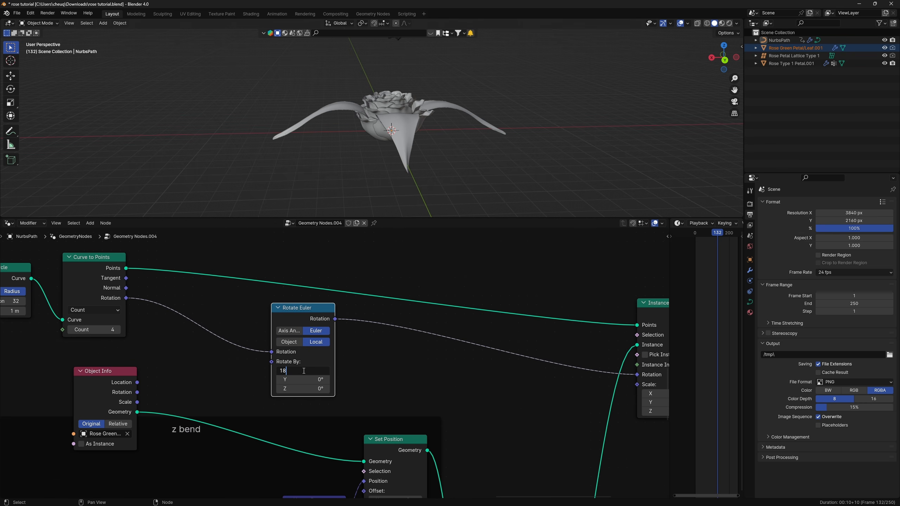
text(0)
key(Return)
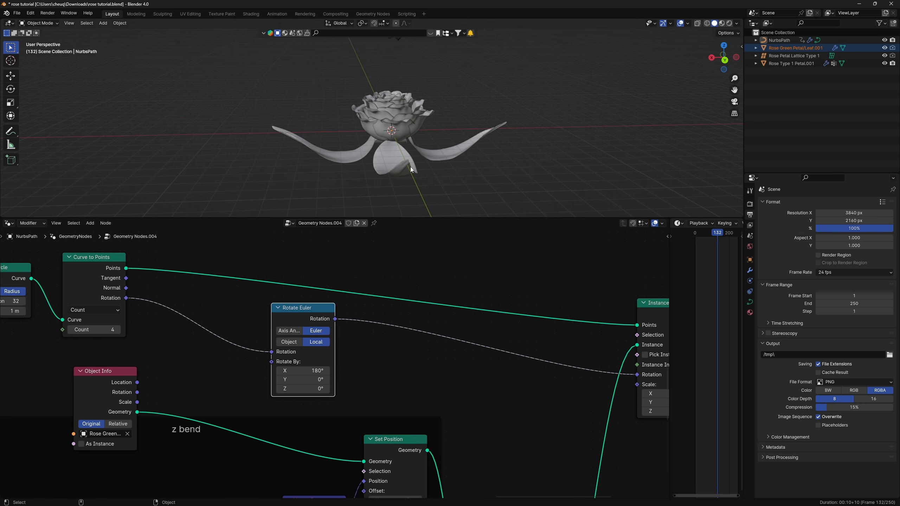
Step: Set the Rotate Euler node's Z rotation to about -96.6°
drag(303, 389, 264, 389)
shift+middle_drag(417, 69, 391, 127)
scroll(392, 128, up, 3)
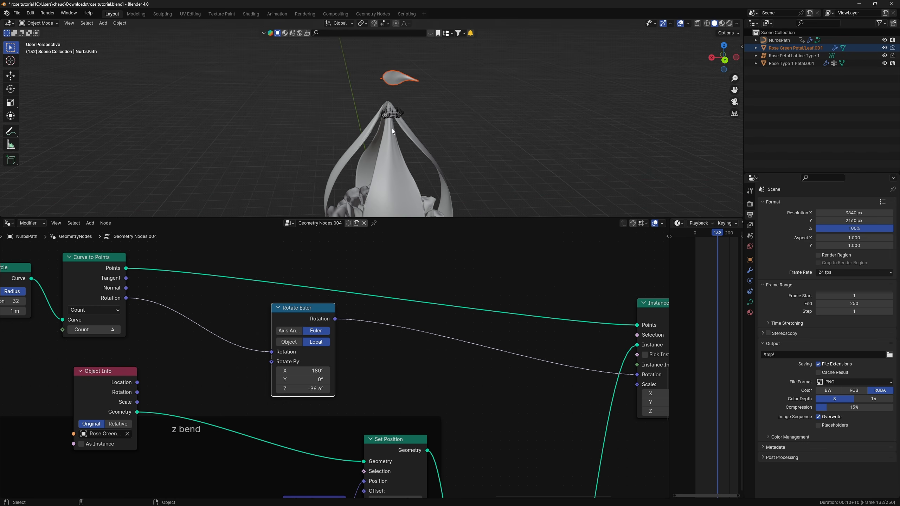
Step: Raise the y bend frame's Multiply value to weaken its bend, and set the z bend frame's Multiply value to 0
scroll(392, 128, down, 5)
middle_drag(337, 468, 452, 324)
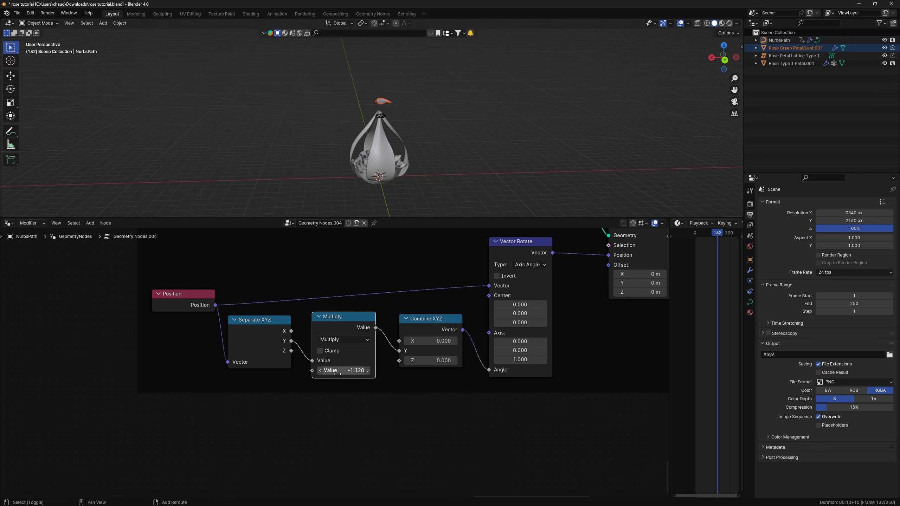
drag(338, 374, 366, 374)
shift+middle_drag(405, 148, 374, 162)
scroll(426, 263, down, 6)
middle_drag(426, 263, 359, 386)
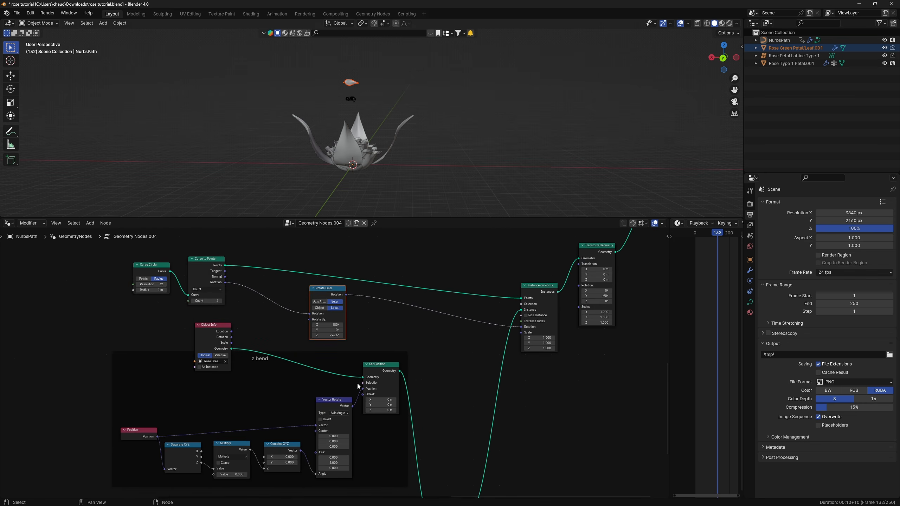
Step: Set the Rotate Euler node's Z rotation to about -148° to fold the green leaves up around the rose
scroll(329, 280, up, 7)
shift+drag(337, 386, 325, 386)
middle_drag(380, 188, 410, 127)
scroll(380, 210, up, 6)
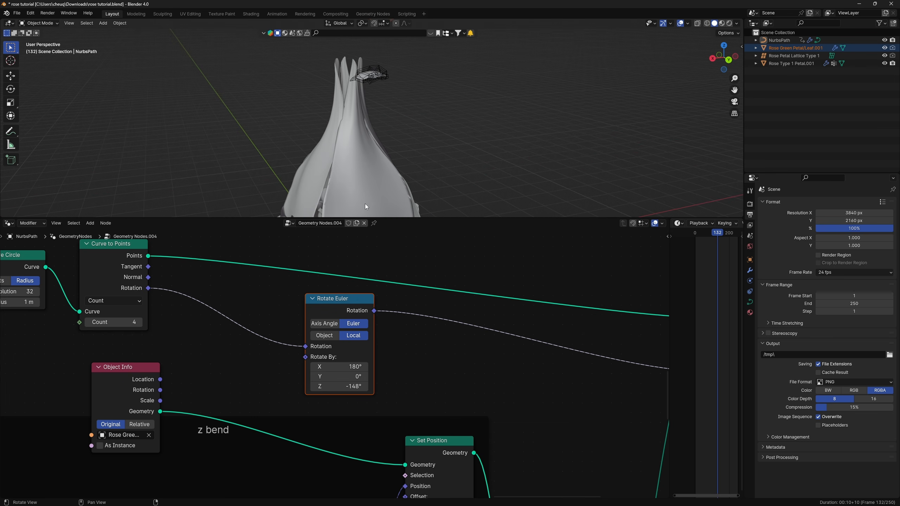
shift+middle_drag(365, 204, 389, 125)
middle_drag(385, 89, 395, 97)
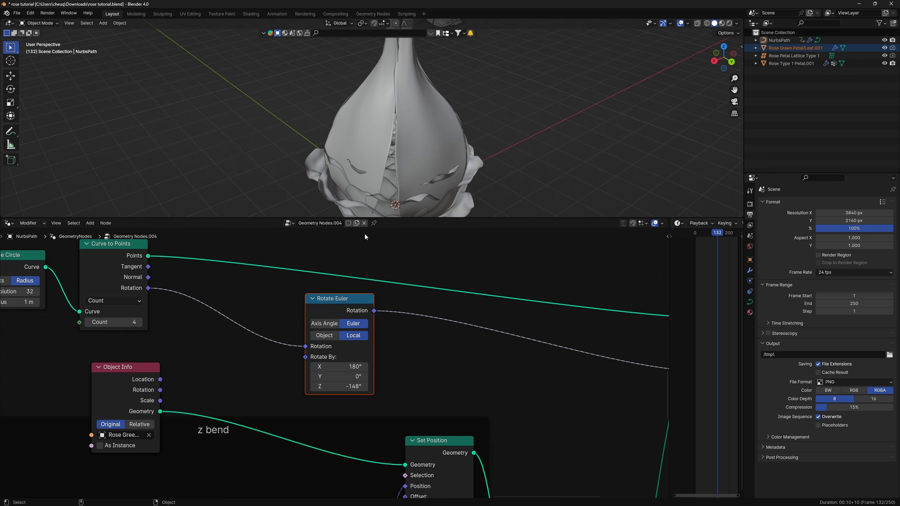
Step: Move the Object Info node into the z bend frame and raise that frame's Multiply value above 0
scroll(302, 437, down, 8)
middle_drag(218, 471, 259, 378)
drag(263, 274, 343, 317)
middle_drag(336, 319, 309, 281)
scroll(217, 399, up, 5)
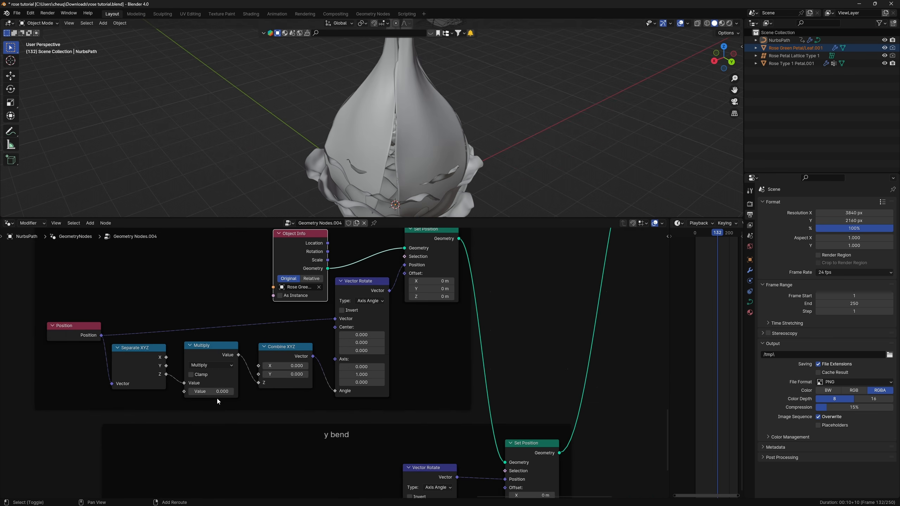
drag(214, 391, 258, 392)
scroll(468, 309, down, 9)
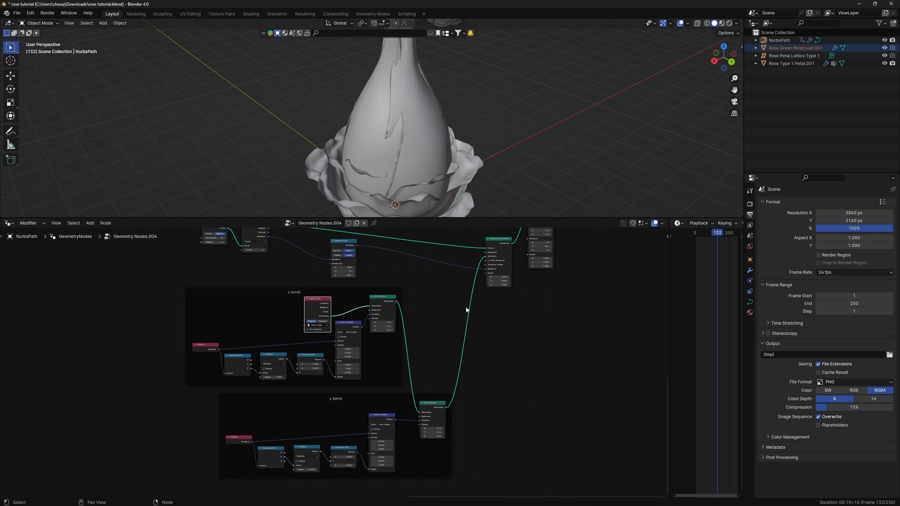
Step: Fine-tune the Rotate Euler rotation to X 180°, Y 0° and Z about -146°
middle_drag(468, 310, 473, 422)
scroll(461, 418, up, 8)
drag(367, 394, 350, 394)
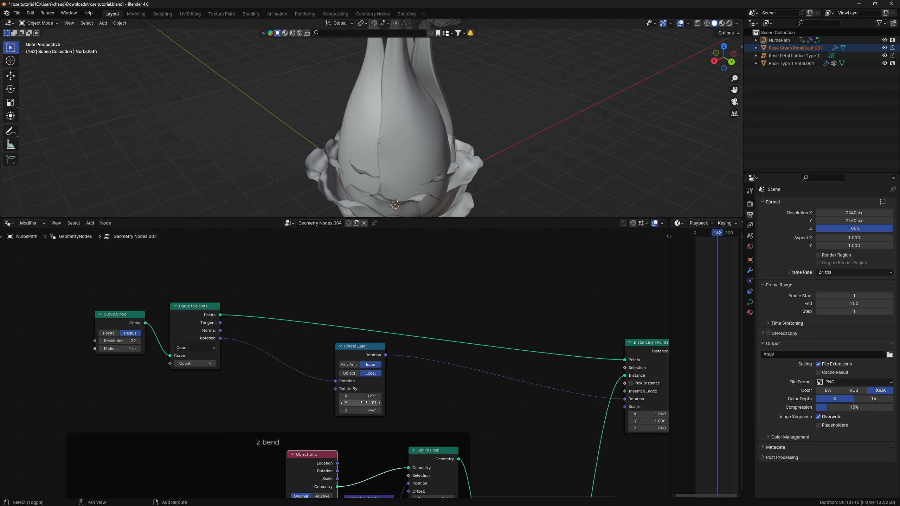
key(ctrl+z)
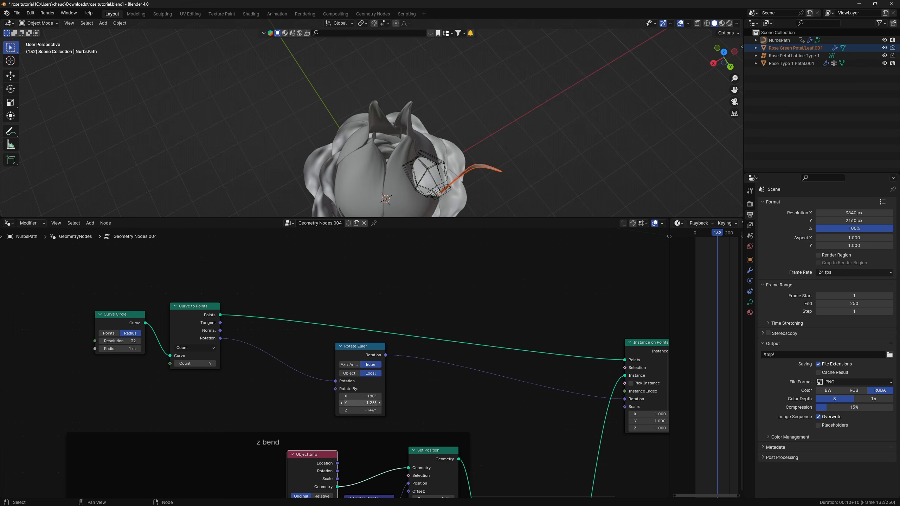
key(Return)
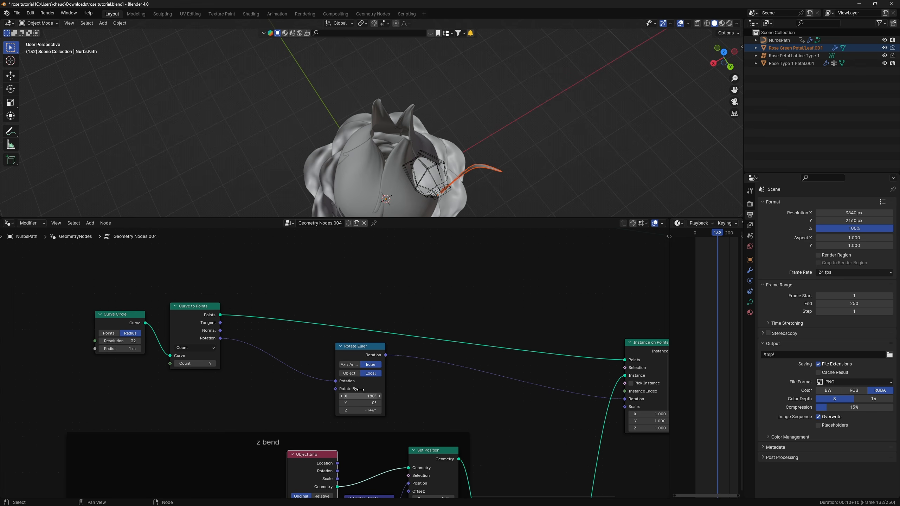
Step: Set the Rotate Euler node's Y rotation to -1° to reduce clipping between the green leaves
scroll(407, 164, up, 6)
middle_drag(412, 93, 406, 150)
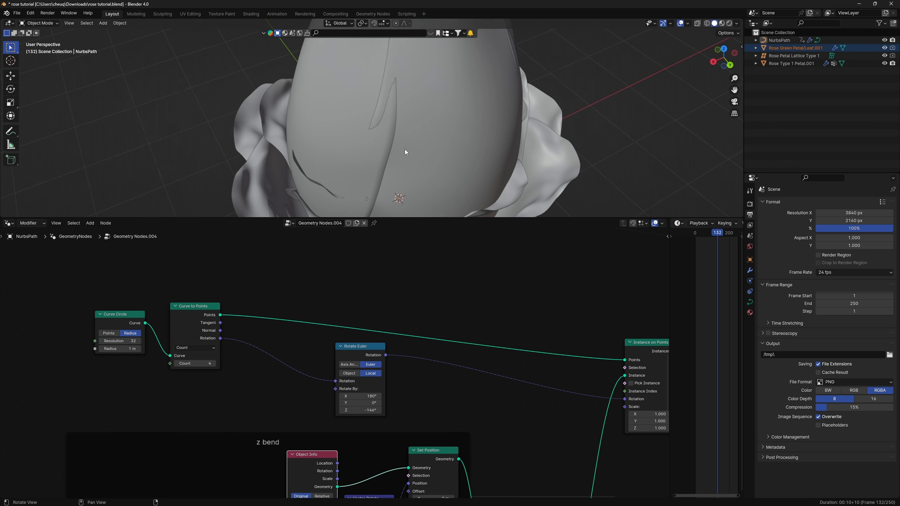
click(369, 403)
text(-1)
key(Return)
Step: Select the rose and fine-tune the Rotate Euler rotation to X 178°, Y -2.76° and Z about -148°
scroll(368, 403, down, 5)
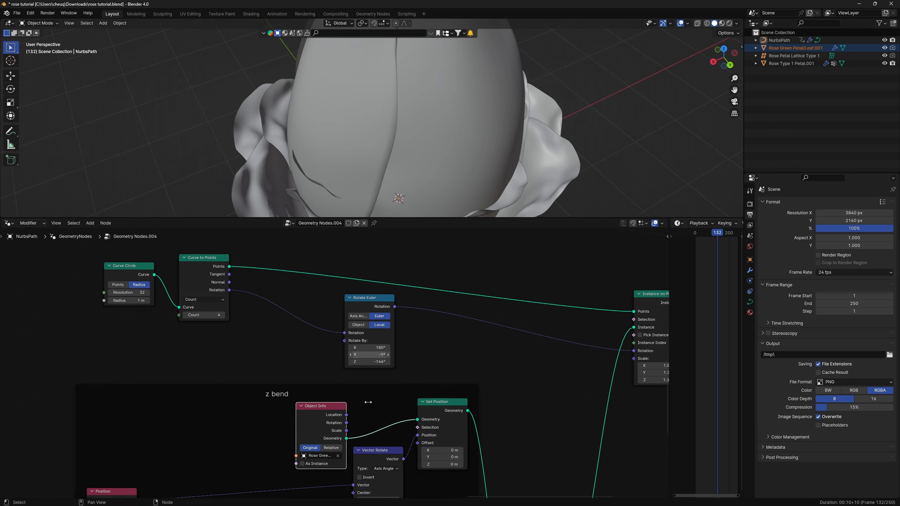
scroll(424, 160, down, 4)
middle_drag(422, 93, 401, 130)
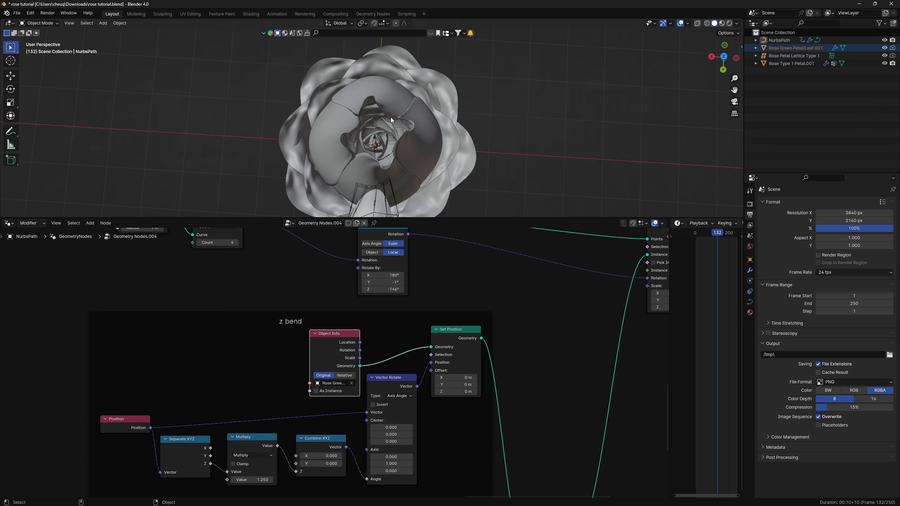
click(401, 130)
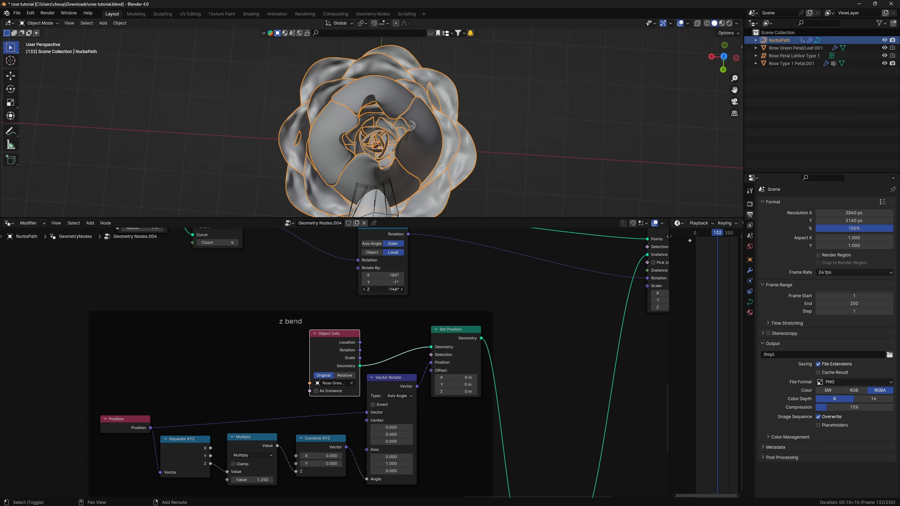
drag(394, 290, 376, 282)
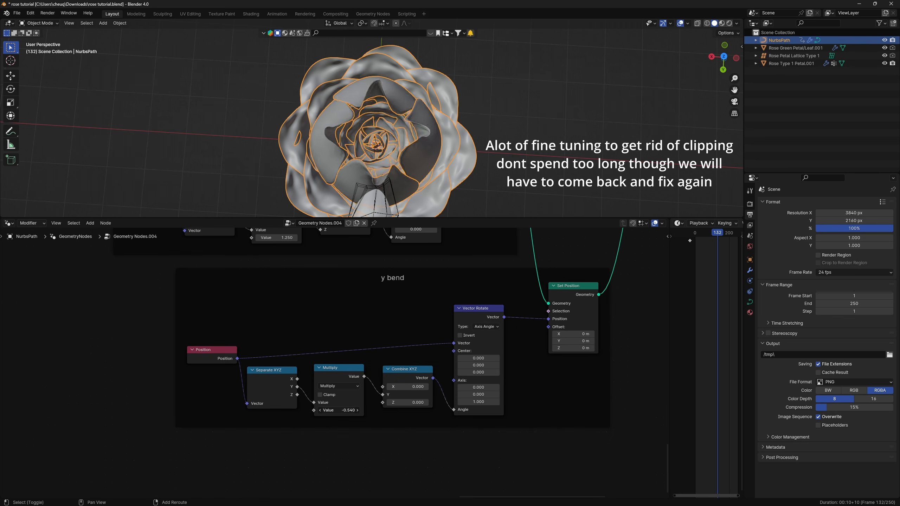
drag(339, 410, 320, 395)
scroll(316, 396, down, 2)
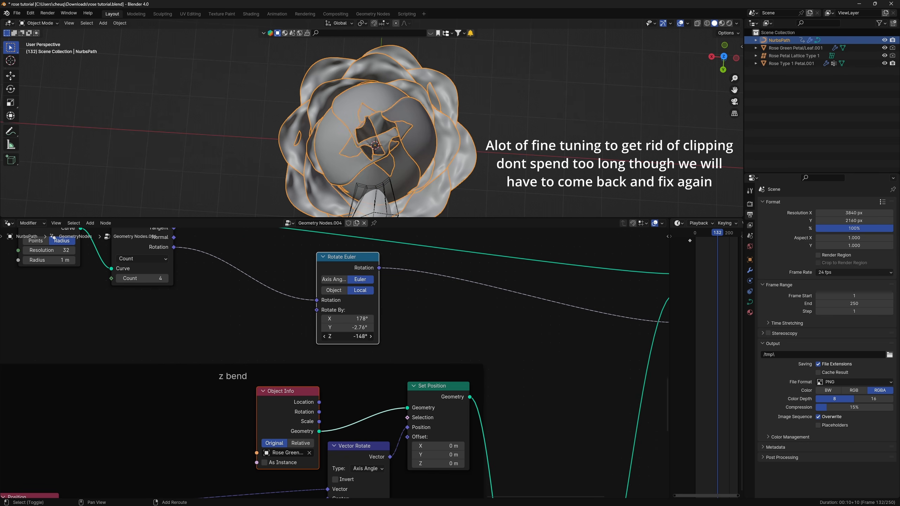
drag(348, 336, 340, 327)
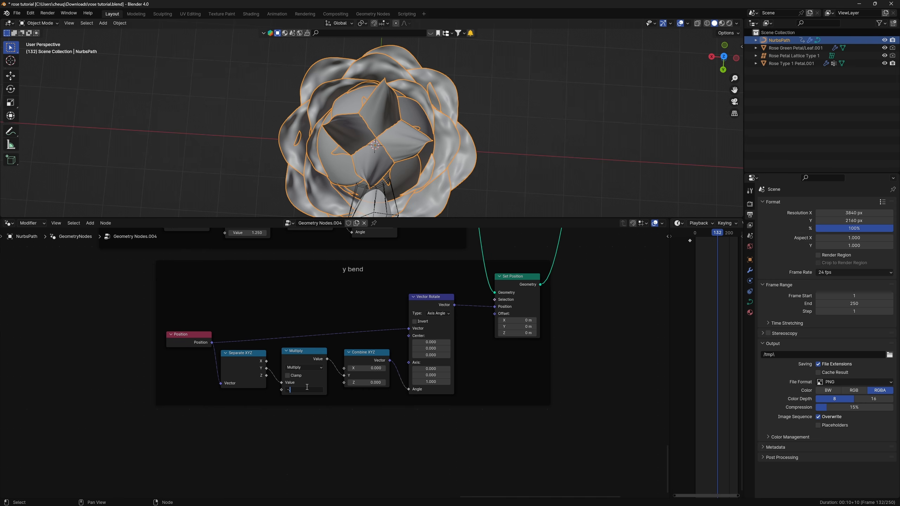
Step: Set the y bend frame's Multiply value to -0.65
click(307, 389)
text(-0)
text(.65)
key(Return)
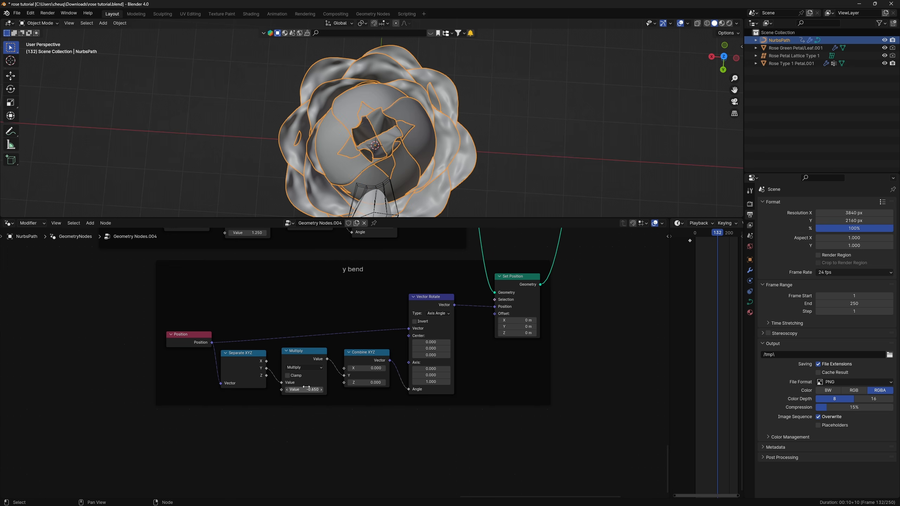
Step: Adjust the Rotate Euler rotation to Y -2.45° and Z about -144° so the leaves close around the rose
scroll(528, 280, down, 6)
middle_drag(514, 259, 398, 433)
scroll(333, 358, up, 8)
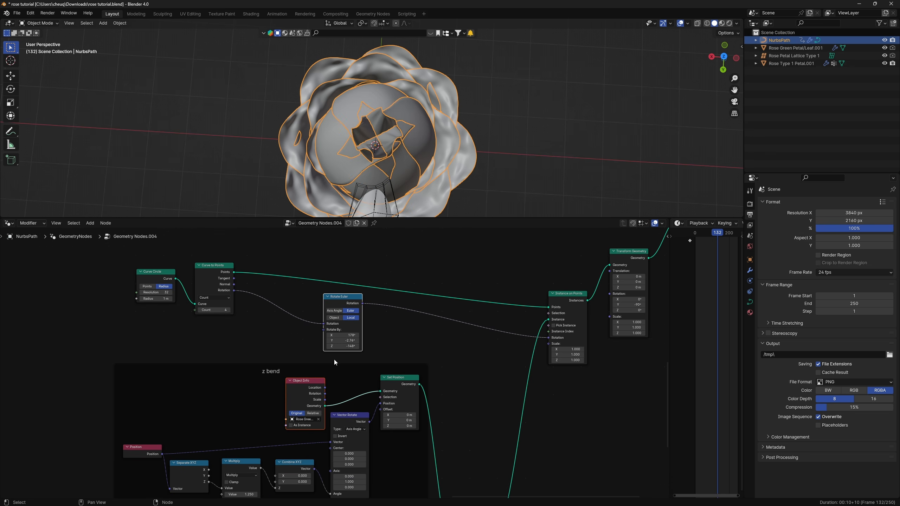
mouse_move(348, 337)
mouse_down()
mouse_move(359, 336)
mouse_move(352, 325)
mouse_up()
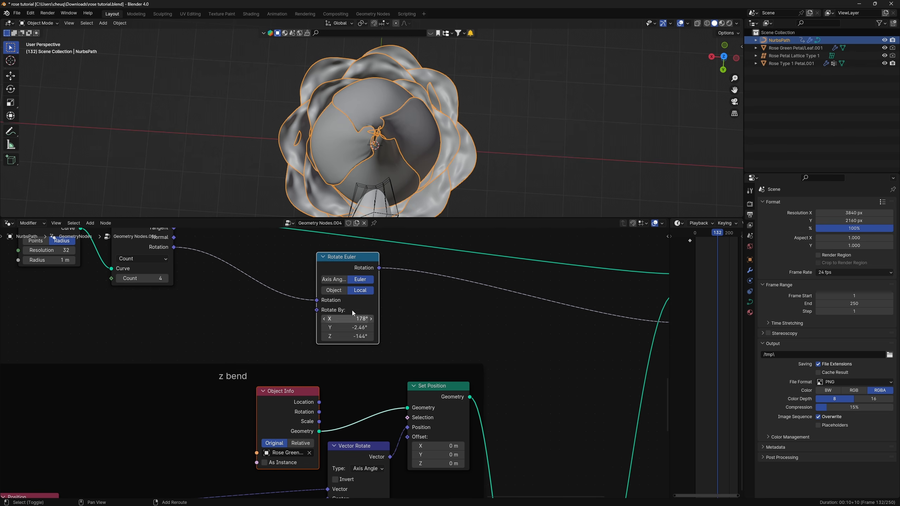
middle_drag(381, 206, 402, 125)
drag(351, 328, 348, 327)
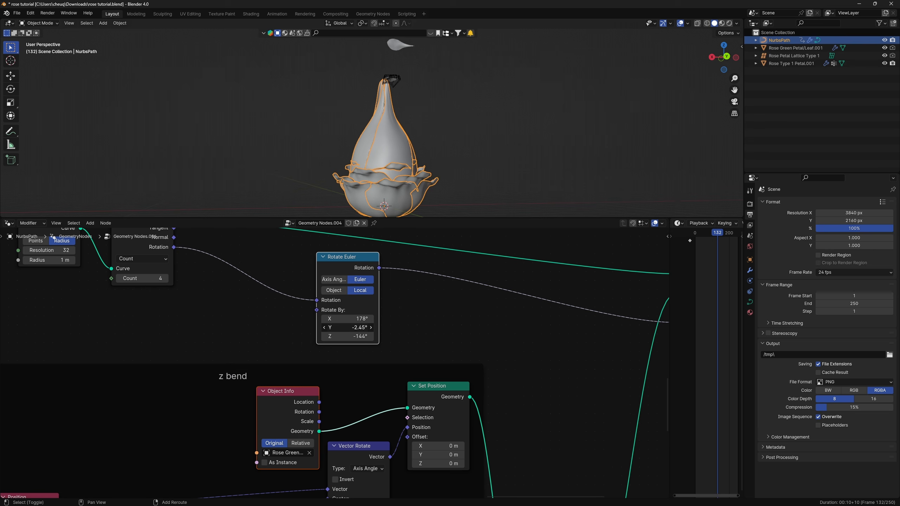
Step: Fine-tune the Rotate Euler rotation to X 175°, Y -3.75° and Z about -139°, and the z bend frame's Multiply value to 1.58
middle_drag(463, 125, 528, 133)
drag(352, 262, 349, 264)
key(alt+a)
scroll(331, 318, down, 10)
middle_drag(309, 384, 312, 301)
scroll(248, 348, up, 8)
click(230, 360)
click(216, 353)
scroll(331, 358, down, 12)
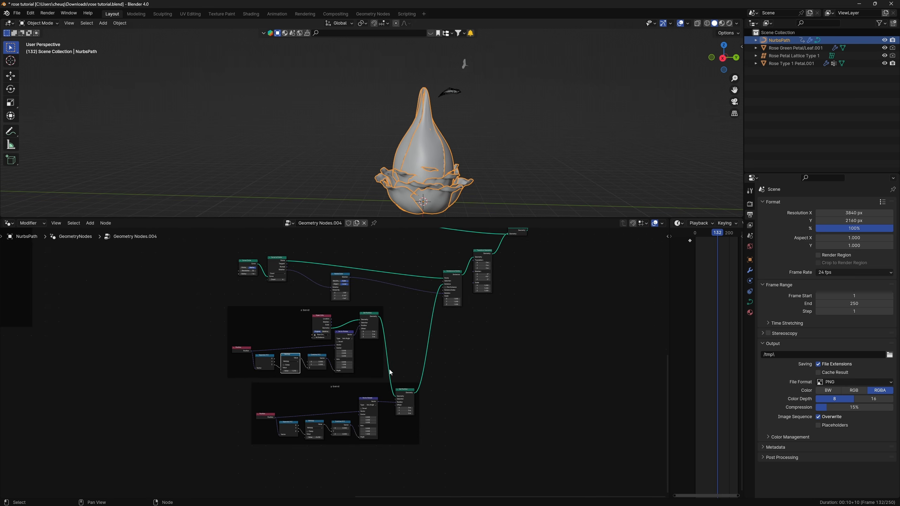
Step: Try cutting the rose petals' link to the Join Geometry node to inspect the green leaves alone
middle_drag(390, 371, 383, 344)
scroll(330, 370, up, 7)
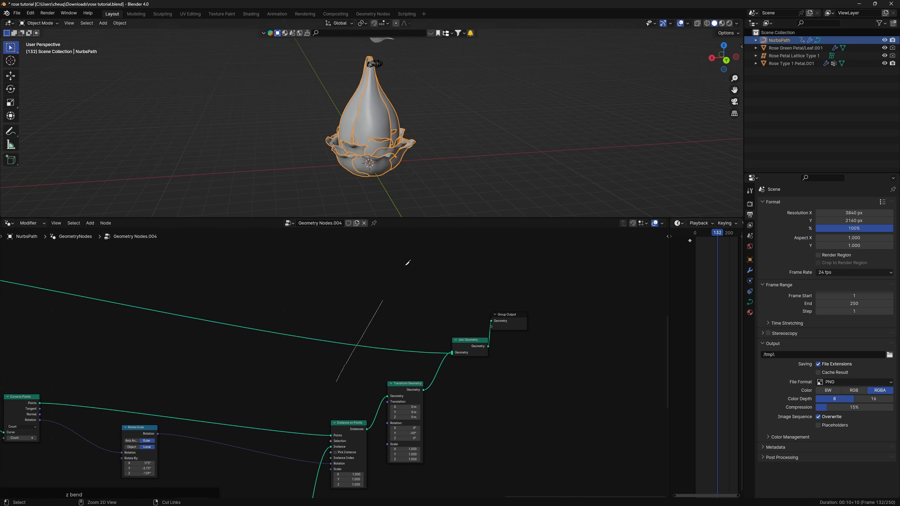
ctrl+right_drag(407, 262, 411, 257)
middle_drag(445, 114, 444, 167)
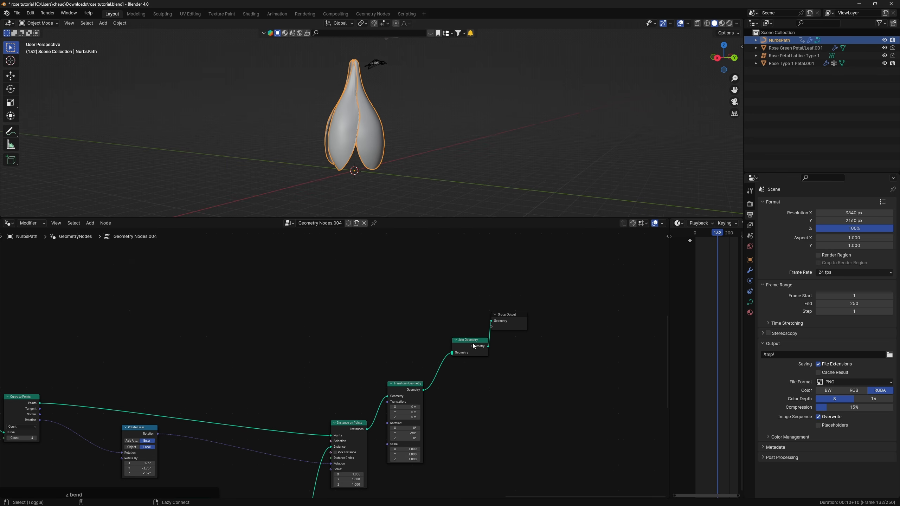
key(ctrl+z)
middle_drag(376, 203, 375, 139)
Step: Move the timeline to frame 27 and cut the rose petals' link to the Join Geometry node
drag(710, 233, 700, 233)
middle_drag(489, 124, 358, 176)
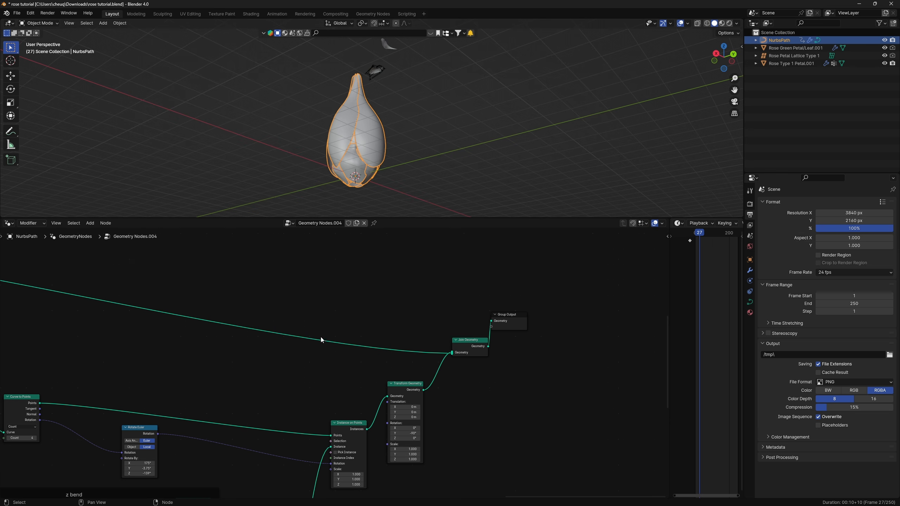
ctrl+right_drag(321, 339, 354, 297)
middle_drag(417, 142, 431, 84)
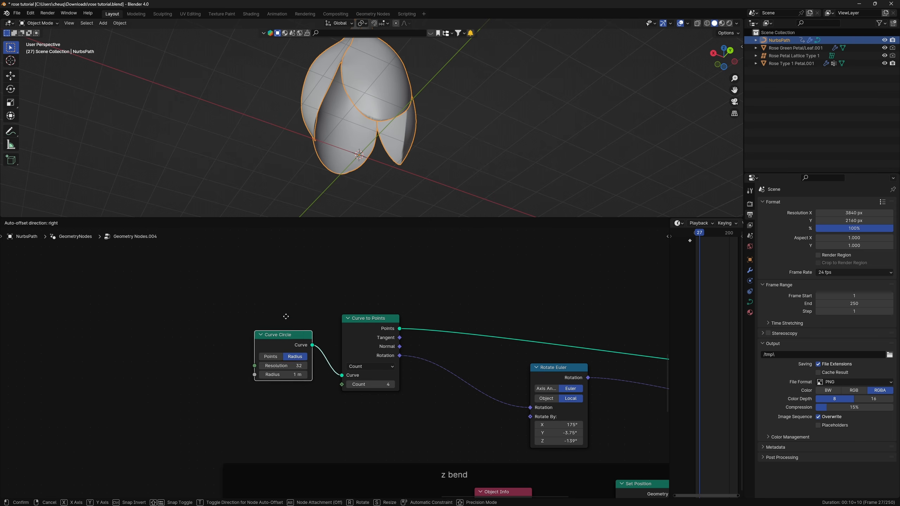
Step: Reduce the Curve Circle node's radius to 0.01 m so the leaves meet at the base
click(262, 334)
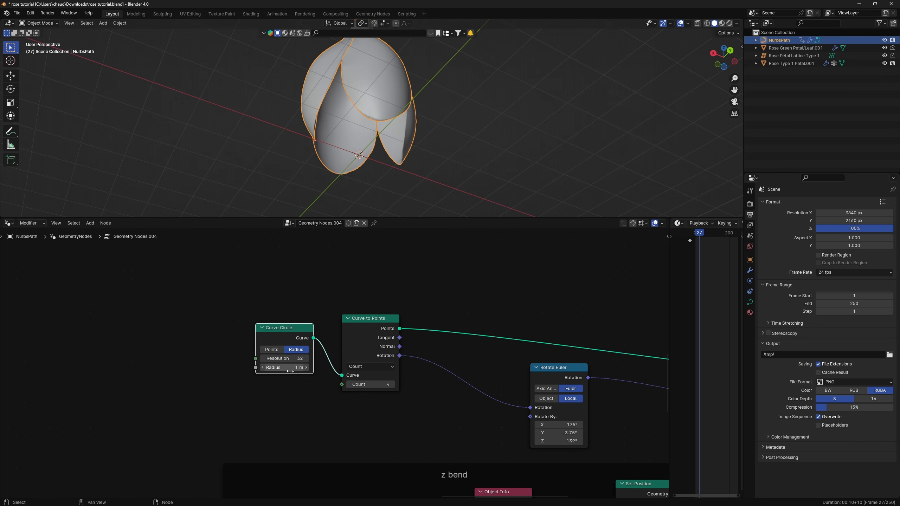
drag(291, 368, 257, 368)
middle_drag(398, 93, 399, 143)
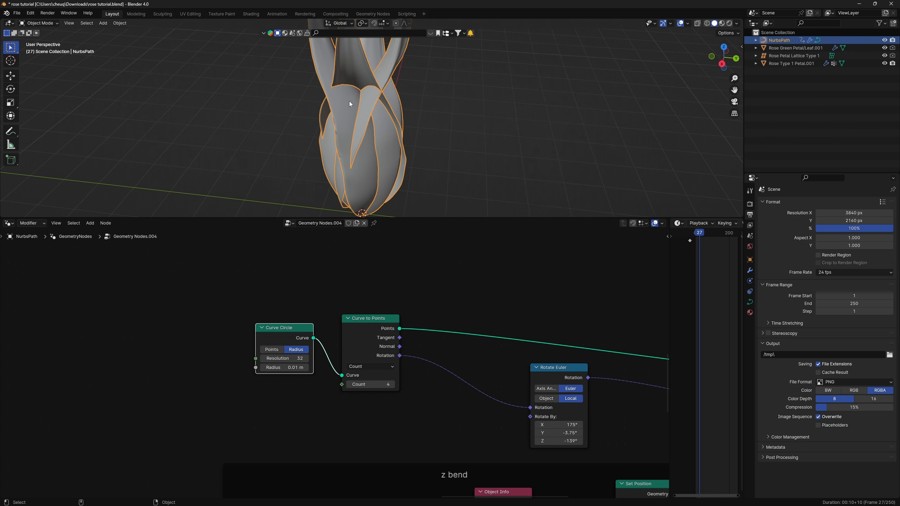
scroll(351, 105, down, 4)
Step: Retune the Rotate Euler rotation to X 173°, Y -5.23° and Z about -123°, and the y bend frame's Multiply value to -0.75
drag(559, 441, 570, 441)
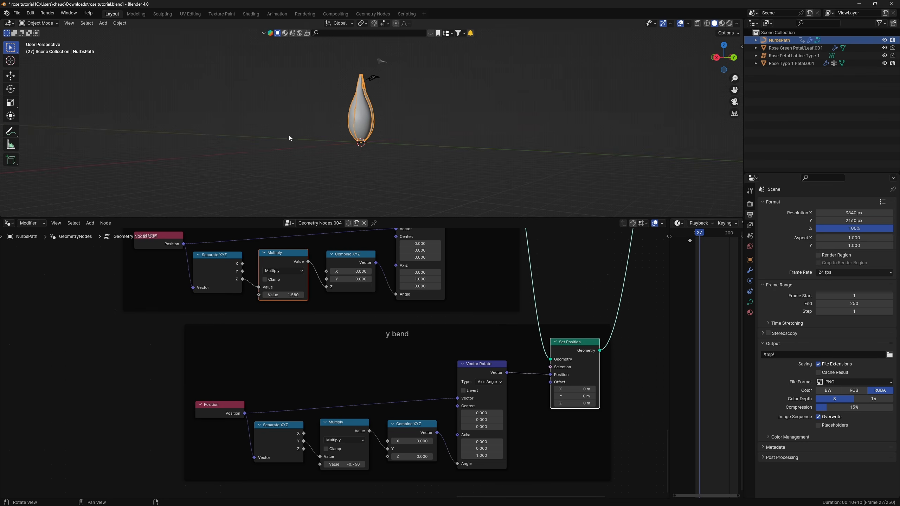
scroll(381, 168, up, 4)
alt+drag(364, 180, 332, 143)
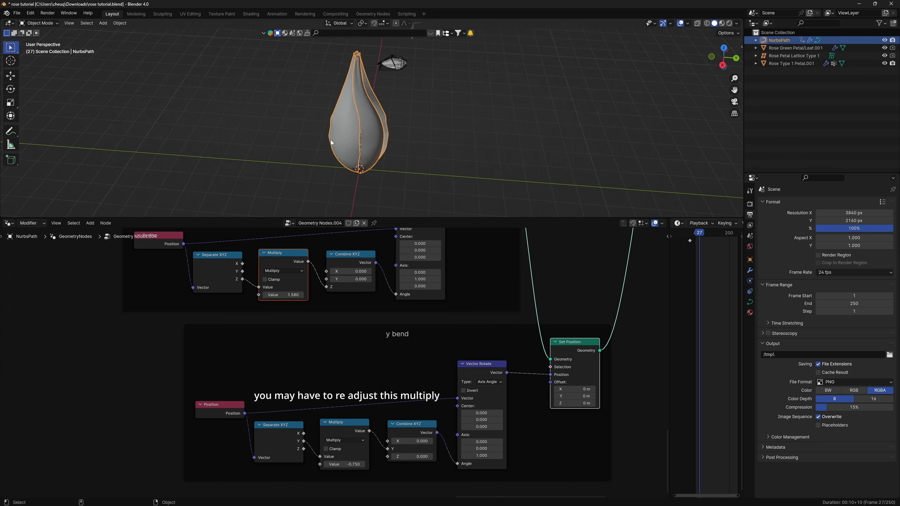
scroll(410, 81, up, 6)
alt+drag(410, 80, 380, 152)
middle_drag(319, 107, 346, 119)
mouse_move(345, 403)
mouse_down()
mouse_move(365, 390)
mouse_move(343, 408)
mouse_up()
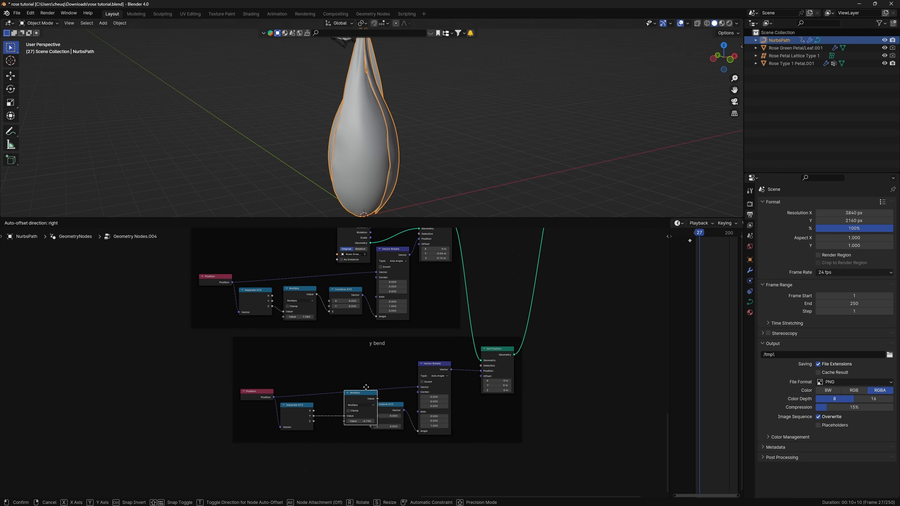
right_click(343, 407)
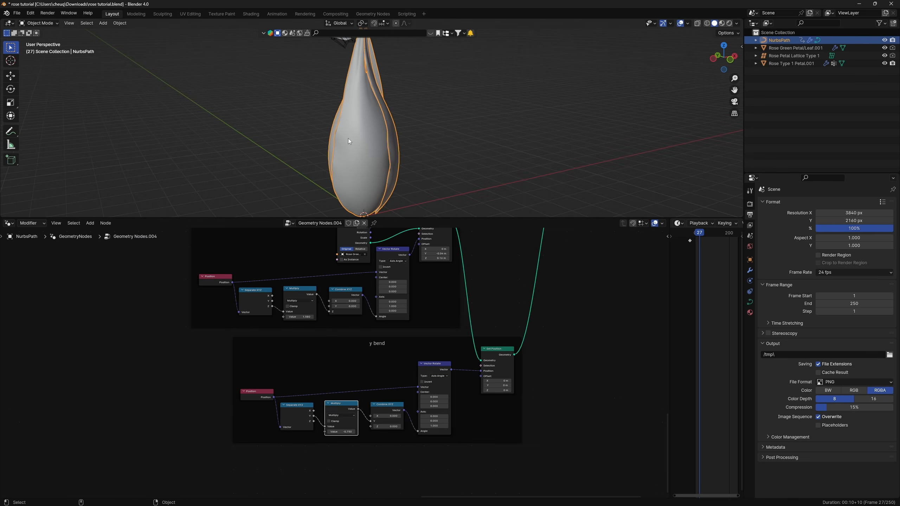
drag(345, 407, 345, 409)
right_click(346, 410)
mouse_move(304, 288)
mouse_down()
mouse_move(302, 277)
mouse_move(303, 289)
mouse_up()
right_click(304, 289)
middle_drag(397, 260, 399, 321)
drag(296, 348, 324, 346)
right_click(324, 346)
middle_drag(414, 301, 404, 399)
drag(375, 311, 387, 313)
right_click(387, 313)
Step: Set the z bend frame's Set Position offset to Y -0.07 m and Z 0.16 m
scroll(492, 347, up, 6)
middle_drag(490, 353, 434, 308)
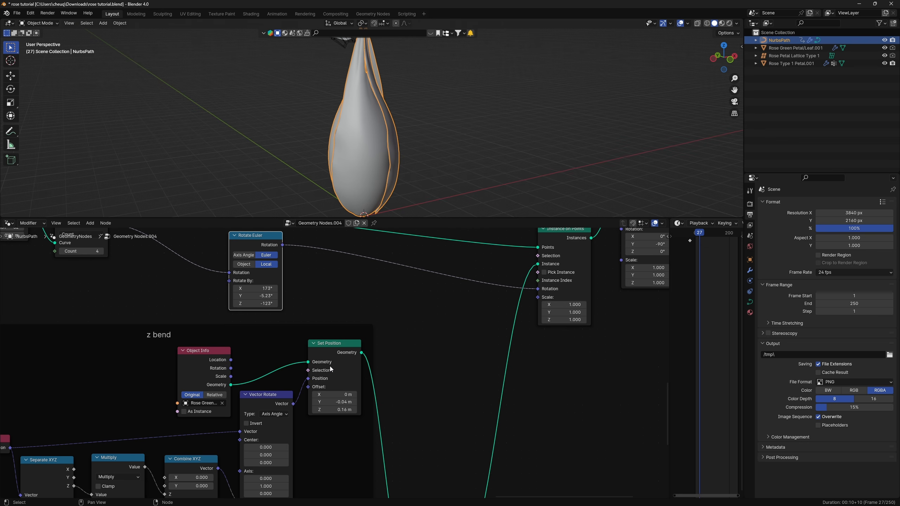
drag(341, 367, 349, 371)
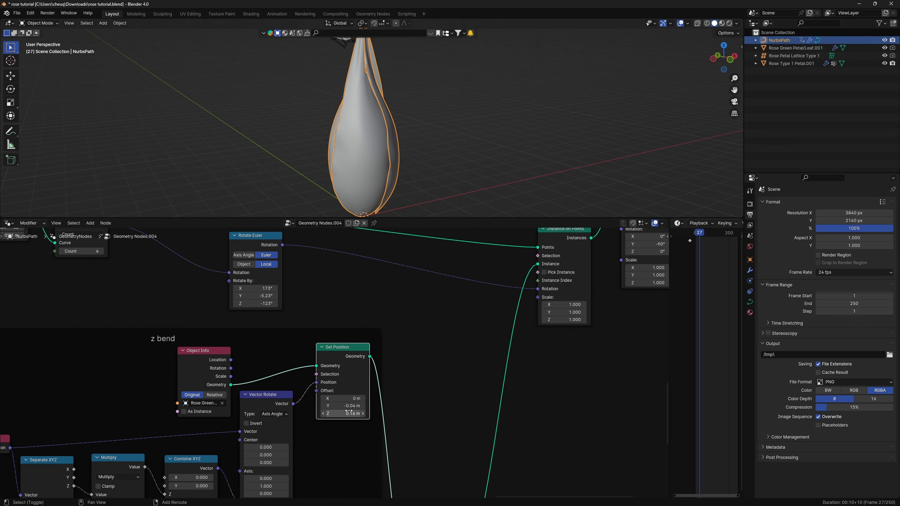
shift+drag(349, 406, 349, 407)
alt+drag(404, 135, 397, 258)
shift+drag(342, 413, 351, 414)
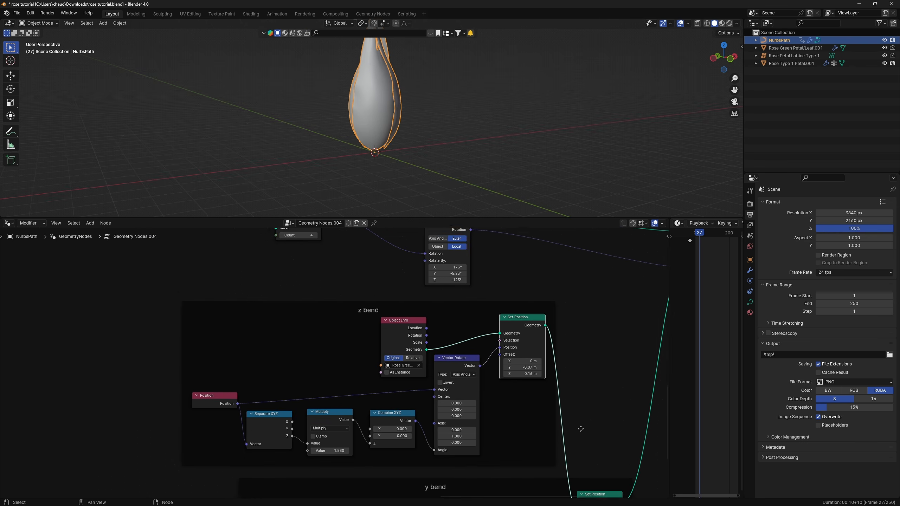
Step: Review the values of the Curve Circle, Rotate Euler and y bend nodes that shape the leaves
middle_drag(581, 429, 585, 452)
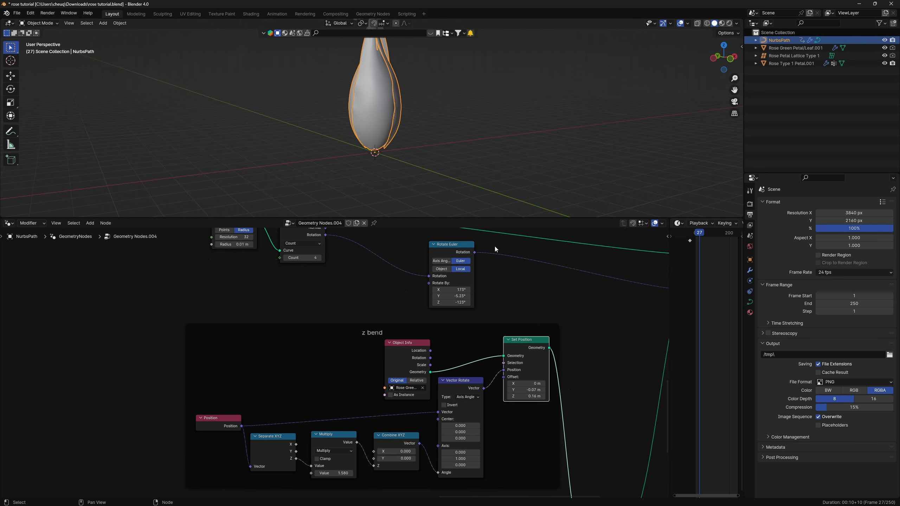
middle_drag(494, 249, 504, 399)
scroll(450, 388, up, 8)
scroll(314, 378, up, 2)
middle_drag(295, 384, 538, 369)
mouse_move(255, 340)
mouse_down()
mouse_move(270, 334)
mouse_move(263, 355)
mouse_up()
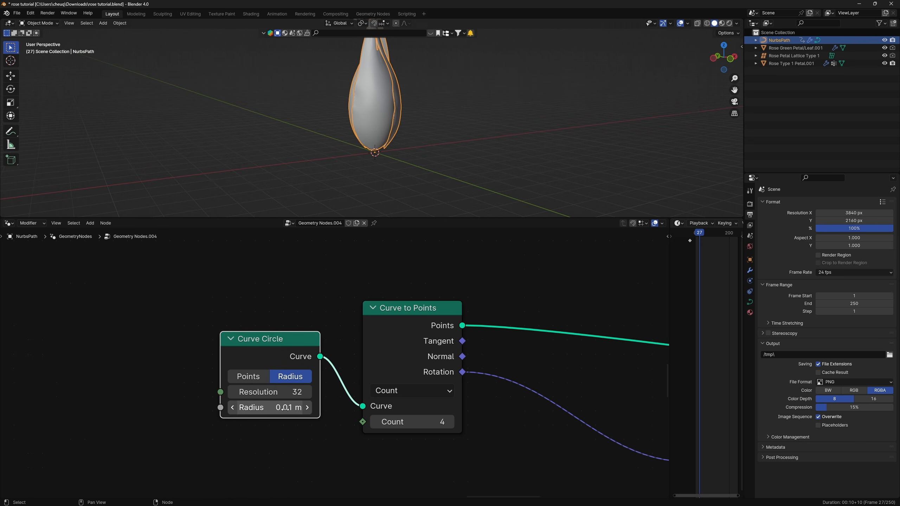
scroll(358, 372, down, 3)
middle_drag(620, 385, 276, 336)
scroll(273, 333, up, 3)
drag(265, 327, 265, 306)
middle_drag(238, 335, 333, 339)
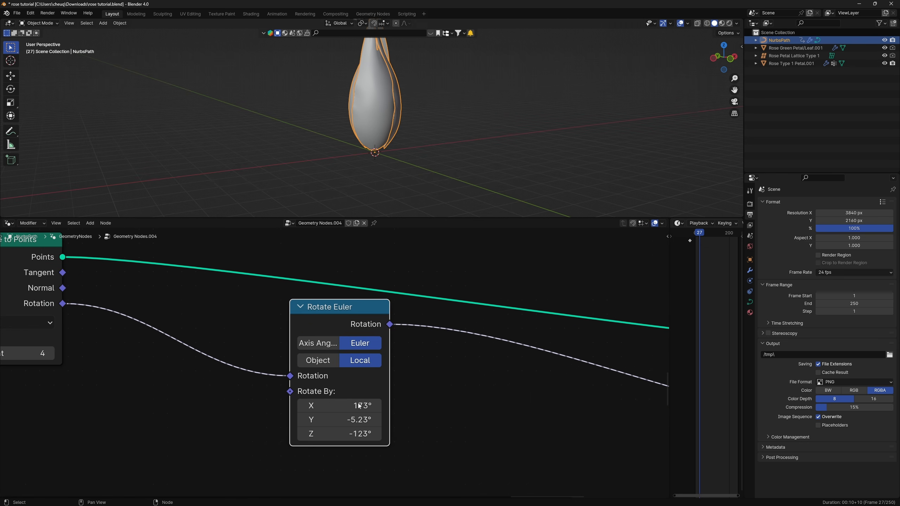
scroll(470, 442, down, 5)
scroll(399, 333, up, 3)
middle_drag(470, 442, 408, 389)
scroll(565, 428, down, 3)
middle_drag(592, 476, 537, 415)
scroll(537, 415, up, 2)
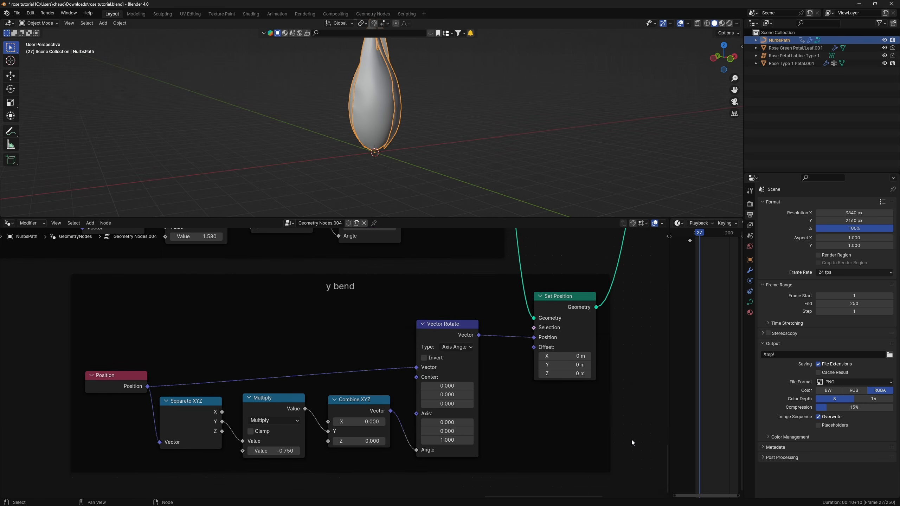
Step: Try setting the Y rotation of the leaves' Transform Geometry node to 0°
scroll(631, 440, down, 5)
middle_drag(634, 304, 406, 398)
scroll(406, 398, up, 5)
drag(477, 252, 470, 304)
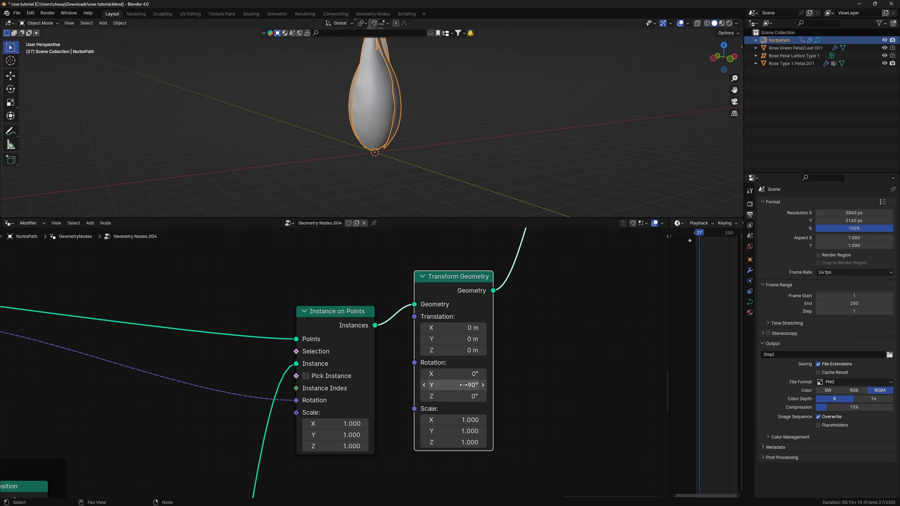
text(0)
key(Return)
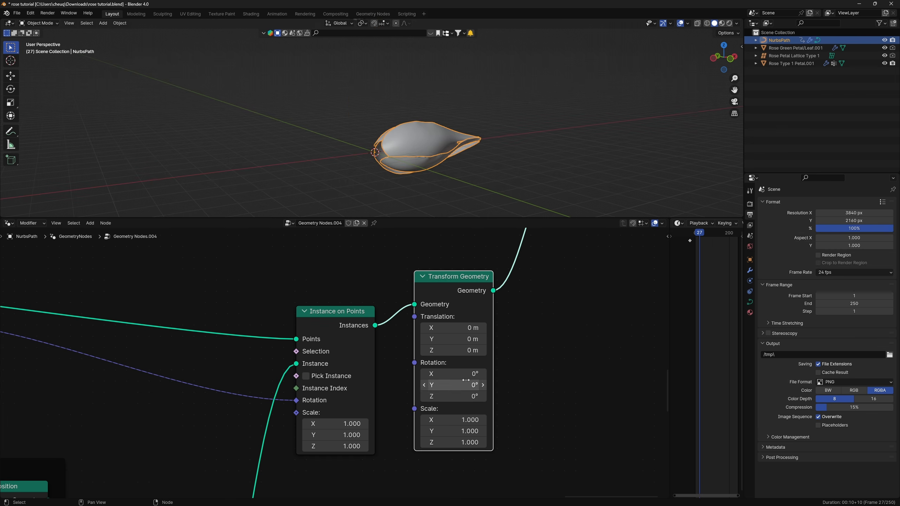
key(ctrl+z)
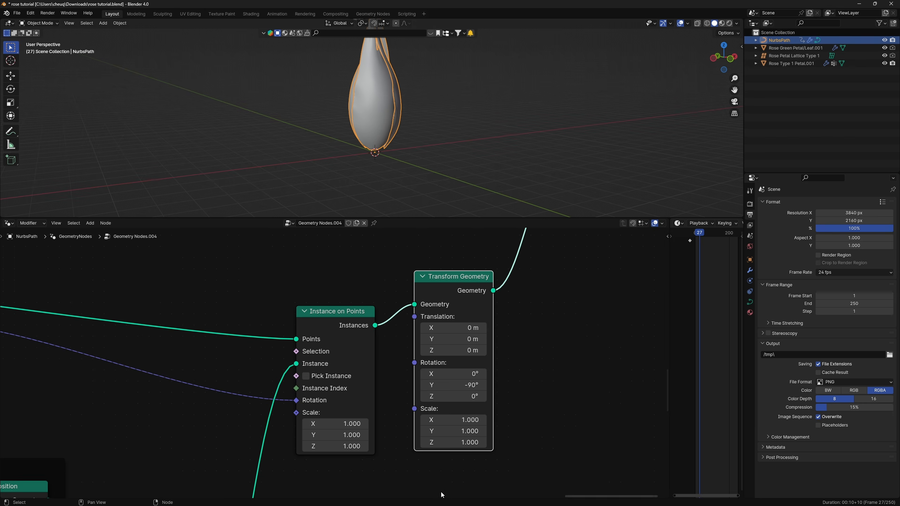
Step: Reconnect the rose petals' geometry output to the Join Geometry node
scroll(456, 453, down, 12)
middle_drag(177, 324, 395, 366)
drag(167, 315, 555, 398)
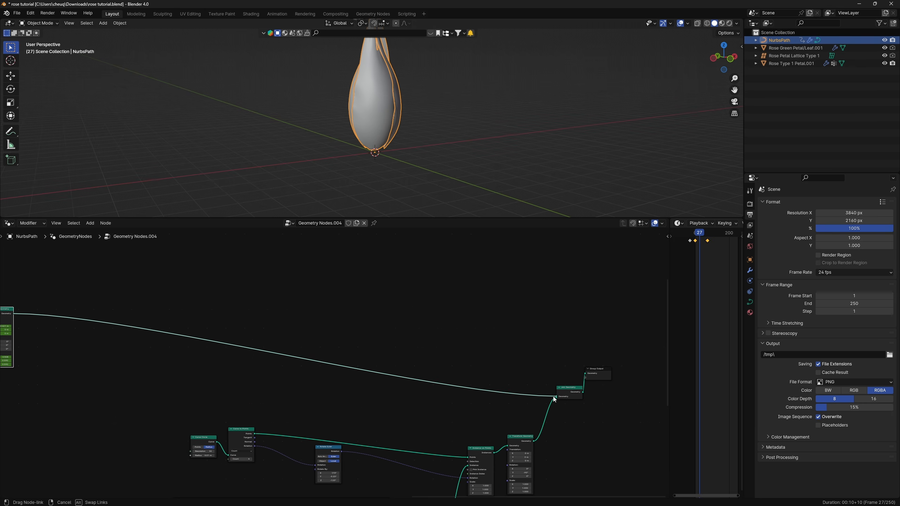
Step: Set the scale of the leaves' Transform Geometry node to 0.5 on all three axes
middle_drag(244, 419, 135, 304)
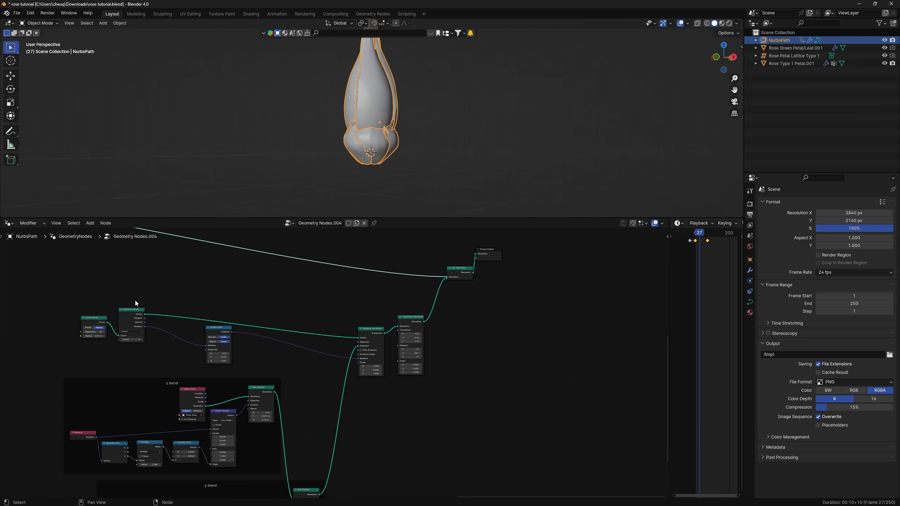
scroll(471, 346, up, 7)
middle_drag(474, 350, 386, 350)
scroll(387, 349, up, 5)
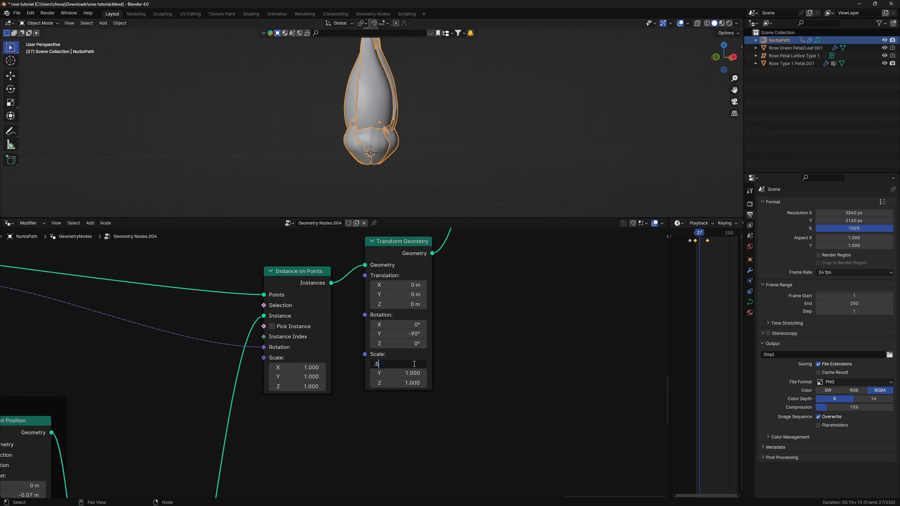
key(Return)
drag(415, 364, 417, 383)
middle_drag(460, 297, 449, 324)
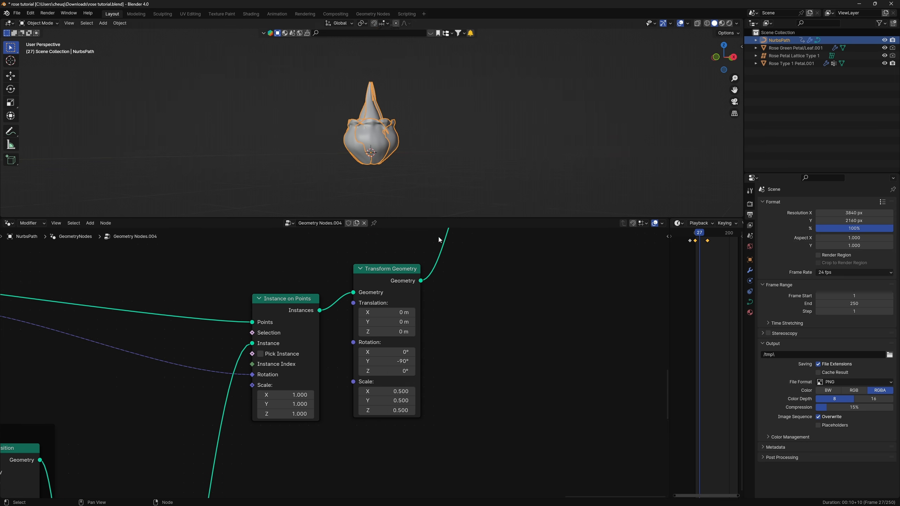
Step: At frame 0, set the leaves' Transform Geometry scale to X 0.8, Y 0.87, Z 0.41 and its X translation to 0.59 m
middle_drag(438, 123, 393, 147)
drag(706, 235, 695, 237)
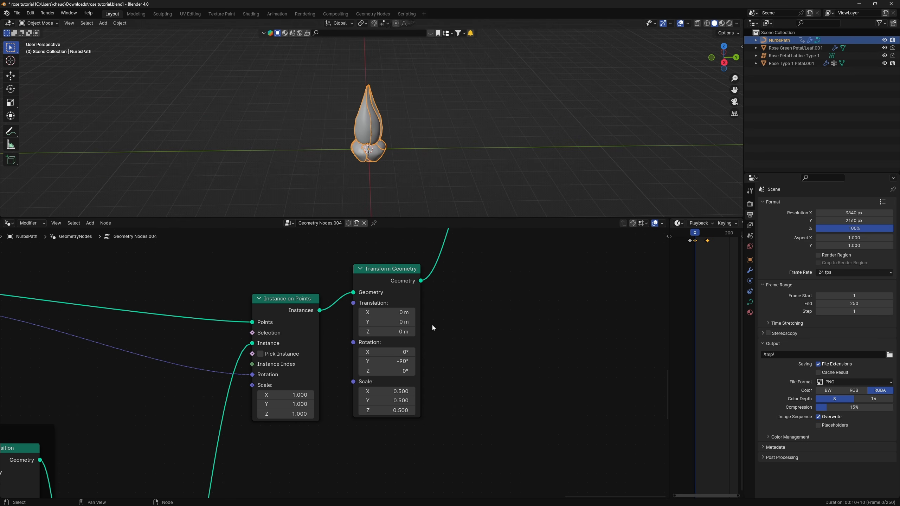
middle_drag(412, 410, 410, 375)
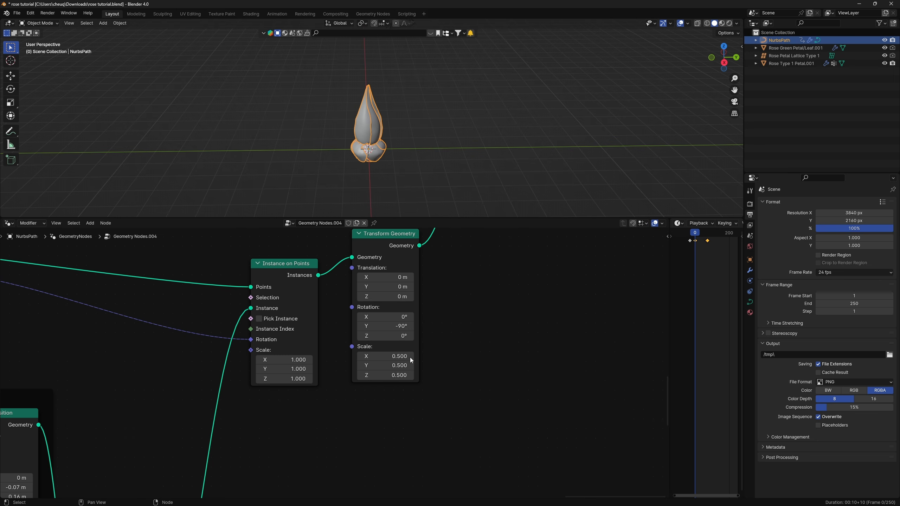
scroll(464, 369, up, 5)
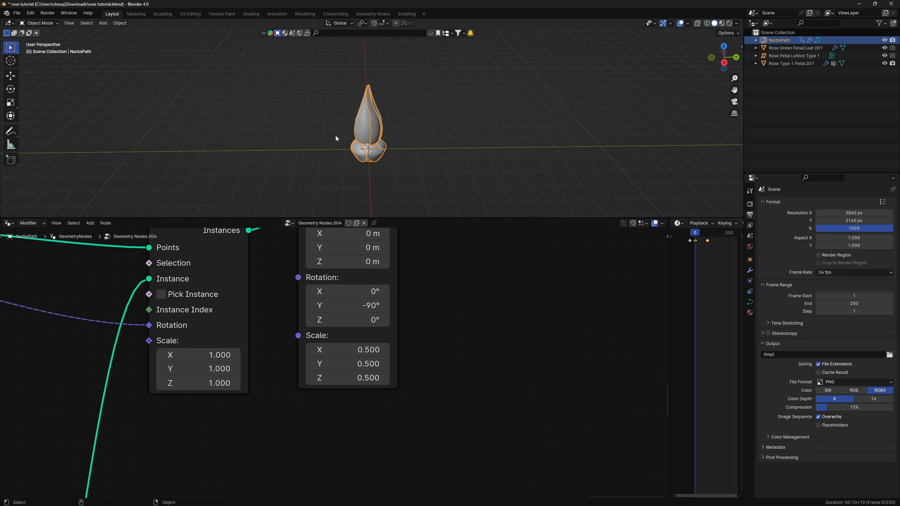
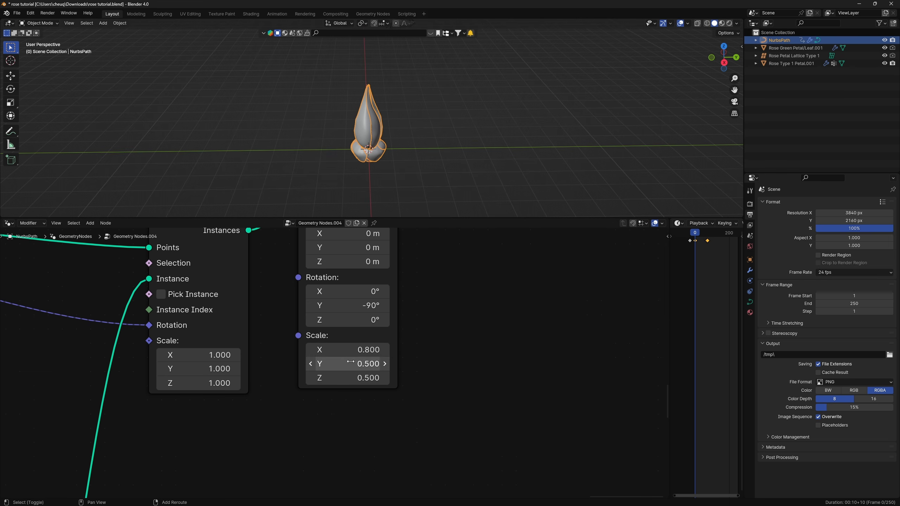
drag(350, 364, 375, 340)
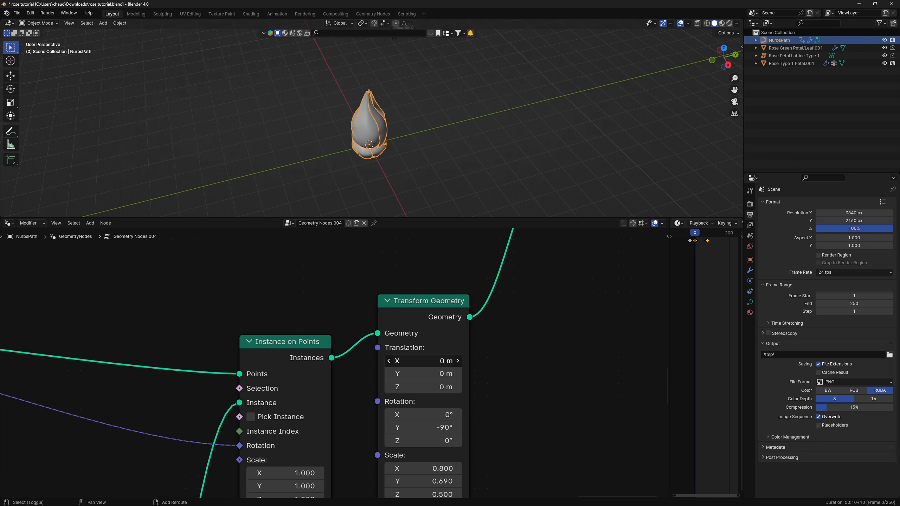
drag(424, 361, 446, 361)
middle_drag(396, 140, 403, 134)
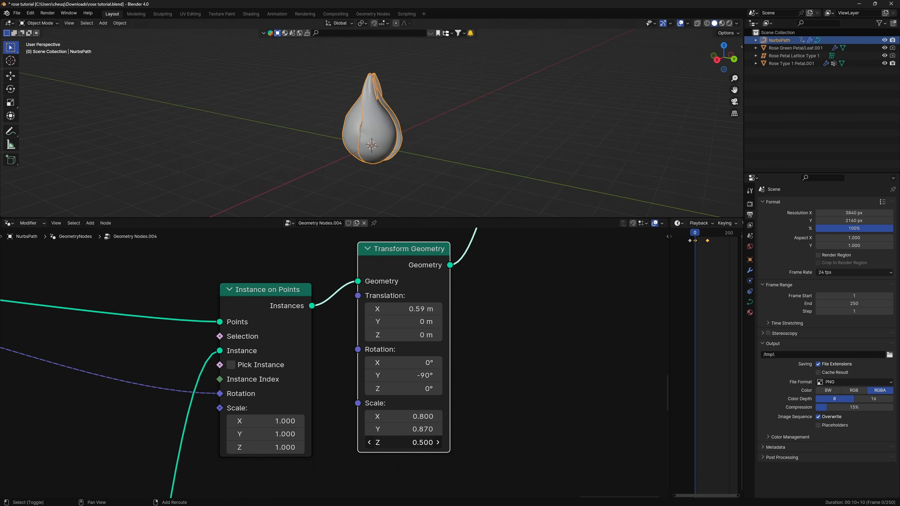
drag(404, 443, 391, 442)
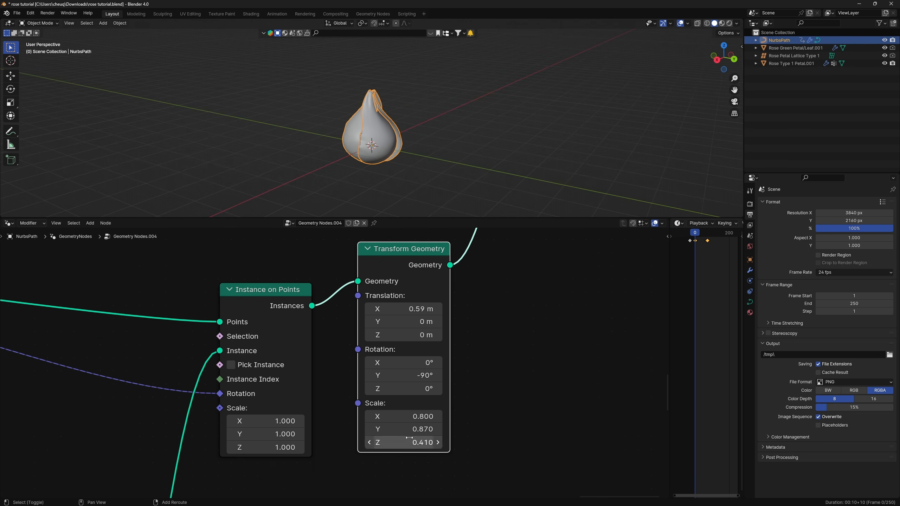
Step: Set the y bend frame's Multiply value to -0.76 and keyframe it at the closed-bud stage
middle_drag(436, 93, 388, 82)
middle_drag(402, 176, 417, 15)
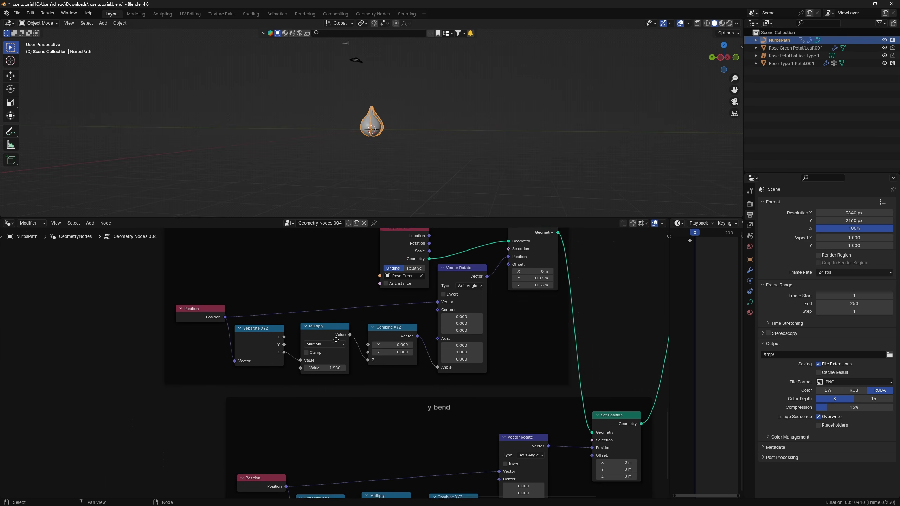
middle_drag(336, 339, 330, 303)
scroll(331, 304, up, 4)
scroll(396, 104, up, 8)
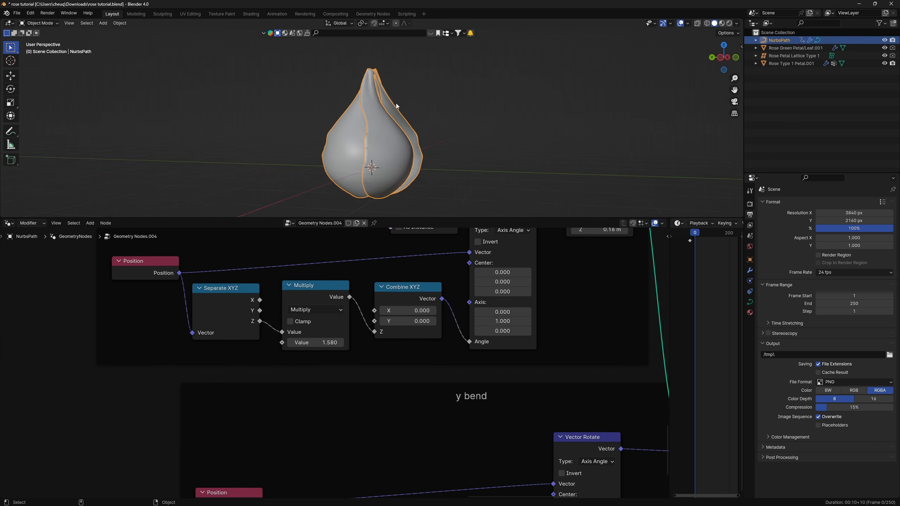
middle_drag(585, 208, 577, 212)
scroll(337, 316, down, 2)
middle_drag(420, 397, 370, 322)
scroll(358, 362, up, 2)
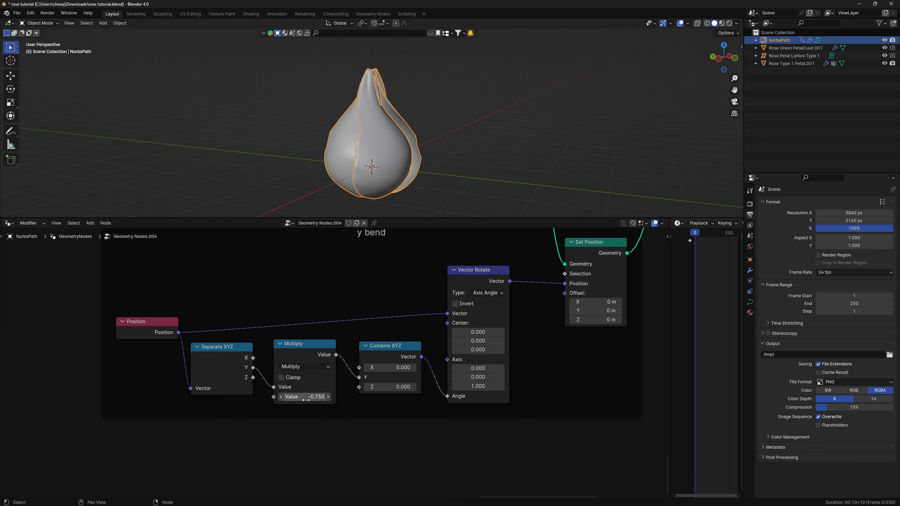
mouse_move(308, 397)
mouse_down()
mouse_move(425, 397)
mouse_move(305, 397)
mouse_up()
Step: At frame 64, set the y bend frame's Multiply value to 0.06 and keyframe it
drag(704, 234, 707, 234)
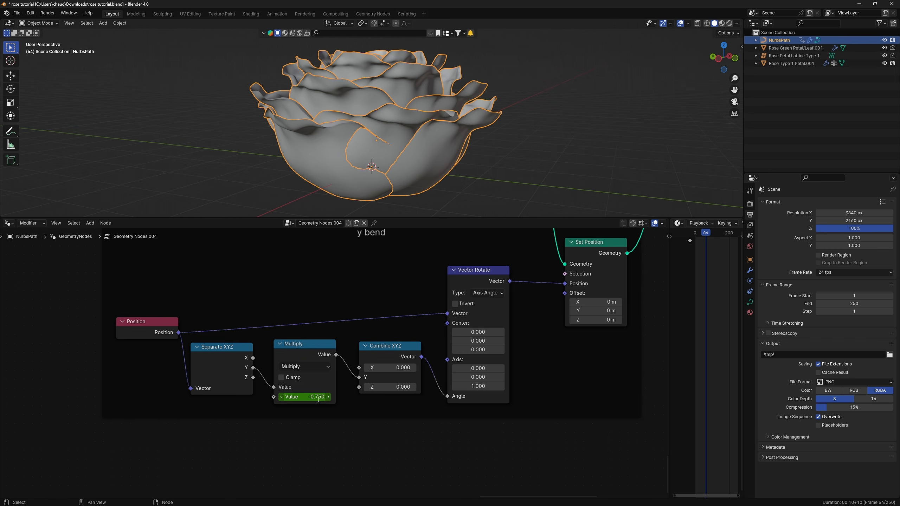
key(Return)
drag(312, 397, 337, 397)
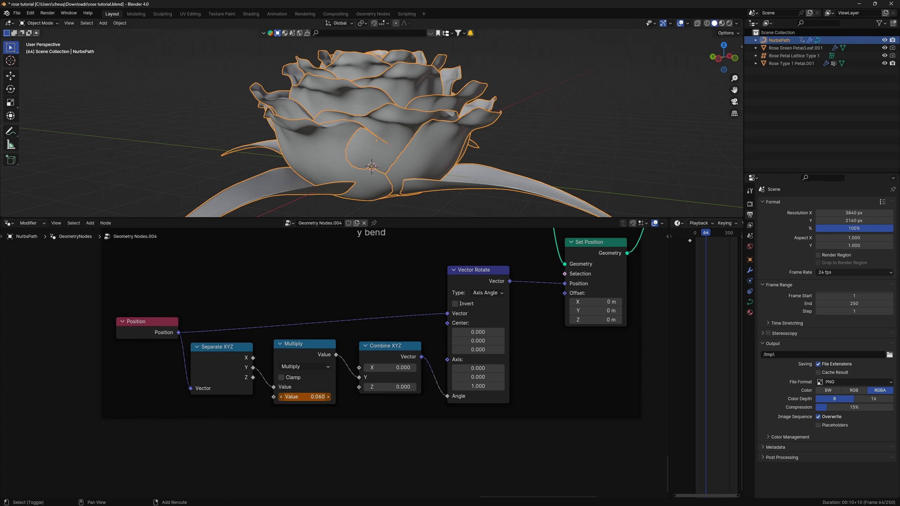
key(i)
Step: Add a Value node and connect it to the Scale input of the leaves' Instance on Points node
scroll(439, 154, down, 4)
middle_drag(440, 155, 404, 181)
scroll(450, 375, down, 4)
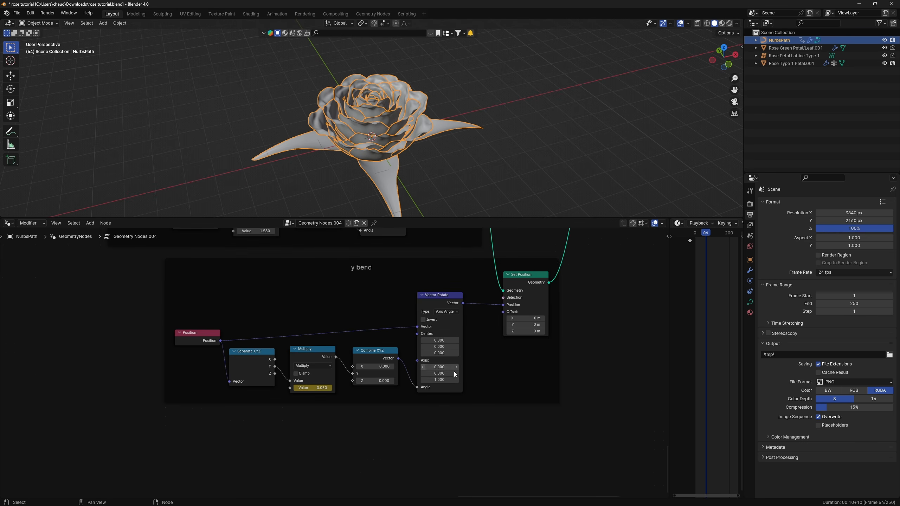
middle_drag(457, 374, 338, 382)
scroll(338, 382, up, 6)
drag(365, 282, 323, 320)
click(374, 282)
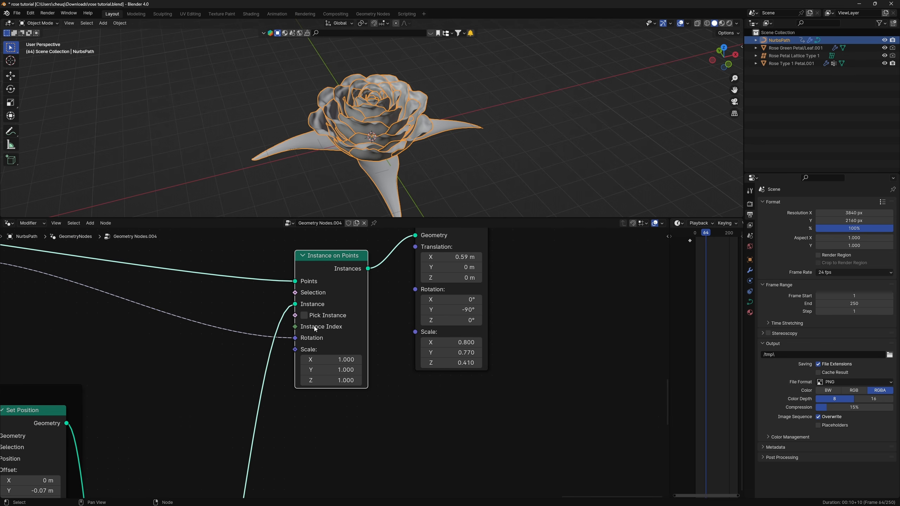
middle_drag(341, 369, 378, 372)
key(shift+a)
text(value)
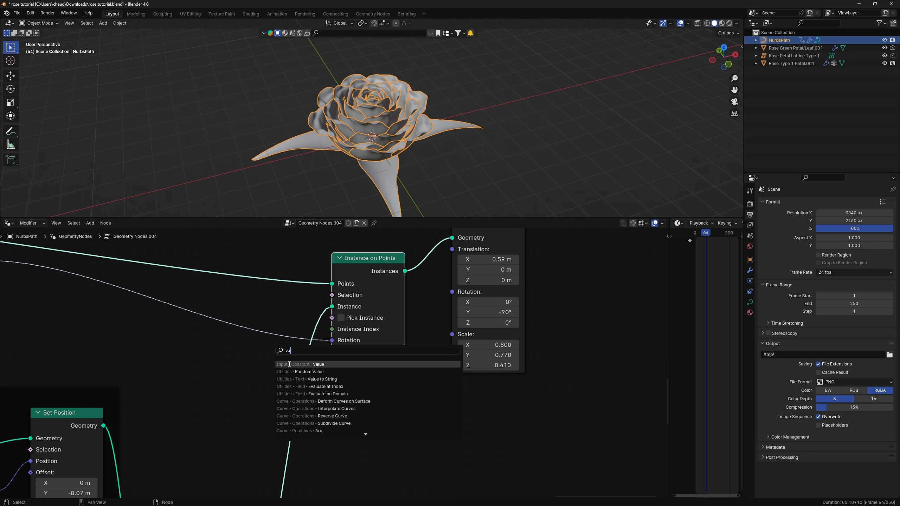
key(Return)
click(270, 389)
drag(335, 353, 332, 351)
scroll(174, 420, up, 3)
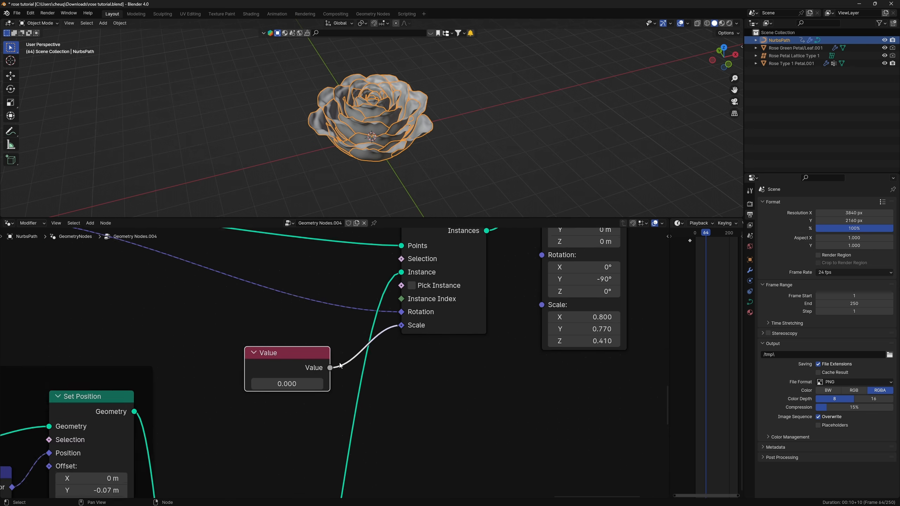
Step: At frame 11, set the leaf scale's Value node to 1 and keyframe it
drag(704, 234, 697, 234)
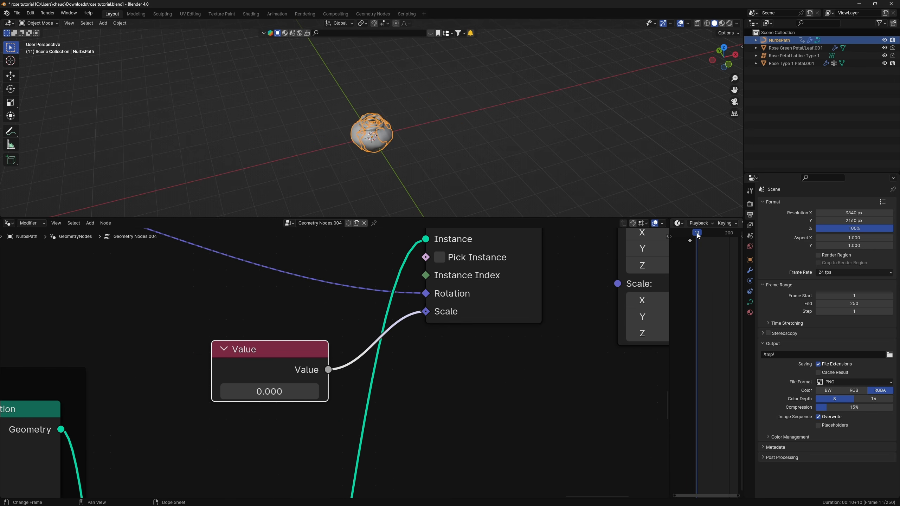
click(270, 391)
text(1)
key(Return)
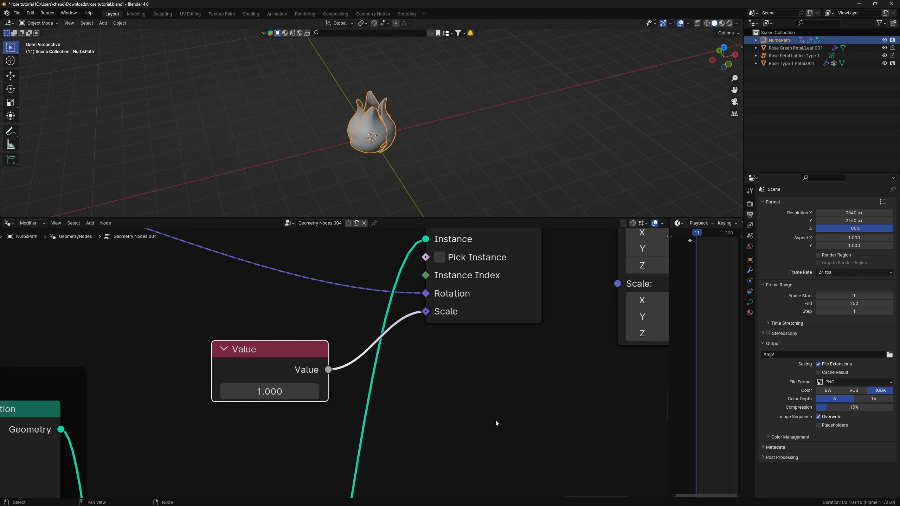
key(i)
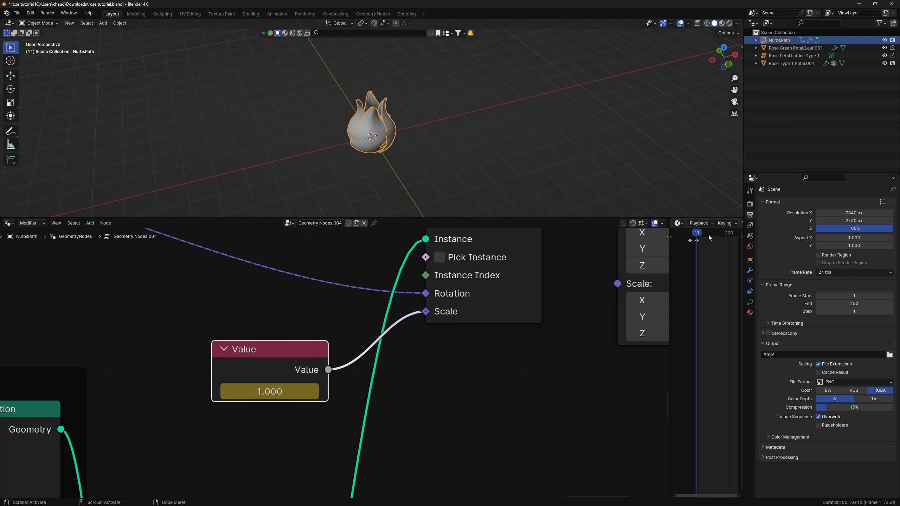
Step: At frame 72, set the leaf scale's Value node to 0.5 and keyframe it
click(703, 234)
drag(703, 234, 707, 234)
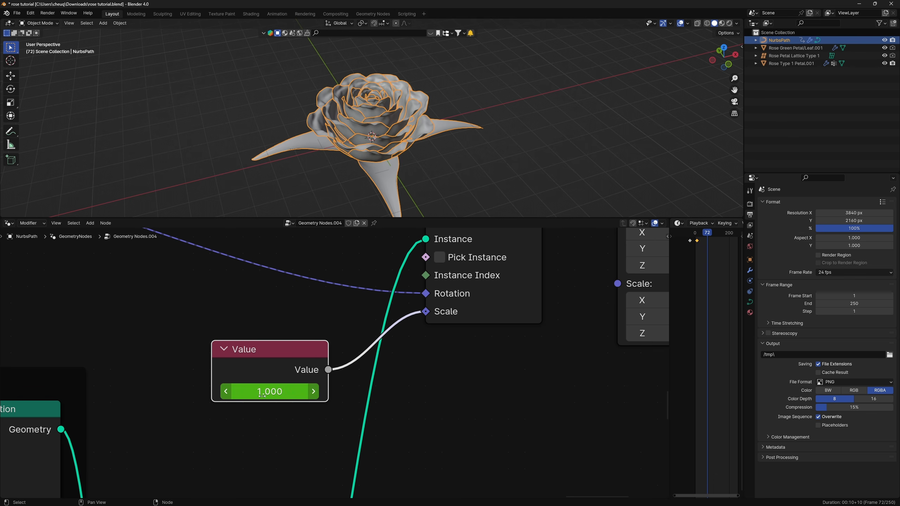
click(282, 396)
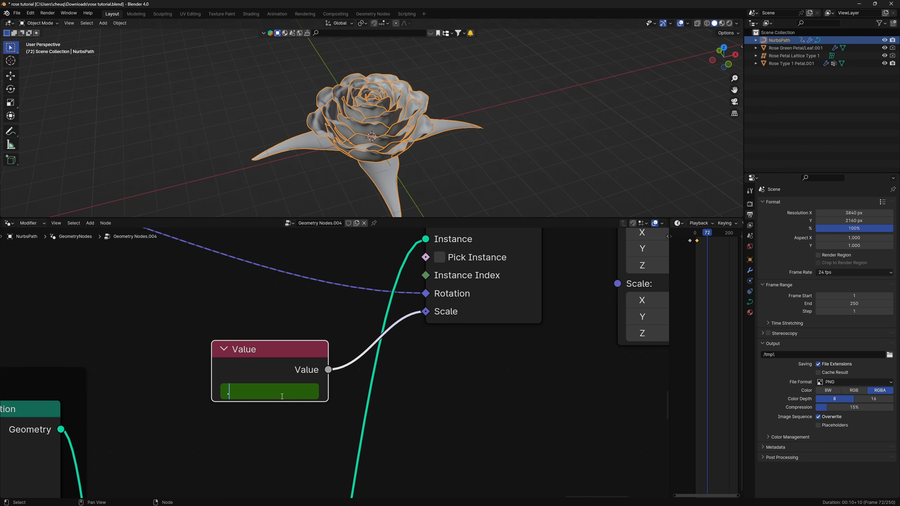
text(.2)
key(Return)
key(i)
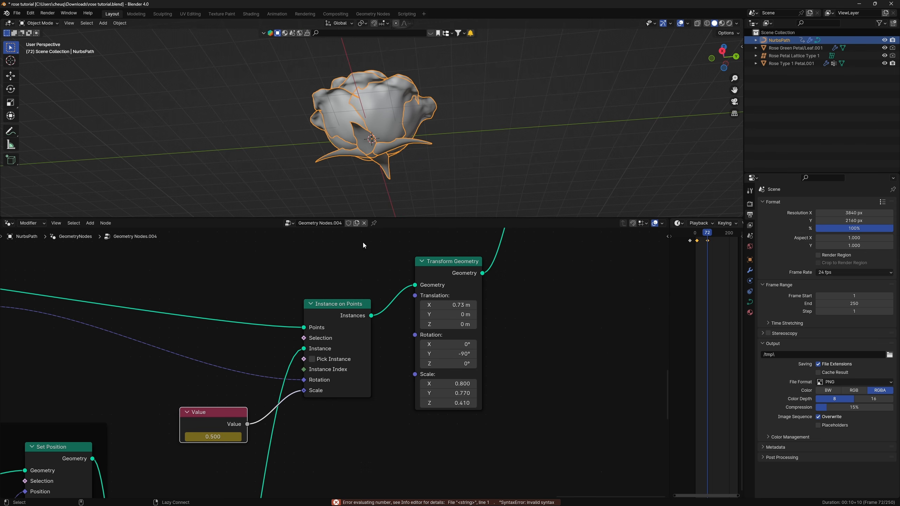
Step: Play the animation from the first frame and step back through frames to check how the leaves open with the rose
alt+drag(363, 243, 332, 132)
key(shift+Left)
key(space)
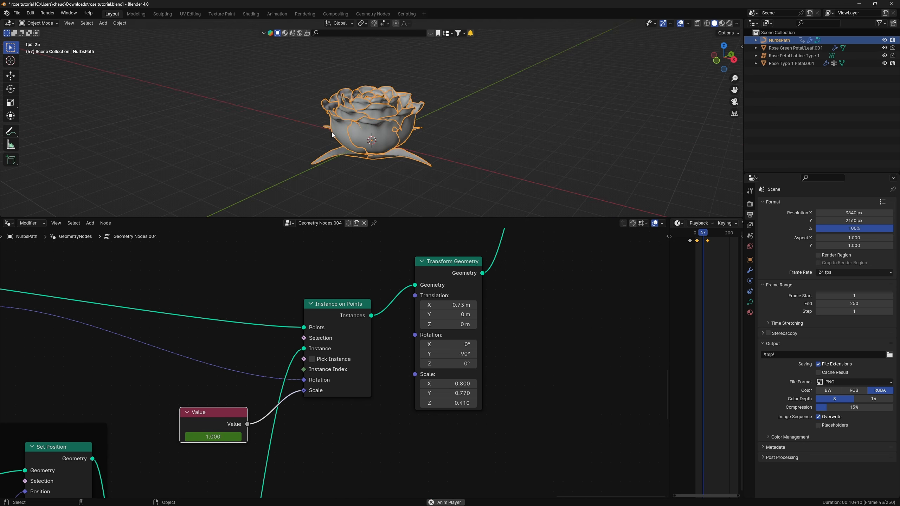
key(space)
key(Left)
key(Left)
key(Left)
key(Left)
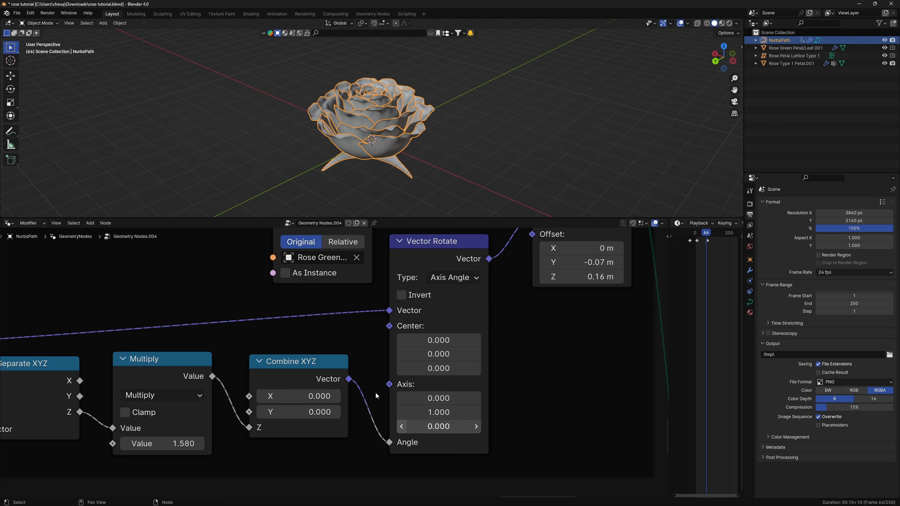
Step: Examine the z bend nodes and how the opened leaves sit beneath the rose at frame 82
scroll(226, 284, down, 4)
middle_drag(224, 266, 295, 338)
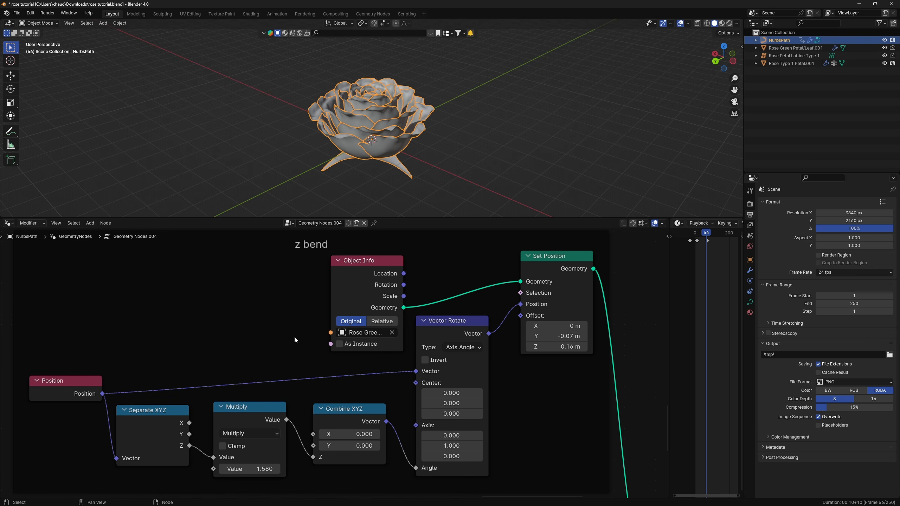
alt+drag(416, 108, 418, 153)
scroll(419, 156, up, 3)
key(space)
alt+middle_drag(421, 162, 398, 114)
scroll(398, 114, up, 3)
key(space)
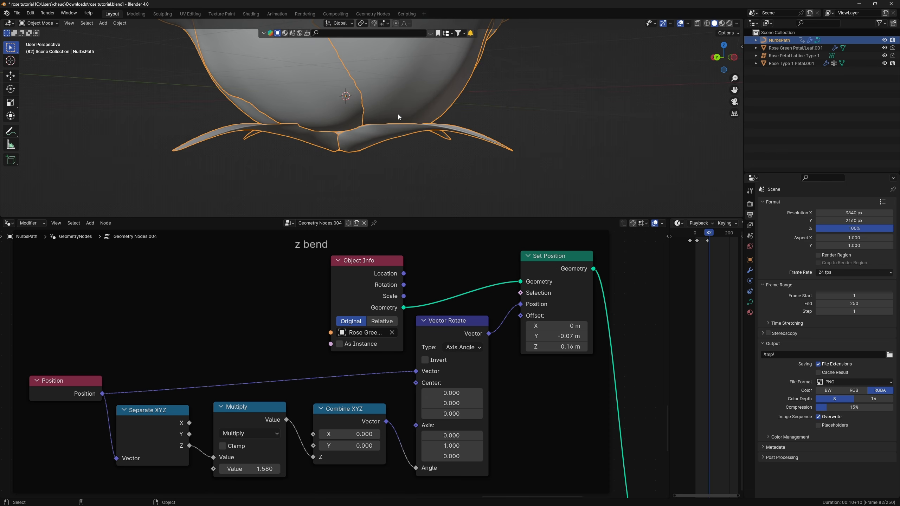
alt+drag(398, 114, 327, 145)
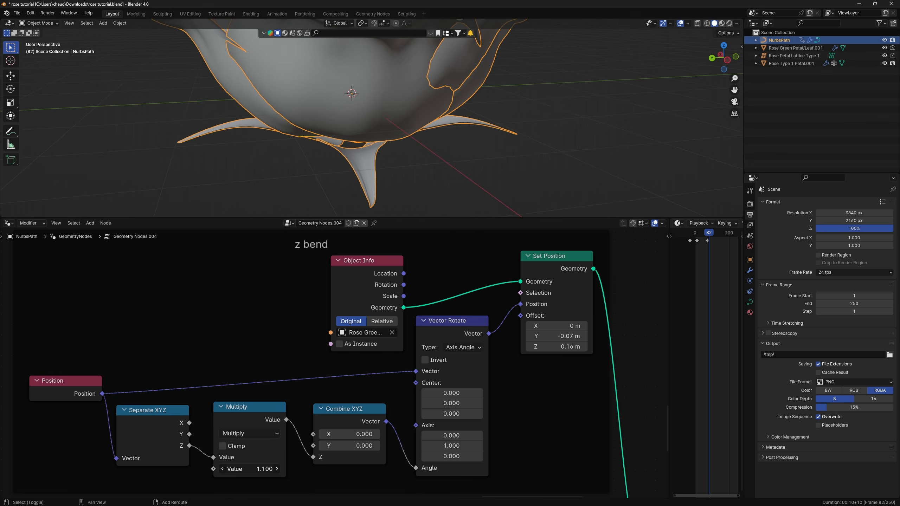
scroll(373, 434, down, 5)
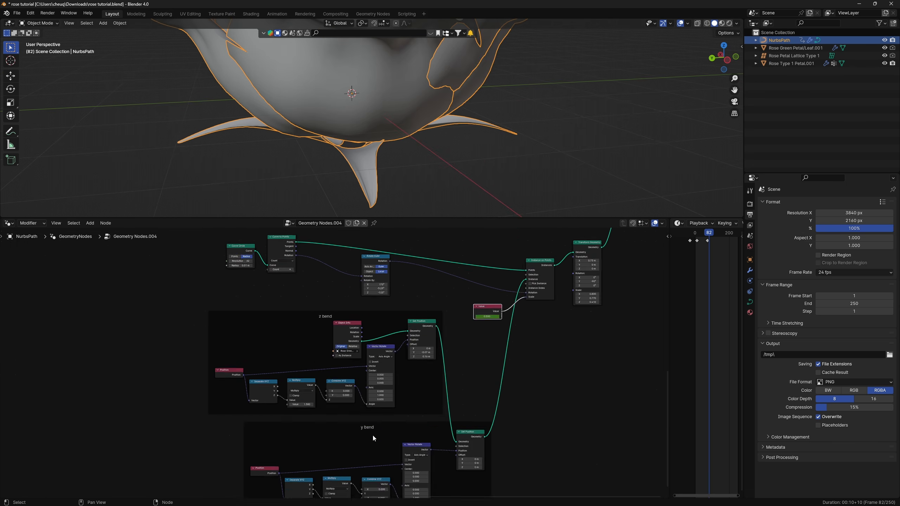
scroll(312, 366, up, 4)
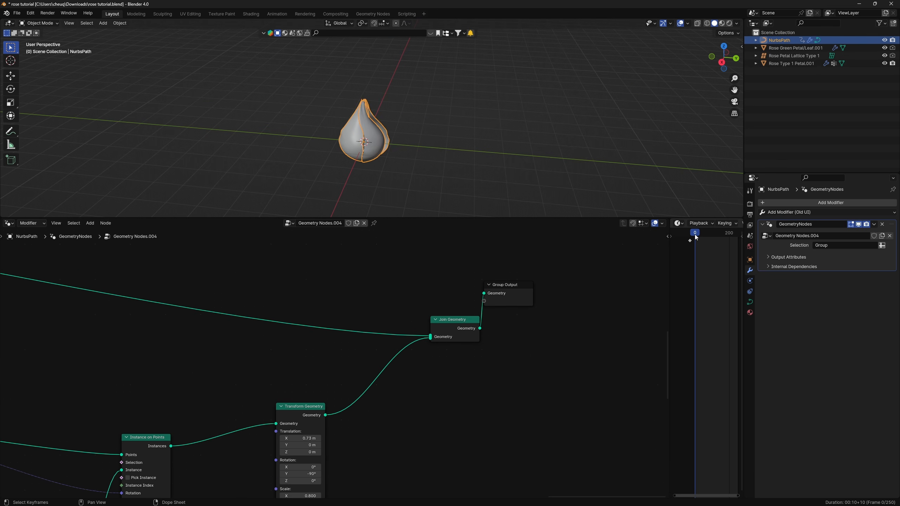
Step: Spread Join Geometry and Group Output apart and insert a Transform Geometry node on the link between them
drag(695, 234, 700, 235)
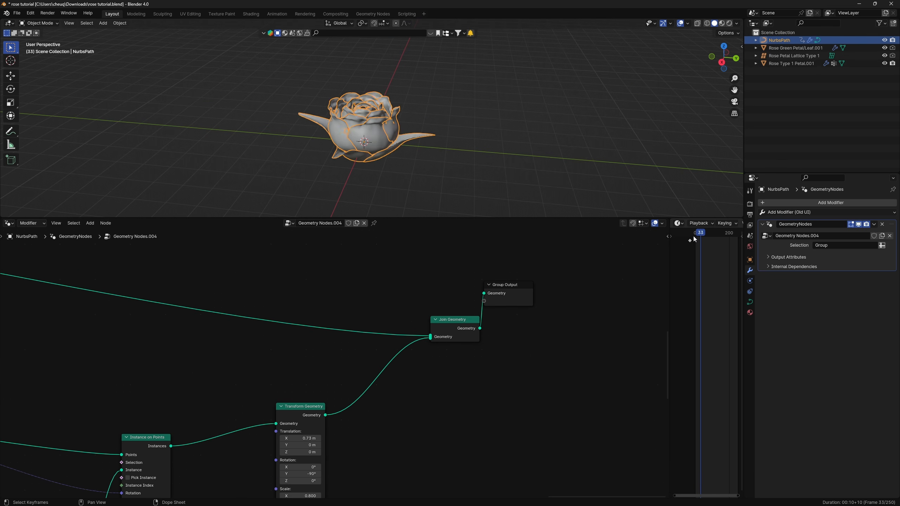
drag(462, 328, 394, 332)
drag(501, 299, 571, 312)
key(shift+a)
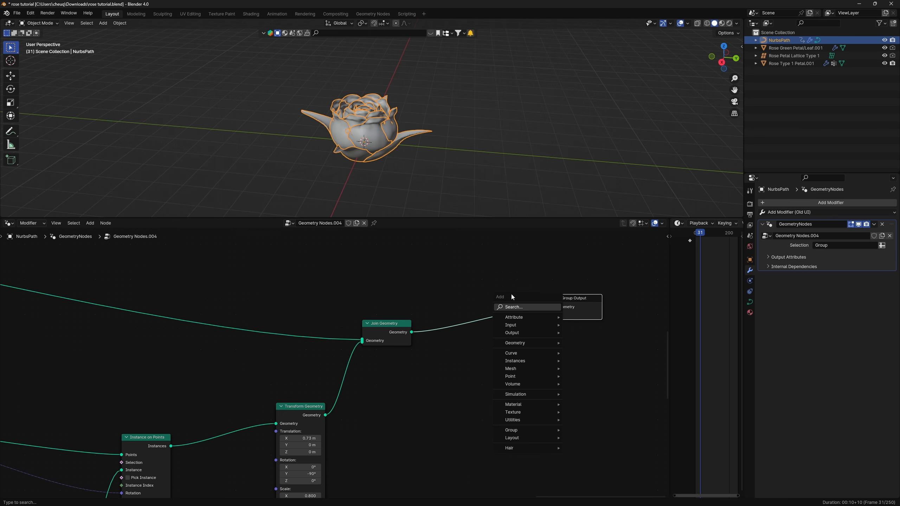
text(tra)
click(528, 318)
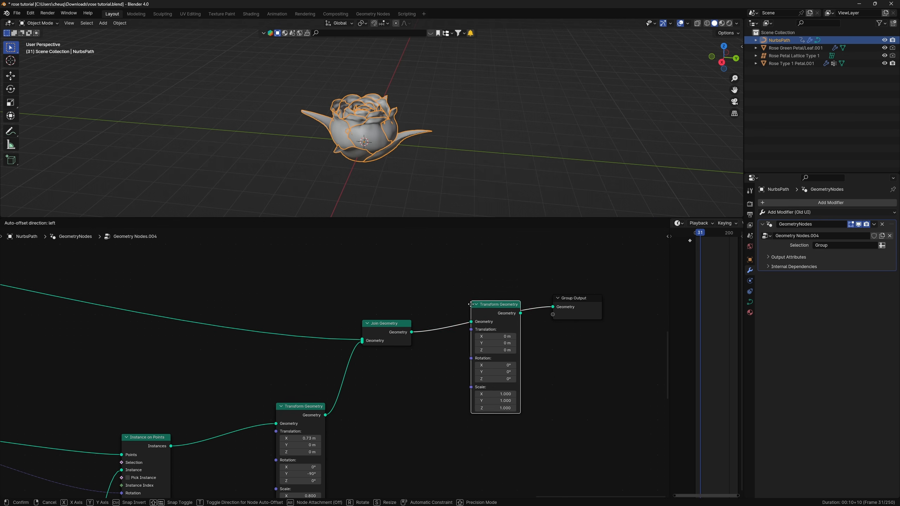
click(451, 315)
Step: Keyframe the new Transform Geometry node's scale and set X, Y and Z scale to 0.5 at frame 0
scroll(341, 351, down, 3)
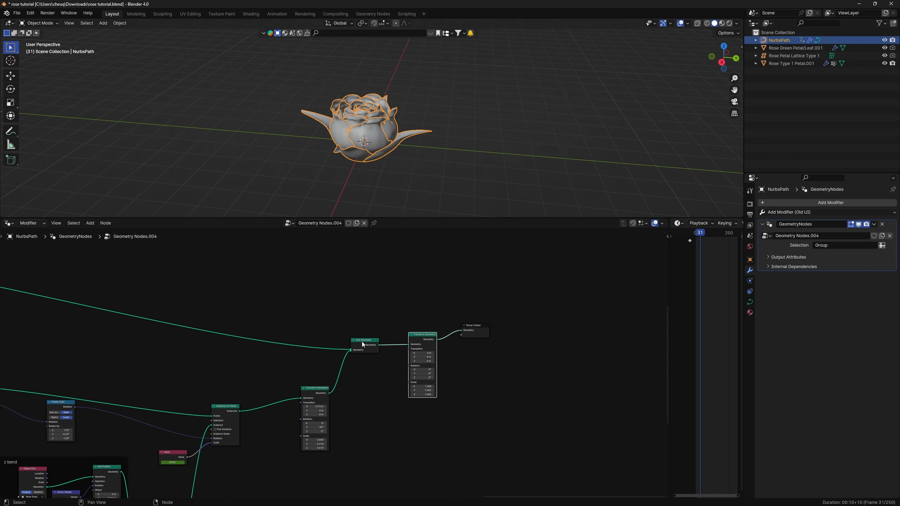
scroll(236, 400, down, 5)
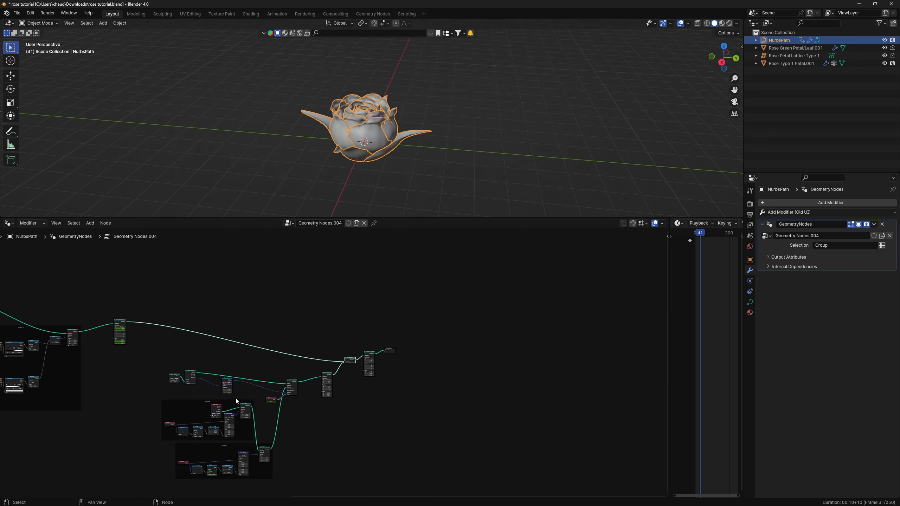
scroll(392, 373, up, 10)
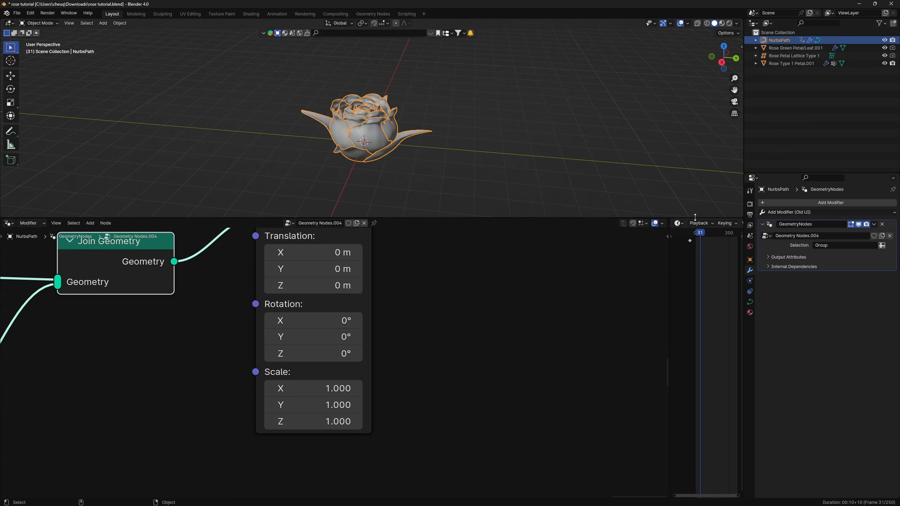
mouse_move(703, 234)
mouse_down()
mouse_move(722, 234)
mouse_move(693, 239)
mouse_up()
key(i)
double_click(319, 382)
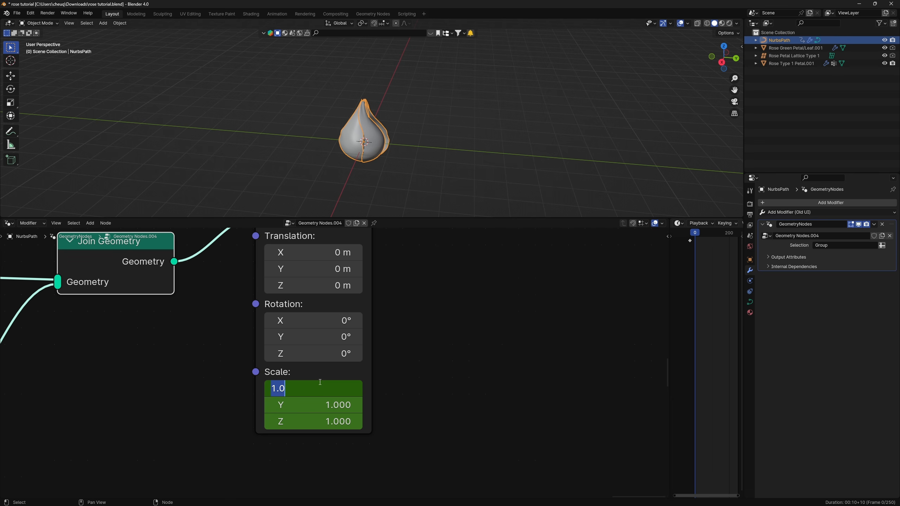
text(0.5)
key(Return)
drag(320, 385, 322, 421)
key(Return)
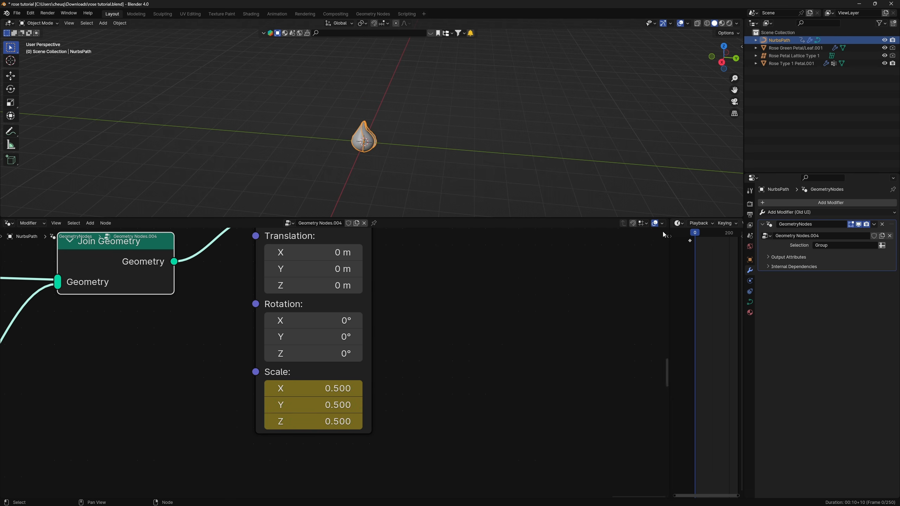
Step: Play the animation up to frame 78 to check the whole flower's growth, and move Group Output farther from Transform Geometry
key(space)
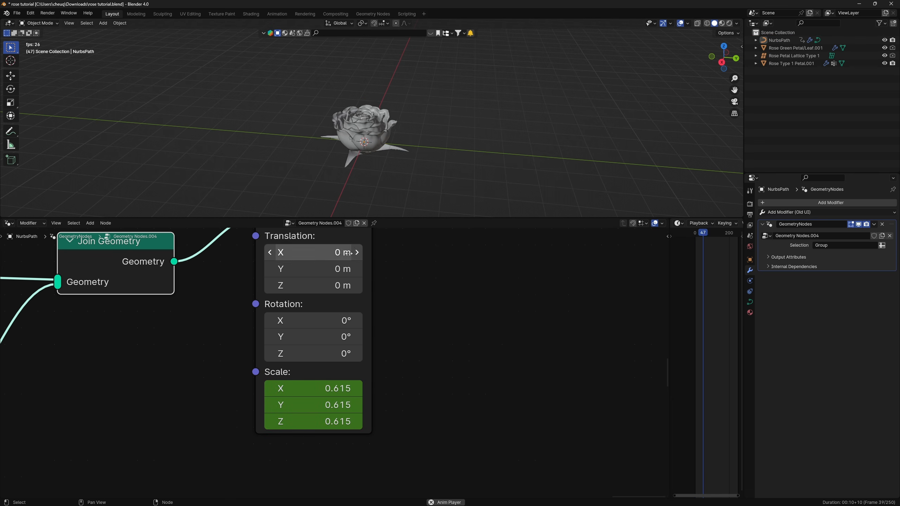
click(337, 129)
scroll(386, 313, down, 5)
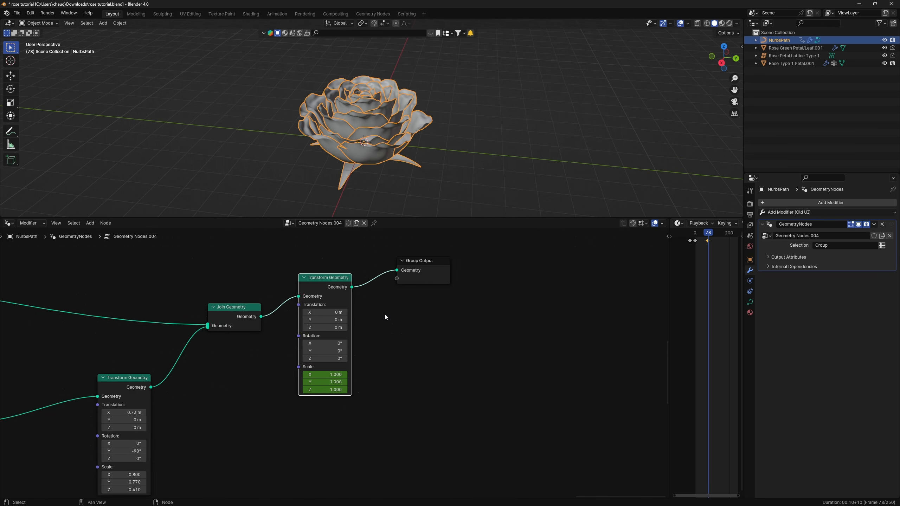
scroll(384, 307, down, 3)
drag(417, 313, 473, 338)
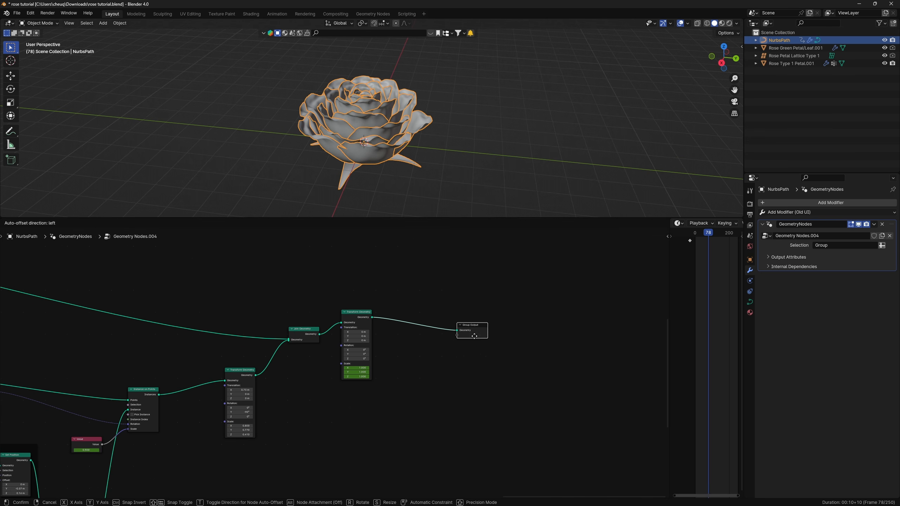
Step: Insert a Set Position node on the link between the rose petal's Object Info and Instance on Points nodes
scroll(396, 124, up, 4)
middle_drag(397, 125, 323, 181)
middle_drag(361, 155, 403, 136)
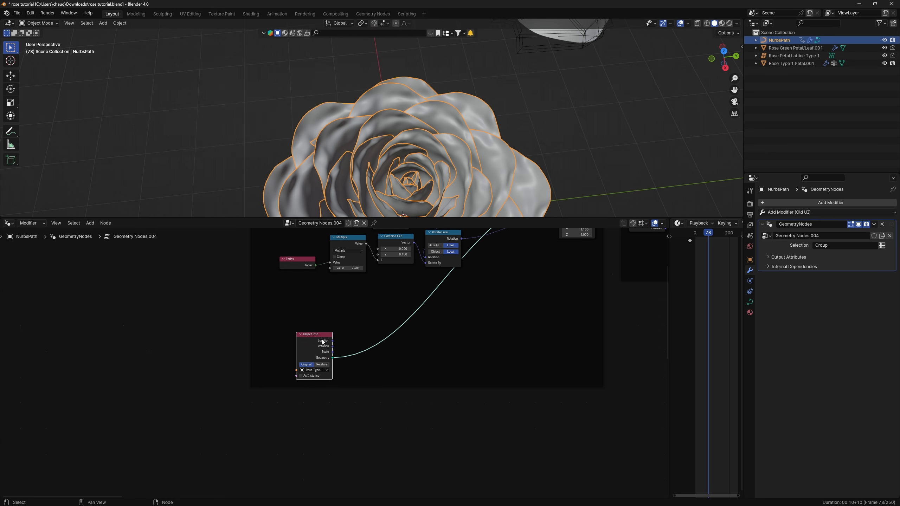
scroll(322, 354, up, 4)
scroll(465, 312, down, 5)
middle_drag(476, 319, 456, 372)
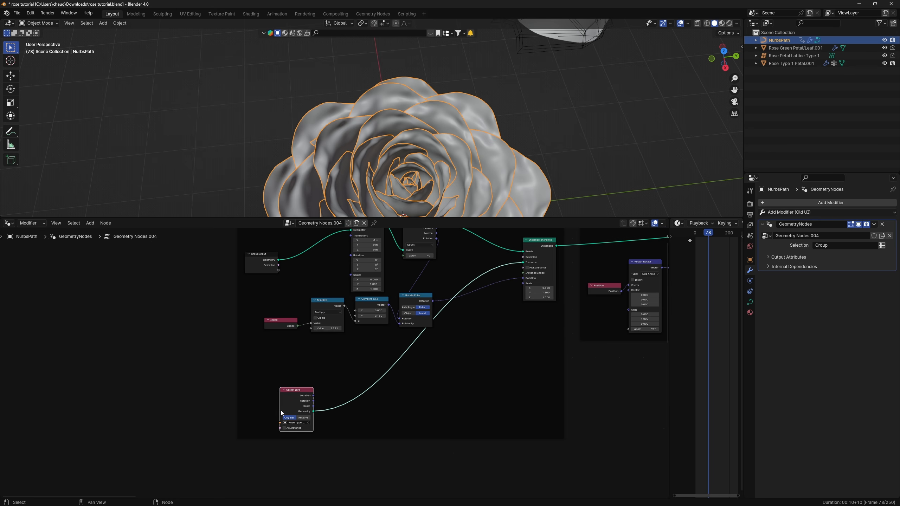
scroll(333, 318, down, 2)
scroll(413, 344, up, 4)
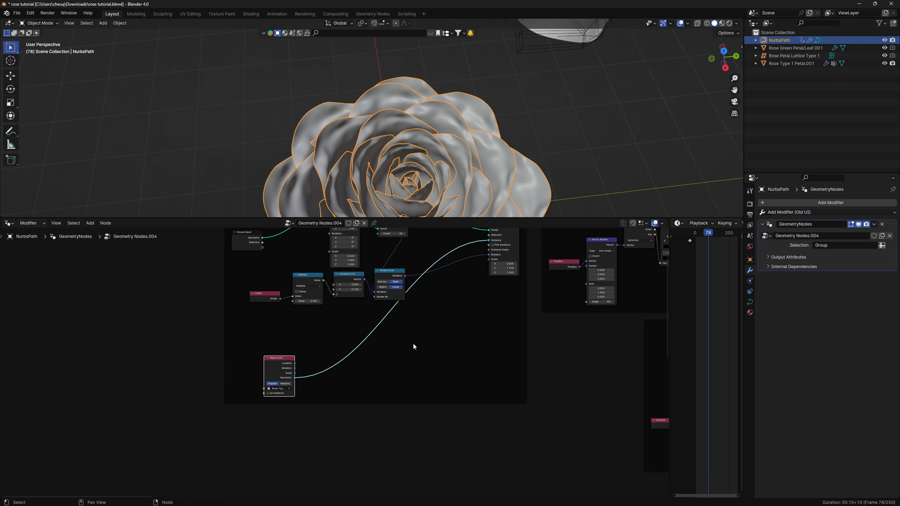
key(shift+a)
text(set po)
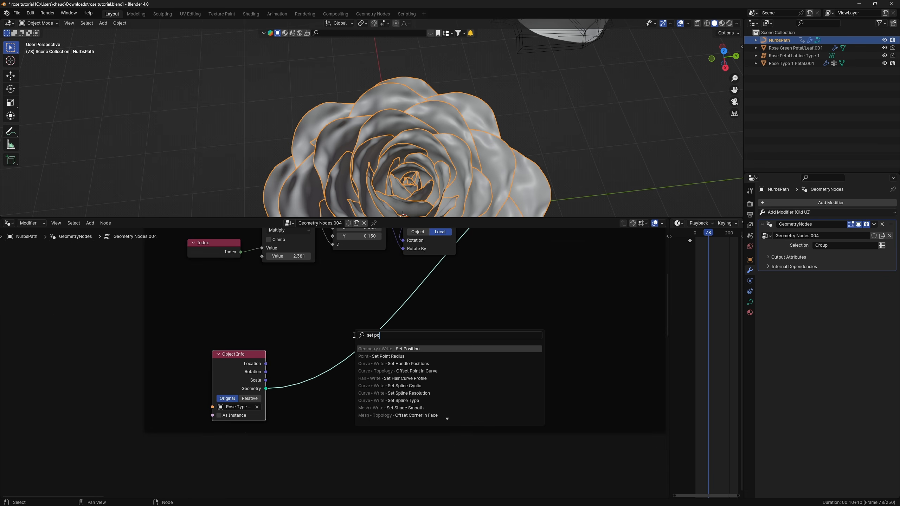
click(408, 364)
click(524, 308)
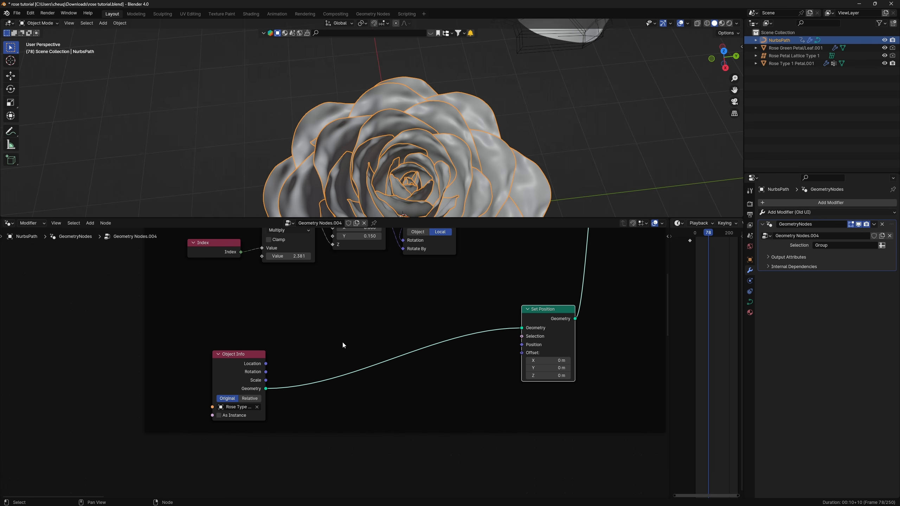
Step: Add a Noise Texture node and two Vector Math nodes beside Set Position, with the first Vector Math node set to Subtract
key(shift+a)
text(noise)
key(Return)
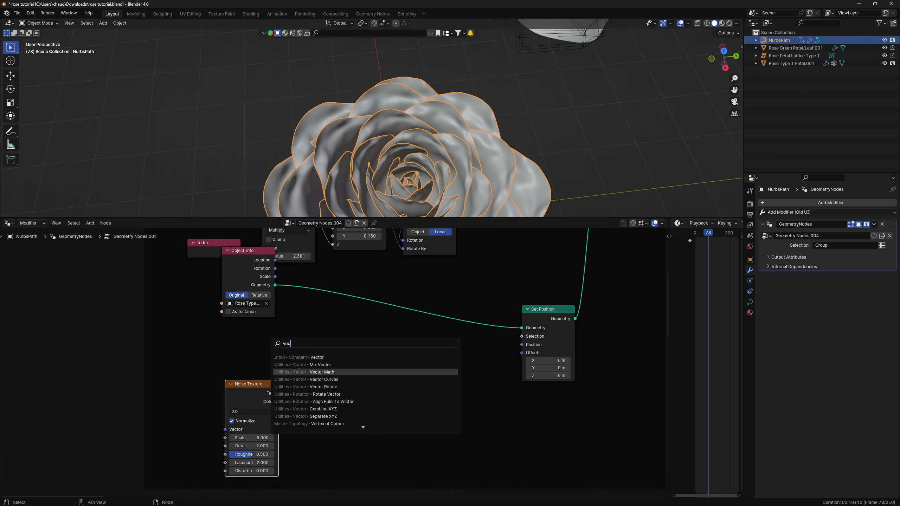
click(349, 385)
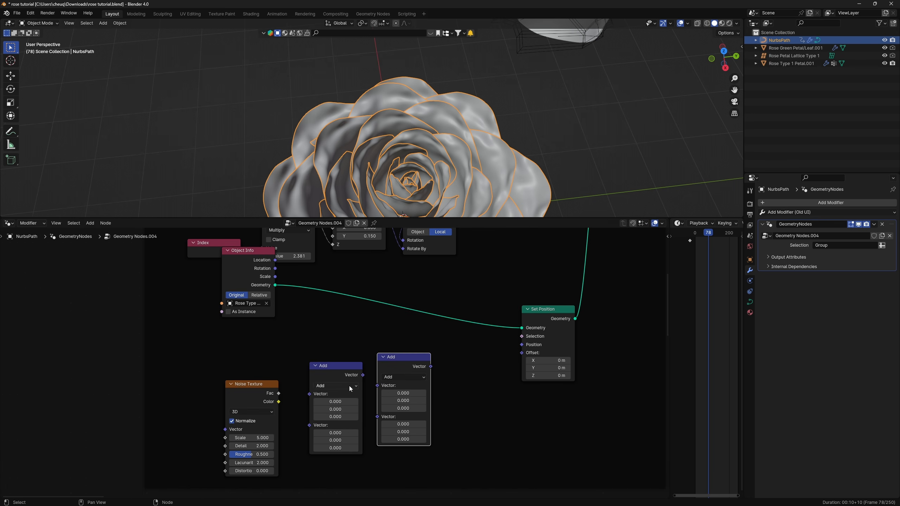
click(349, 386)
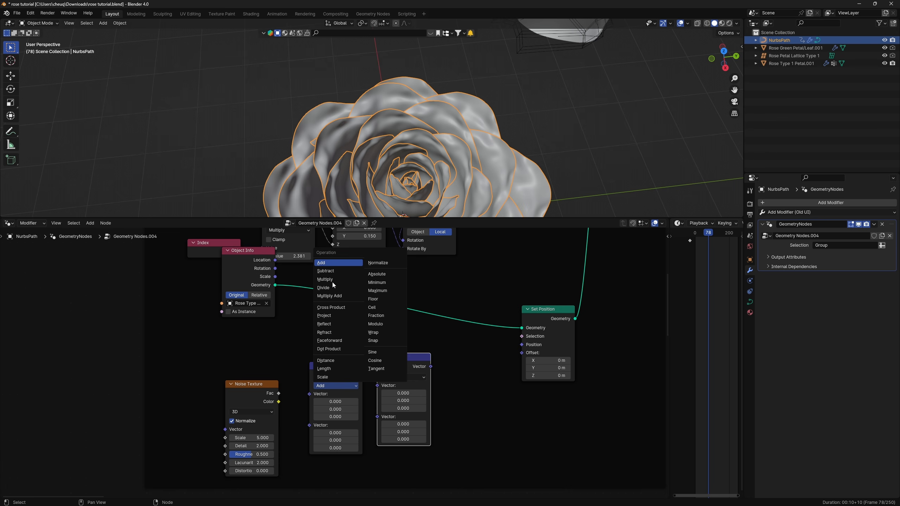
click(339, 271)
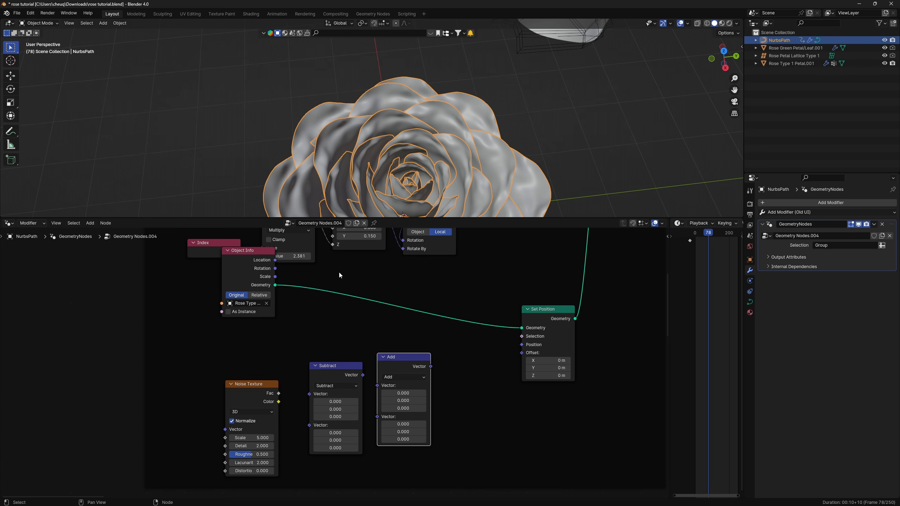
Step: Set the second Vector Math node to Multiply and duplicate it as a third node set to Scale
click(410, 378)
click(411, 271)
key(shift+d)
click(471, 364)
click(471, 365)
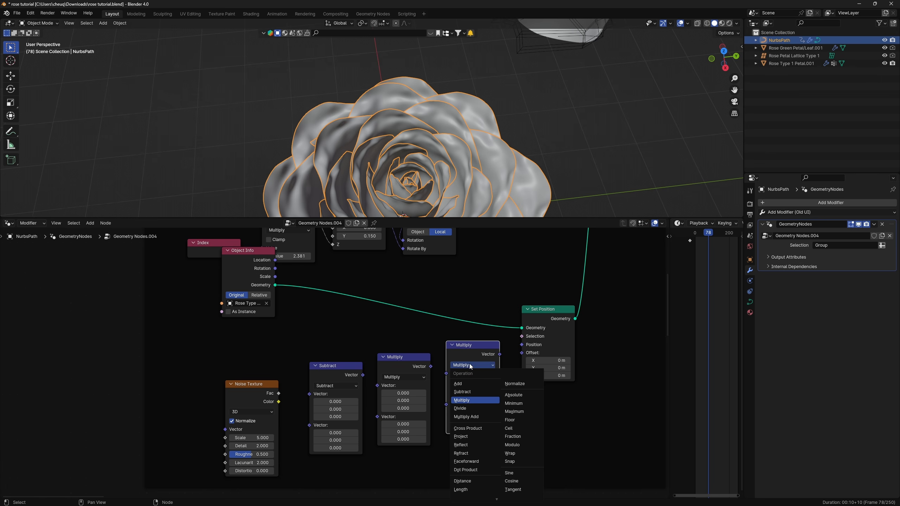
click(461, 495)
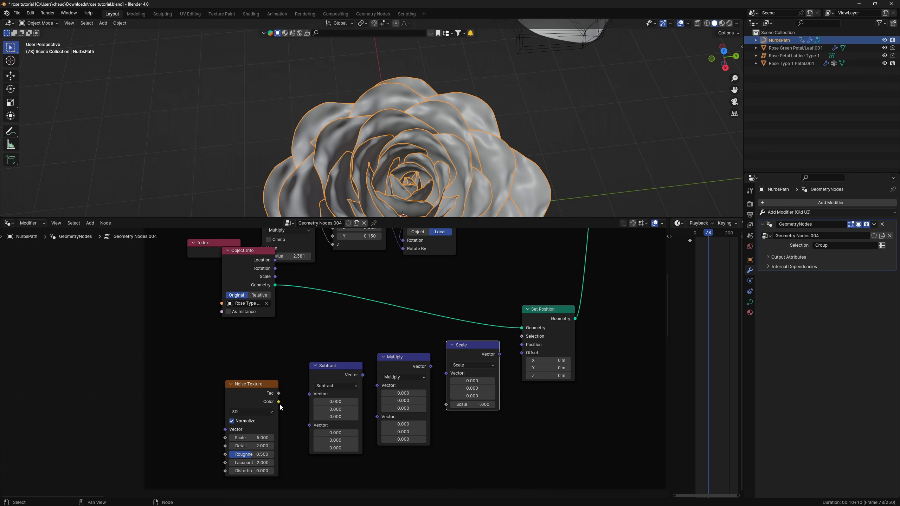
Step: Connect the Noise Texture's Color to the Subtract node and set its second vector to 0.5 on all three axes
drag(278, 402, 364, 392)
drag(306, 392, 335, 418)
click(340, 410)
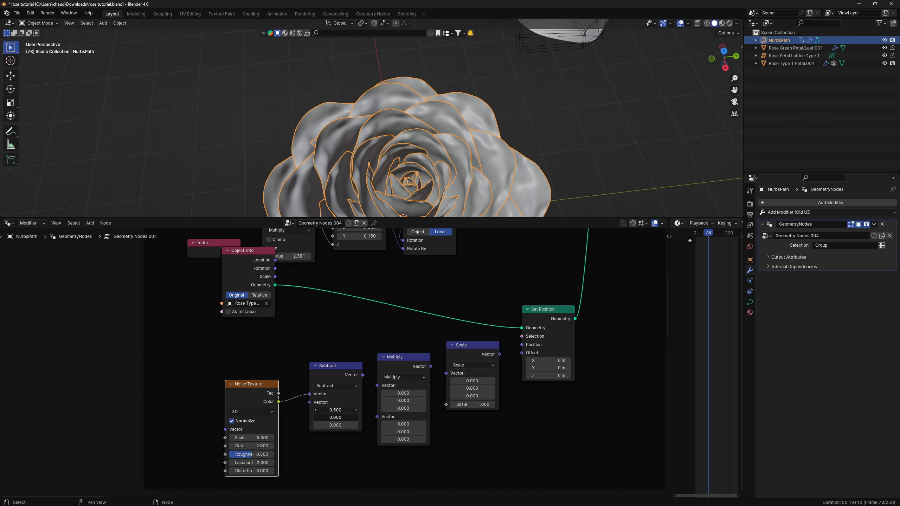
key(Return)
Step: Chain Subtract through Multiply and Scale into the Offset input of Set Position
drag(341, 367, 329, 373)
drag(352, 381, 381, 386)
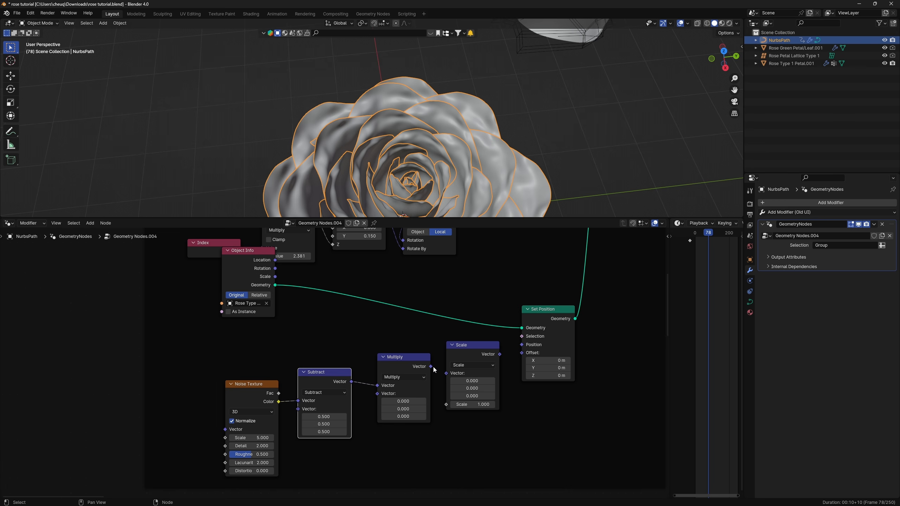
drag(432, 367, 454, 374)
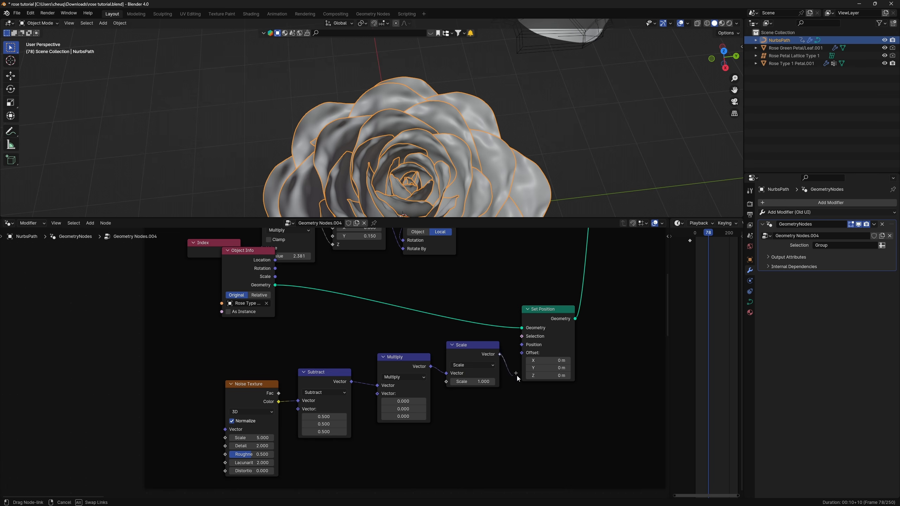
drag(516, 374, 524, 356)
Step: Add a Position node feeding the Multiply node's second vector, and align the petal's Object Info node with Set Position
key(shift+a)
text(pos)
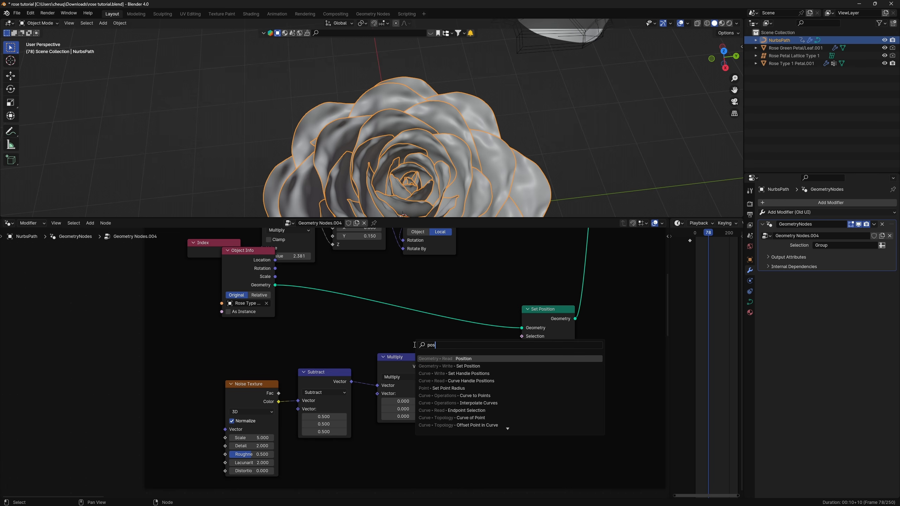
key(Return)
click(301, 345)
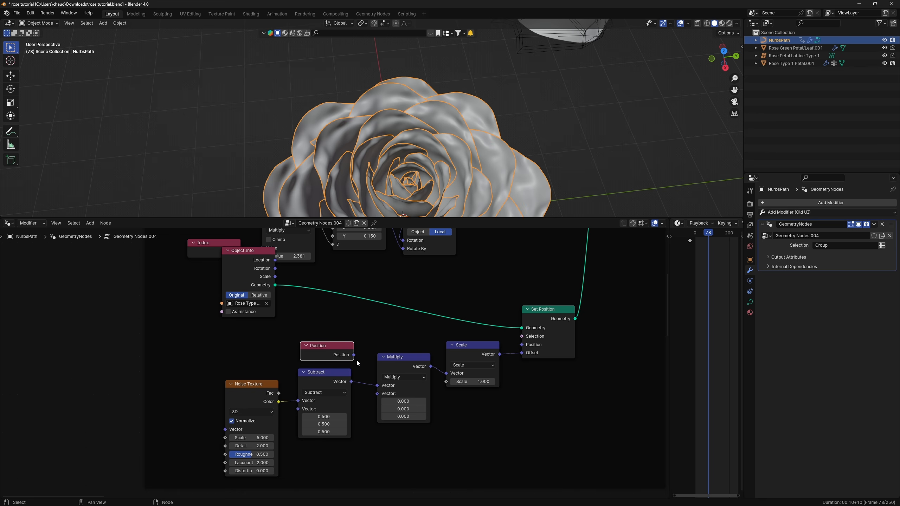
drag(355, 358, 379, 393)
drag(245, 284, 246, 328)
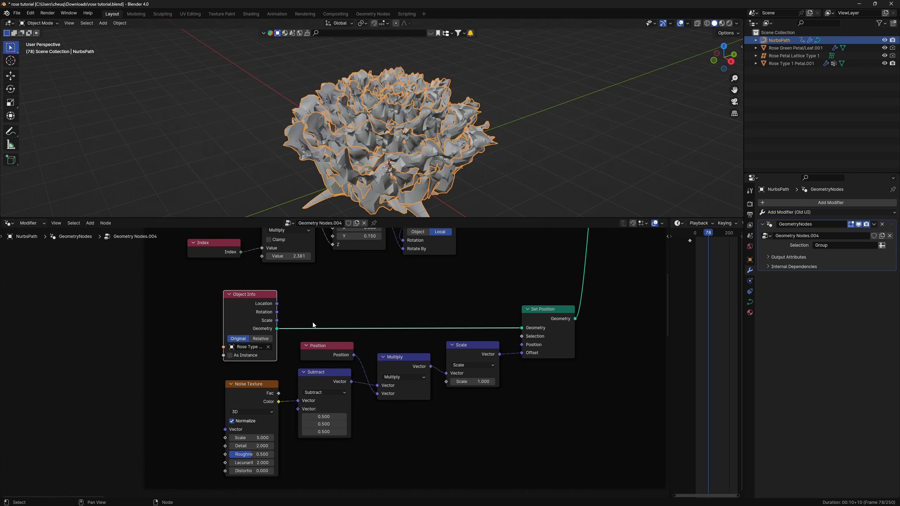
Step: Create a vertex group named tip for the outer edge vertices of Rose Type 1 Petal.001, and reselect NurbsPath
click(780, 64)
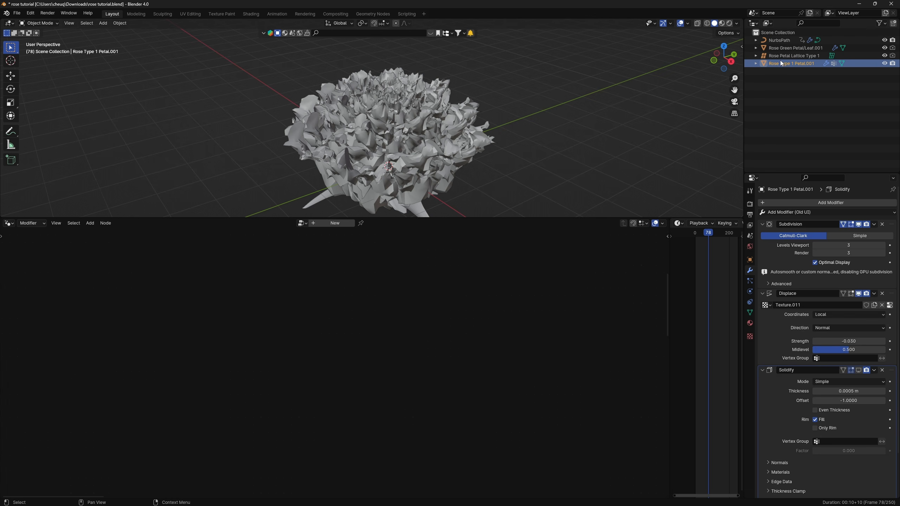
click(781, 56)
click(783, 49)
key(KP_Decimal)
middle_drag(409, 119, 352, 125)
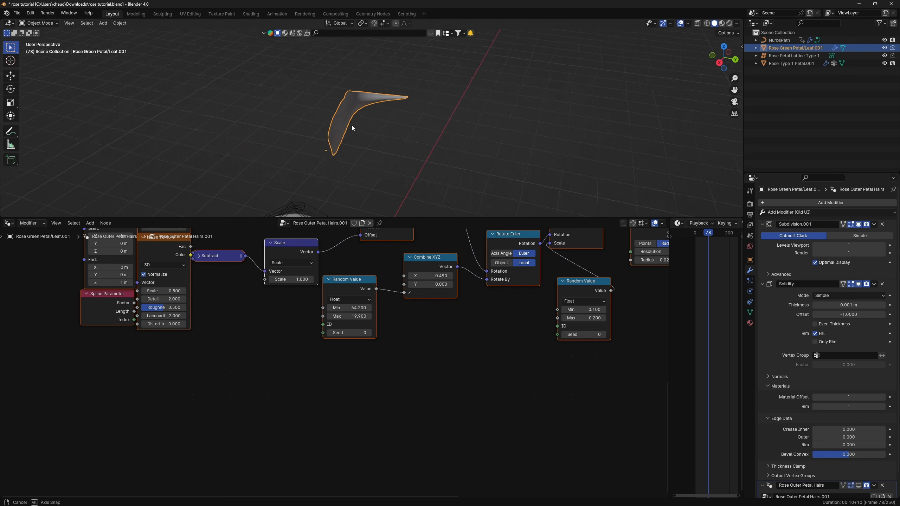
click(301, 205)
key(KP_Decimal)
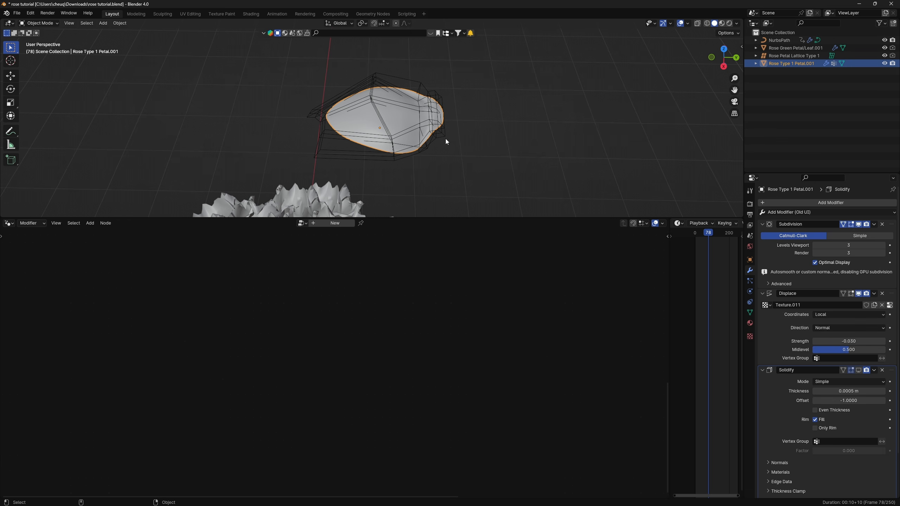
key(Tab)
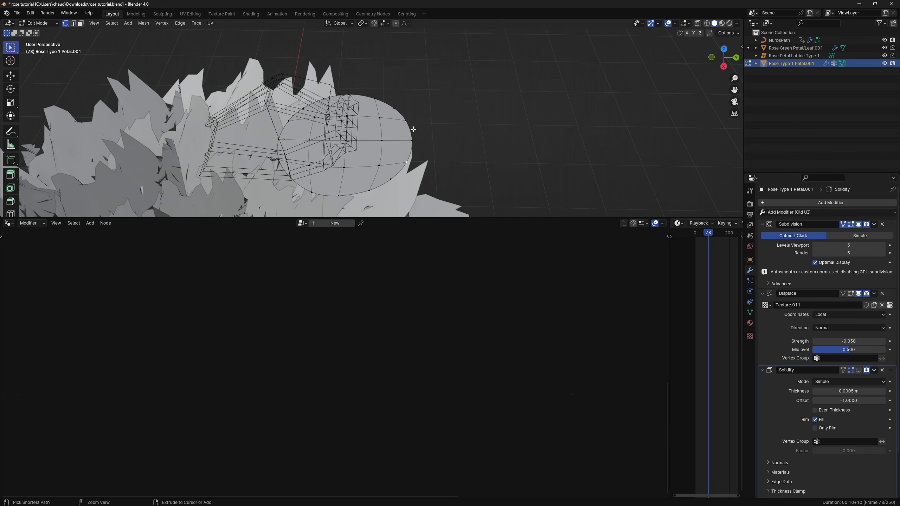
ctrl+click(407, 117)
click(747, 312)
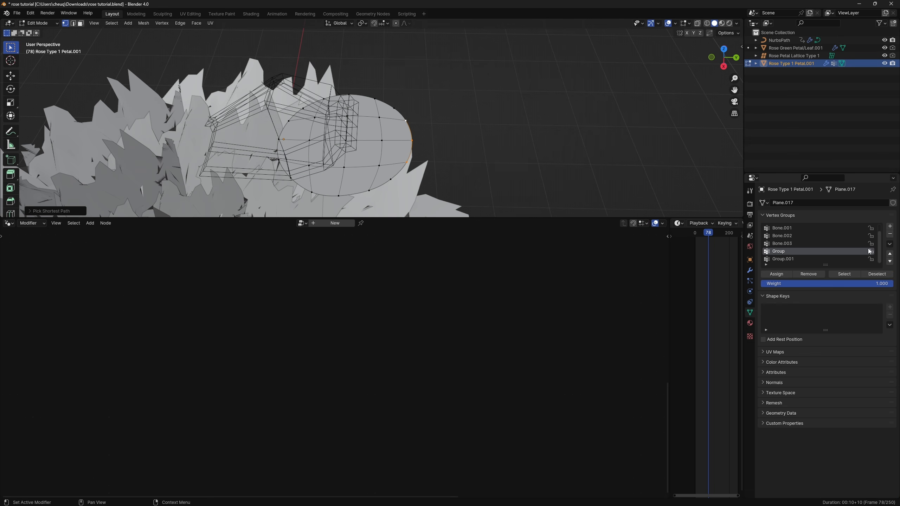
click(890, 227)
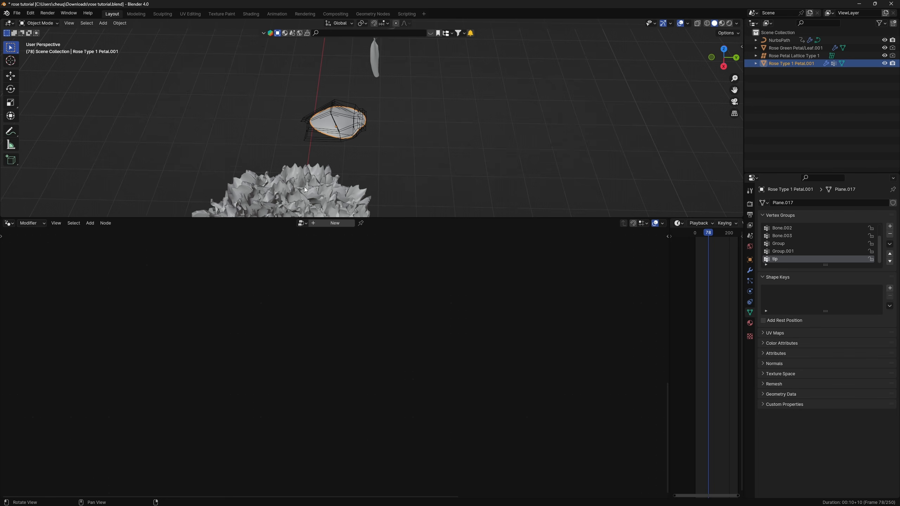
click(779, 40)
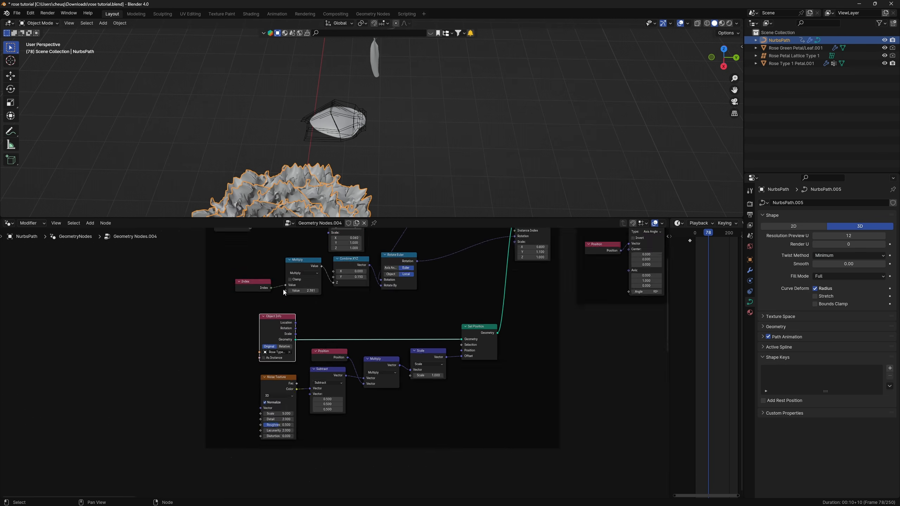
Step: Expose Set Position's Selection as a new input on the Group Input node, linking the two nodes
scroll(282, 289, down, 5)
middle_drag(268, 274, 287, 323)
middle_drag(287, 323, 287, 328)
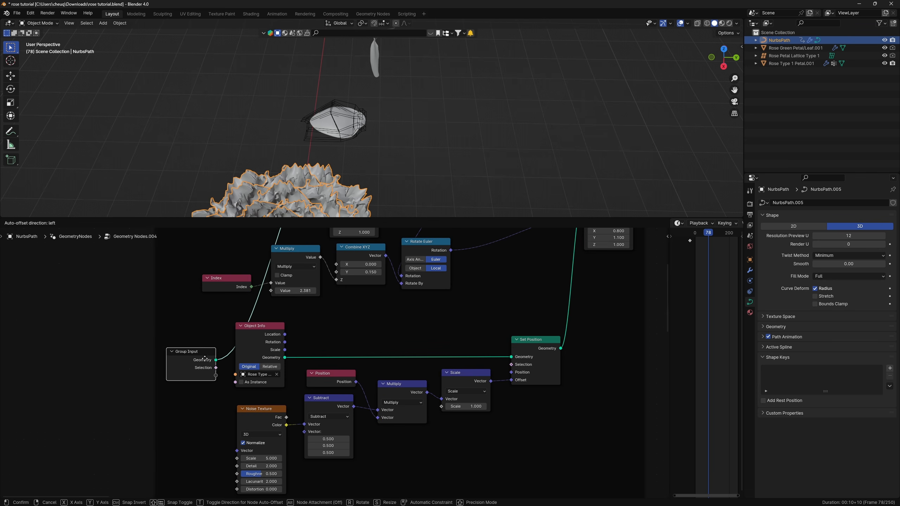
drag(215, 377, 517, 367)
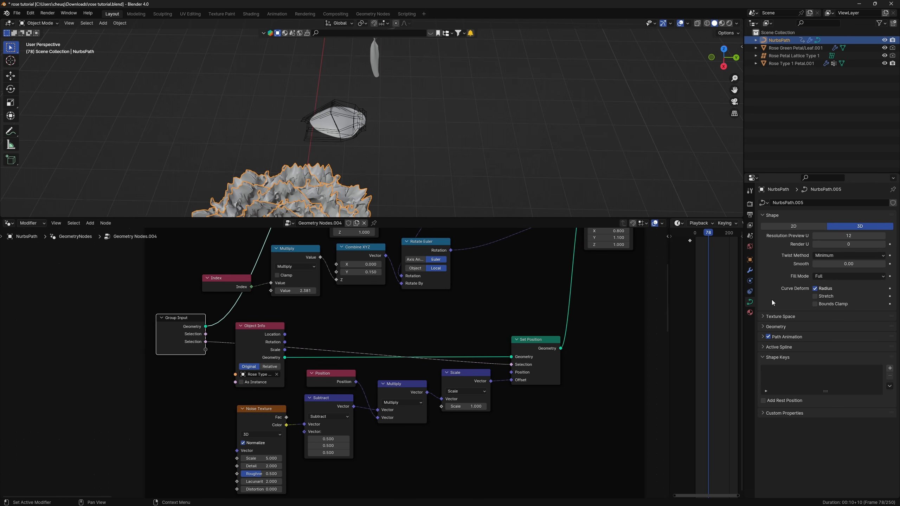
Step: Make the GeometryNodes modifier's second Selection input read an attribute and set it to the tip vertex group
click(750, 270)
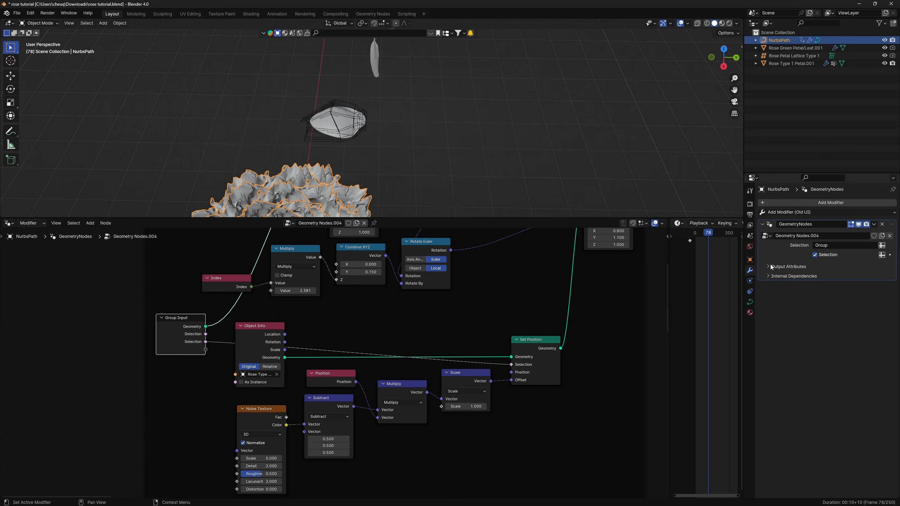
click(883, 255)
click(857, 255)
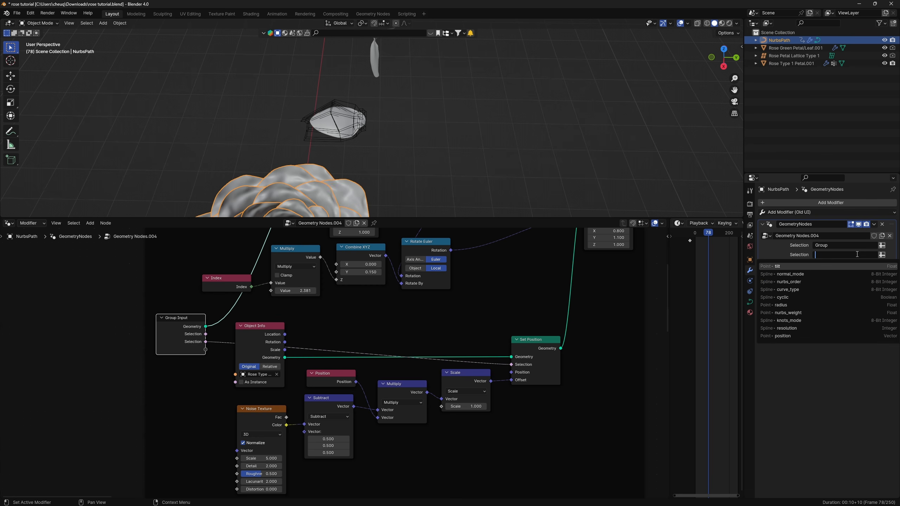
text(tip)
key(Return)
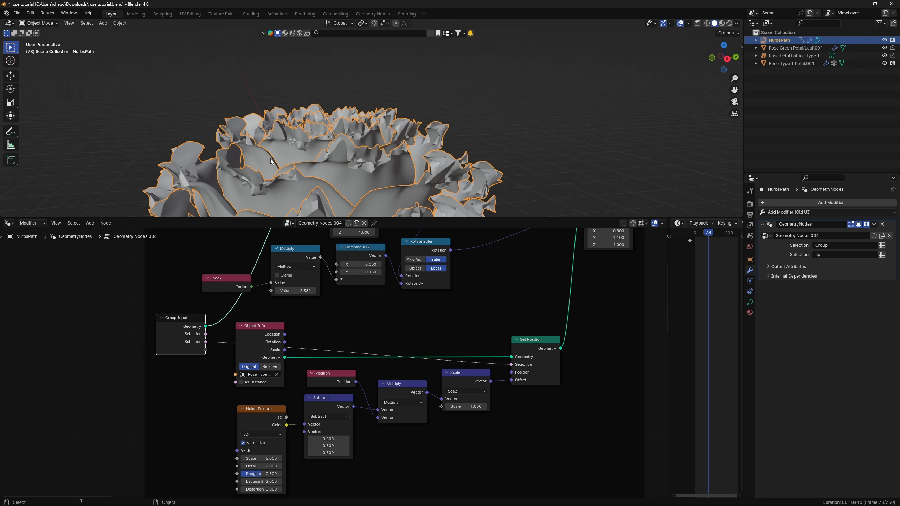
Step: Set the petal Noise Texture's Scale to about 6.37 and reduce the vector Scale node's factor to 0.1
middle_drag(225, 149, 319, 173)
shift+drag(479, 407, 423, 407)
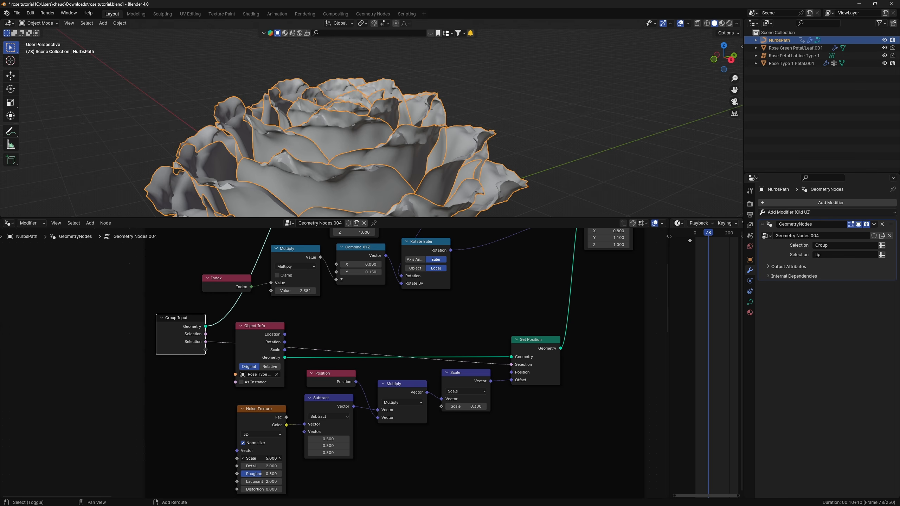
drag(261, 458, 279, 458)
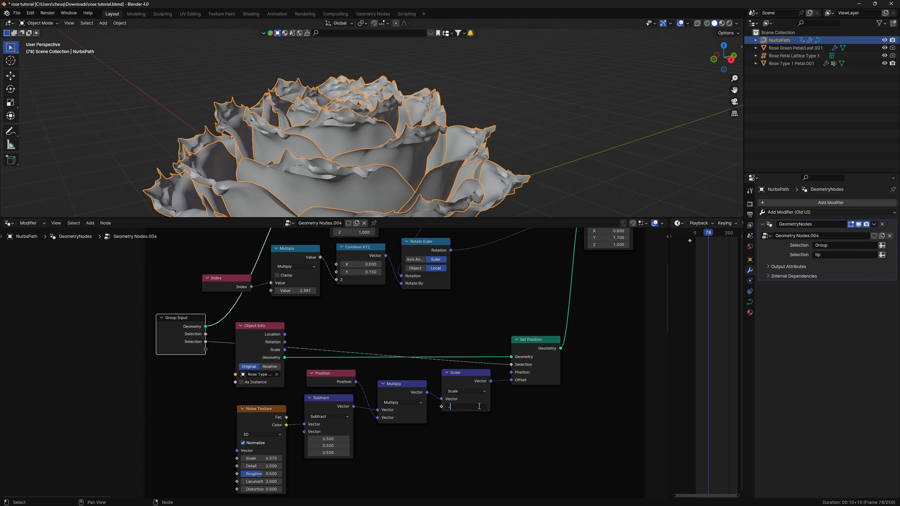
key(Return)
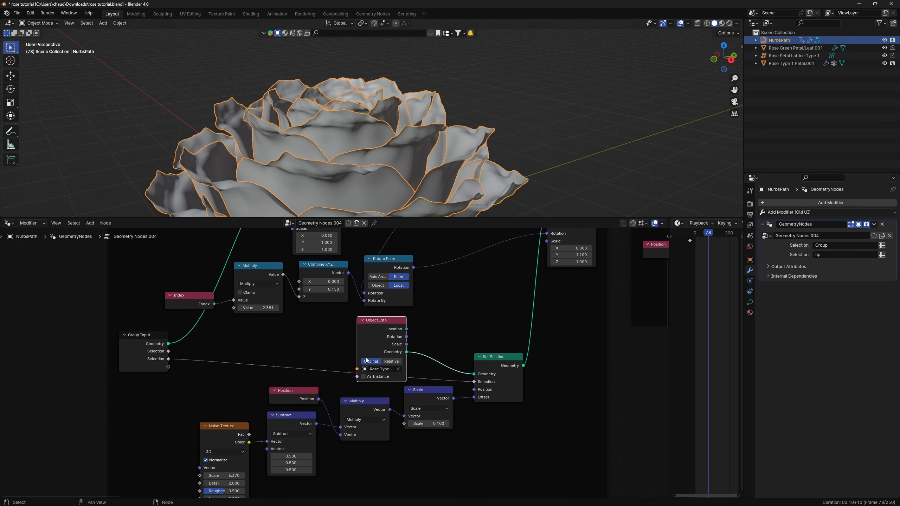
Step: Try the rose without tip noise by detaching Set Position from the petal geometry, and undo the detachment
alt+drag(505, 366, 508, 417)
middle_drag(457, 156, 370, 169)
middle_drag(430, 92, 350, 89)
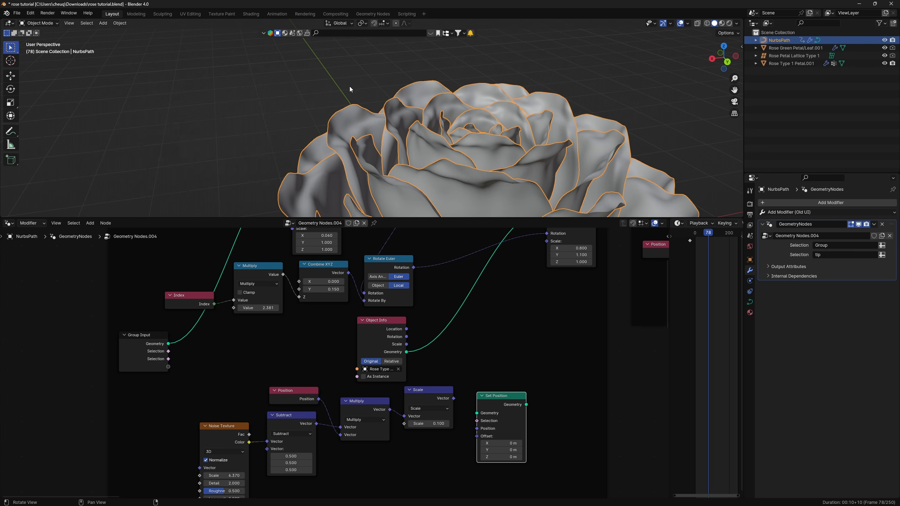
key(ctrl+z)
Step: Duplicate the petal noise displacement nodes, from Noise Texture through Set Position, and place the copy near the leaf node group
middle_drag(586, 106, 599, 117)
shift+middle_drag(598, 117, 440, 97)
middle_drag(588, 76, 484, 123)
click(624, 100)
scroll(493, 138, down, 3)
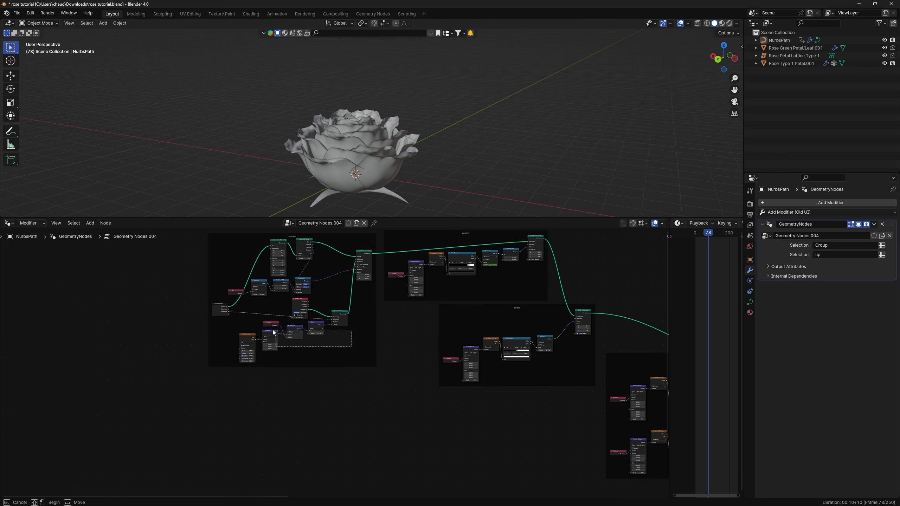
drag(353, 347, 233, 325)
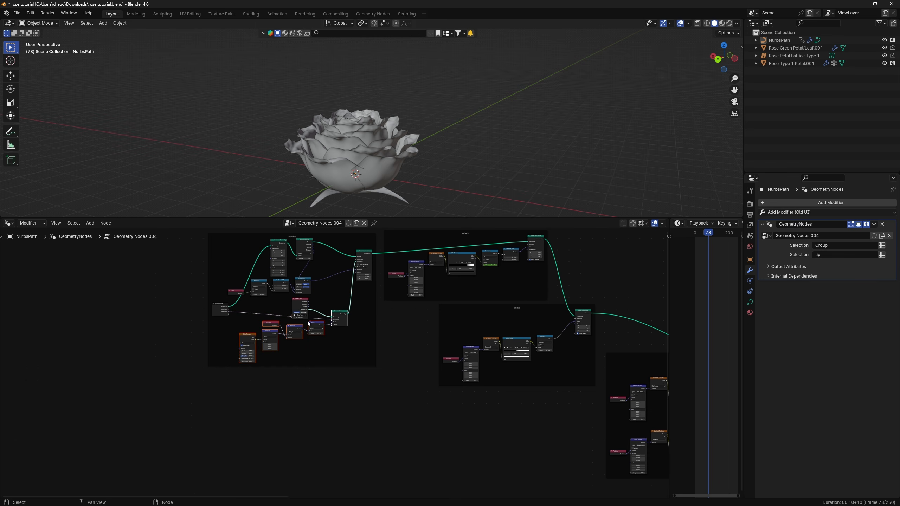
scroll(337, 355, down, 8)
middle_drag(390, 385, 211, 341)
key(shift+d)
click(648, 474)
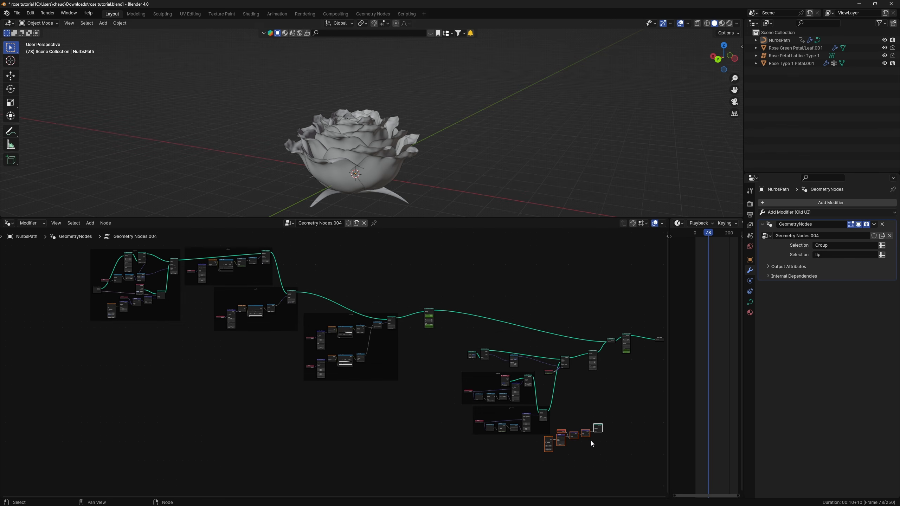
Step: Arrange the duplicated nodes beside the leaf's Object Info and insert the copied Set Position into the leaf's geometry link
scroll(591, 440, up, 5)
key(g)
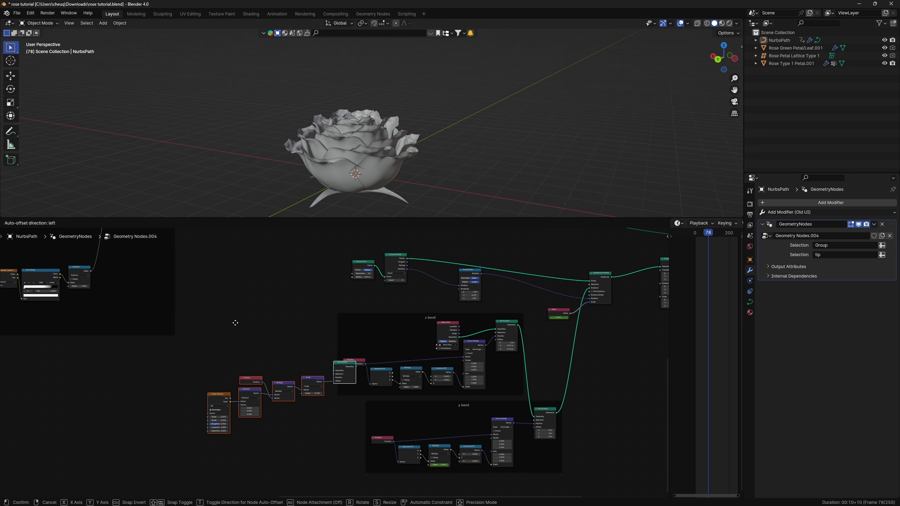
click(230, 332)
click(450, 335)
key(g)
click(194, 321)
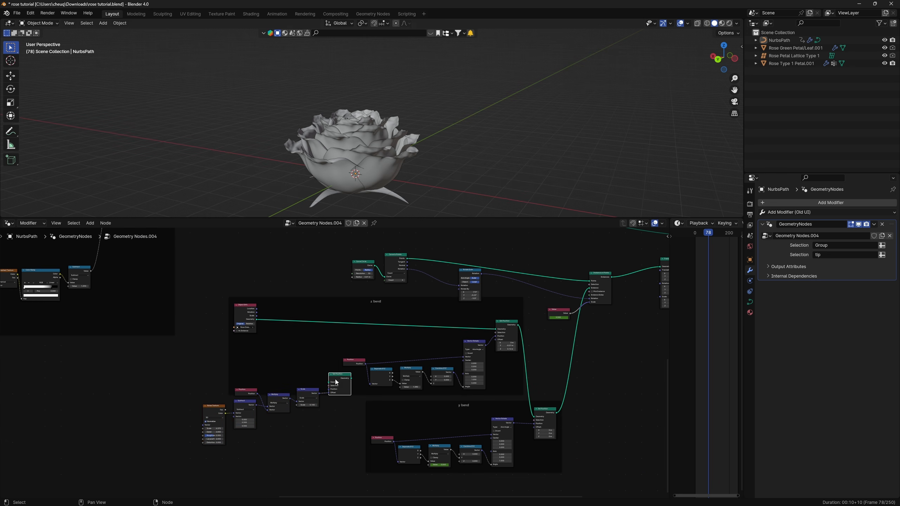
drag(336, 381, 339, 334)
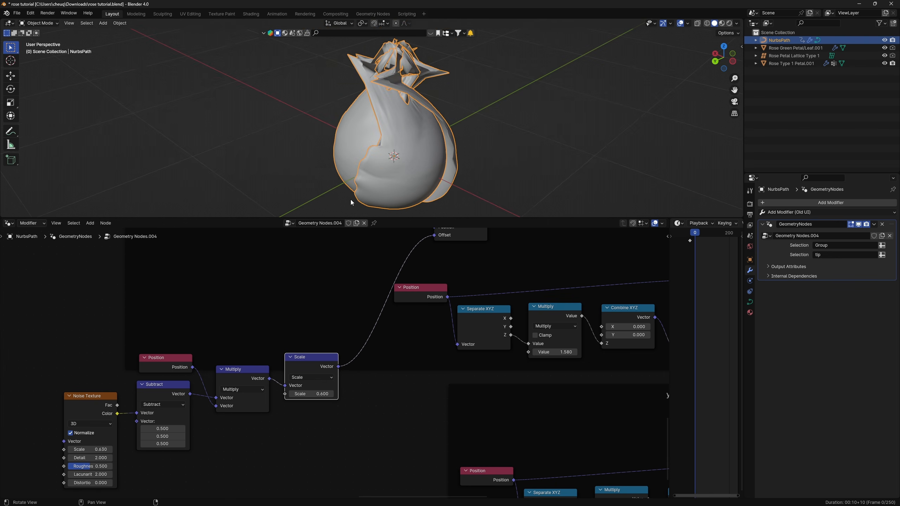
Step: Set the leaf noise's vector Scale factor to 0 and keyframe it at frame 0
shift+middle_drag(448, 81, 414, 98)
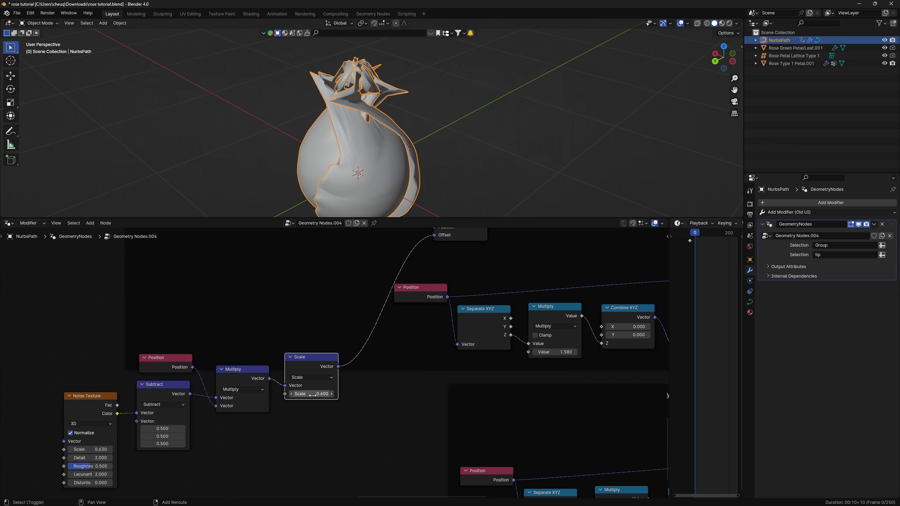
mouse_move(313, 395)
mouse_down()
mouse_move(321, 395)
mouse_move(301, 393)
mouse_up()
text(0)
key(Return)
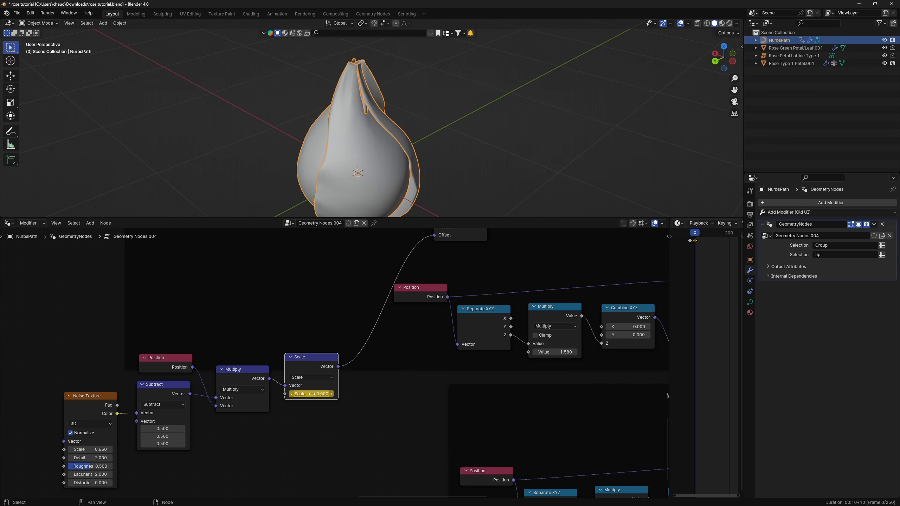
Step: Keyframe the leaf noise's vector Scale factor at about 1.01 on frame 77, and adjust its Noise Texture Scale
drag(695, 235, 709, 234)
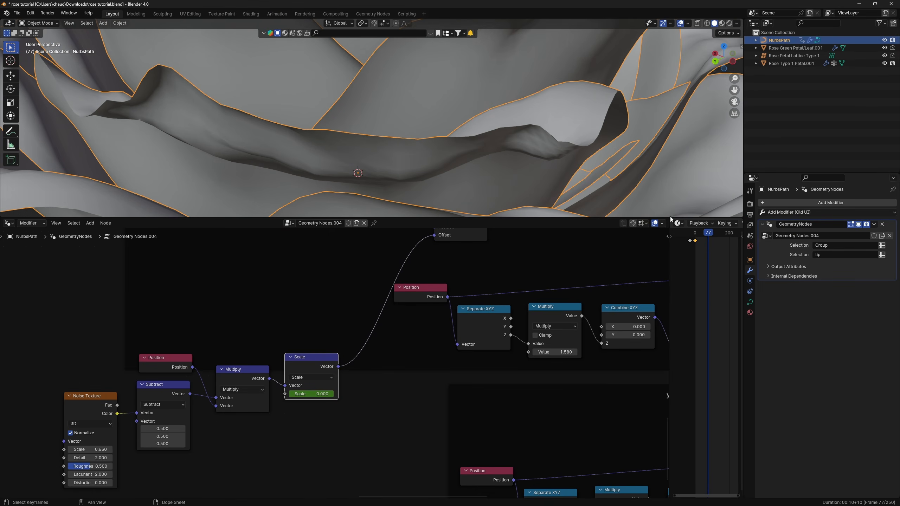
scroll(375, 103, down, 5)
shift+middle_drag(371, 97, 368, 49)
middle_drag(362, 198, 363, 183)
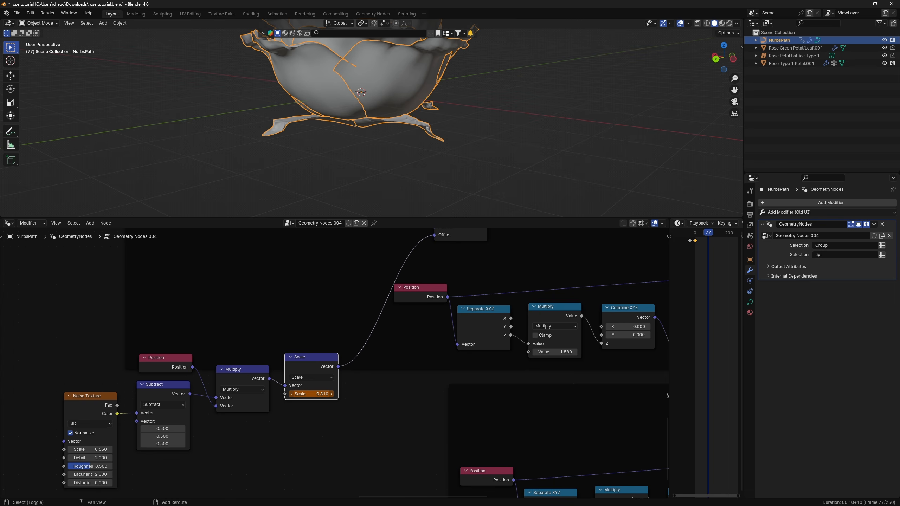
middle_drag(436, 153, 465, 187)
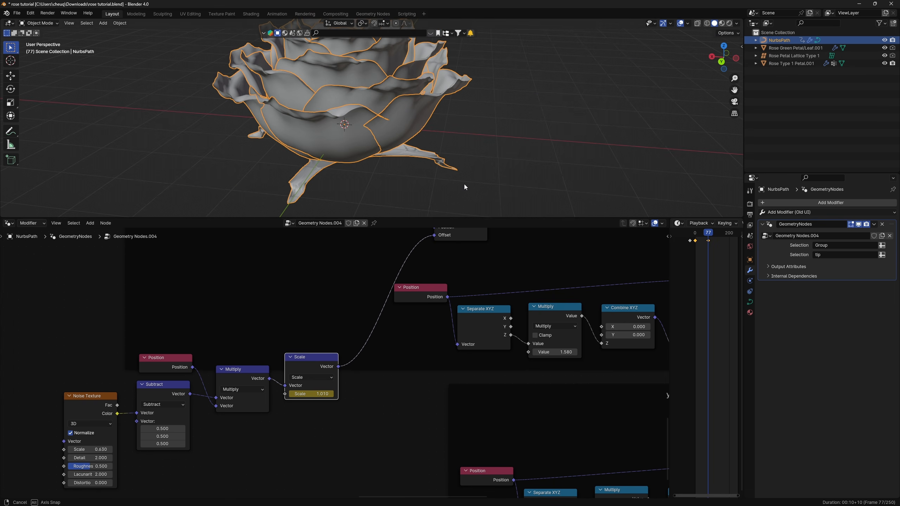
drag(91, 449, 112, 450)
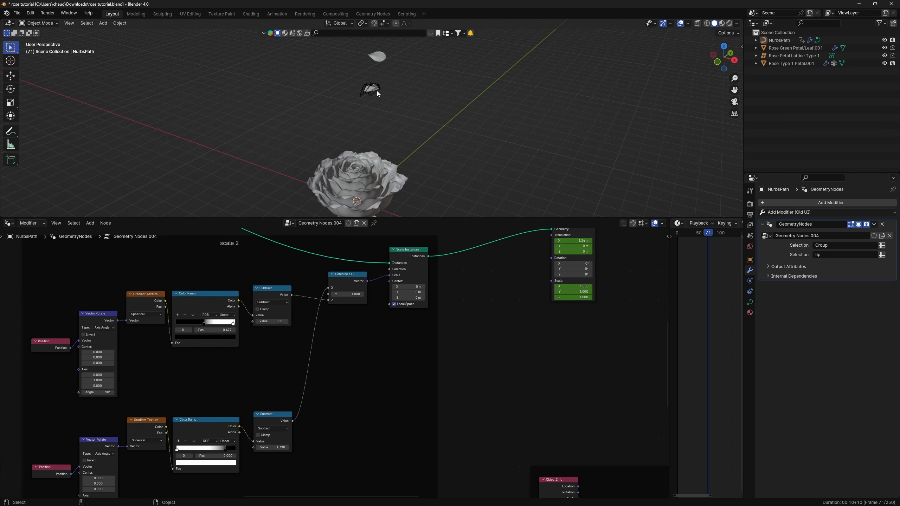
Step: Reshape the petals by moving and rotating the selected end points of Rose Petal Lattice Type 1 in Edit Mode
click(377, 90)
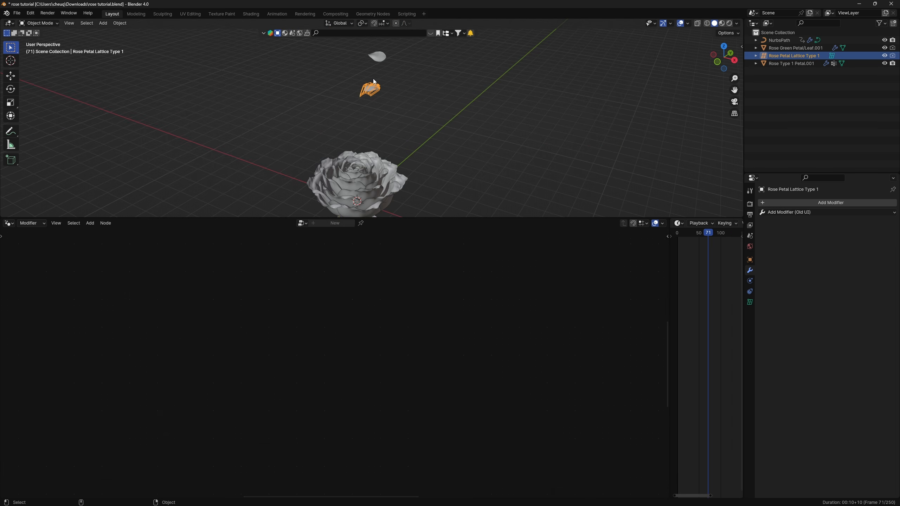
key(KP_Decimal)
middle_drag(398, 115, 447, 117)
scroll(382, 130, down, 6)
click(349, 190)
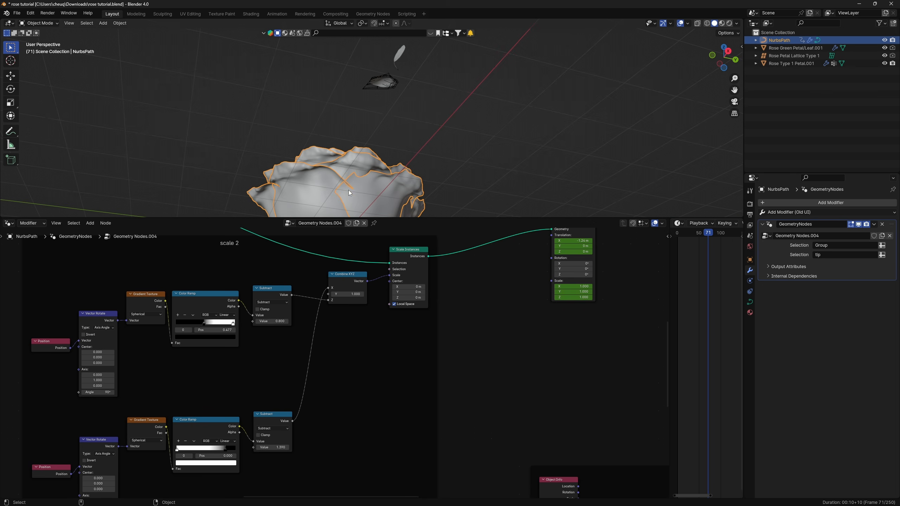
click(372, 79)
key(Tab)
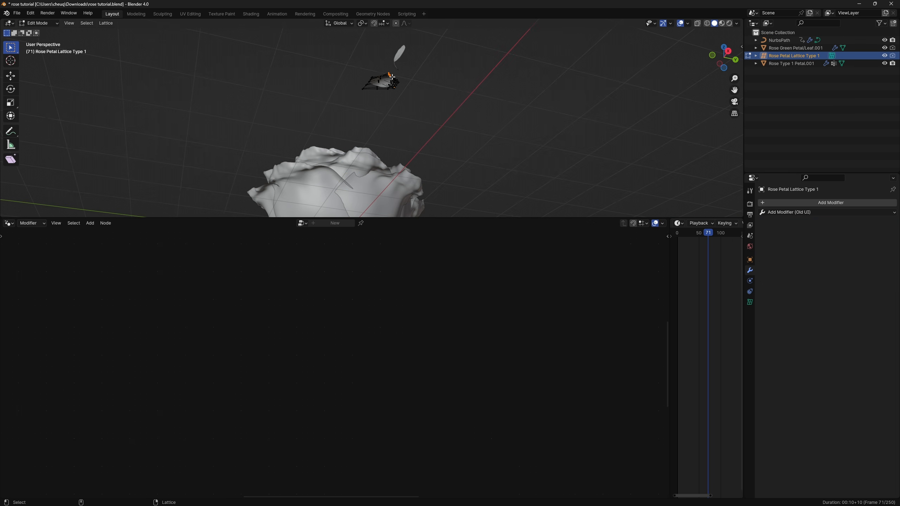
key(g)
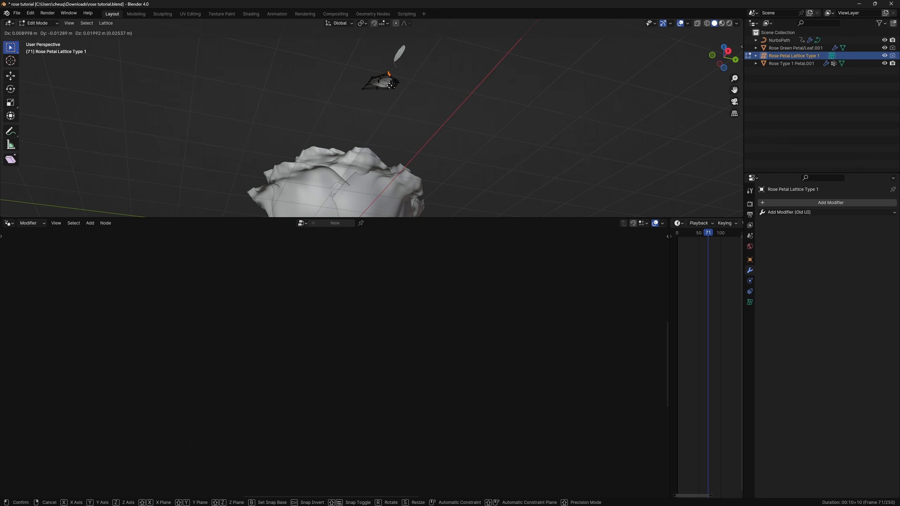
key(r)
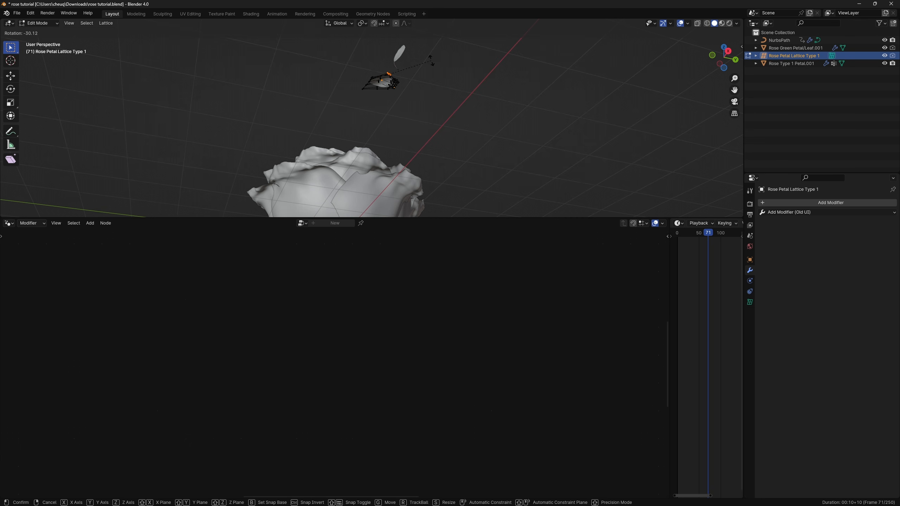
click(433, 46)
middle_drag(433, 46, 494, 99)
key(Tab)
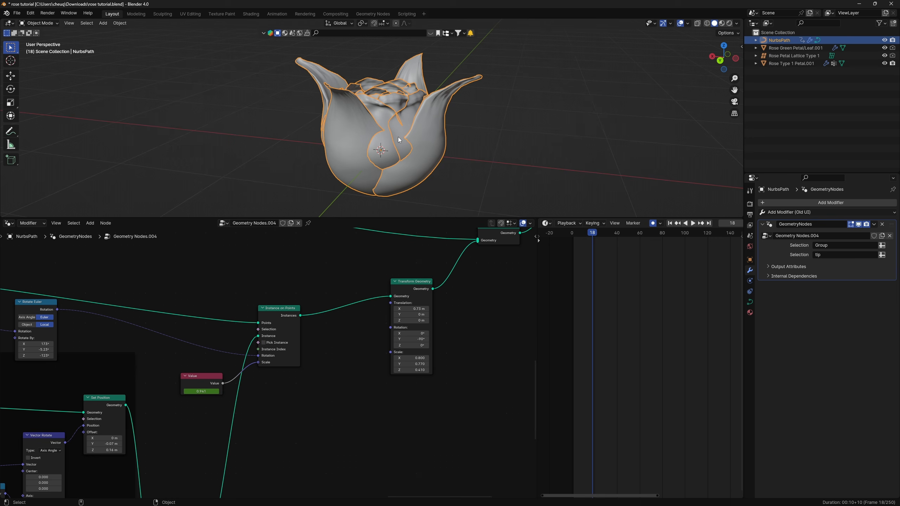
Step: Delete the animated Value node that feeds the Scale of the leaf's Instance on Points node
middle_drag(241, 383, 258, 369)
scroll(258, 369, up, 3)
mouse_move(216, 363)
mouse_down()
mouse_move(204, 347)
mouse_move(223, 366)
mouse_up()
drag(325, 302, 323, 308)
click(213, 374)
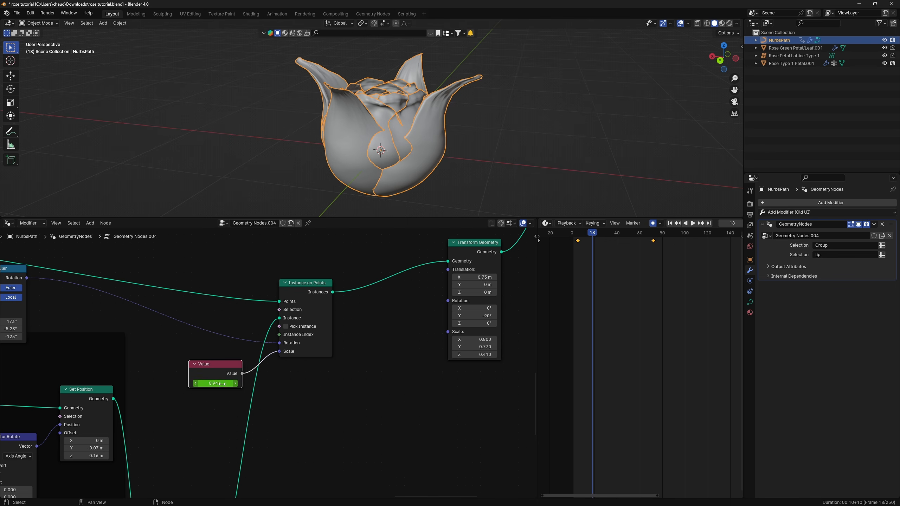
key(Delete)
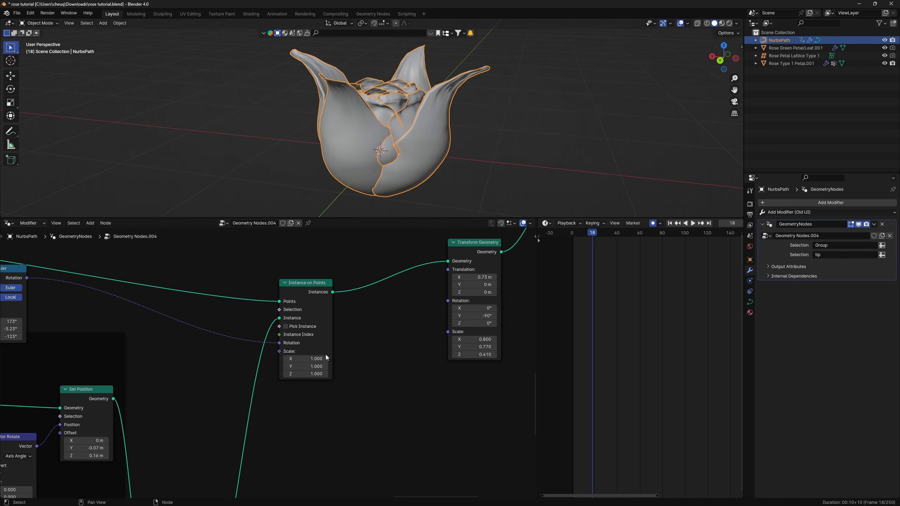
Step: Keyframe the leaf's Instance on Points Scale at 1.000 on all axes at frame 0
drag(599, 235, 572, 235)
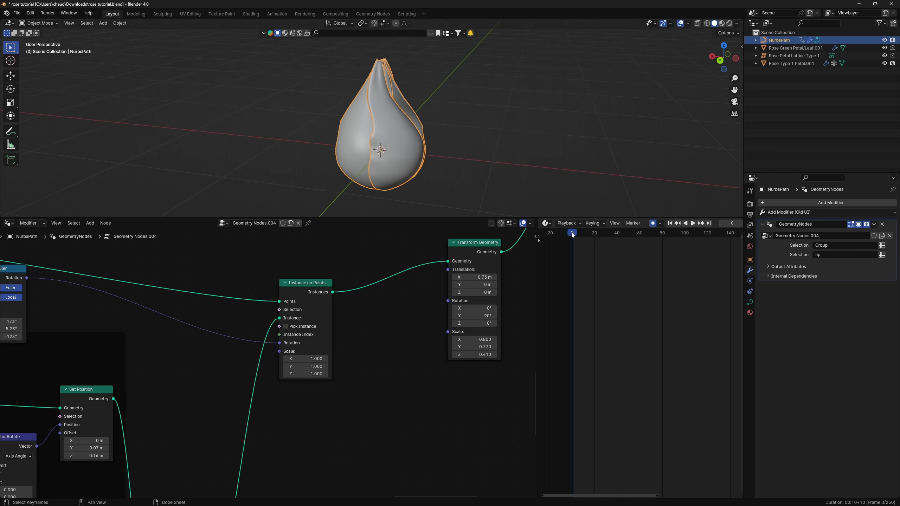
key(i)
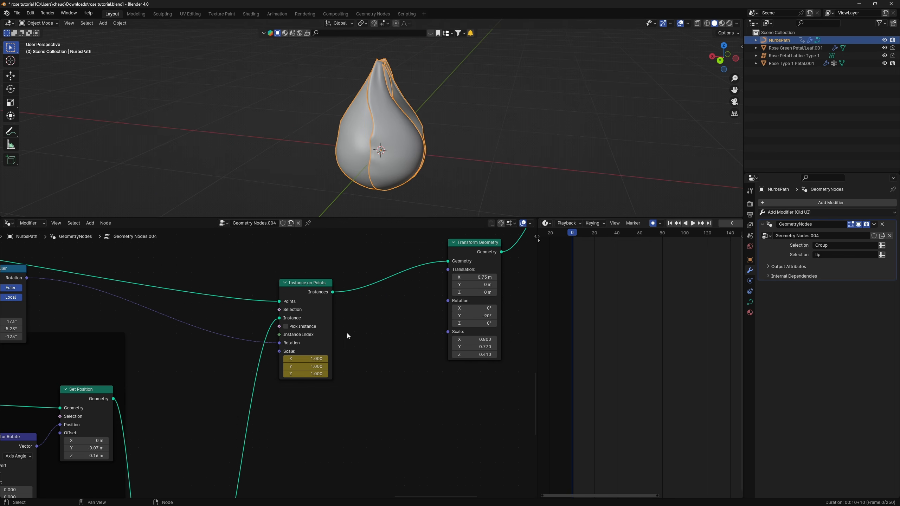
click(328, 335)
Step: Keyframe the leaf's Instance on Points X scale at about 0.81 on frame 21 and check the opening animation
key(space)
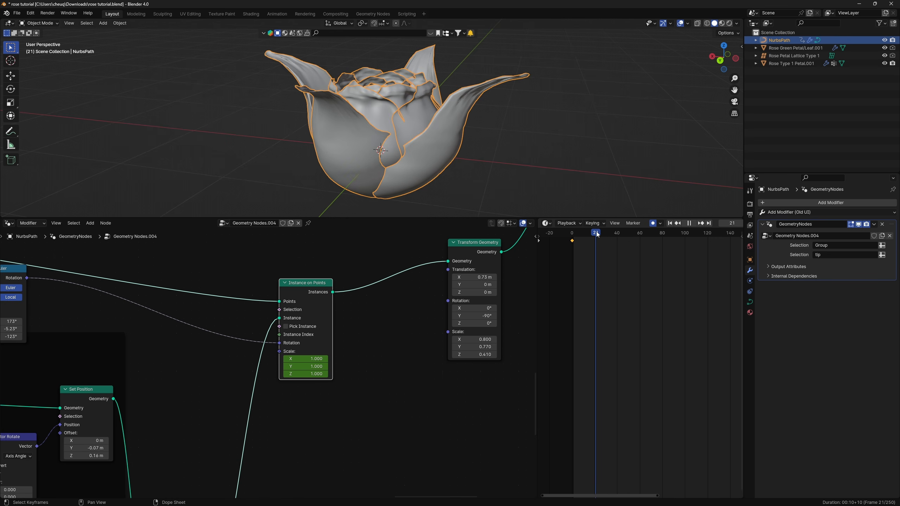
drag(317, 359, 303, 359)
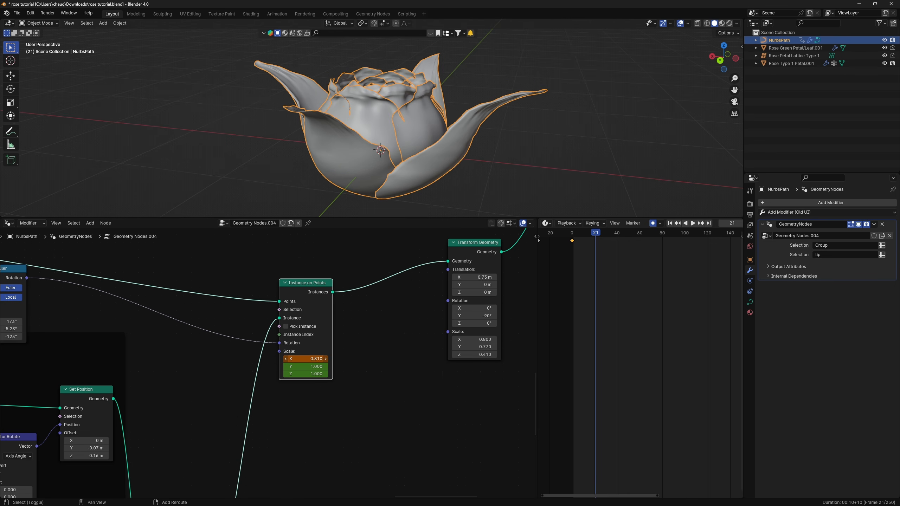
middle_drag(469, 111, 379, 121)
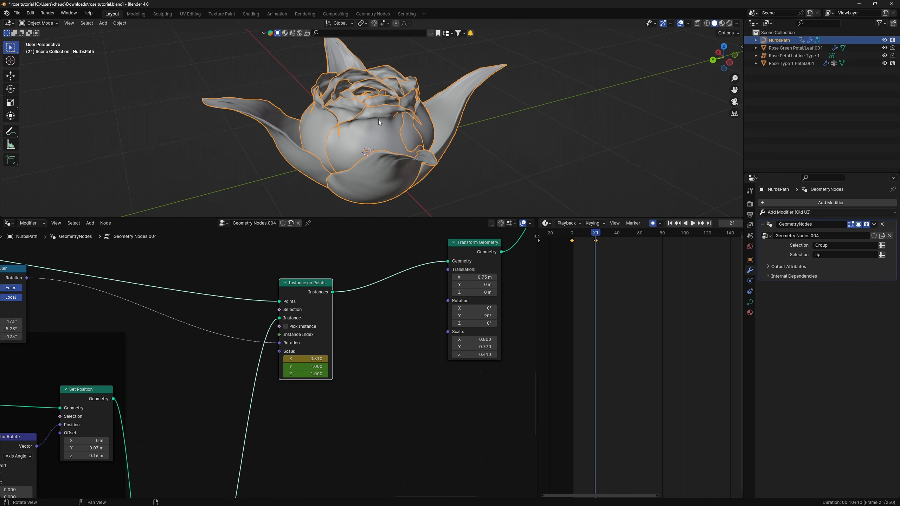
drag(593, 234, 588, 235)
middle_drag(501, 158, 532, 161)
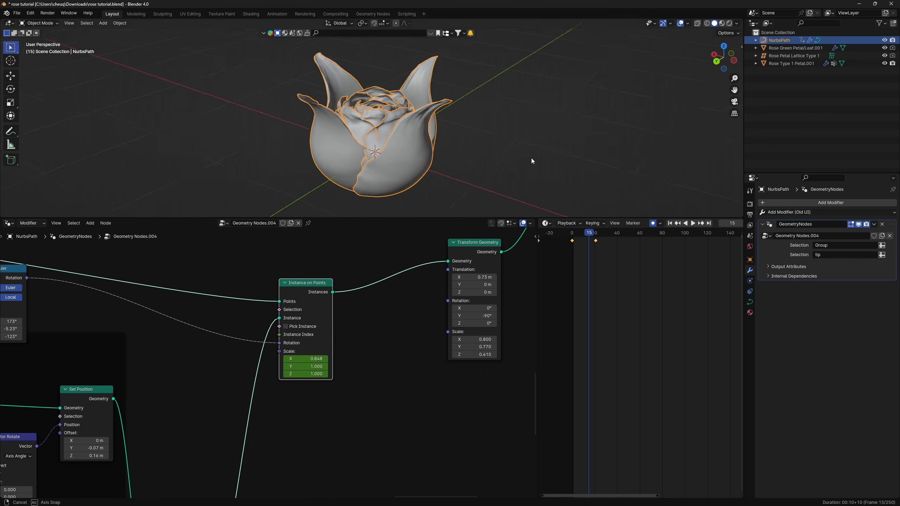
Step: Move the leaf's X scale keyframe to about frame 12 and keyframe its Instance on Points Scale at 0.500 around frame 46
click(596, 241)
drag(596, 241, 587, 240)
drag(588, 233, 624, 233)
drag(314, 359, 309, 374)
Step: Adjust the leaf's Instance on Points Scale on all axes at frames 21 and 12
drag(624, 233, 595, 234)
drag(311, 359, 309, 366)
drag(595, 234, 586, 234)
drag(587, 241, 585, 241)
drag(310, 359, 309, 367)
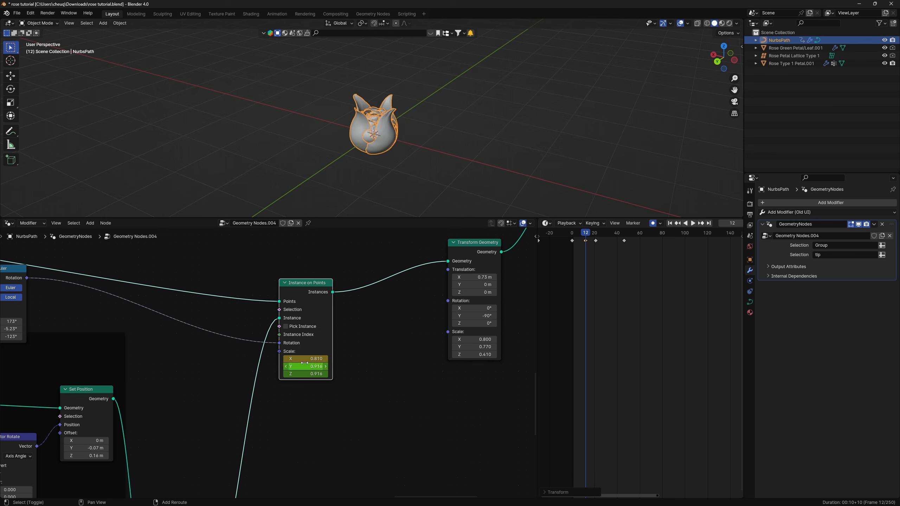
Step: Play the opening animation from frame 0 and check the leaves' scaling from several angles
drag(585, 234, 571, 235)
key(space)
key(space)
middle_drag(513, 100, 440, 84)
scroll(440, 84, down, 5)
click(572, 233)
key(space)
click(441, 141)
click(572, 234)
alt+drag(442, 140, 503, 121)
click(568, 233)
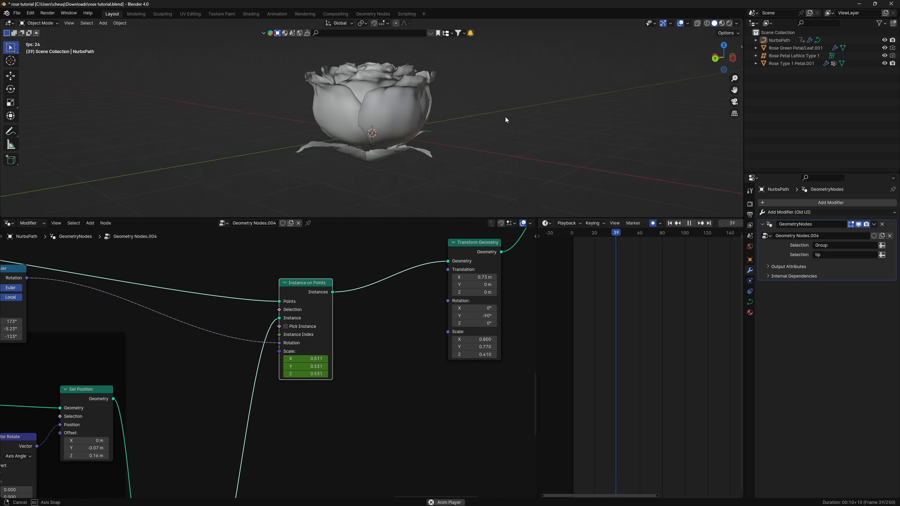
key(space)
click(346, 93)
middle_drag(346, 94, 453, 50)
key(shift+Left)
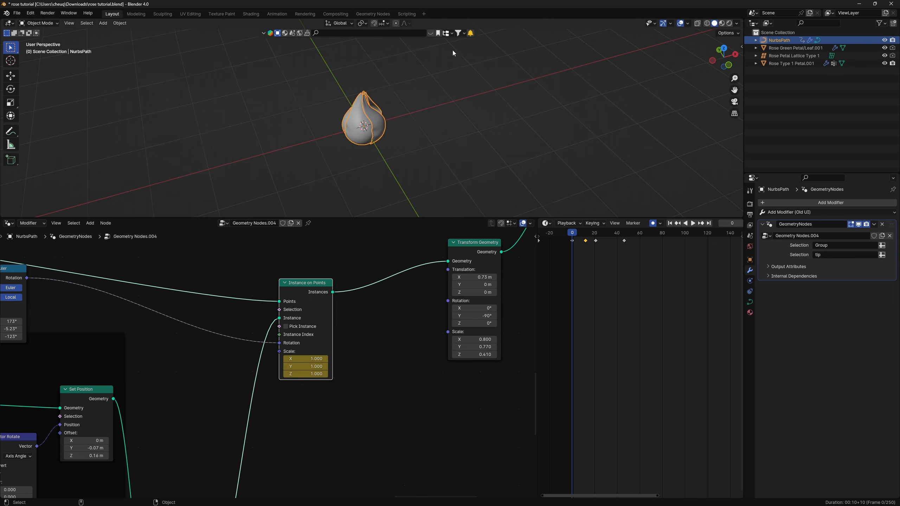
scroll(417, 117, down, 2)
key(space)
middle_drag(417, 117, 443, 119)
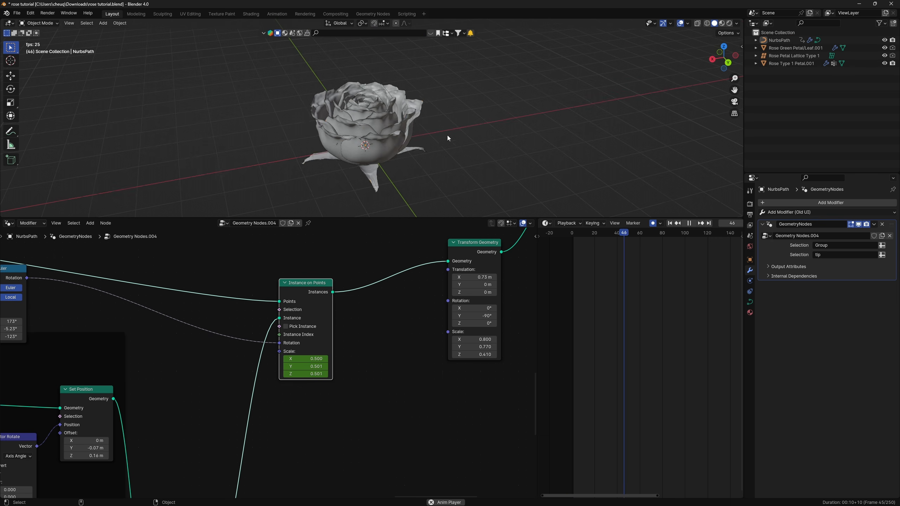
key(space)
mouse_move(416, 151)
middle_down()
mouse_move(479, 170)
mouse_move(548, 153)
mouse_move(403, 143)
middle_up()
middle_drag(381, 105, 511, 109)
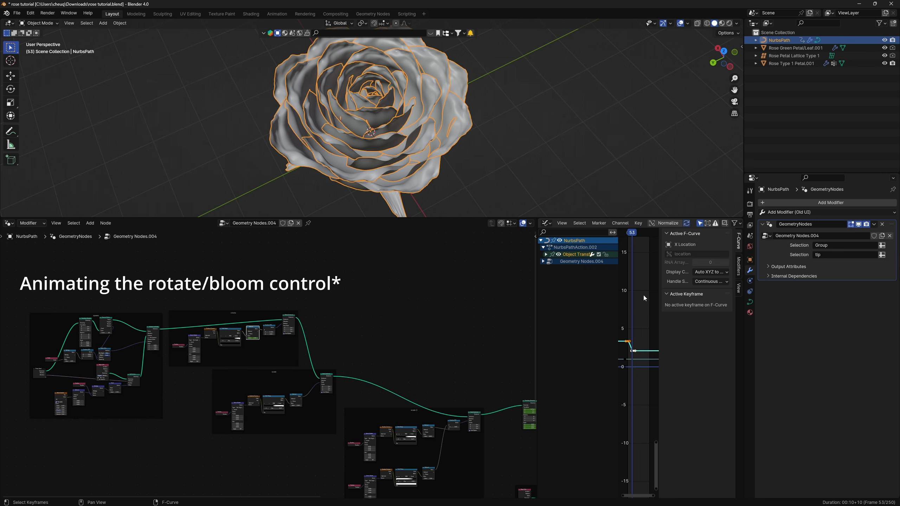
Step: Move the bloom control curve's last keyframe to about frame 150 in the Graph Editor and lengthen its handles
key(n)
drag(537, 276, 364, 260)
scroll(575, 323, up, 4)
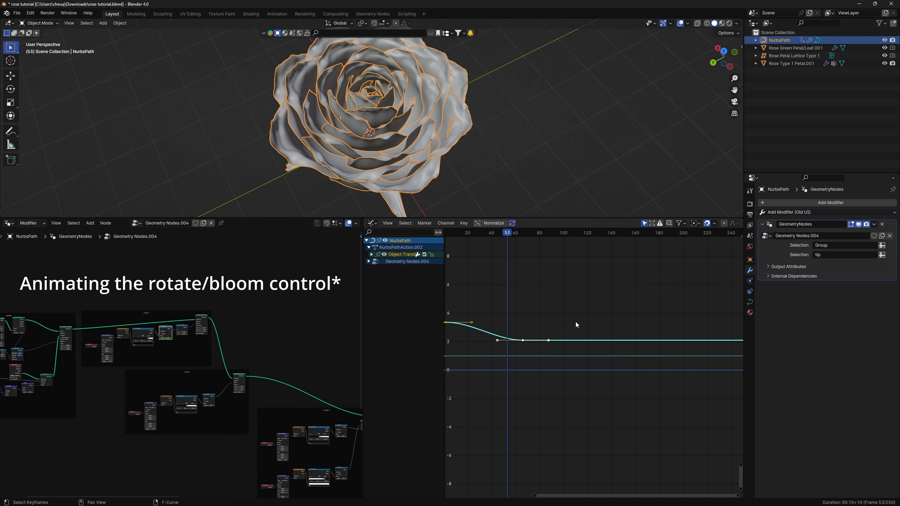
drag(523, 341, 625, 342)
scroll(606, 342, down, 1)
key(s)
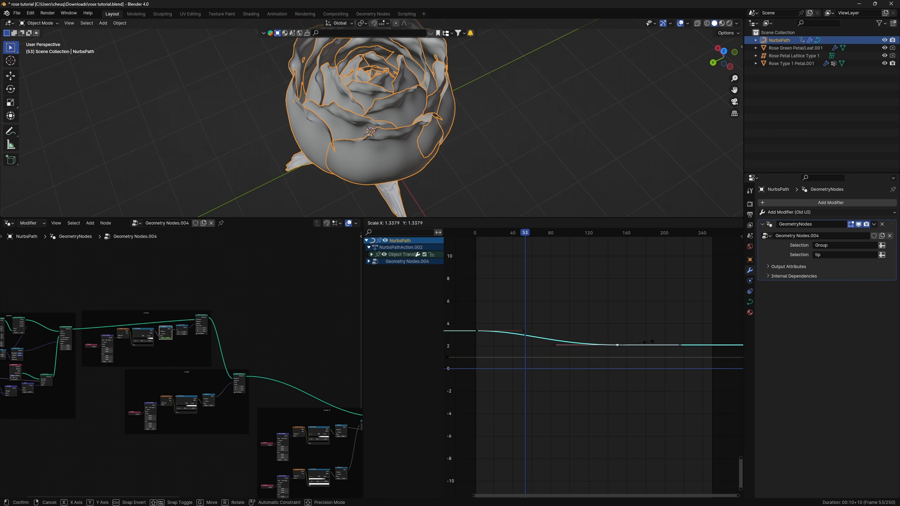
click(676, 352)
drag(523, 235, 493, 235)
key(shift+Left)
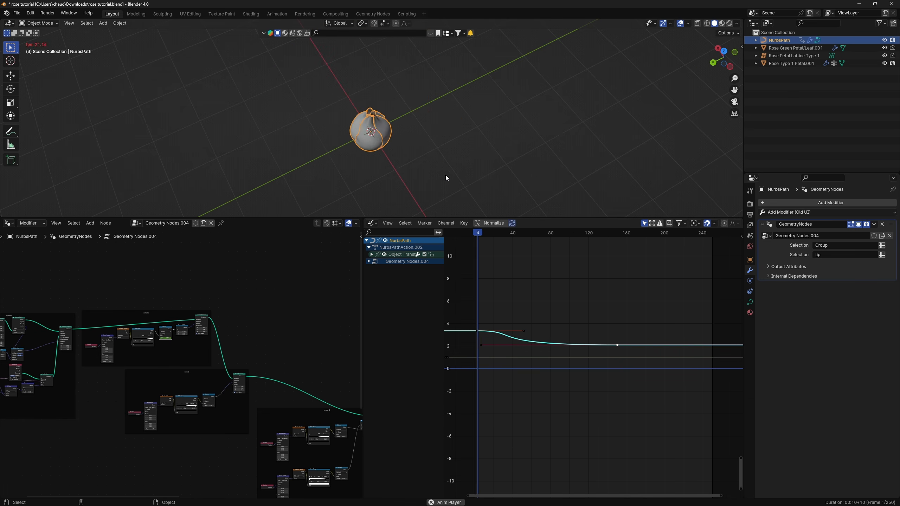
key(space)
key(space)
Step: Move the bloom control curve's first keyframe along X to about frame 0 and shorten its handles
click(477, 330)
key(g)
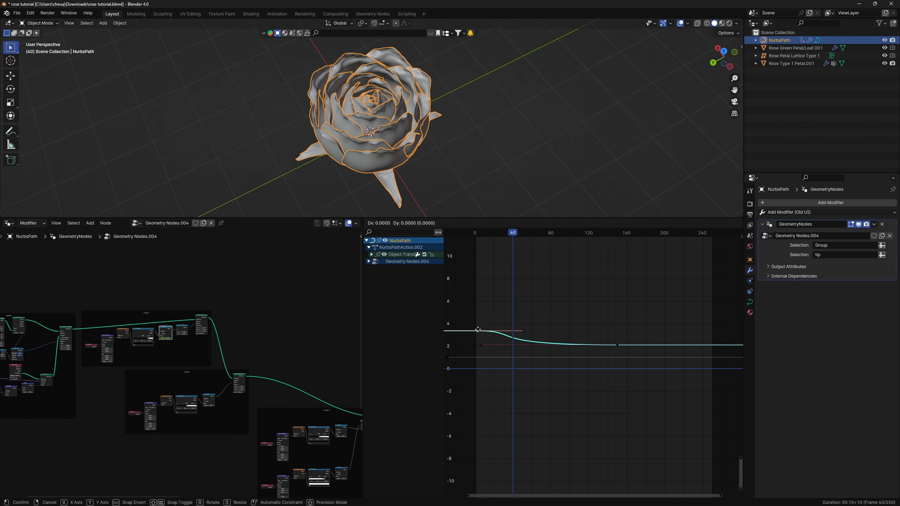
key(x)
click(476, 331)
key(s)
click(487, 263)
key(shift+Left)
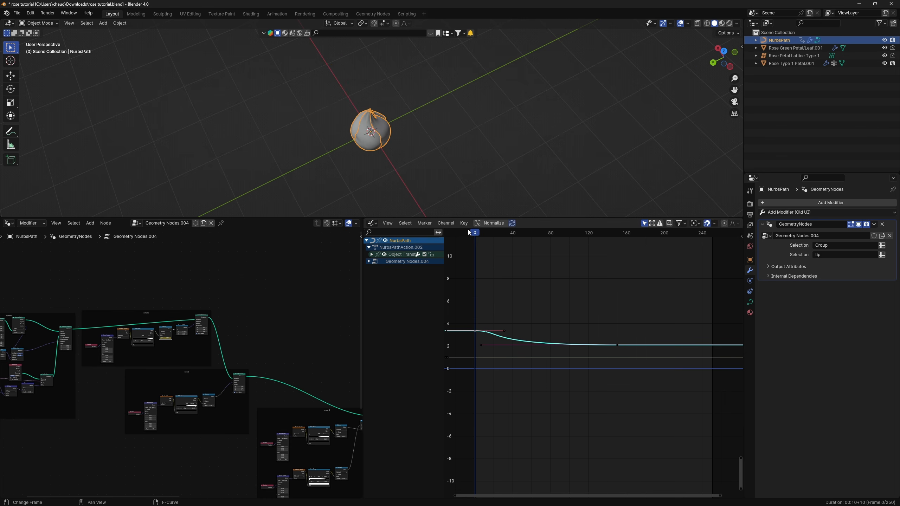
key(space)
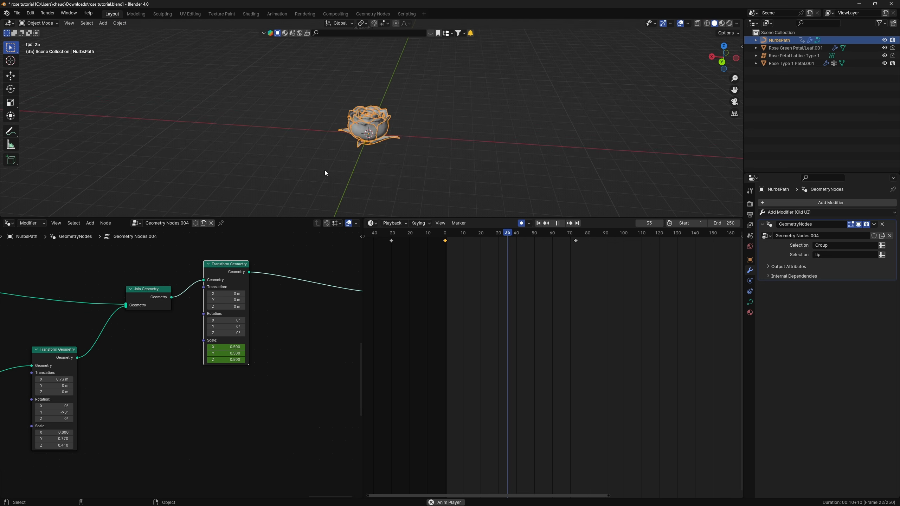
Step: Examine the keyframed Scale of the Transform Geometry node after Join Geometry and play the rose's growth animation
key(space)
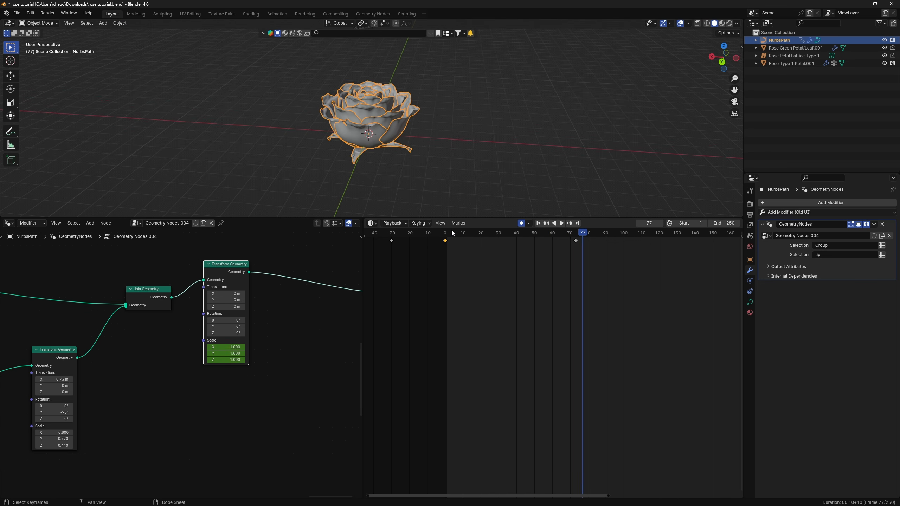
click(446, 234)
scroll(294, 364, down, 10)
scroll(241, 397, up, 4)
scroll(221, 349, up, 2)
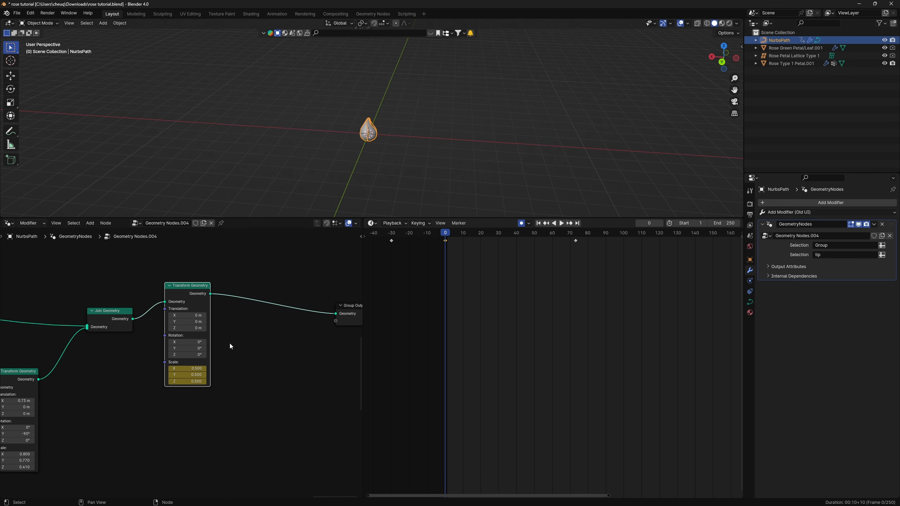
click(196, 370)
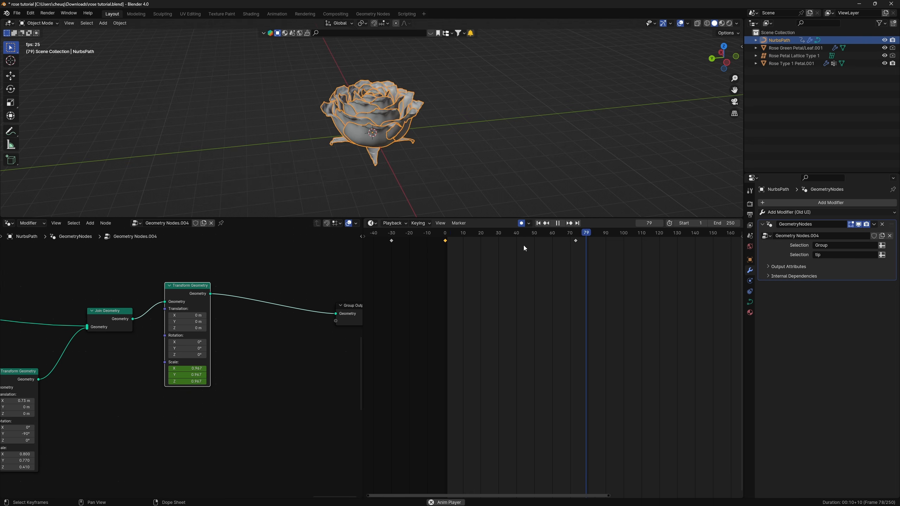
key(shift+Left)
middle_drag(458, 132, 530, 164)
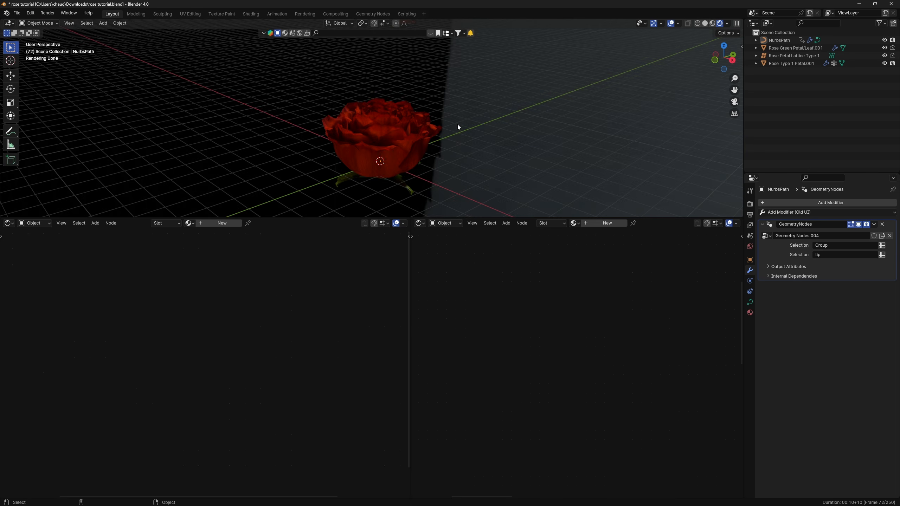
Step: Examine the node layout of the petal's Rose Petal Blue material, focusing on its BSDF frame
right_click(393, 208)
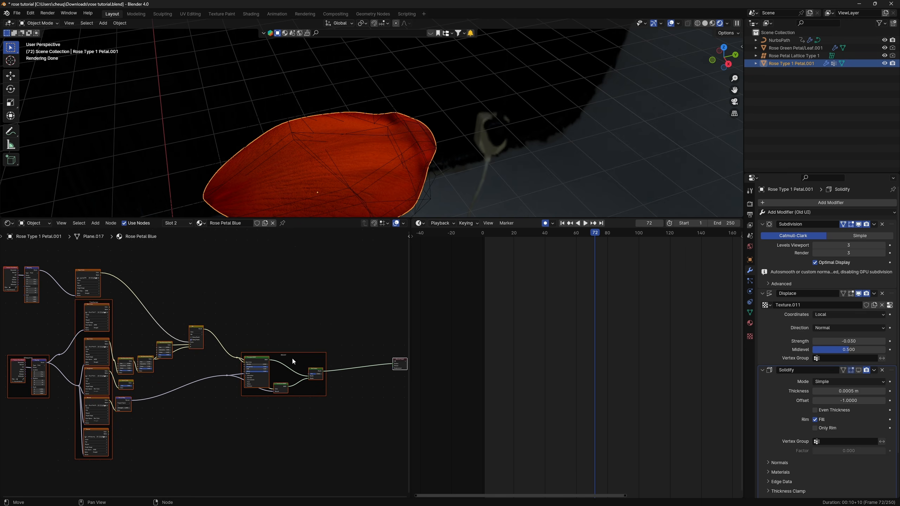
middle_drag(292, 357, 244, 325)
scroll(174, 319, up, 4)
click(167, 343)
scroll(244, 325, up, 4)
drag(244, 325, 286, 302)
middle_drag(336, 316, 239, 269)
scroll(239, 269, up, 4)
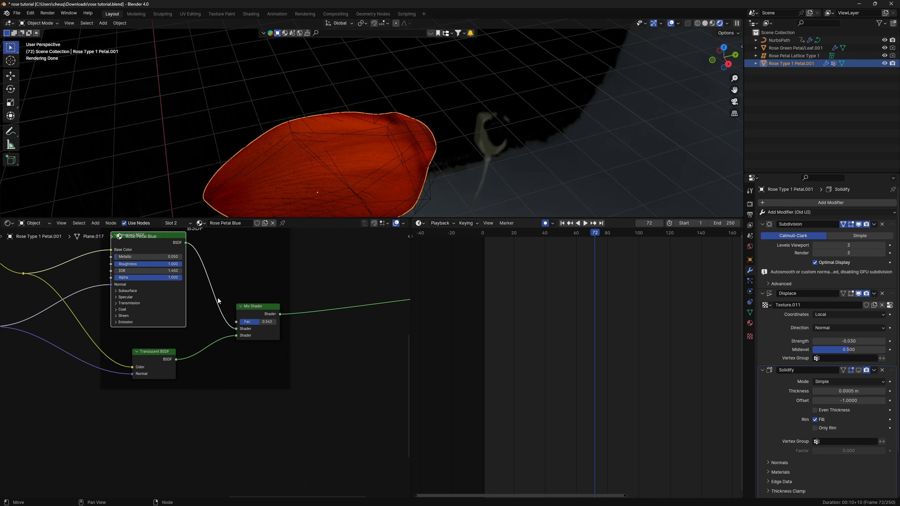
Step: Rearrange the Mix Shader, Translucent BSDF and Principled BSDF nodes inside the BSDF frame
mouse_move(254, 306)
mouse_down()
mouse_move(258, 295)
mouse_move(260, 304)
mouse_up()
drag(160, 354, 170, 346)
drag(177, 307, 192, 315)
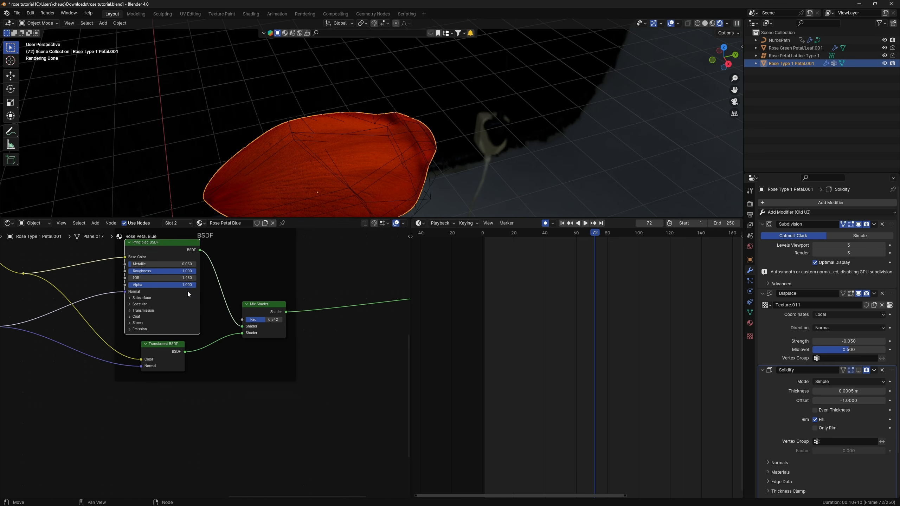
Step: Examine the Principled BSDF's Subsurface settings and the nodes feeding the BSDF frame in the petal material
middle_drag(187, 291, 272, 310)
scroll(272, 310, up, 2)
click(204, 318)
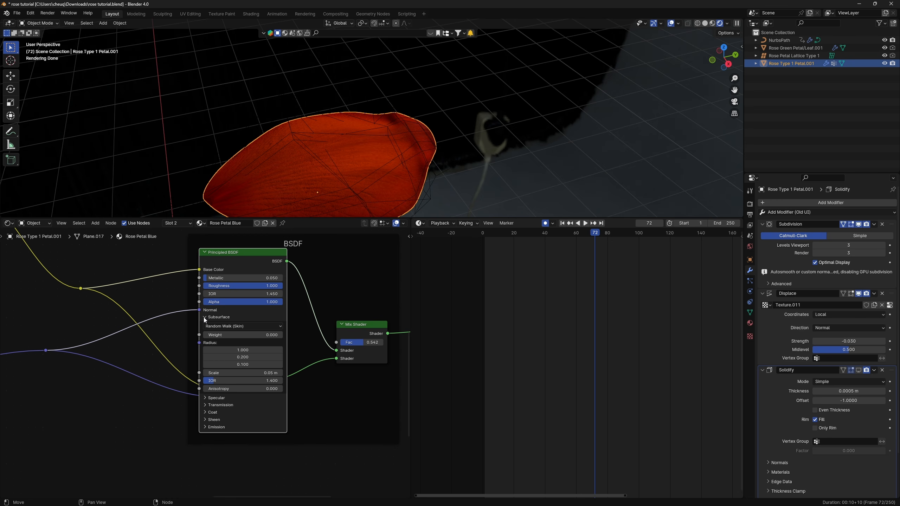
click(205, 318)
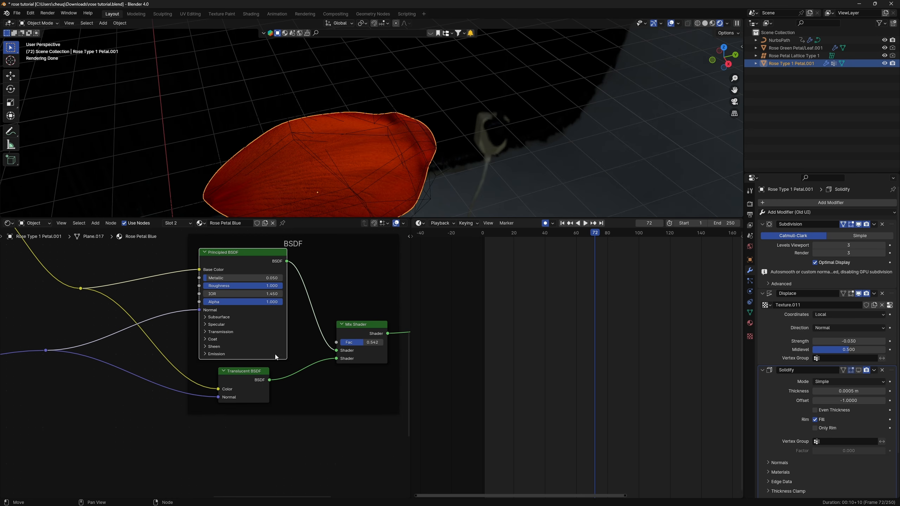
scroll(275, 356, down, 2)
middle_drag(131, 358, 227, 363)
drag(177, 342, 245, 391)
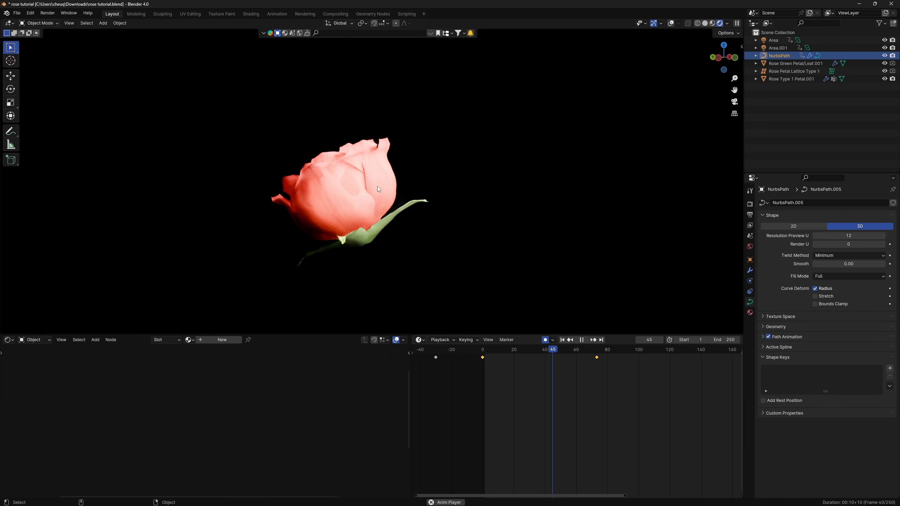
Step: Play the bloom animation in rendered view and check the lit rose from another angle
key(space)
middle_drag(415, 214, 479, 217)
key(space)
key(space)
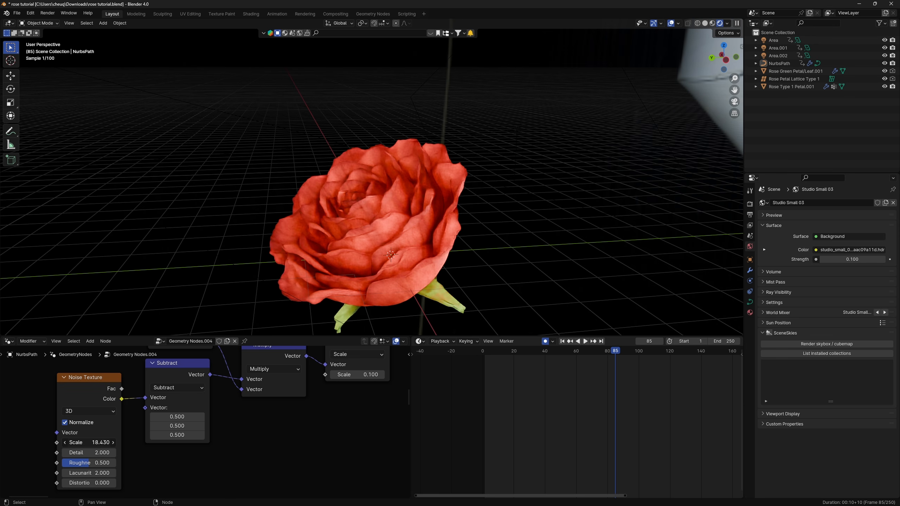
Step: Set the petal Noise Texture's Scale to 16.630 and Detail to 3.000, and the vector Scale node's factor to 0.050
drag(88, 443, 67, 443)
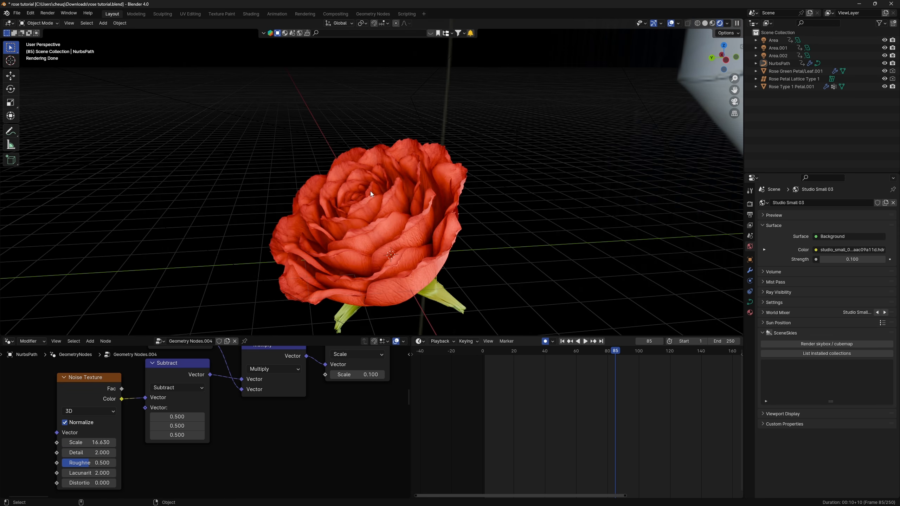
click(114, 453)
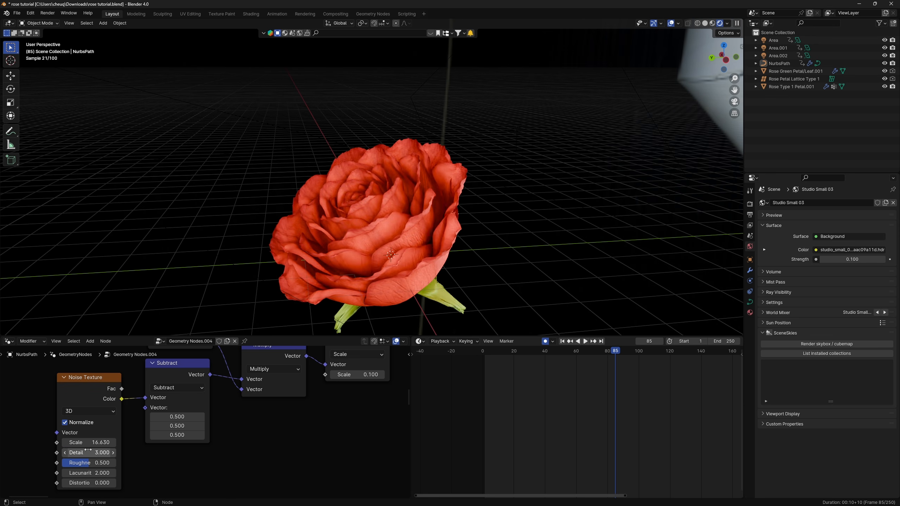
middle_drag(336, 396, 318, 410)
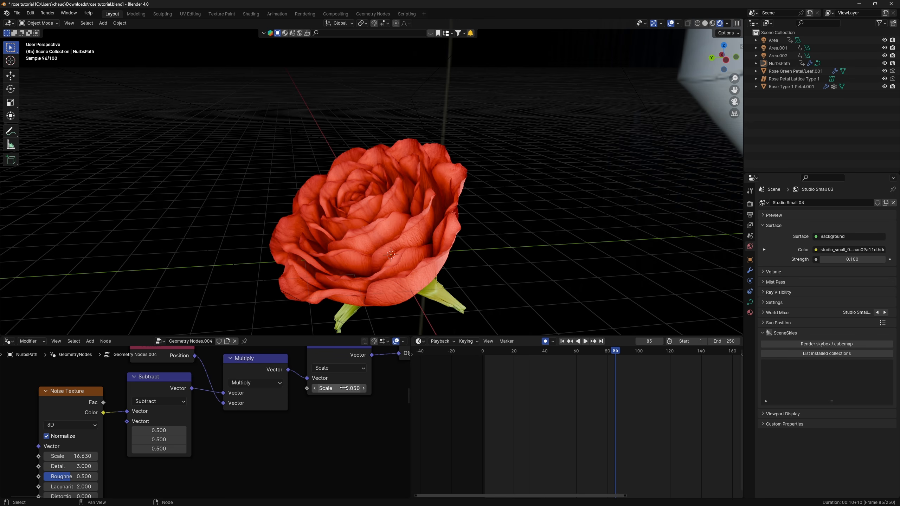
key(Return)
middle_drag(417, 268, 471, 249)
middle_drag(502, 275, 439, 273)
scroll(438, 273, up, 5)
scroll(402, 249, up, 4)
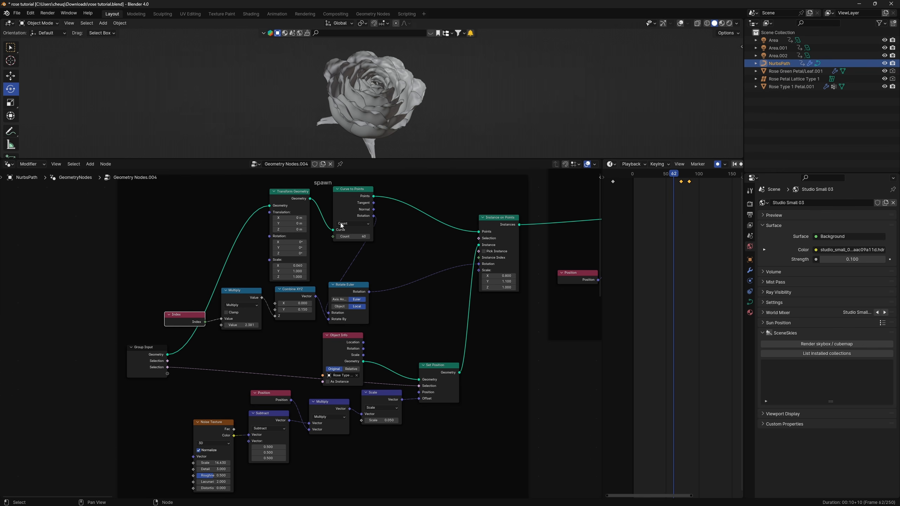
Step: Preview the Instance on Points, Rotate Instances and Scale Instances outputs while reviewing the spawn, rotate, scale and scale 2 frames
click(501, 235)
middle_drag(388, 139, 418, 99)
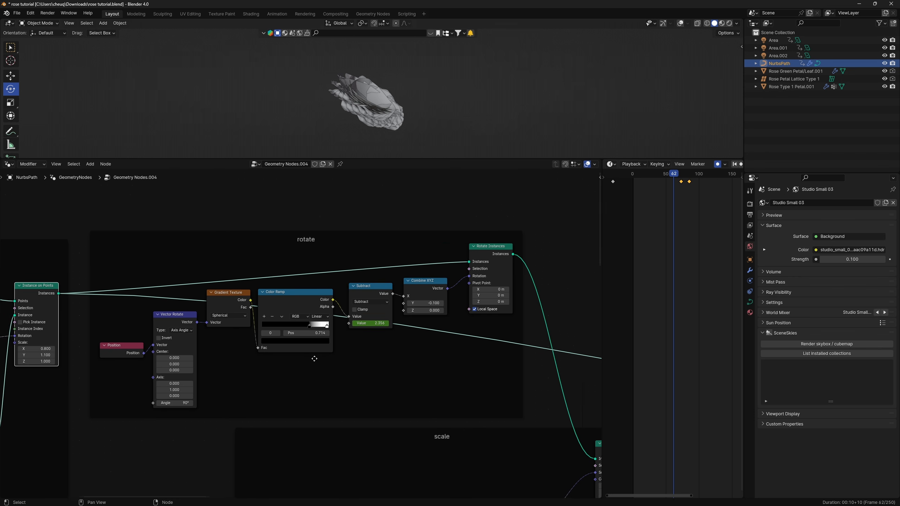
scroll(310, 355, up, 1)
middle_drag(412, 387, 397, 396)
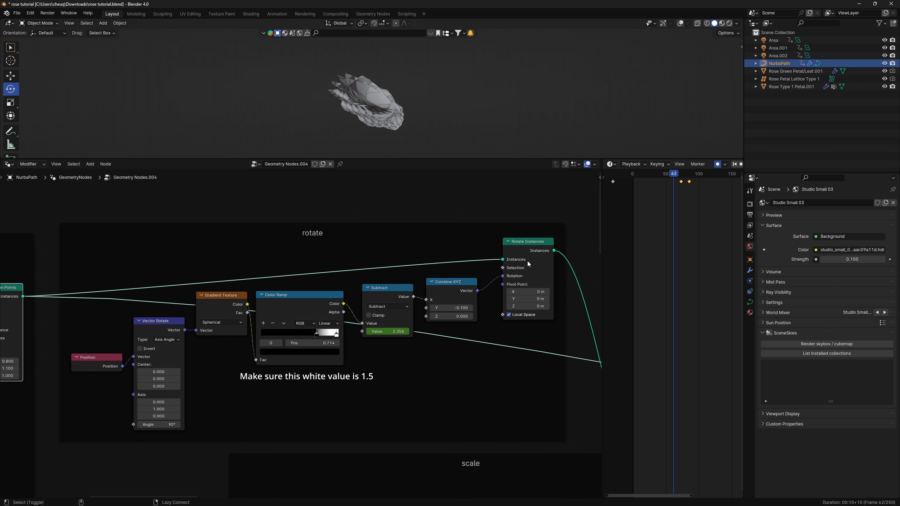
alt+shift+click(527, 261)
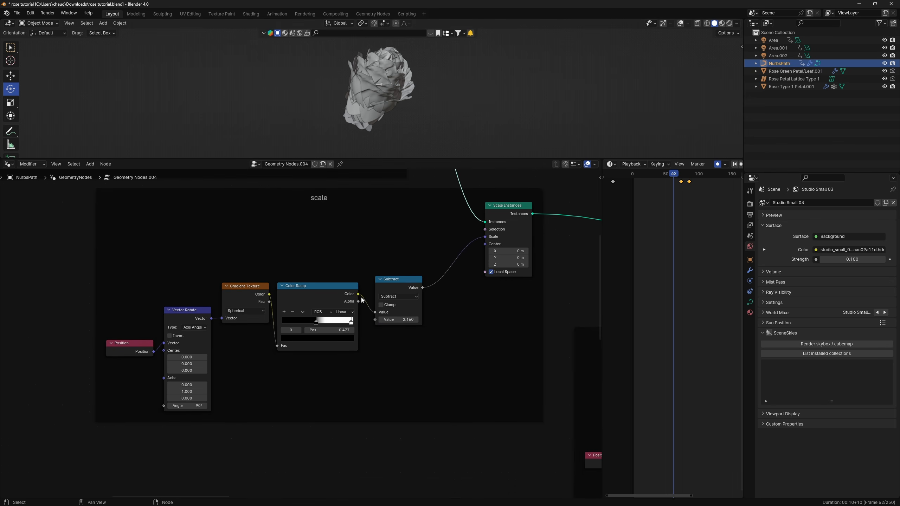
scroll(348, 341, up, 2)
middle_drag(326, 328, 351, 331)
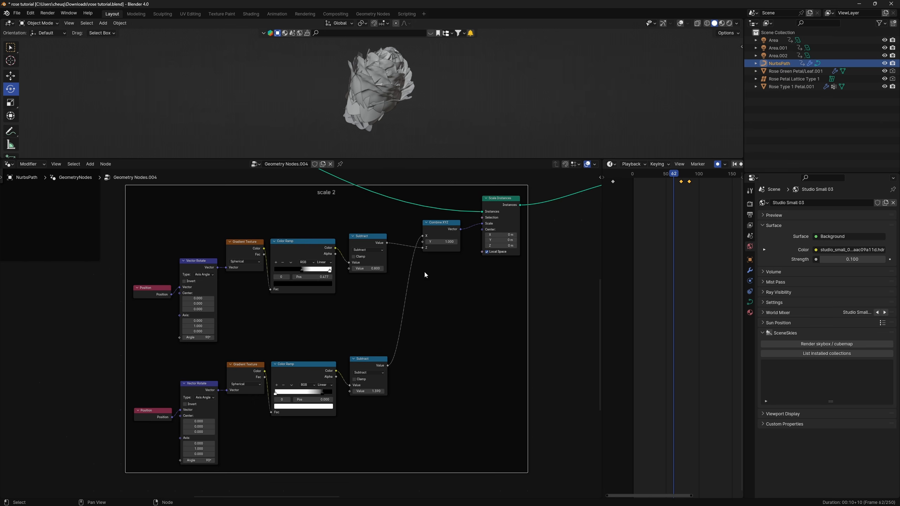
scroll(423, 273, up, 2)
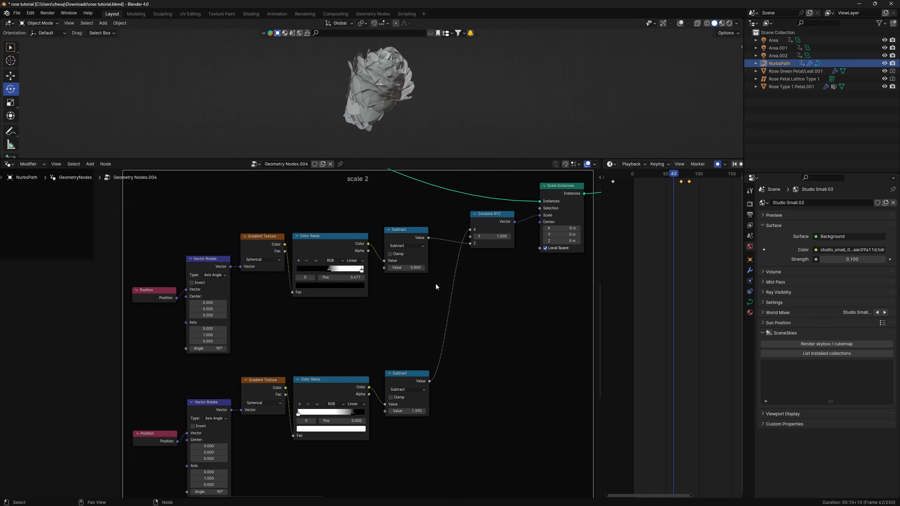
ctrl+shift+click(574, 196)
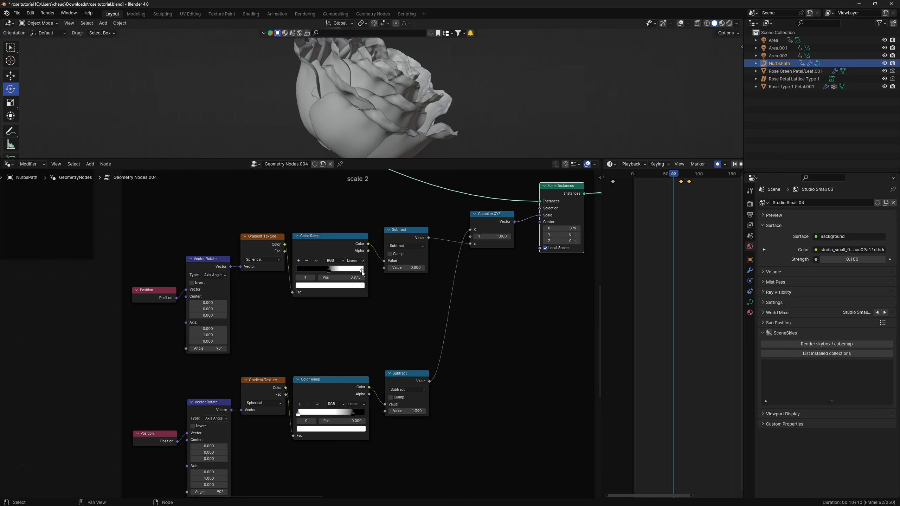
Step: Examine the stop colour values of both Color Ramp nodes in the scale 2 frame
click(353, 286)
click(345, 435)
click(340, 429)
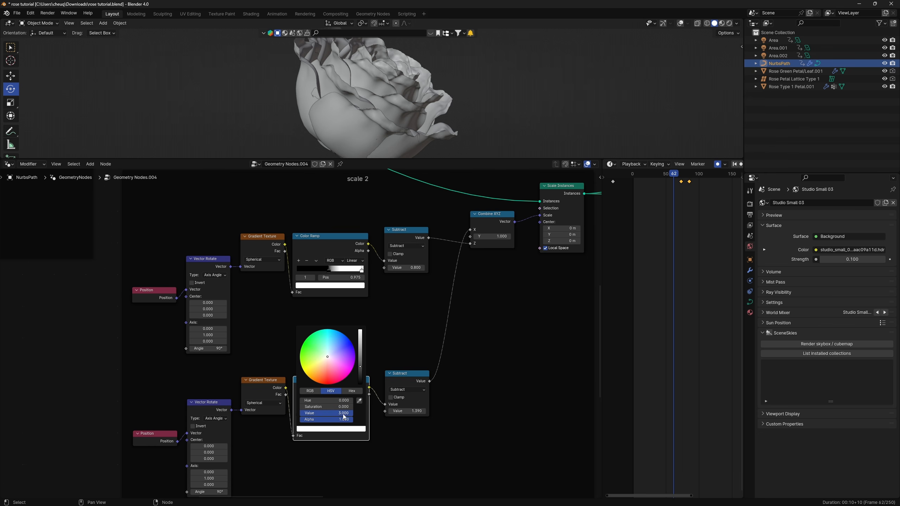
Step: Preview the output of the Transform Geometry node that follows the scale 2 frame's Scale Instances node
scroll(355, 341, down, 5)
middle_drag(581, 199, 301, 255)
scroll(325, 254, up, 8)
click(323, 240)
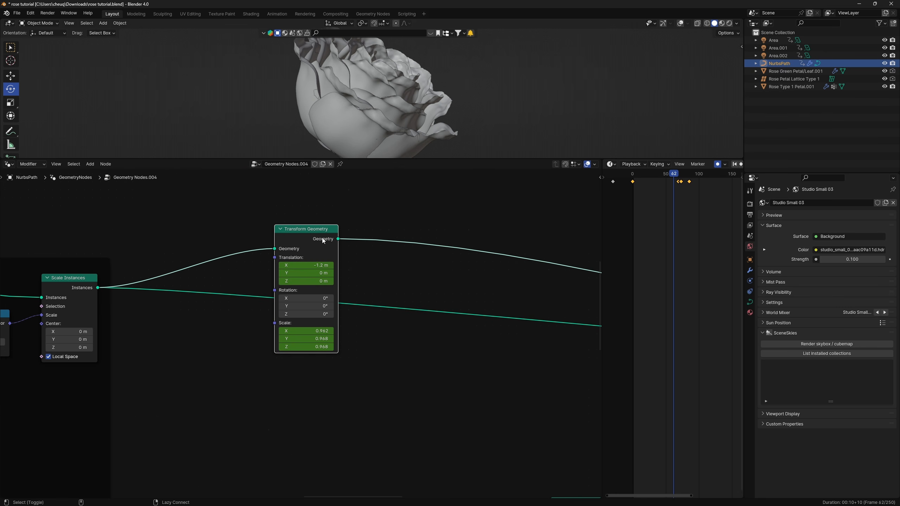
alt+shift+click(322, 241)
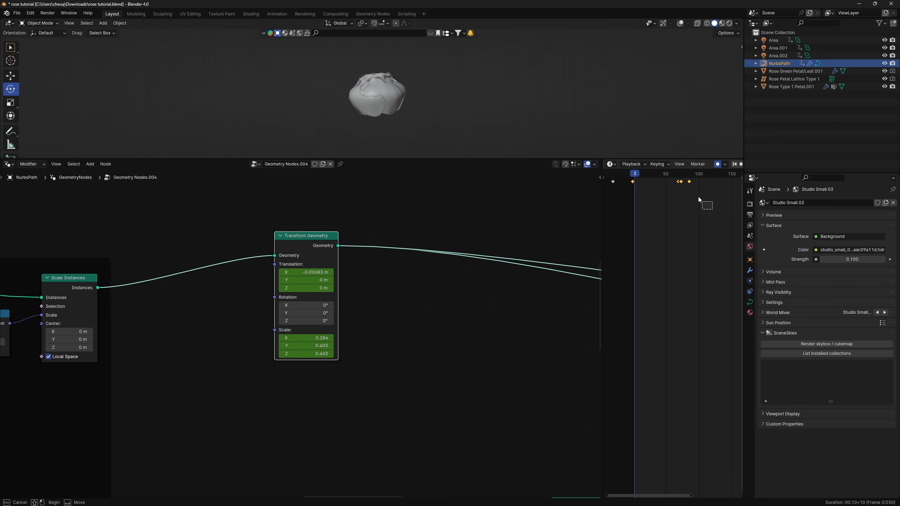
Step: Examine the petal Transform Geometry node's scale keyframes, the Curve Circle and Curve to Points nodes, and the z bend and y bend frames
drag(698, 198, 604, 204)
key(Delete)
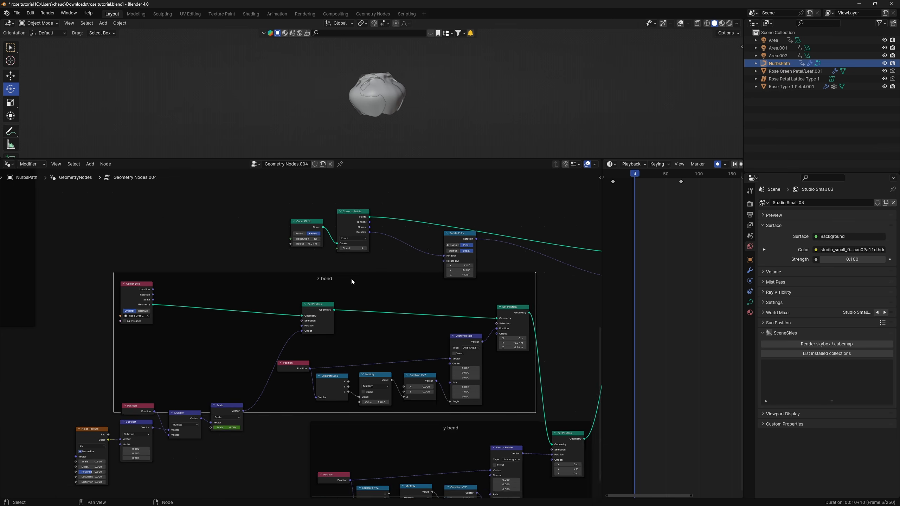
scroll(340, 284, up, 1)
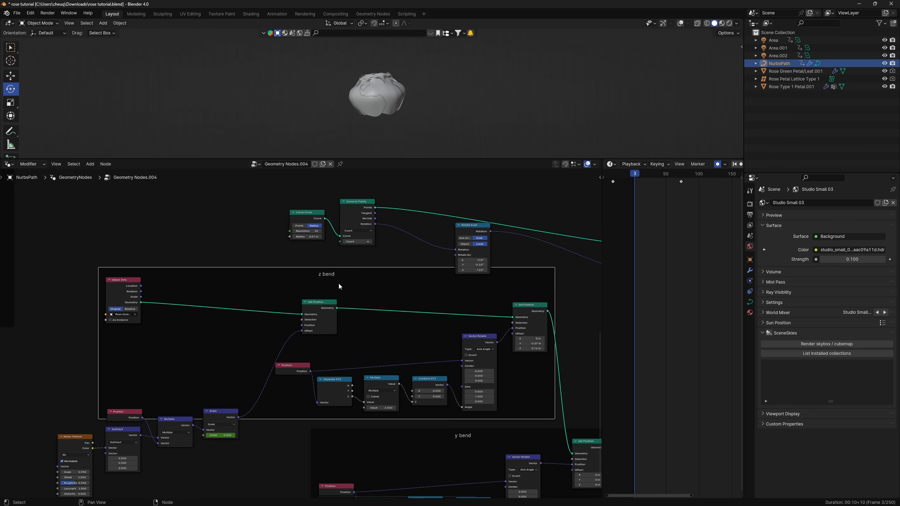
drag(313, 218, 394, 241)
middle_drag(420, 276, 451, 256)
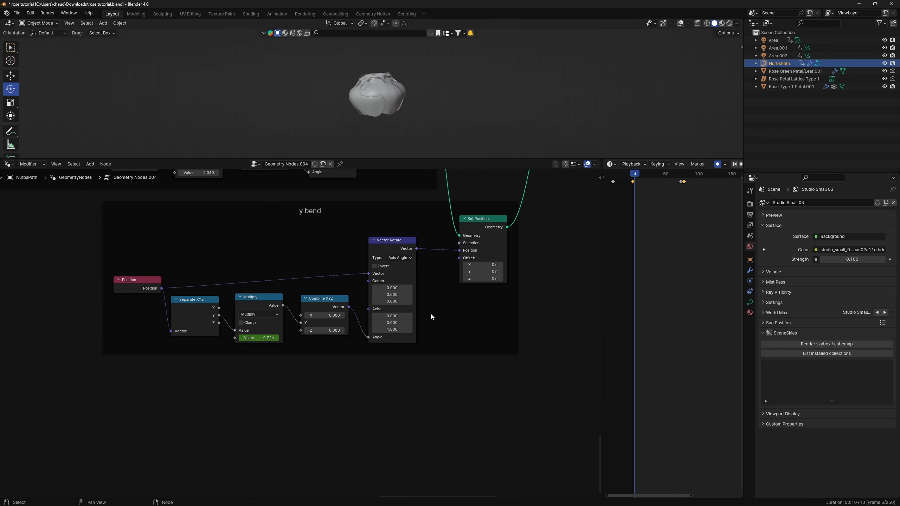
middle_drag(432, 315, 418, 363)
scroll(417, 364, up, 2)
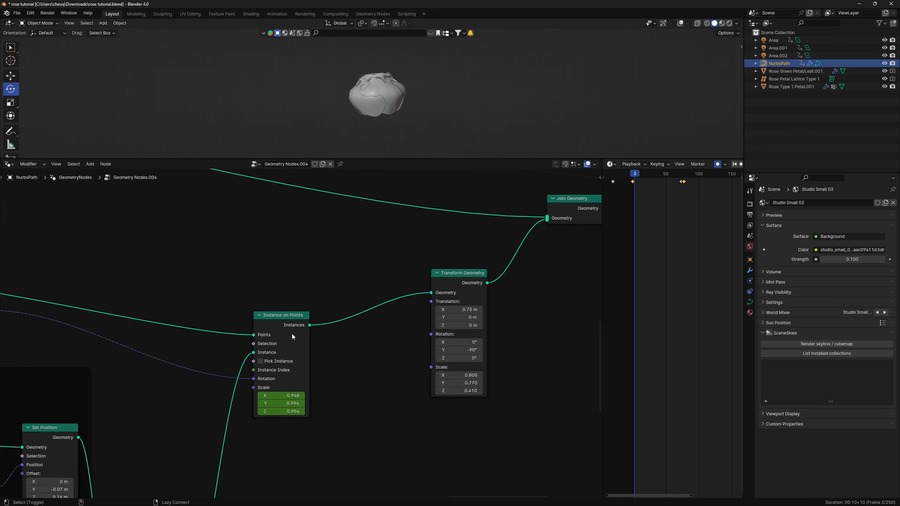
Step: Preview the outputs of the green petals' Instance on Points node and the Transform Geometry node that follows it
ctrl+shift+click(293, 336)
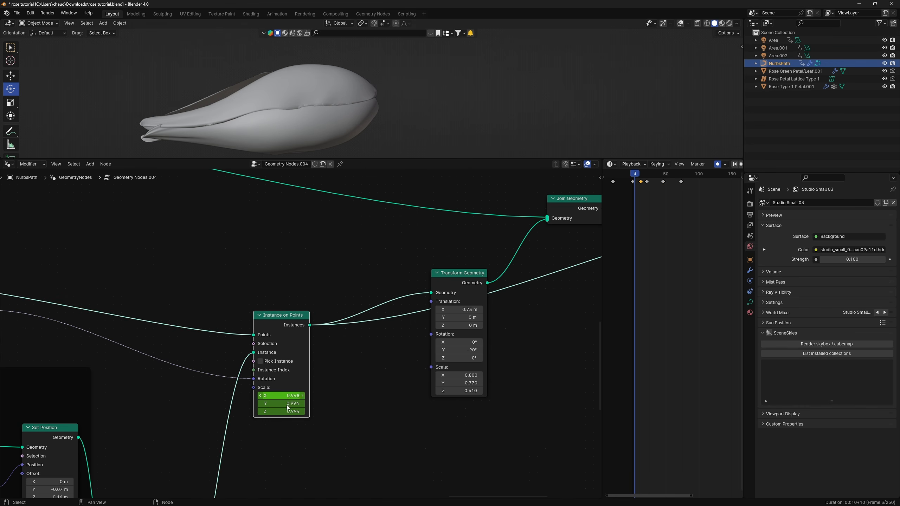
scroll(329, 374, down, 1)
middle_drag(331, 374, 349, 345)
drag(314, 297, 334, 291)
middle_drag(472, 268, 314, 312)
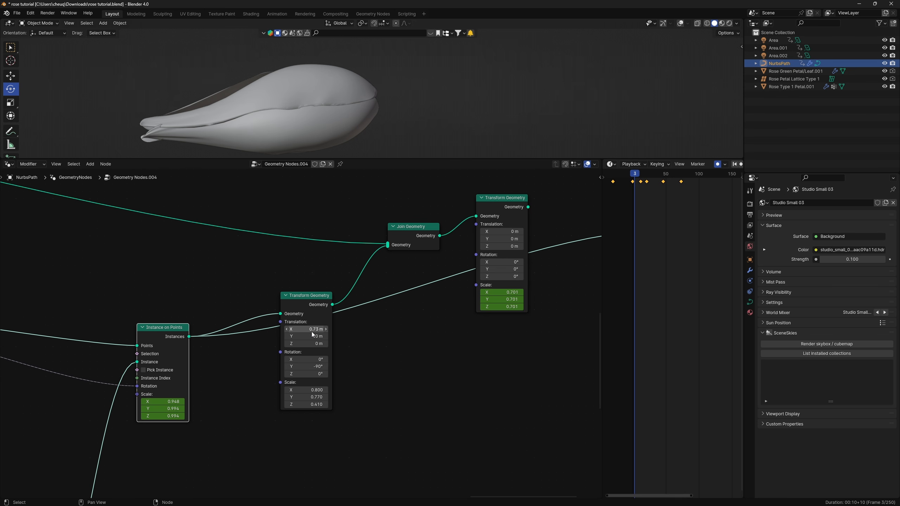
drag(314, 312, 300, 296)
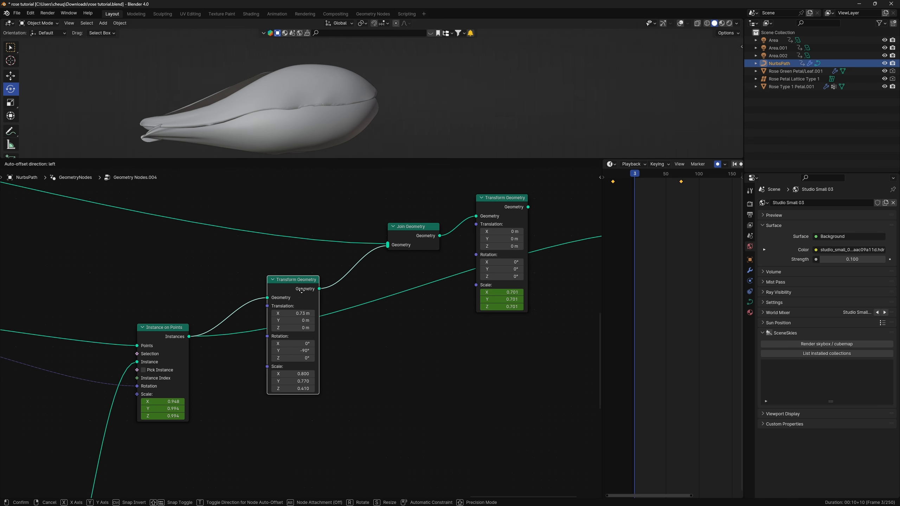
alt+shift+click(309, 294)
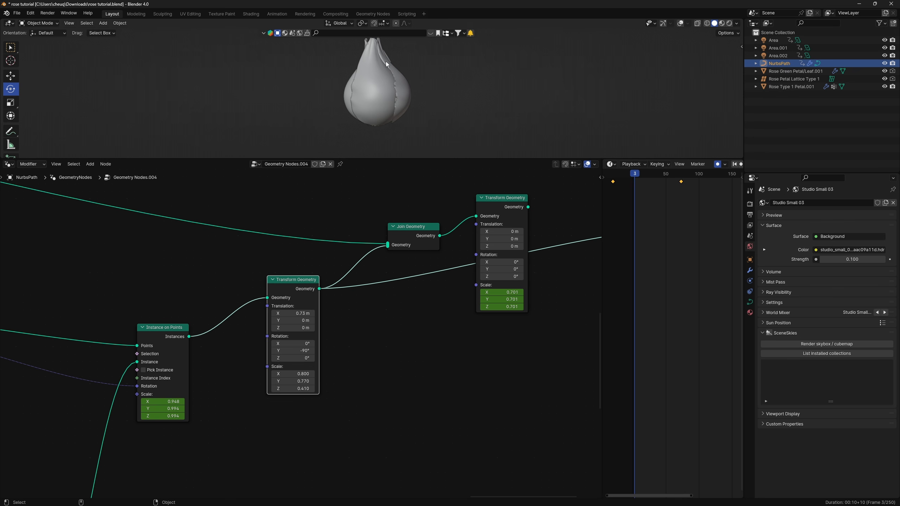
Step: Preview the Join Geometry output and reconnect the final Transform Geometry node to the Group Output
scroll(421, 278, down, 4)
middle_drag(421, 277, 309, 345)
alt+shift+click(303, 323)
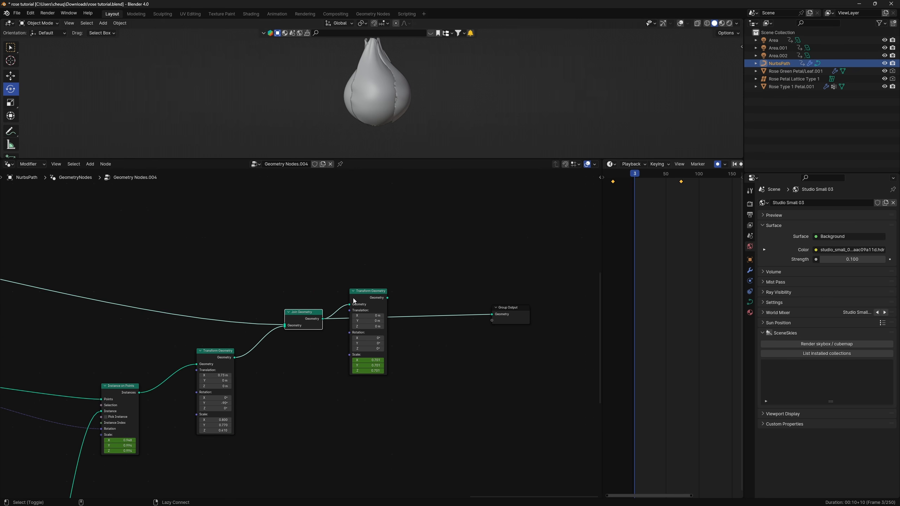
alt+shift+click(377, 300)
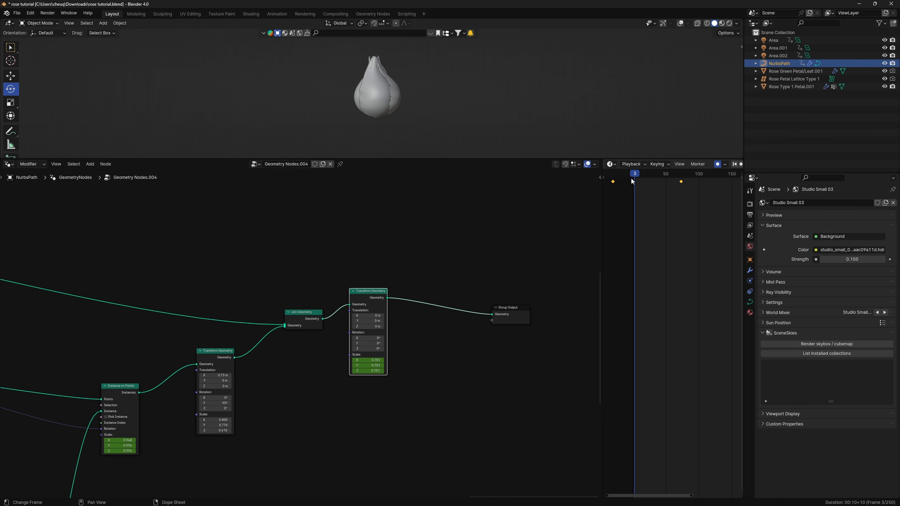